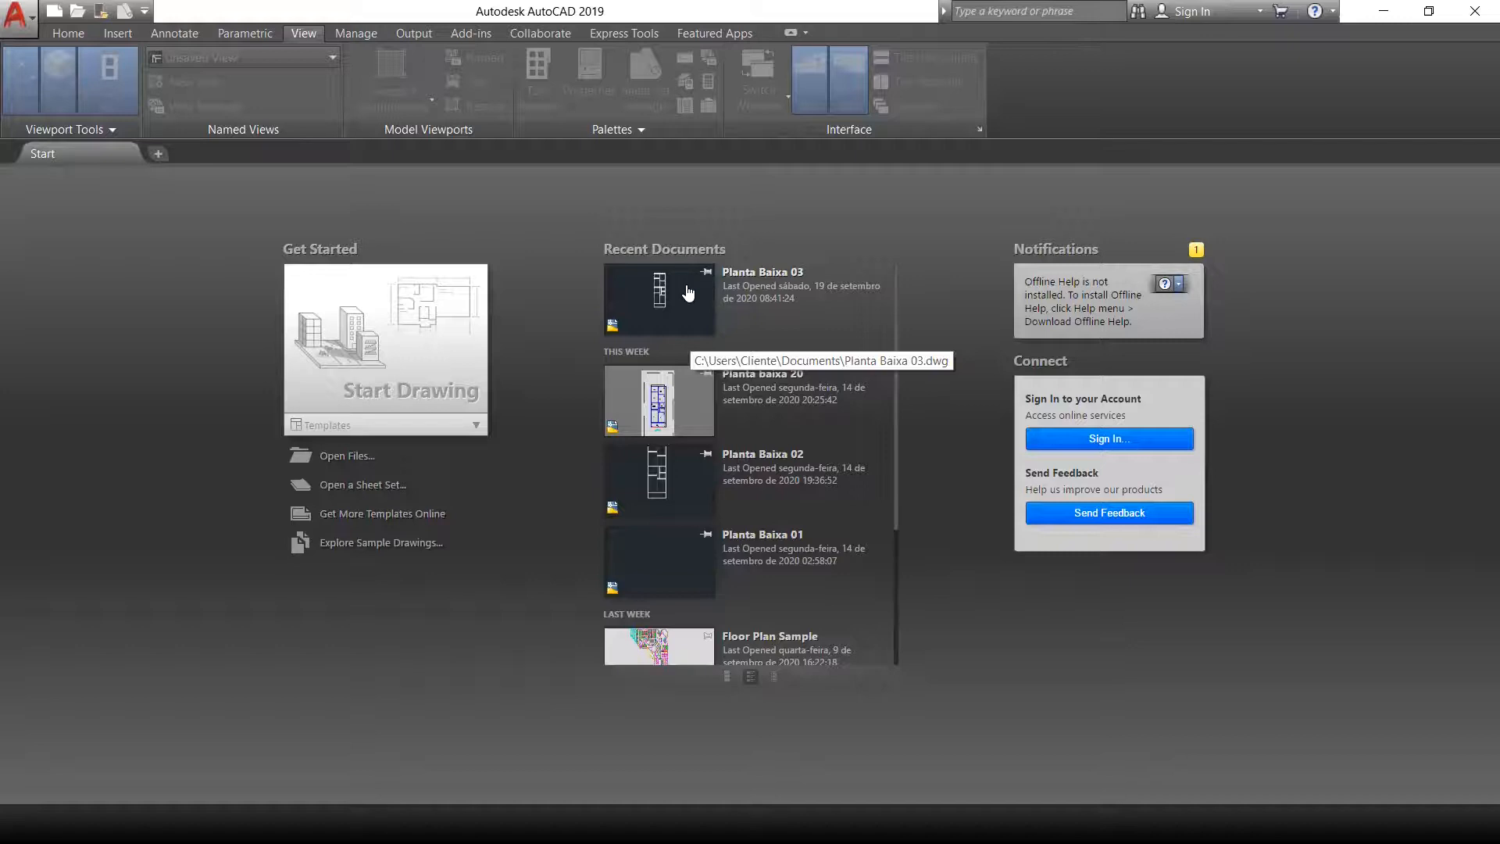
Step: Open the recent drawing Planta Baixa 03
left_click(687, 291)
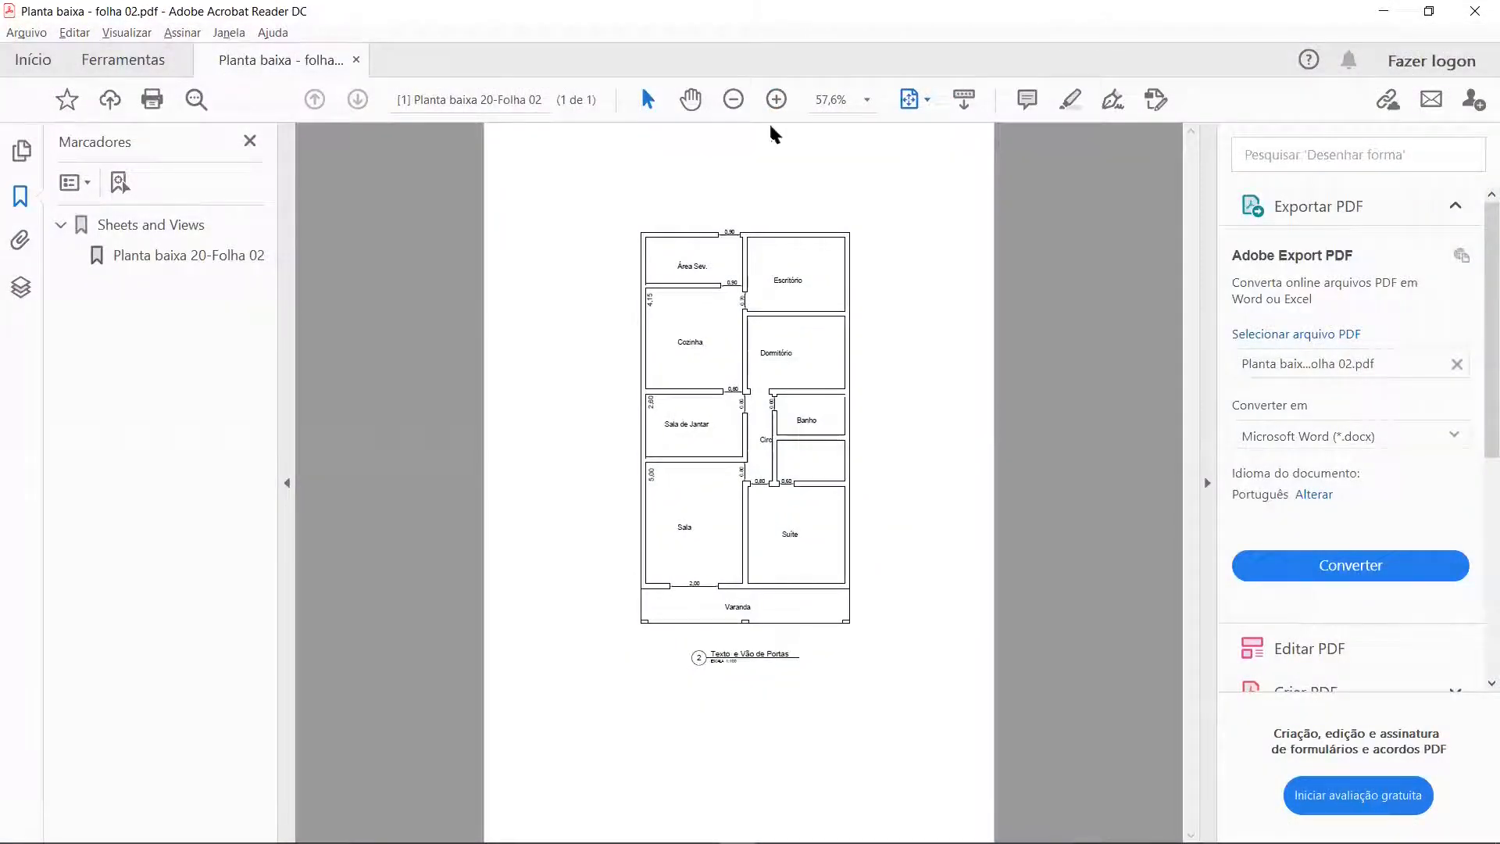
Step: Examine the door opening widths around Sala, Sala de Jantar and Suíte in the floor plan PDF in Adobe Acrobat Reader
left_click(777, 99)
left_click(776, 99)
left_click(776, 99)
scroll(660, 426, "down", 2)
scroll(660, 449, "down", 2)
scroll(660, 450, "down", 2)
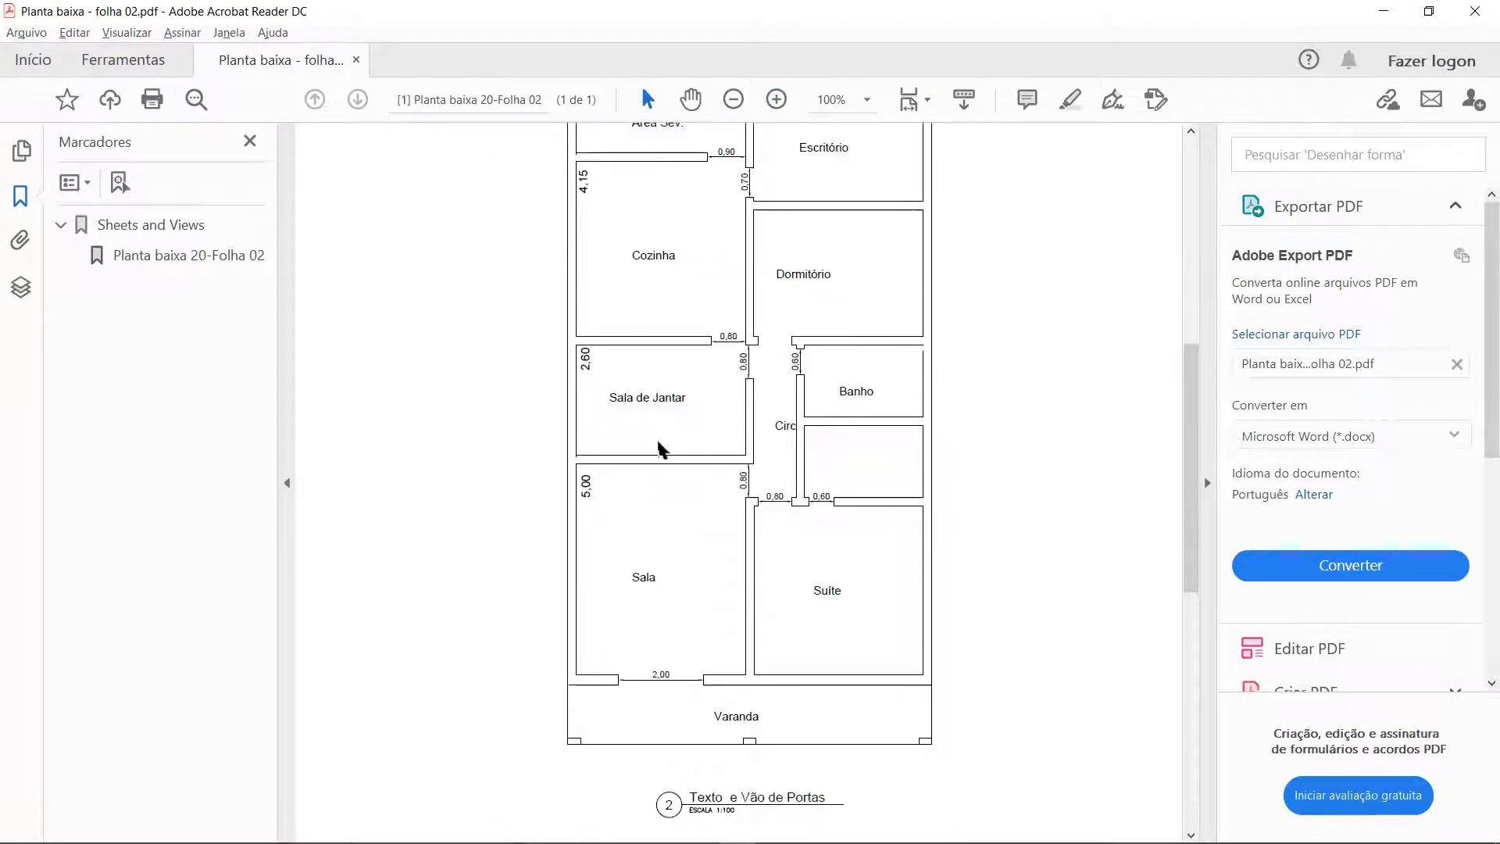
left_click(776, 100)
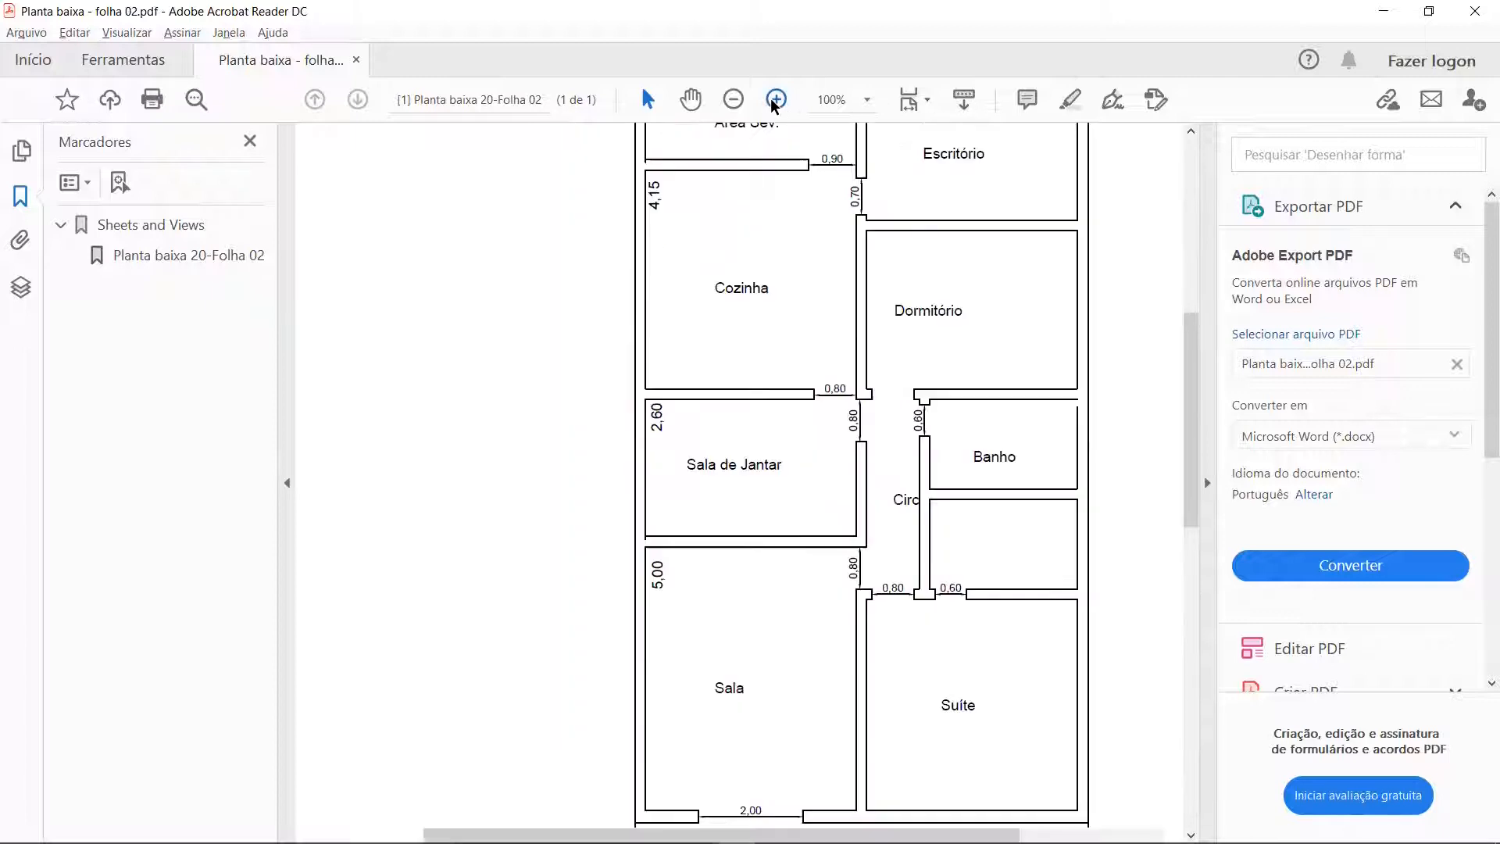
scroll(766, 336, "down", 2)
scroll(765, 341, "down", 3)
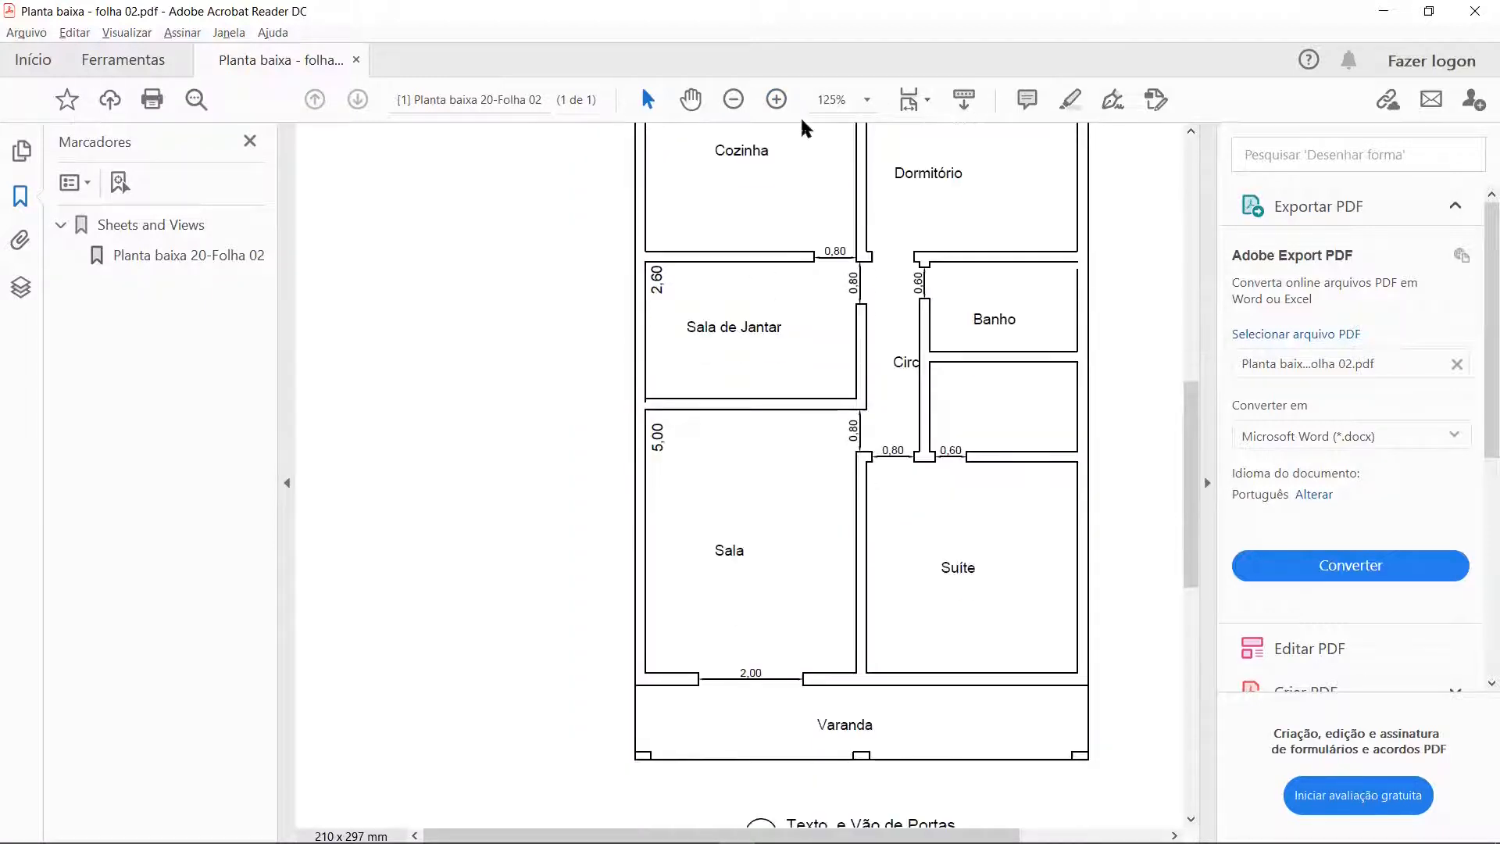
left_click(776, 100)
left_click(776, 99)
scroll(826, 301, "down", 3)
scroll(830, 301, "down", 3)
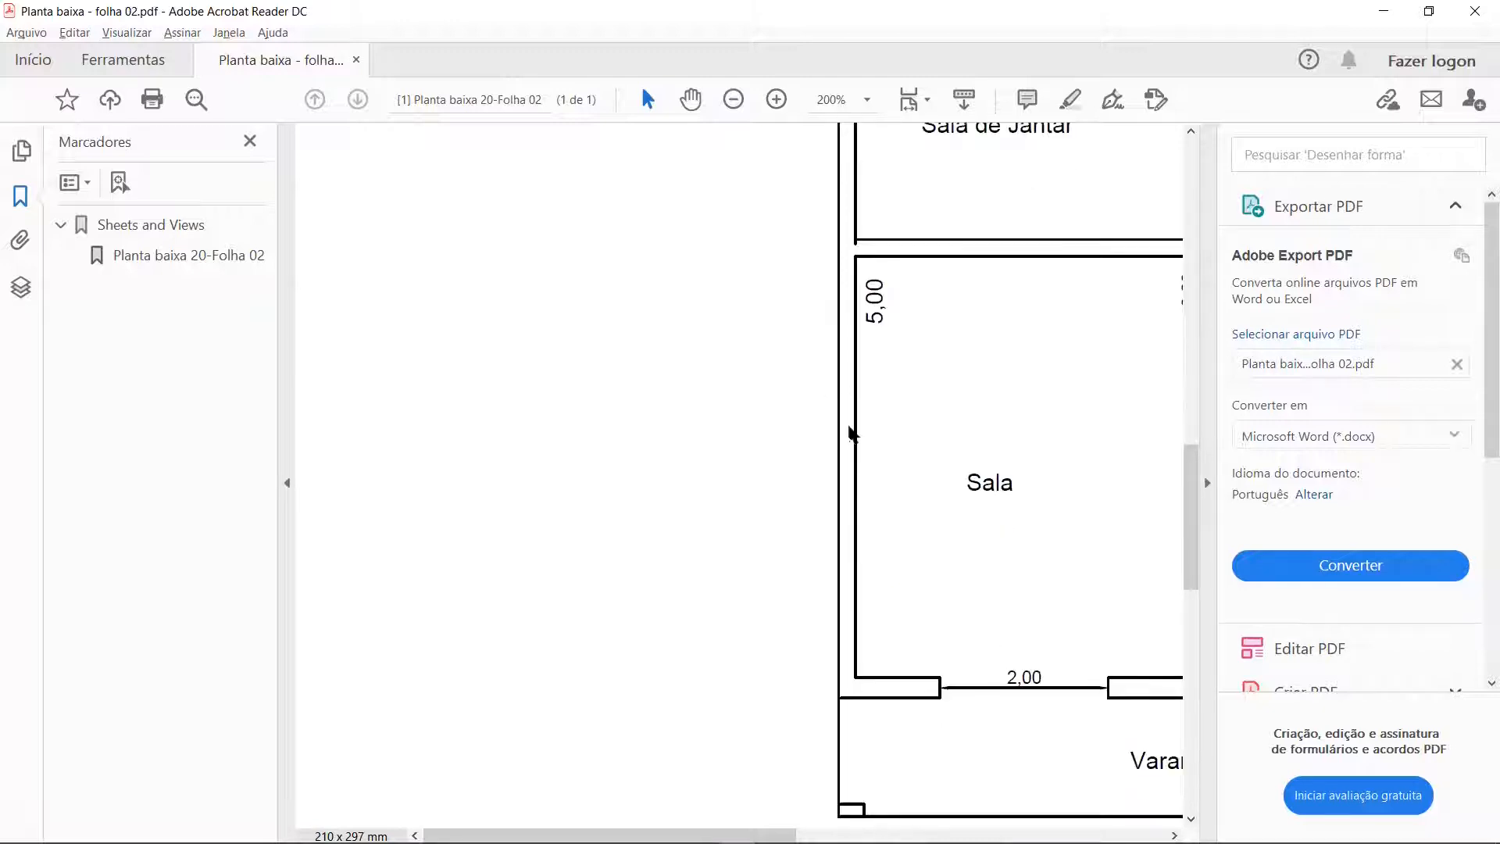
scroll(692, 737, "down", 1, "ctrl")
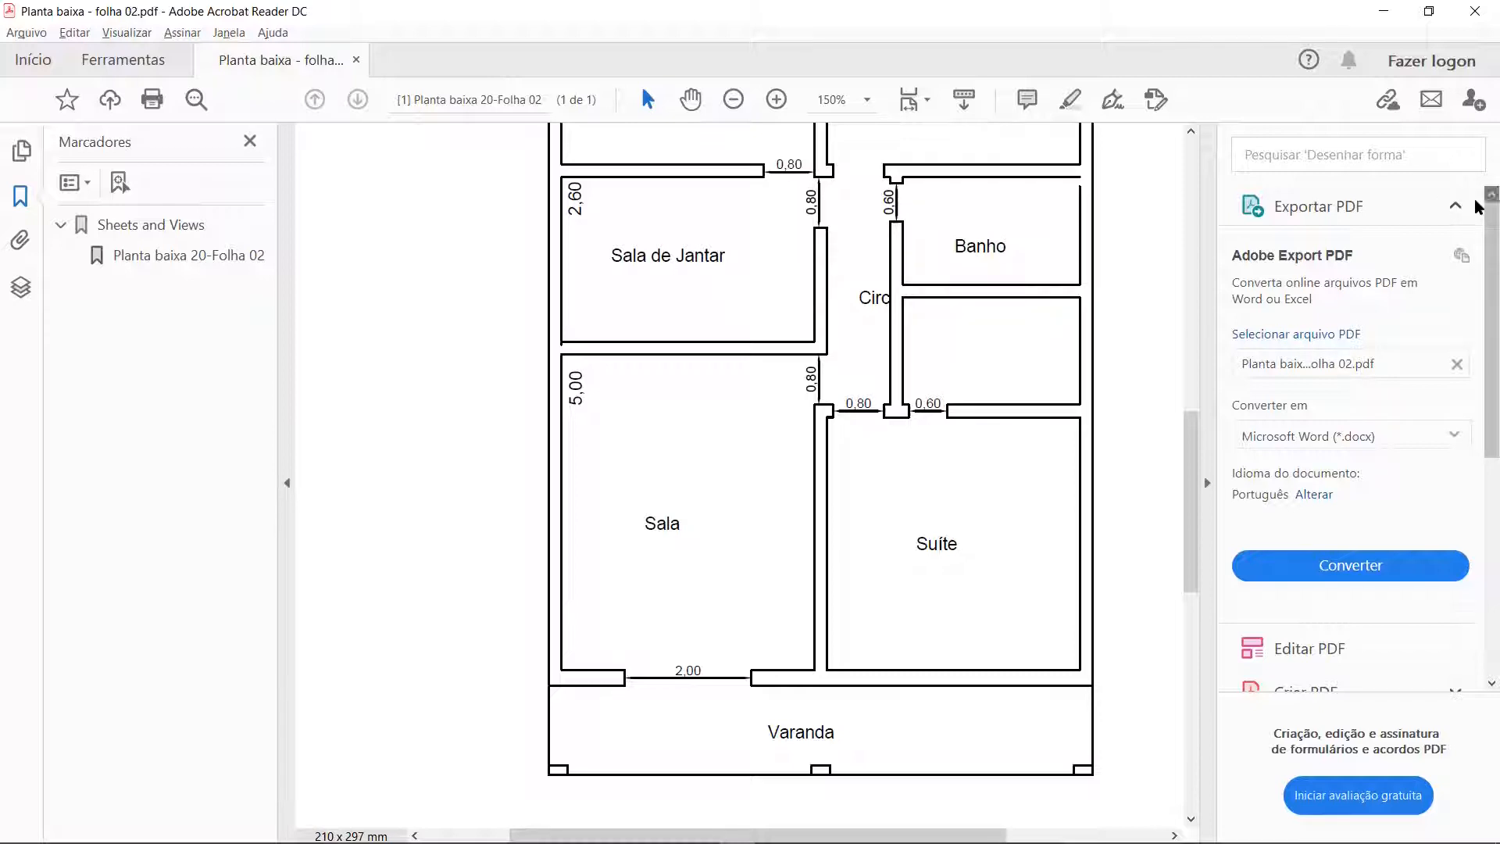
Step: Examine the door openings of Cozinha, Área Sev., Escritório and Banho, and compare them with the rest of the plan
scroll(820, 337, "up", 3)
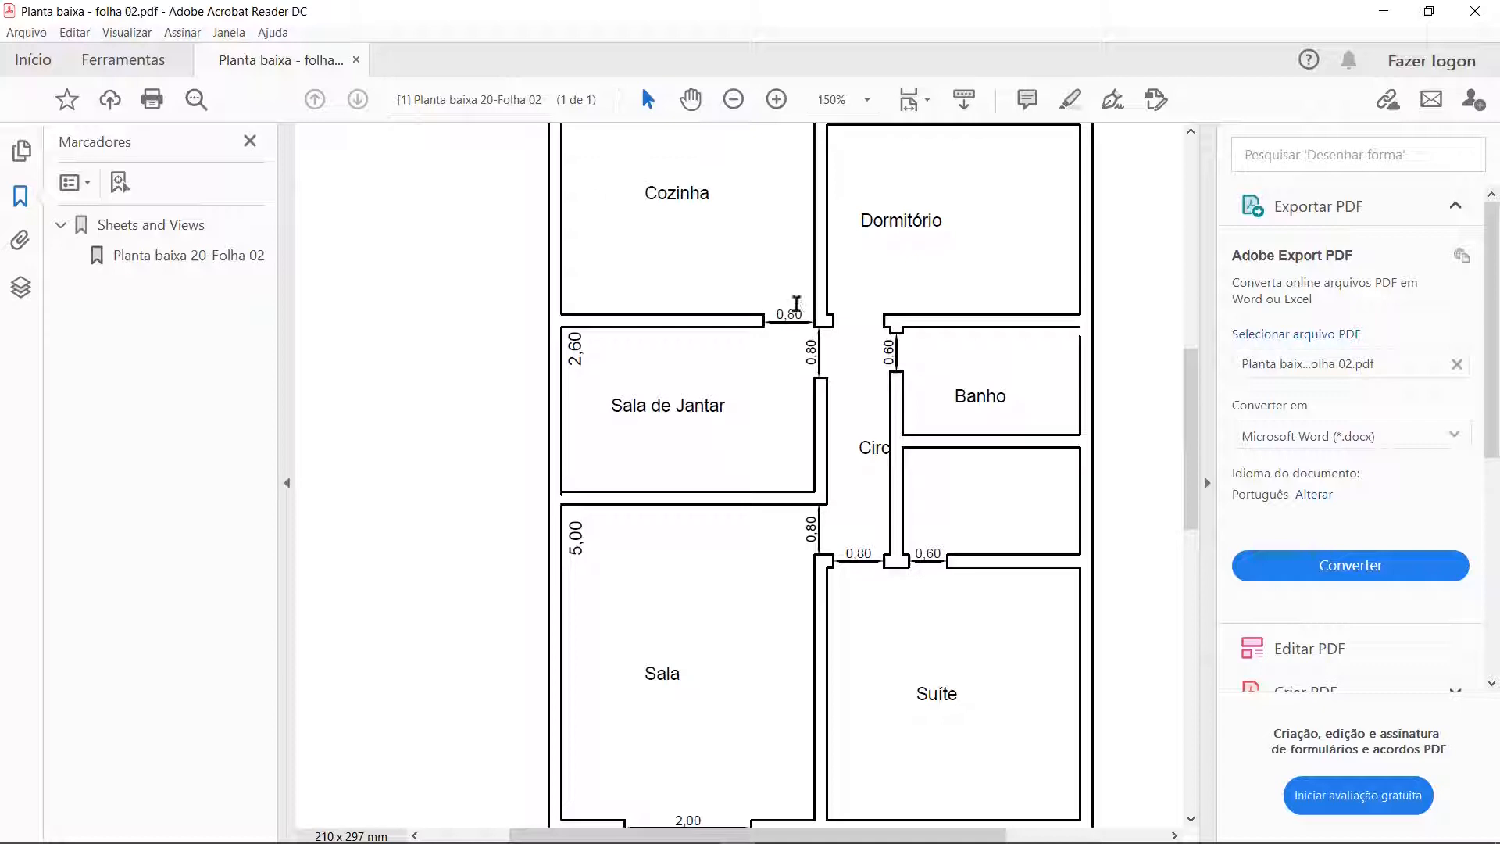
scroll(765, 332, "up", 3)
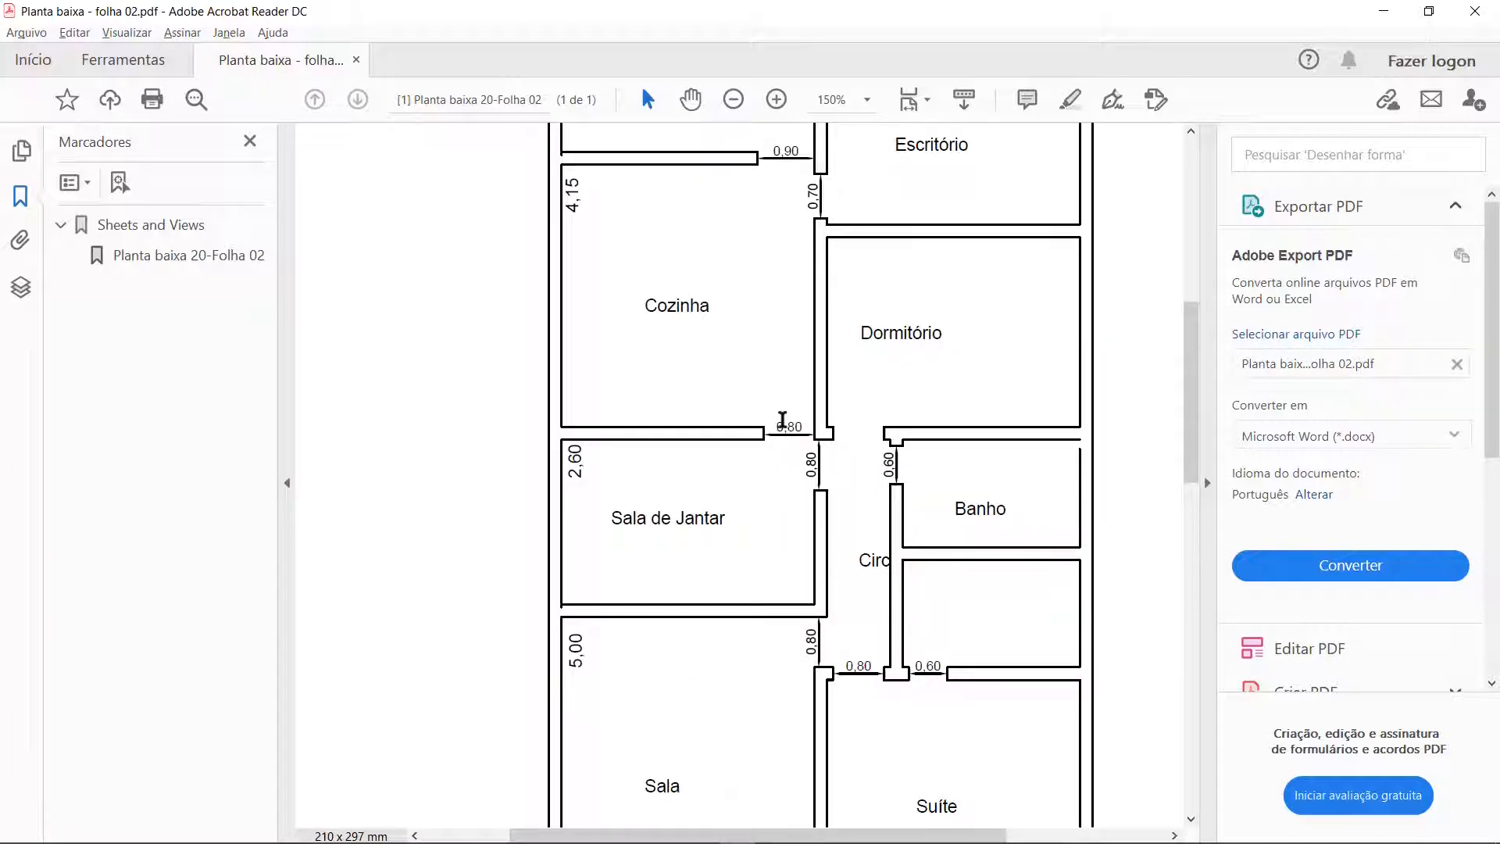
scroll(782, 419, "up", 3)
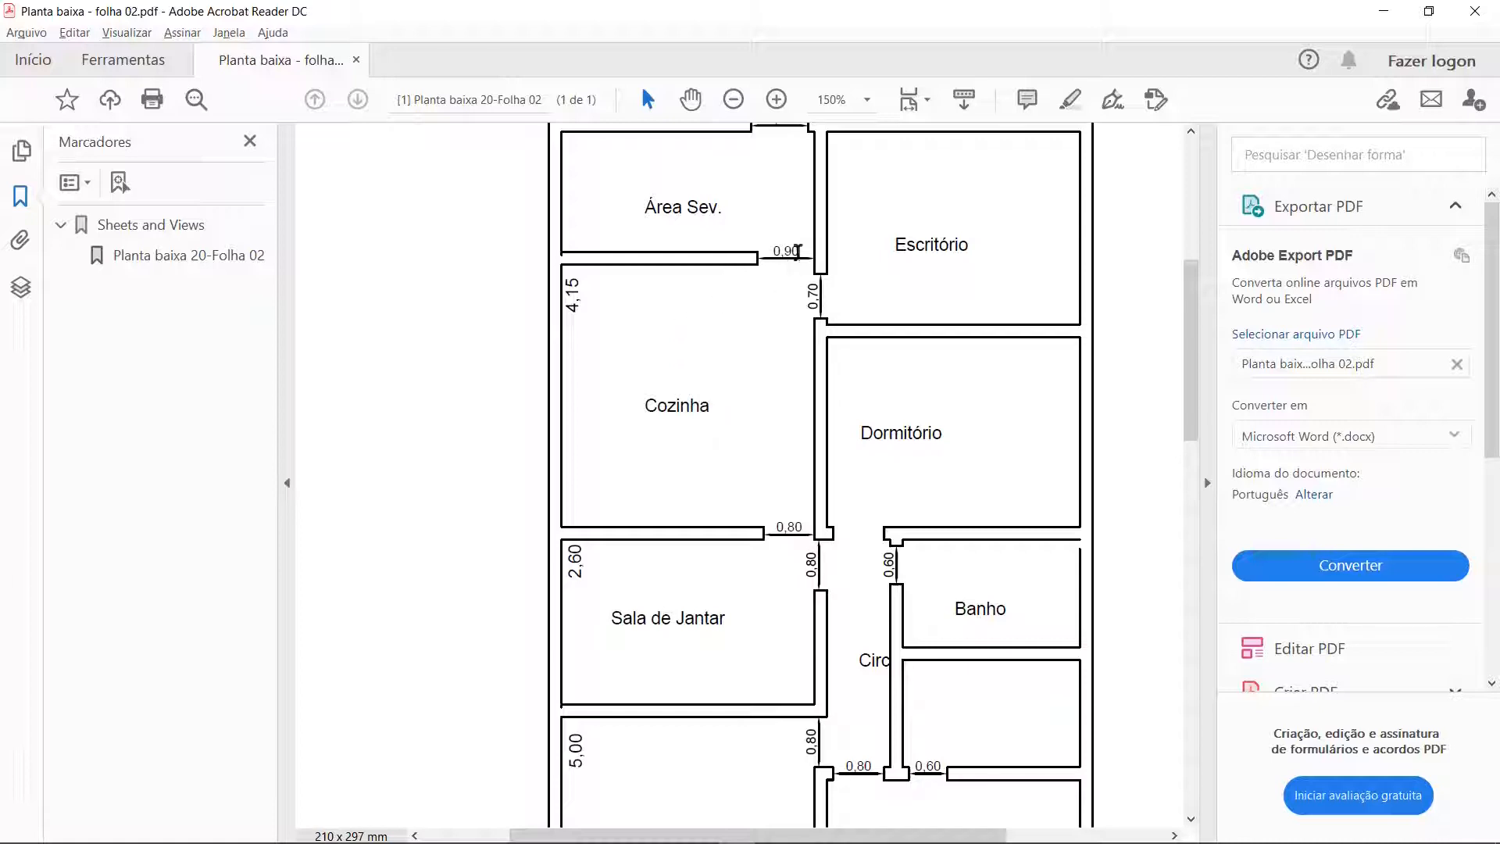
scroll(797, 258, "up", 1)
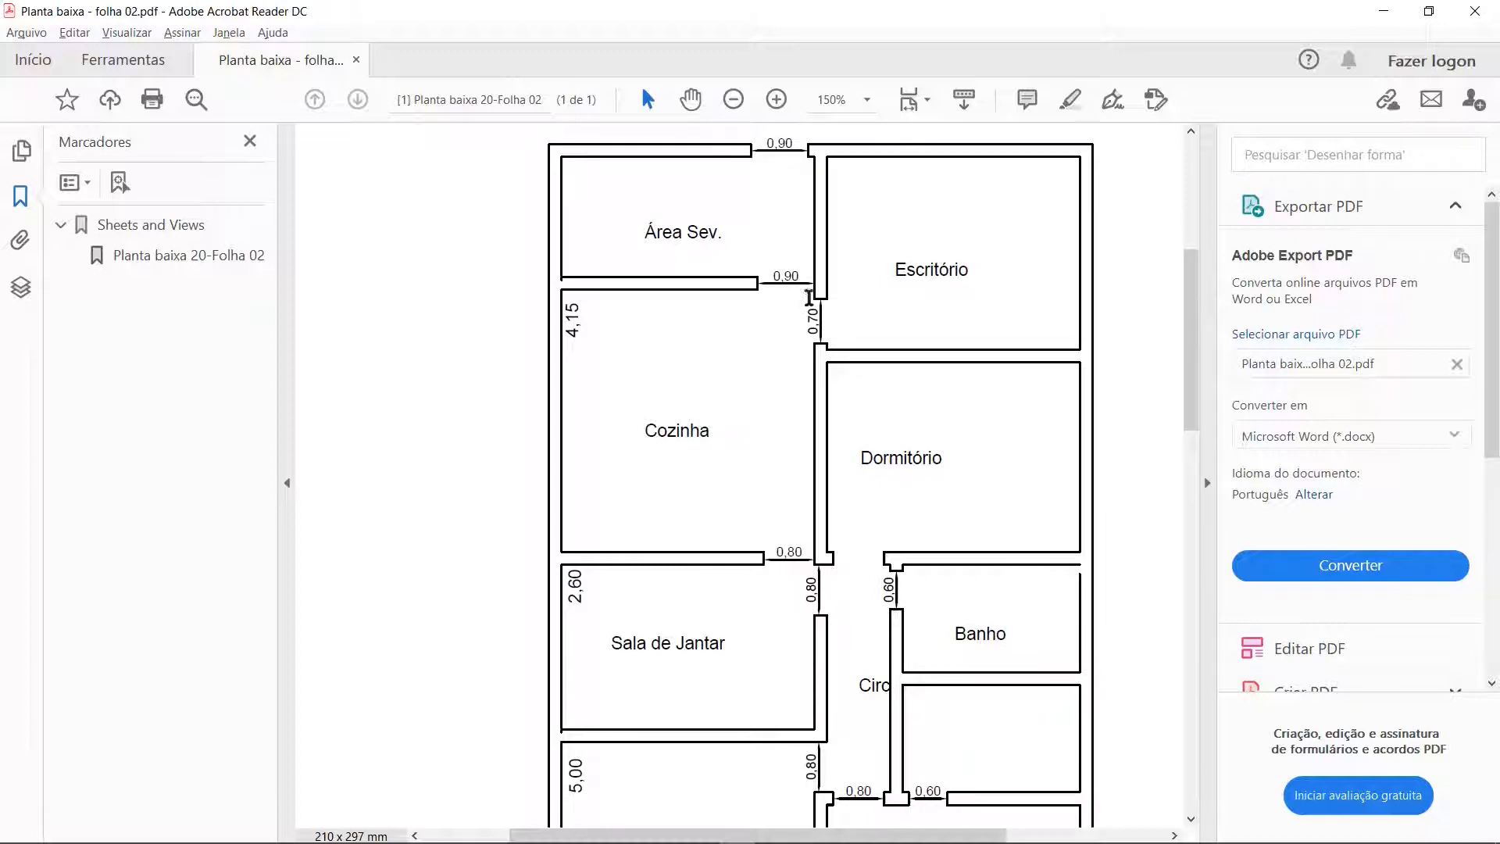
scroll(808, 298, "up", 1)
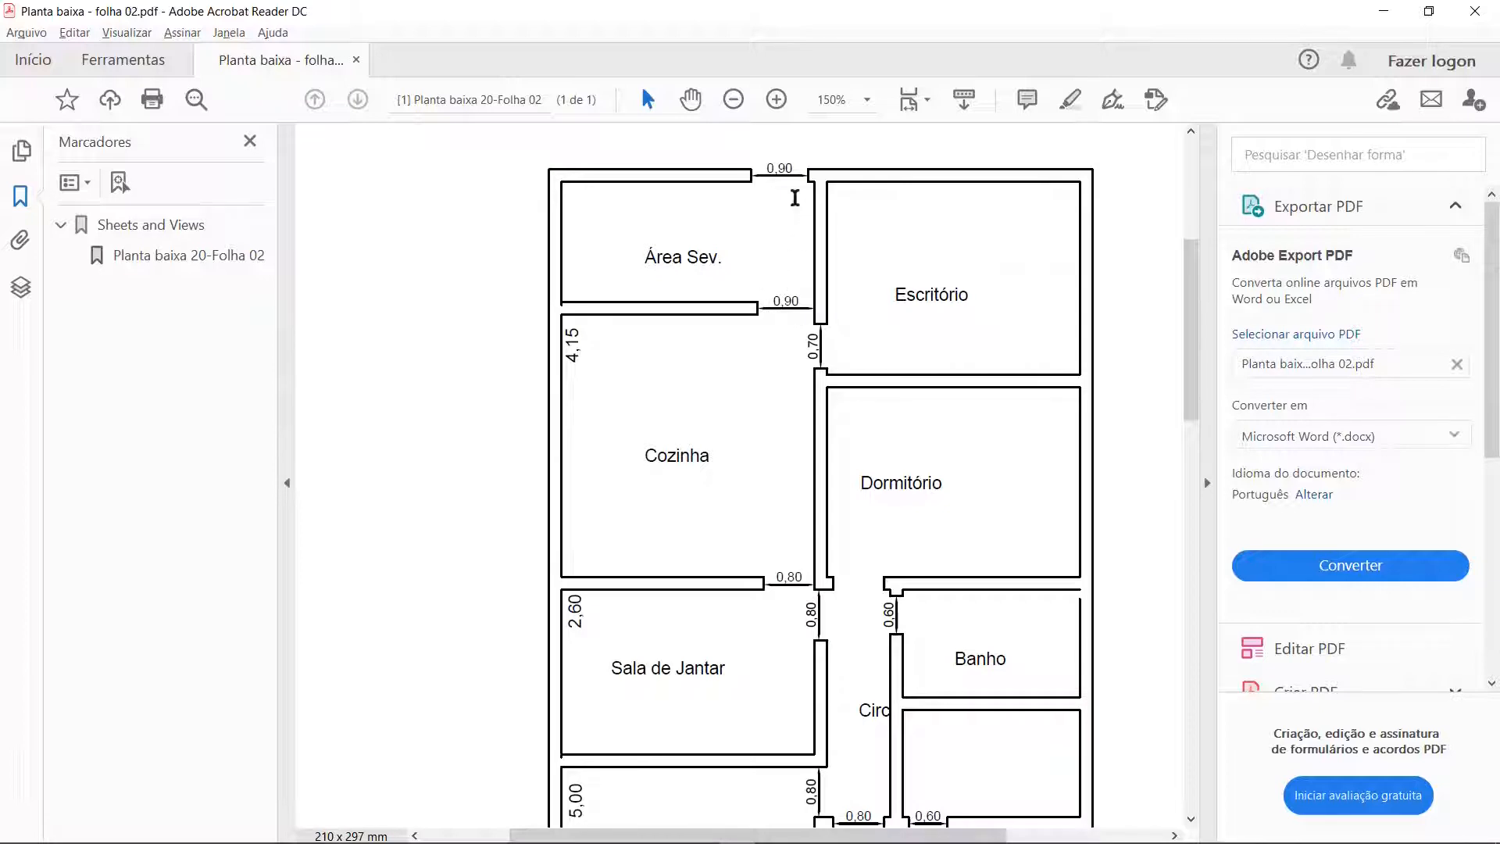
scroll(803, 168, "up", 1)
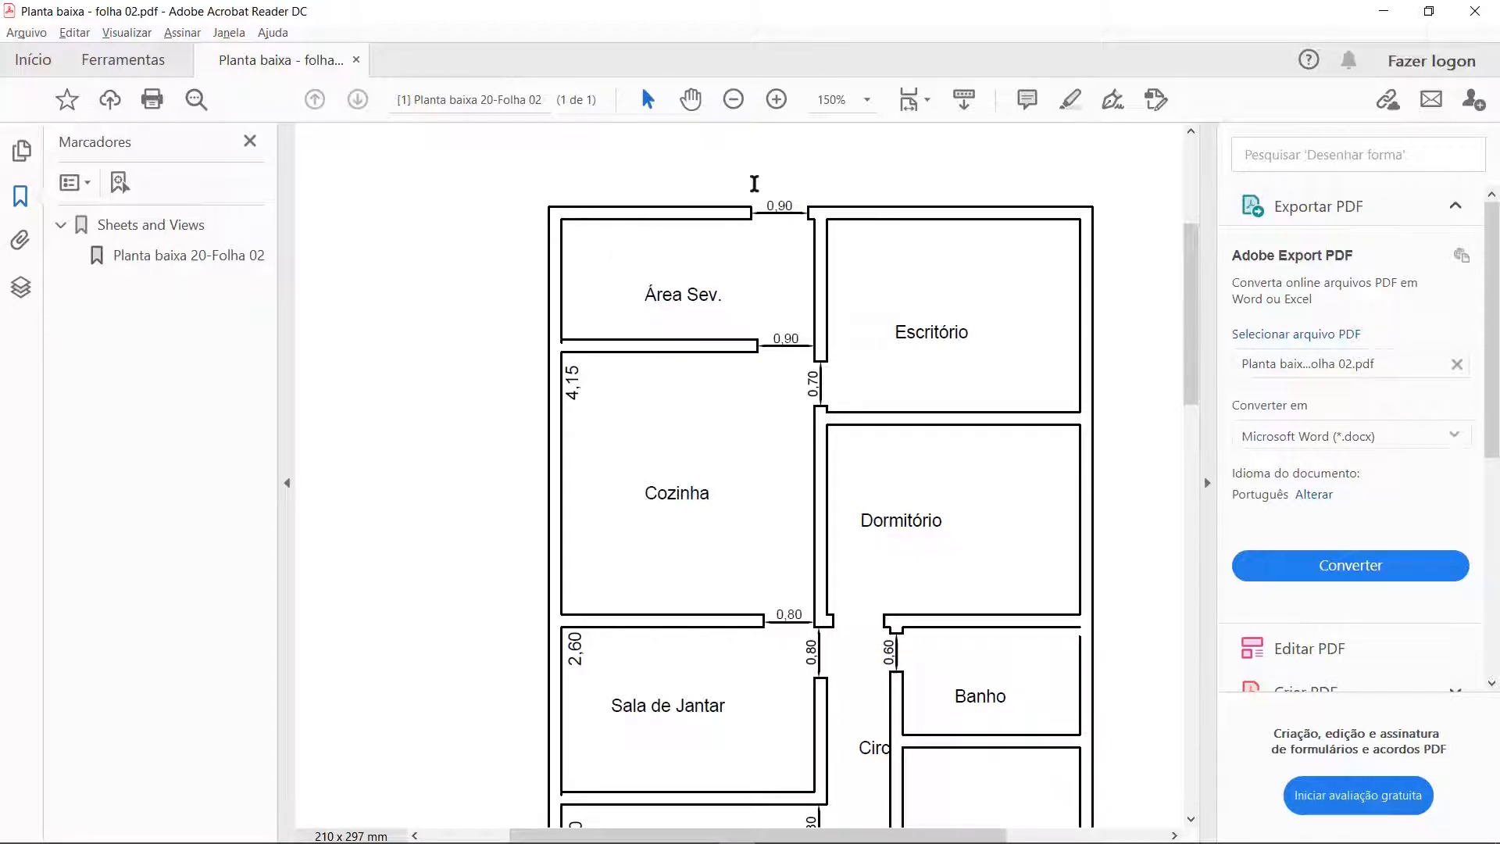
scroll(718, 258, "down", 2)
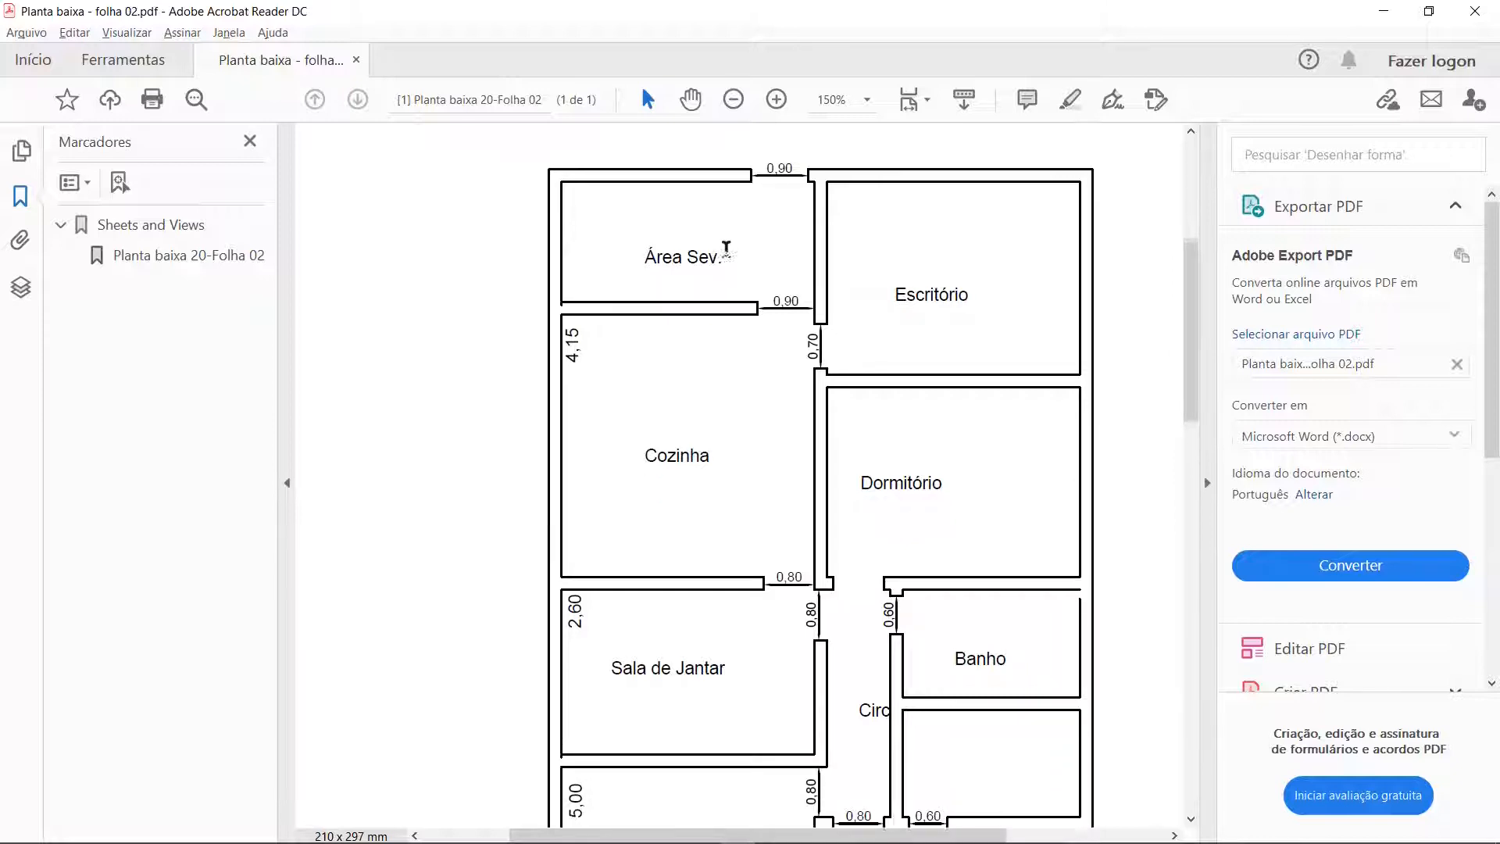
scroll(736, 235, "up", 3)
scroll(687, 160, "down", 1)
scroll(703, 152, "up", 3)
scroll(723, 161, "down", 4)
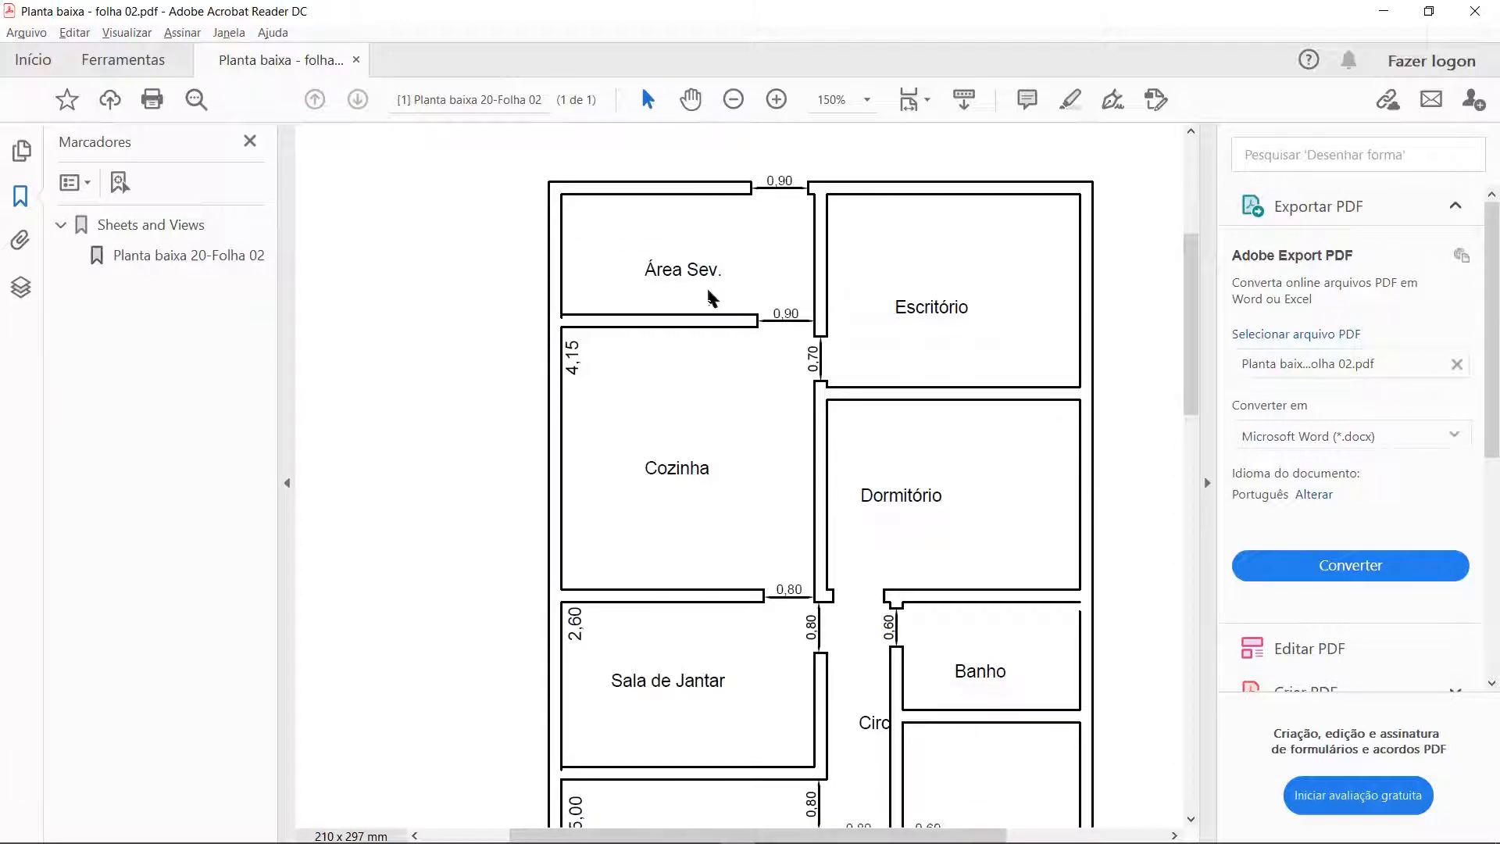
scroll(711, 297, "down", 10)
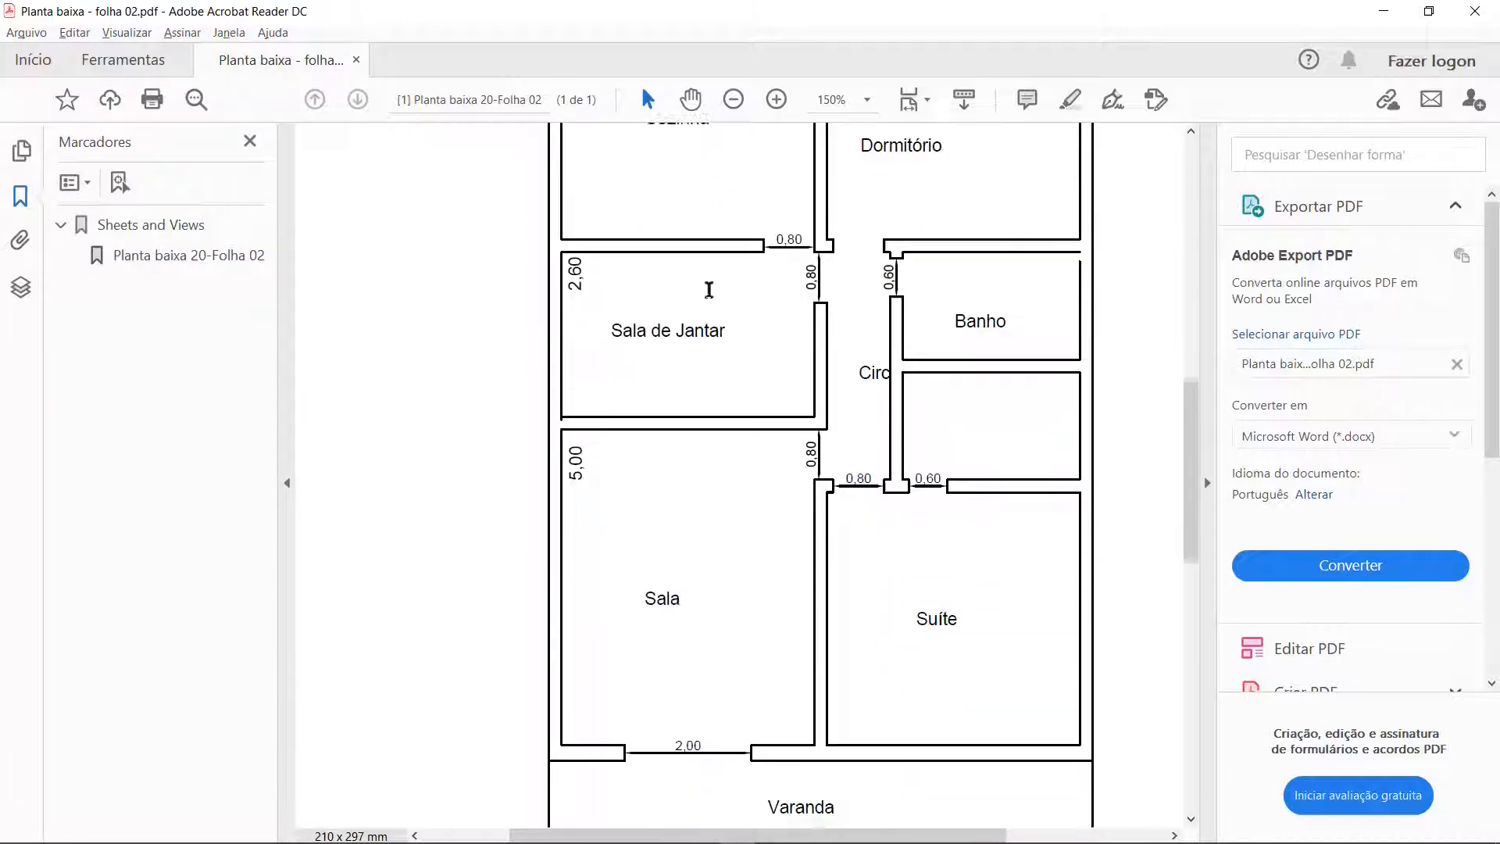
scroll(709, 295, "up", 5)
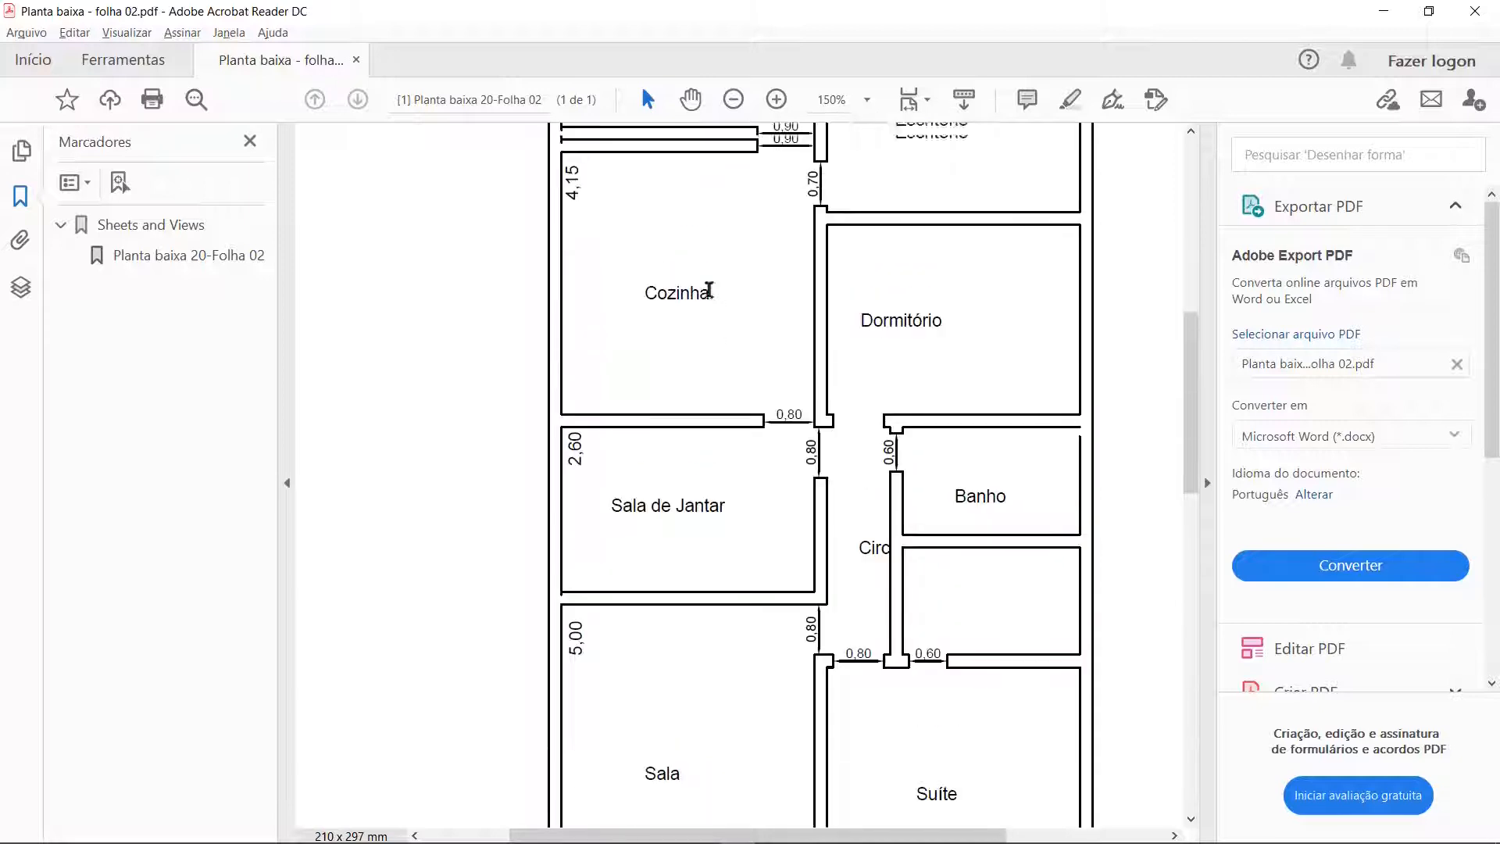
scroll(709, 292, "up", 5)
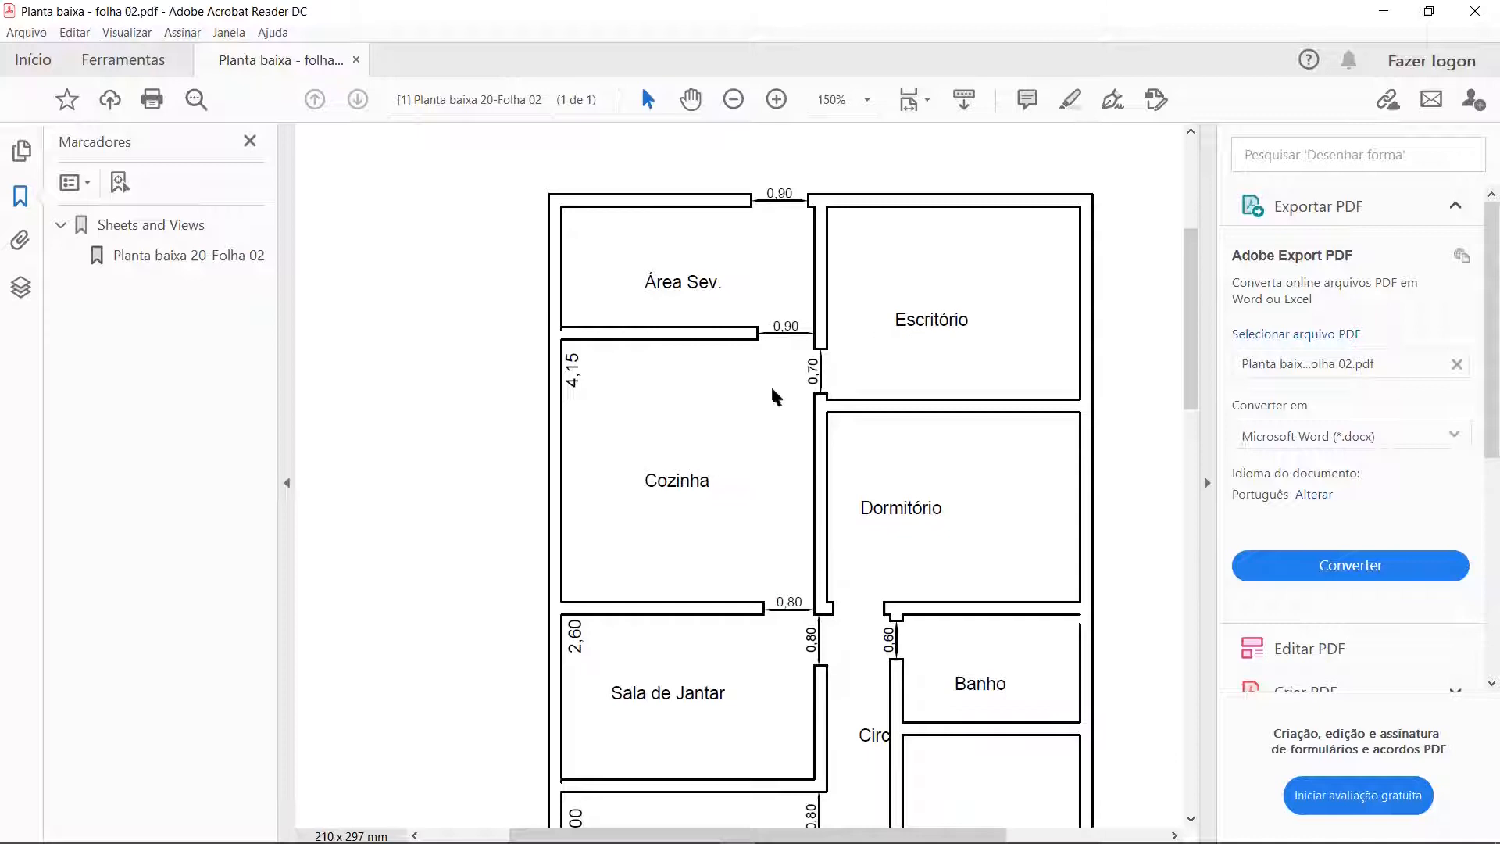
scroll(748, 430, "down", 3)
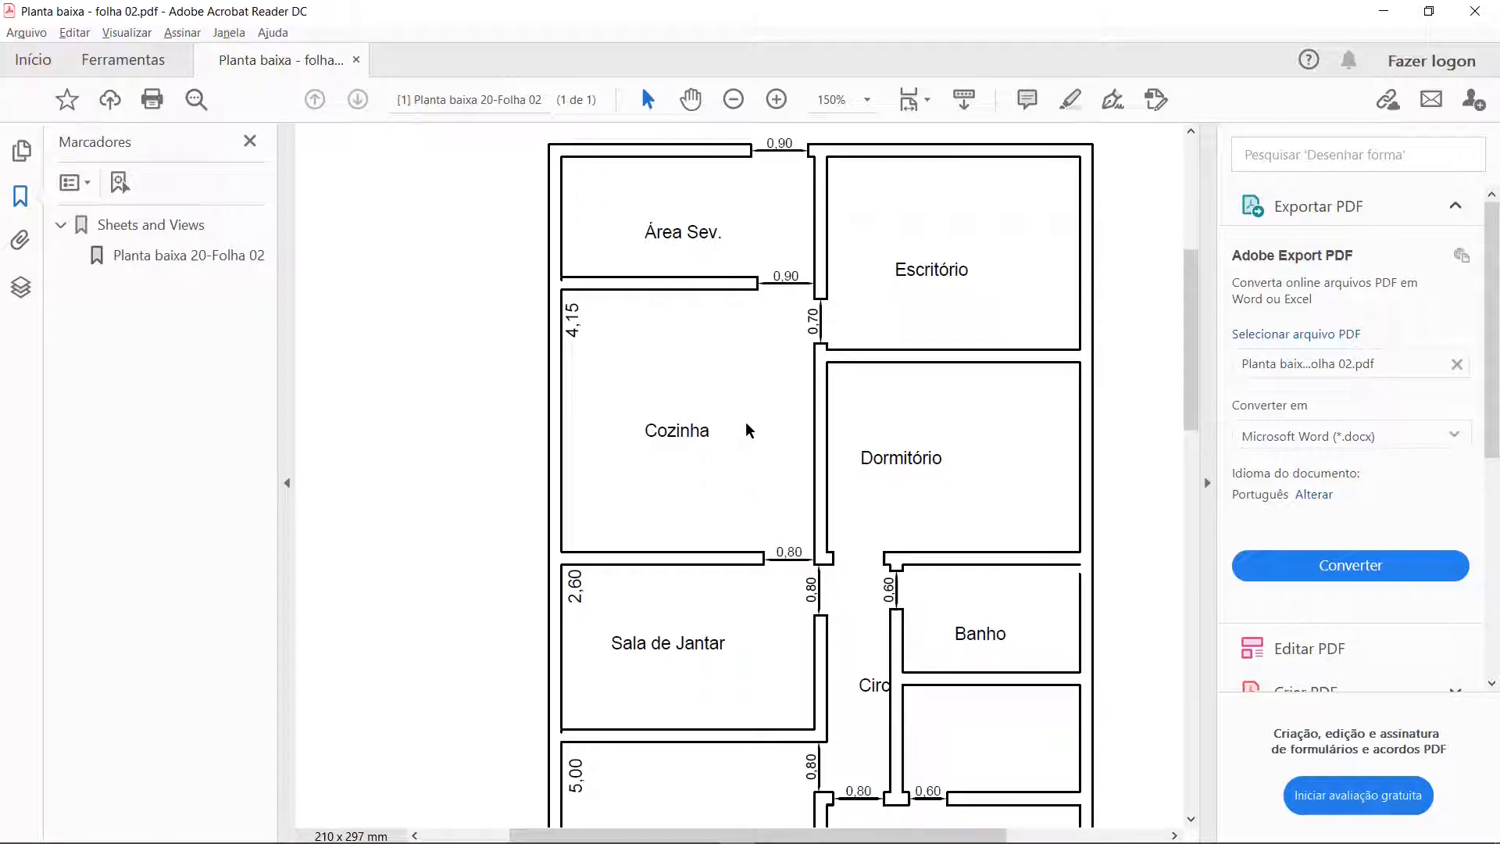
scroll(748, 430, "down", 6)
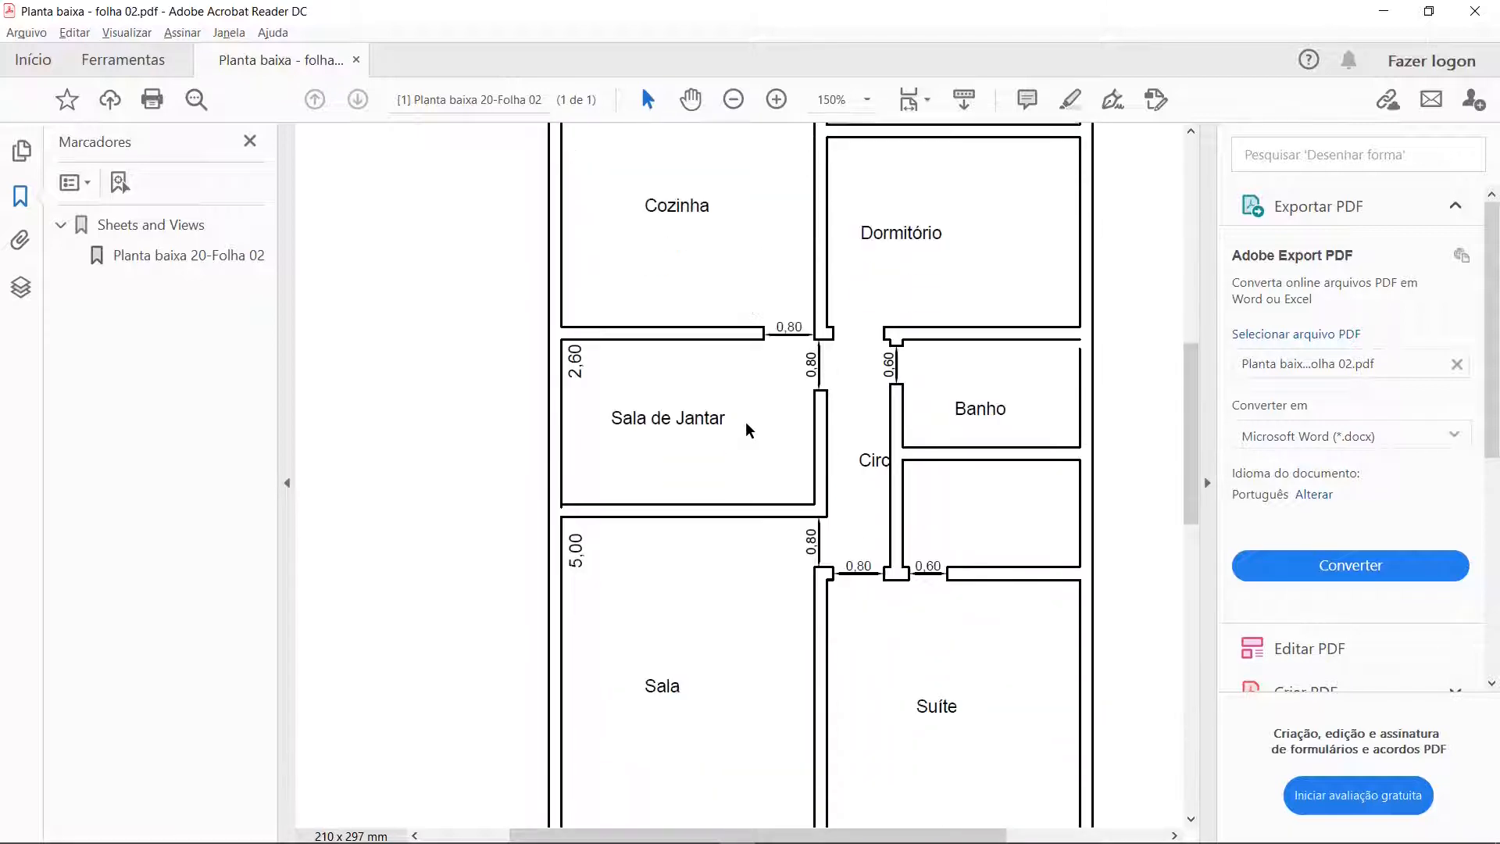
scroll(880, 458, "up", 1)
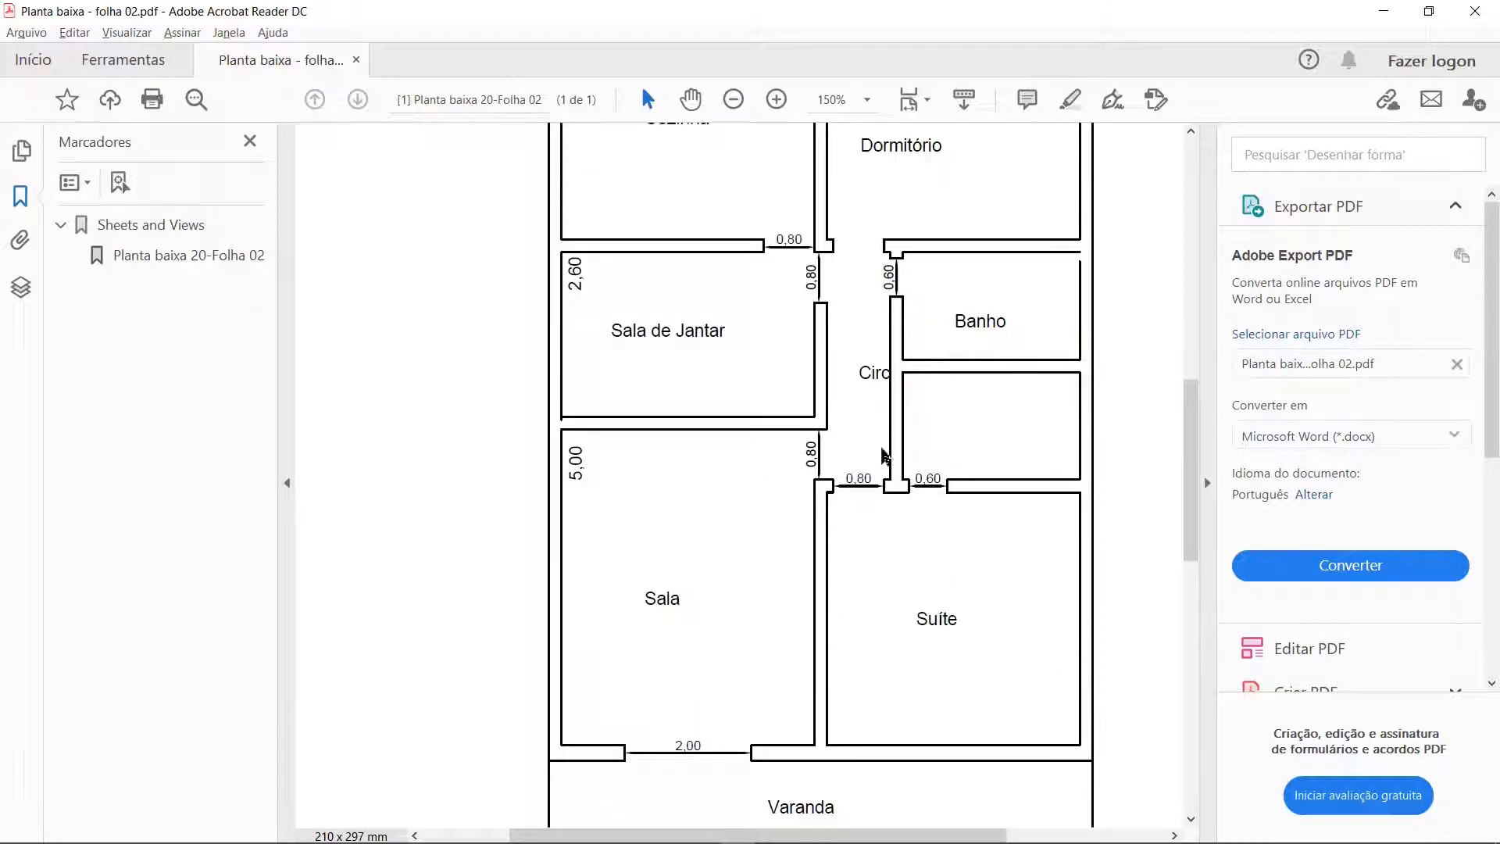
scroll(883, 457, "down", 3)
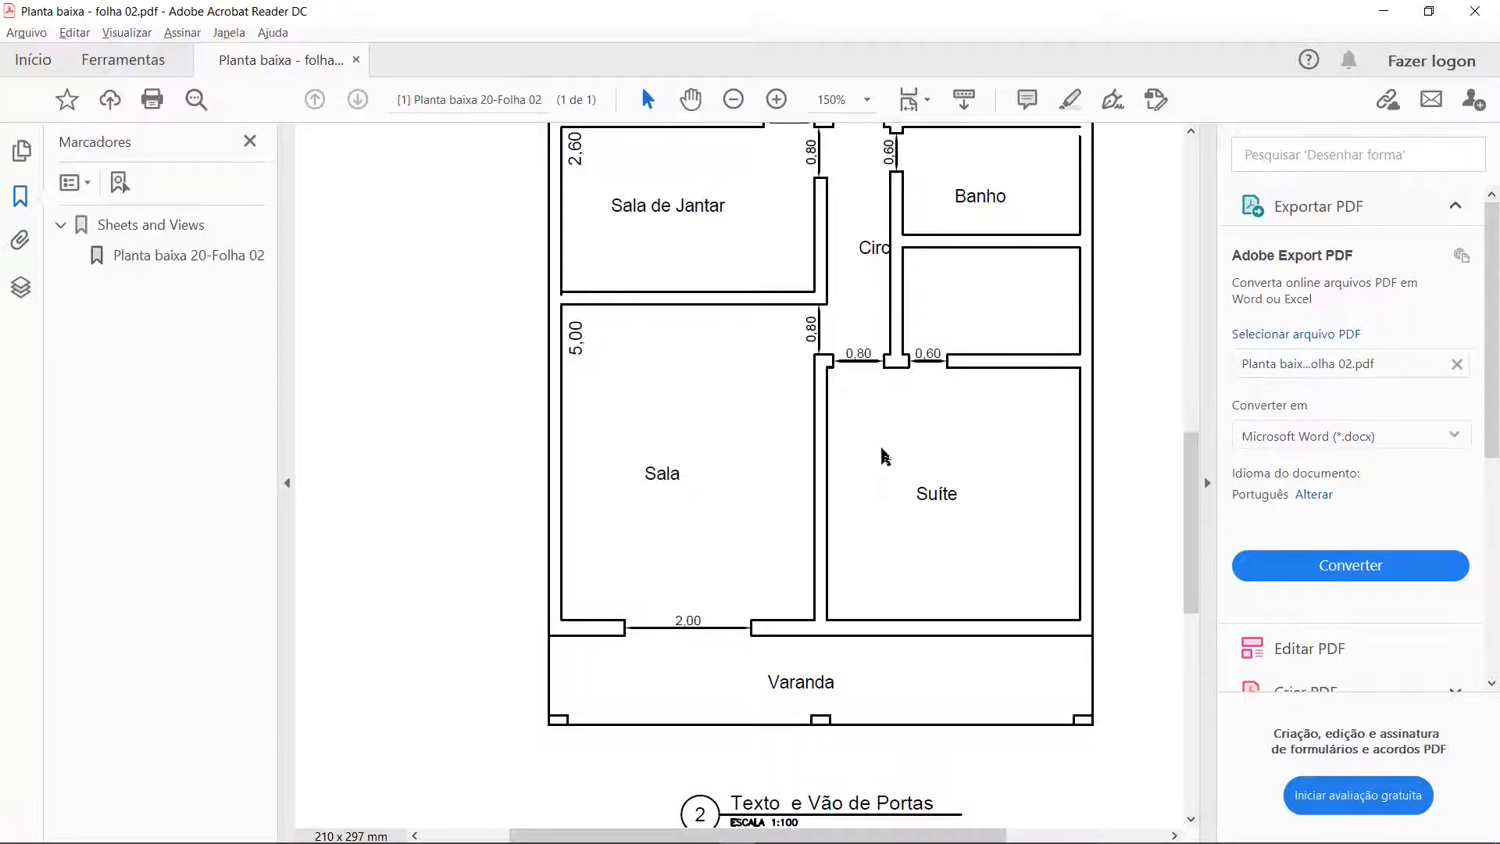
Step: Switch to the Planta Baixa 03 drawing in AutoCAD and enable the Midpoint object snap
key("alt+Tab")
scroll(715, 582, "up", 8)
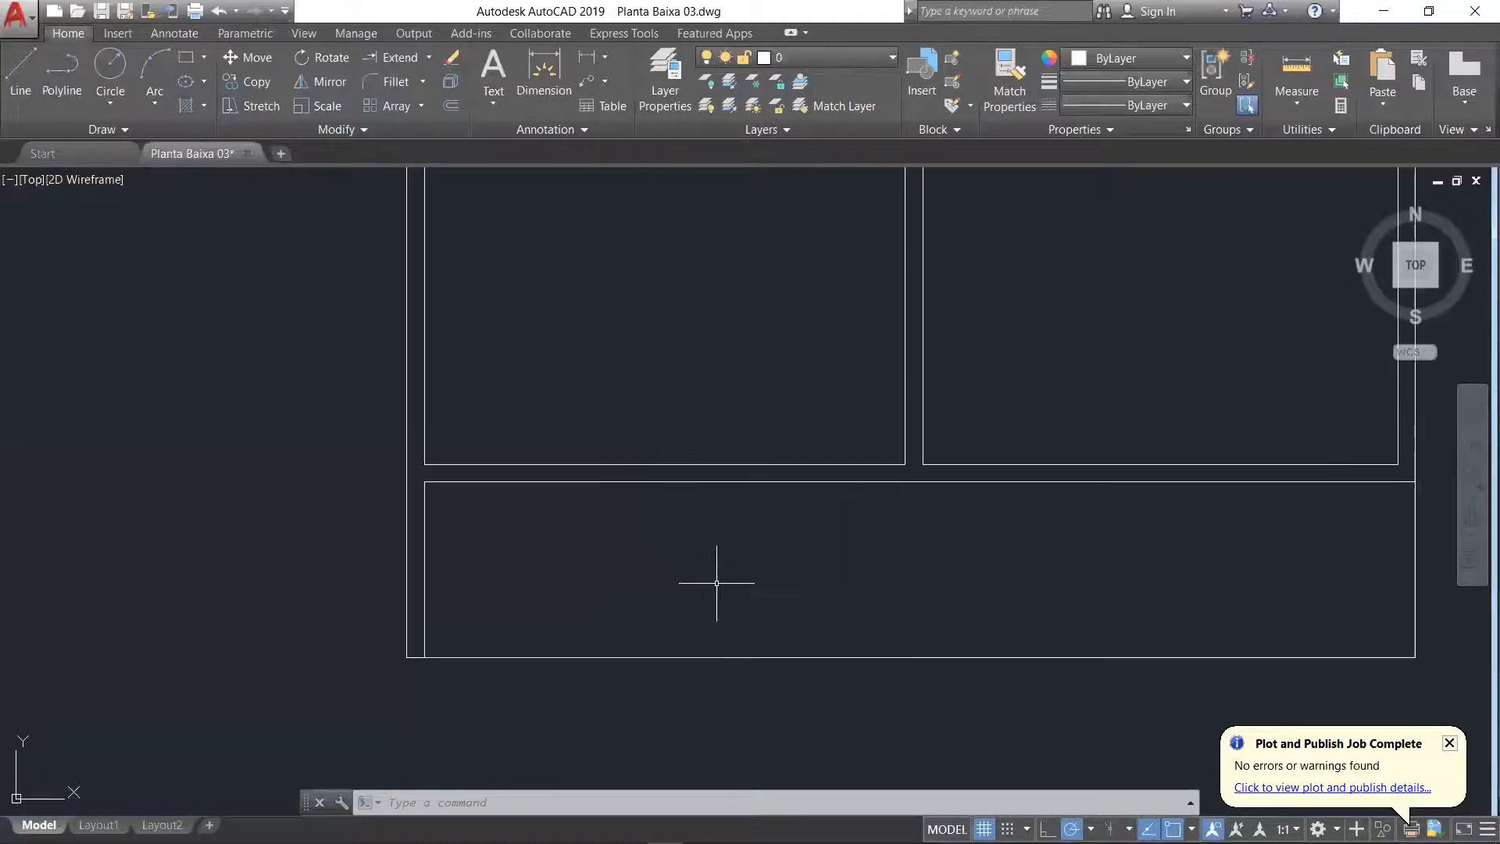
scroll(593, 394, "down", 4)
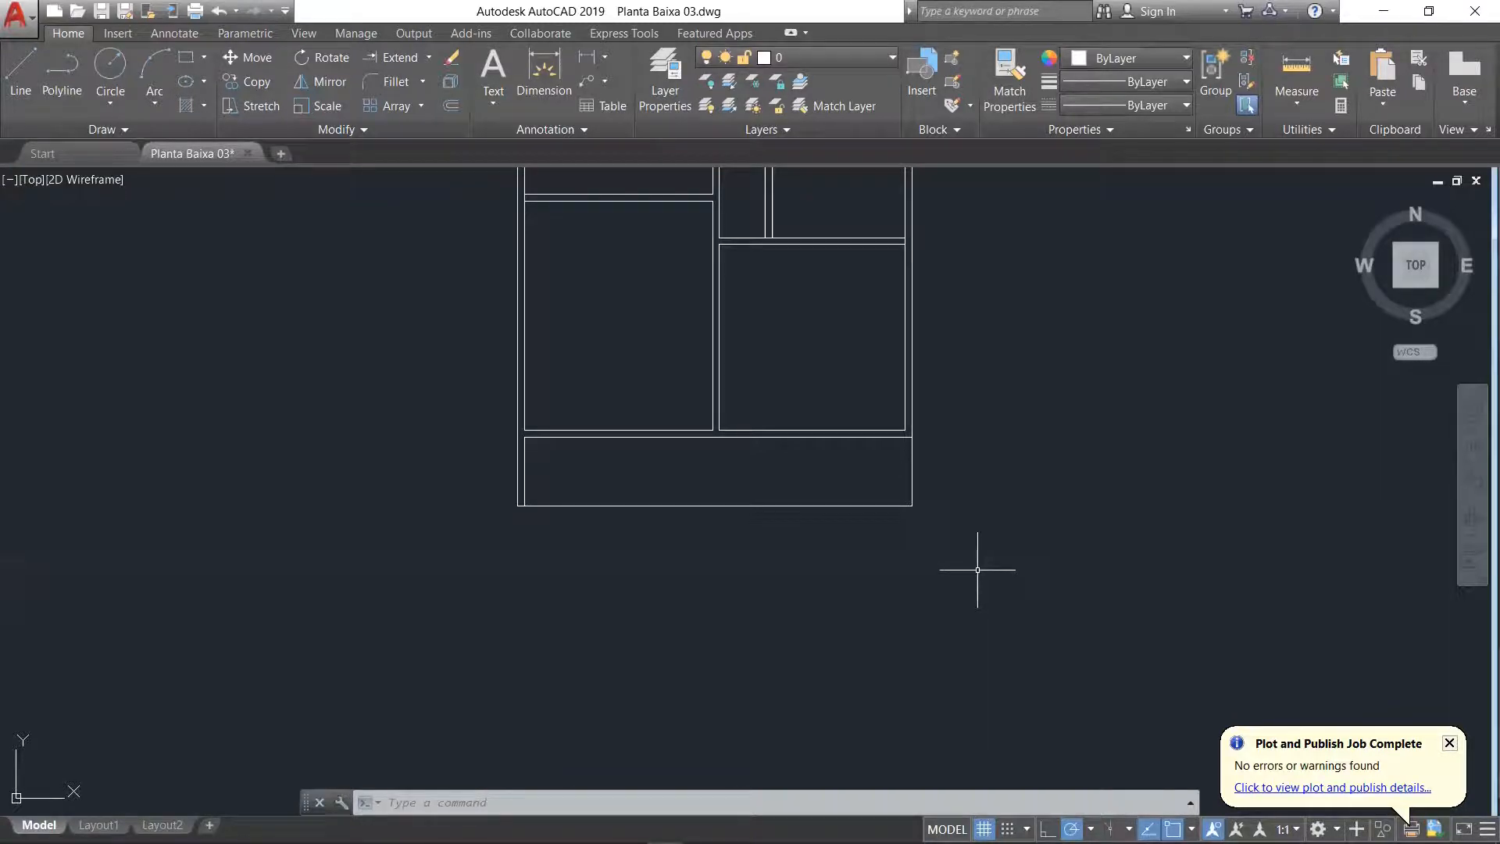
scroll(596, 414, "up", 5)
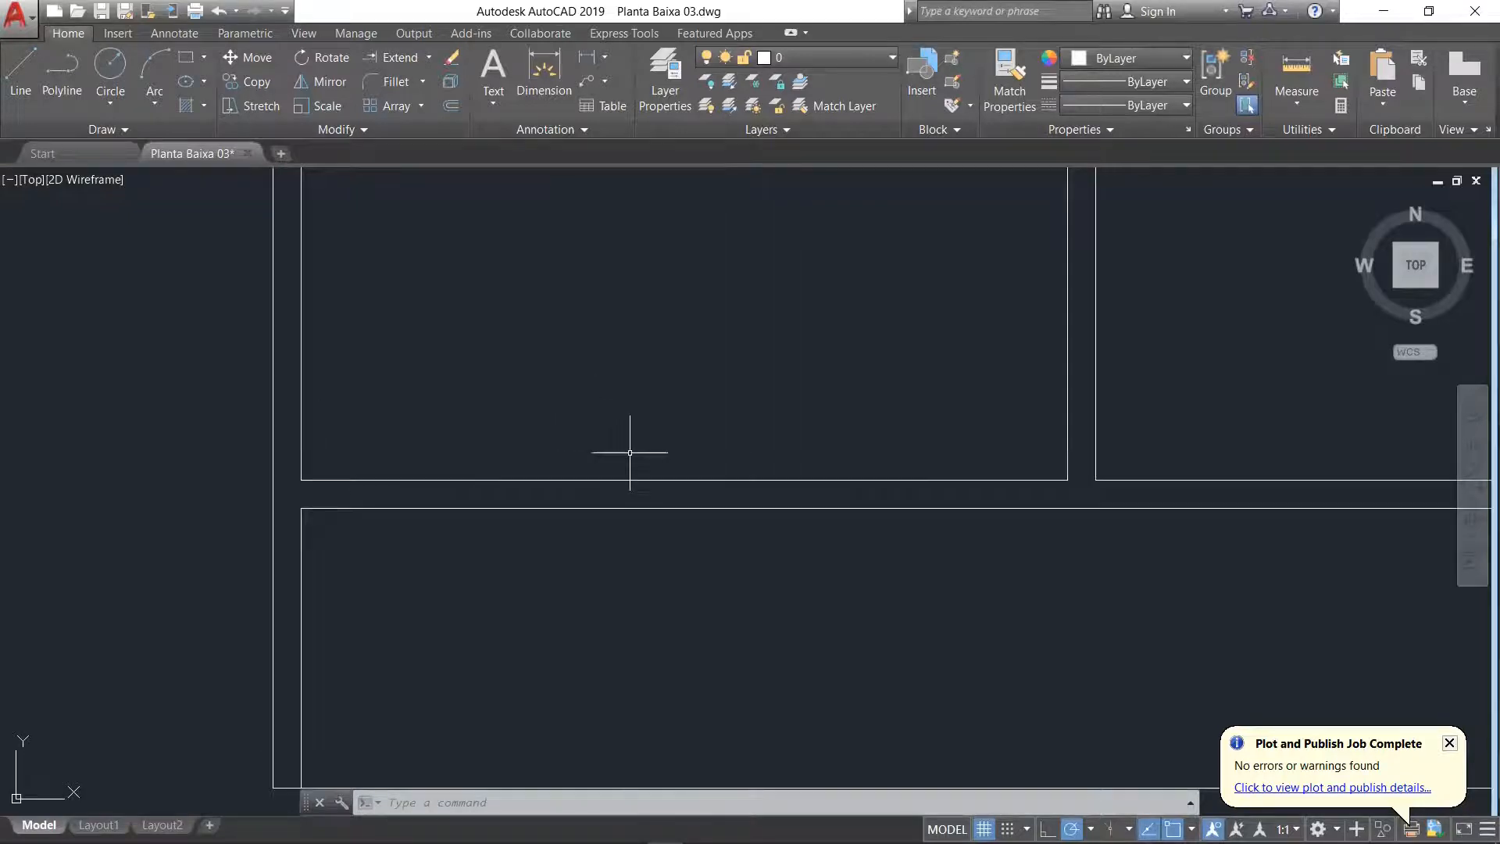
left_click(683, 479)
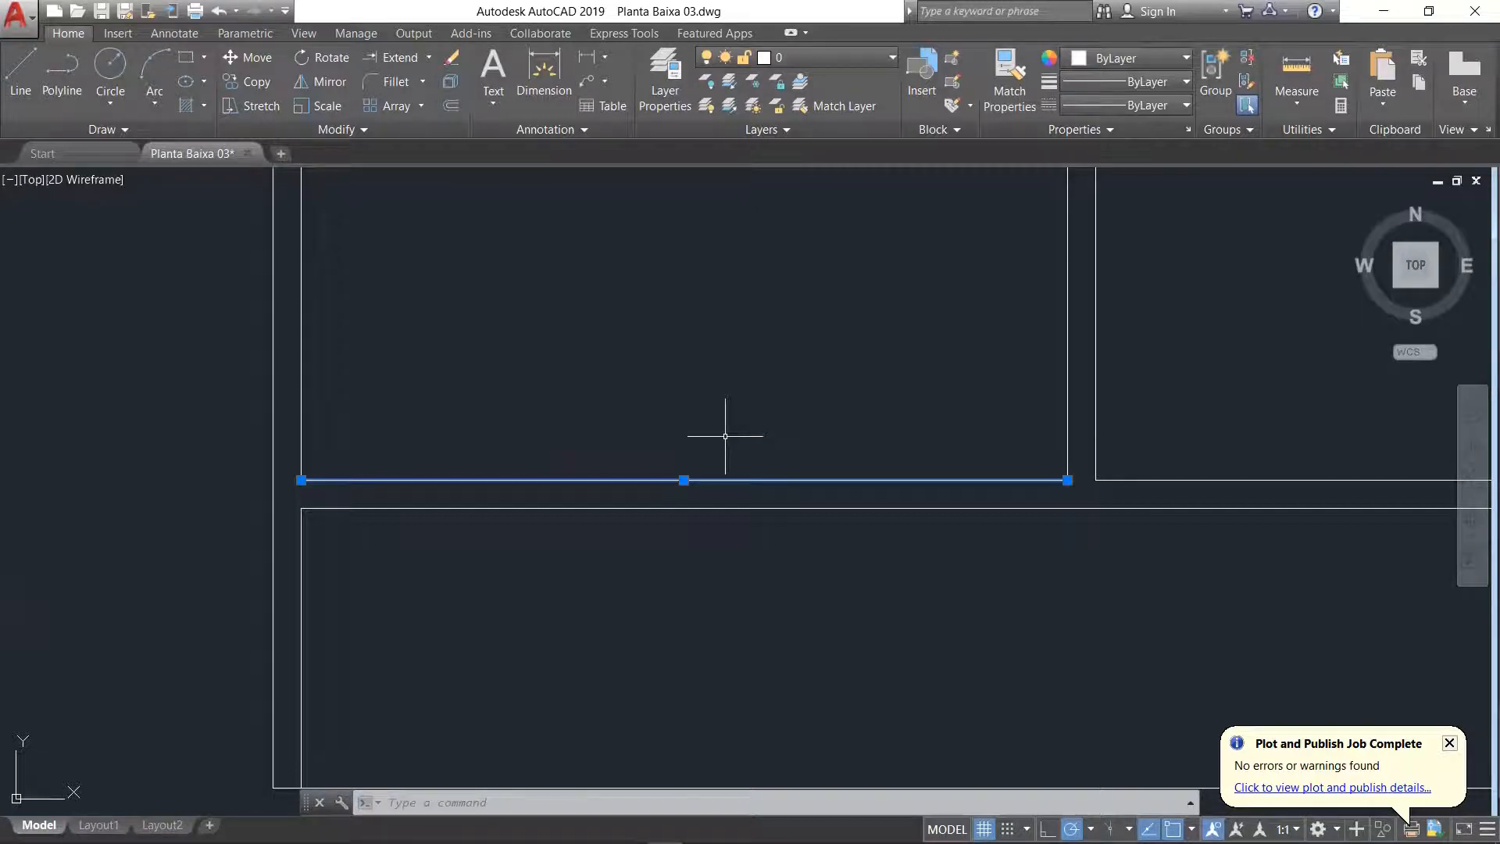
scroll(715, 502, "down", 6)
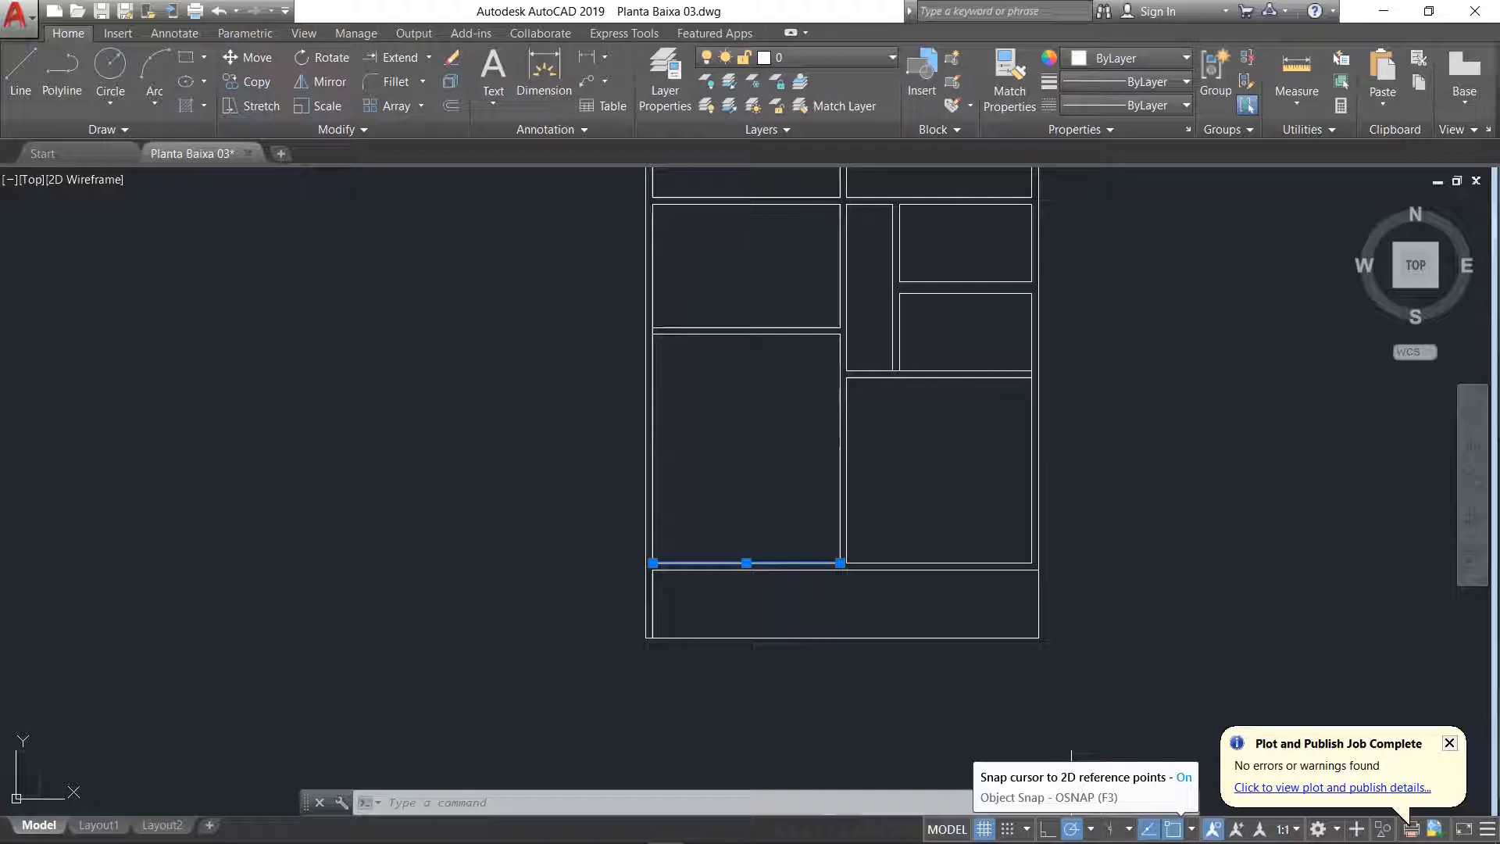
left_click(1090, 829)
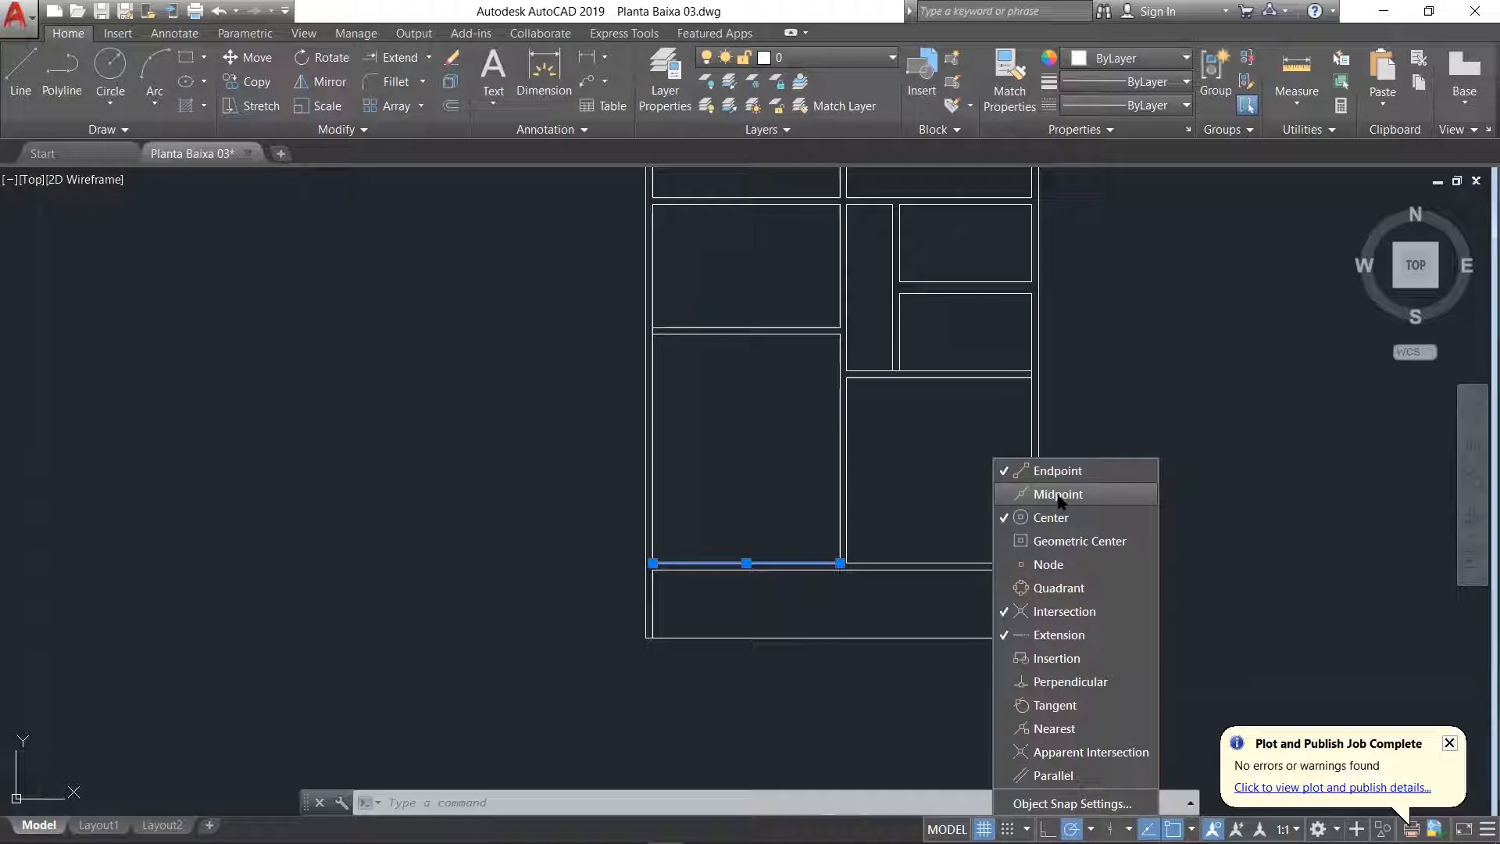
left_click(1060, 501)
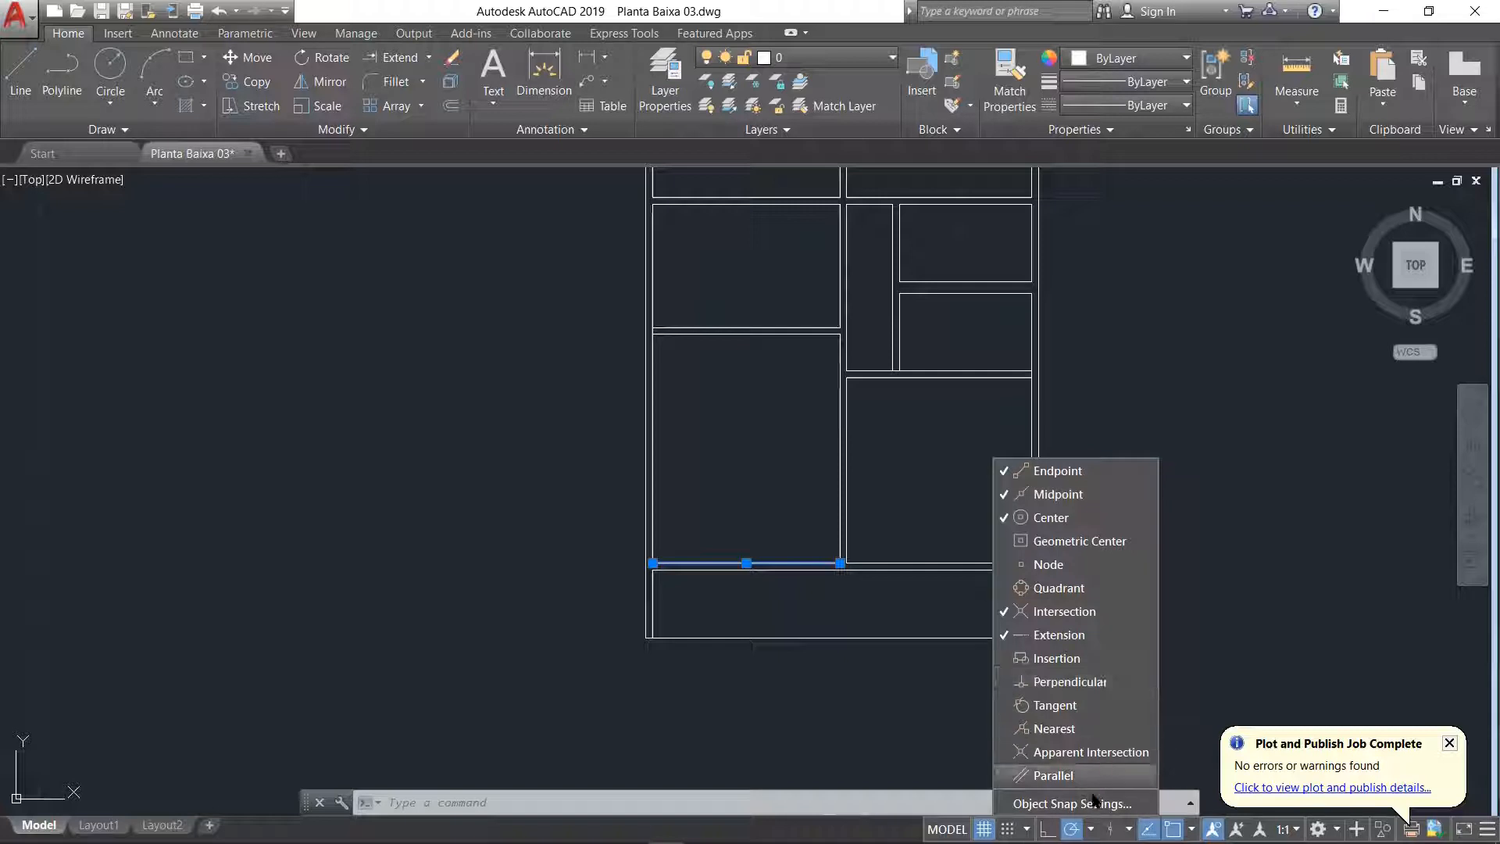
key("Escape")
key("Escape")
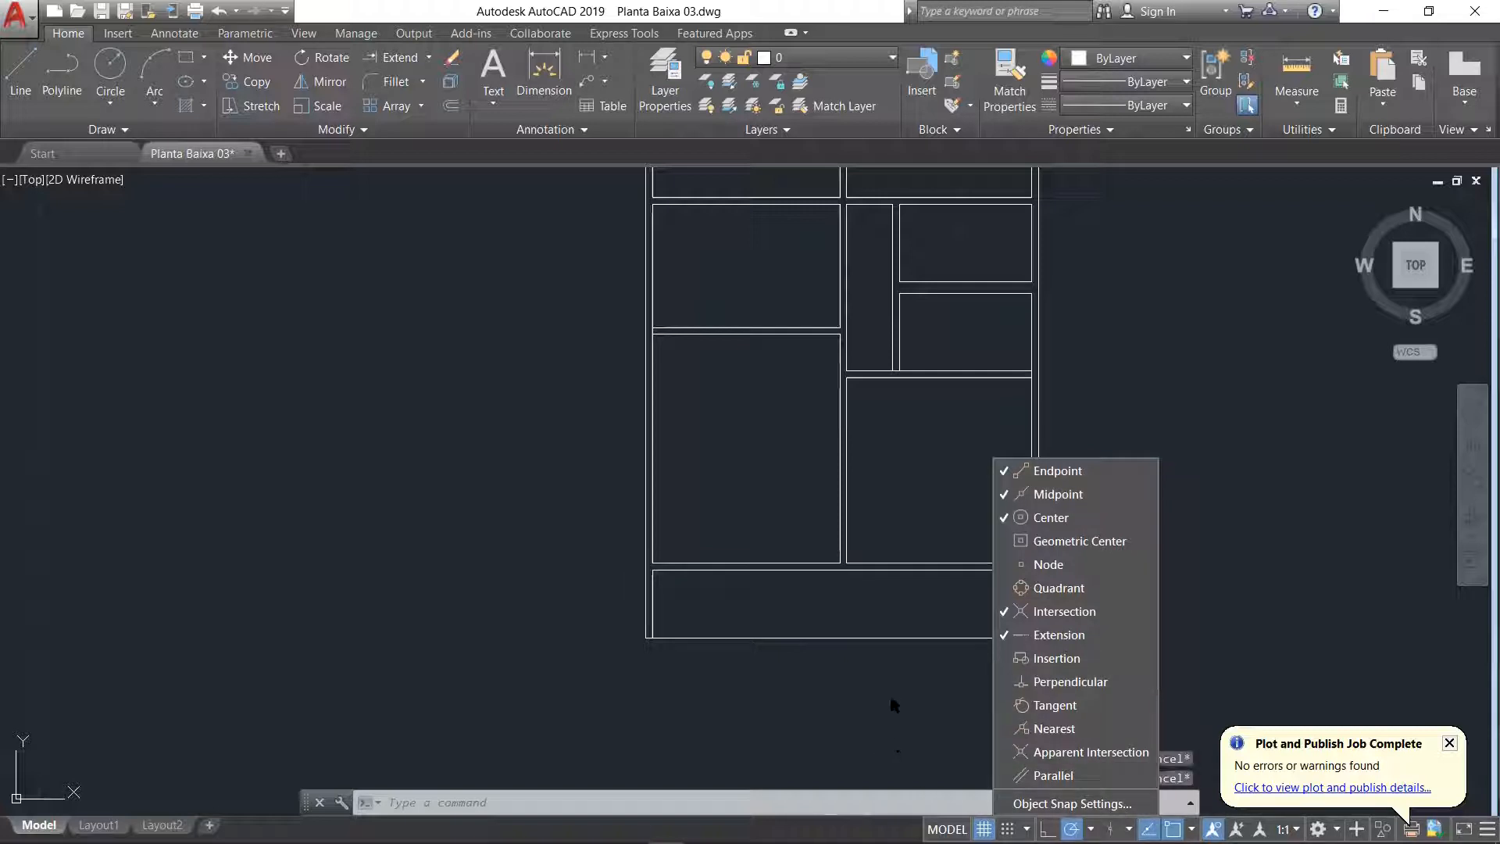
left_click(1206, 381)
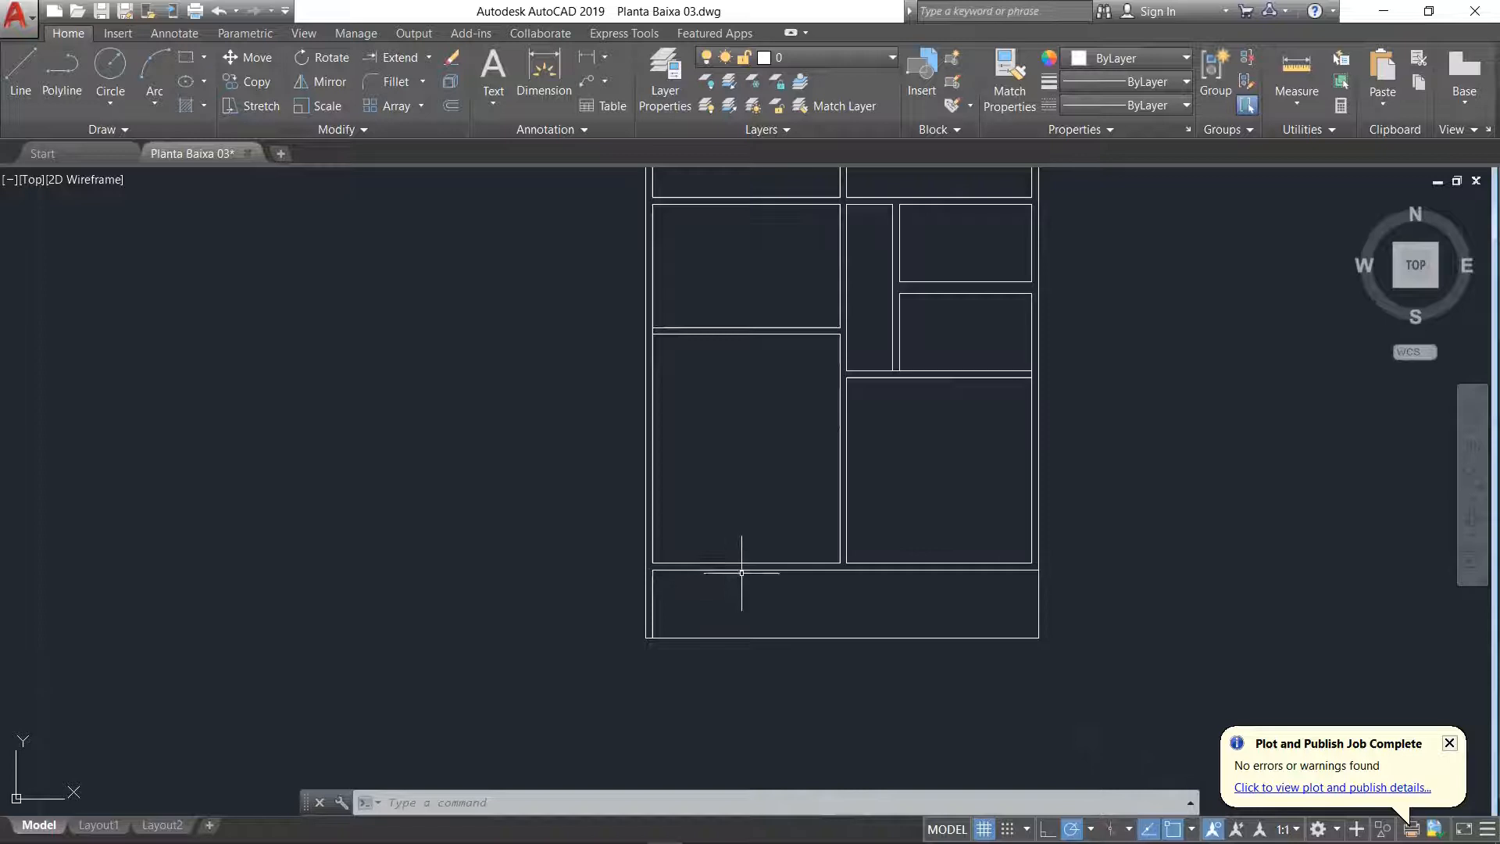
Step: Draw a line across the thickness of the Sala's front wall from the midpoint of its inner line, using the screen magnifier to see the snap
scroll(740, 569, "up", 5)
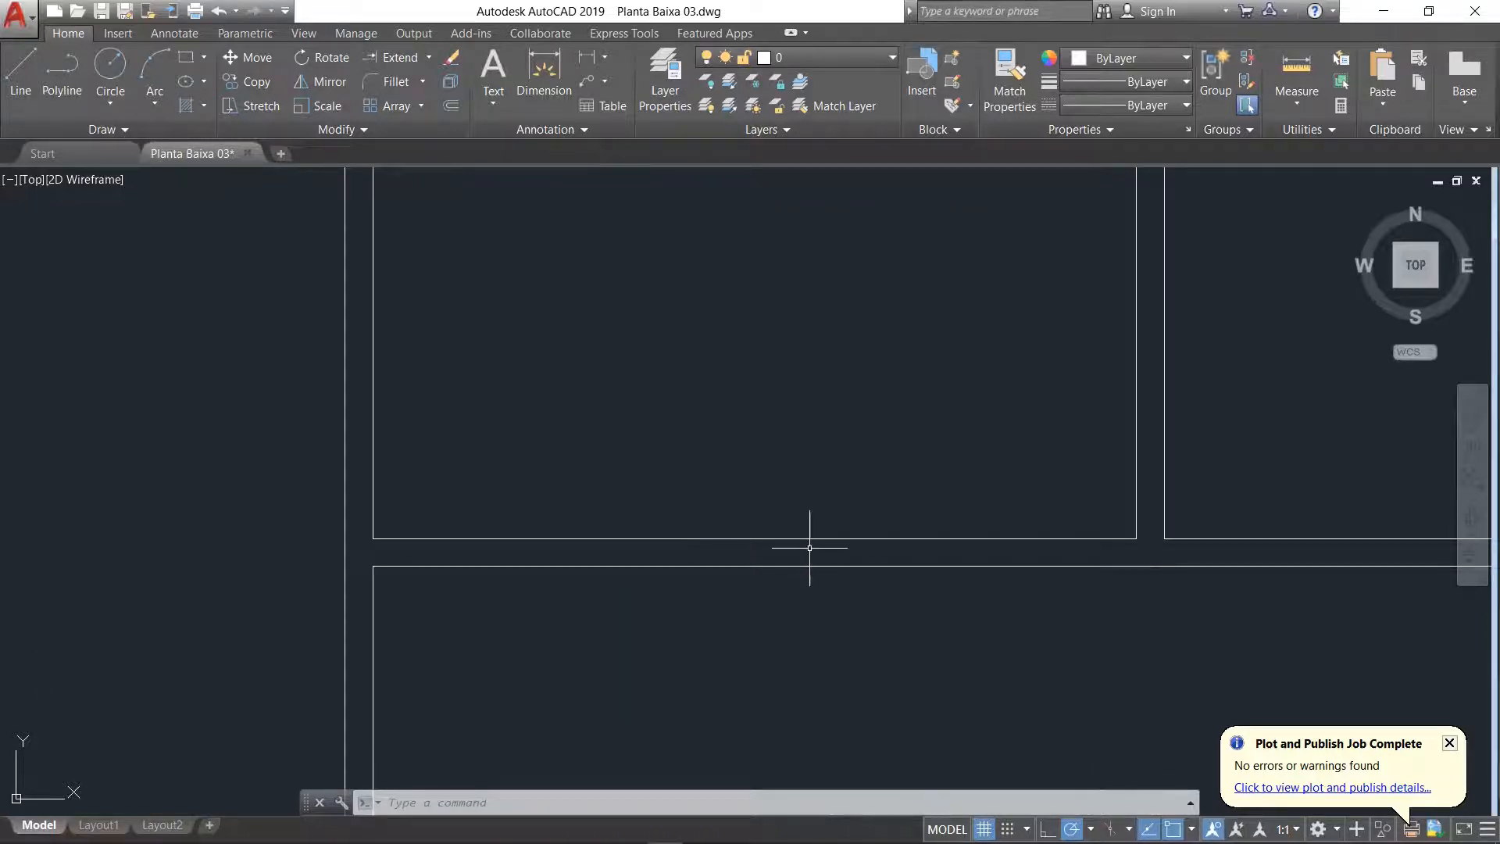
left_click(745, 539)
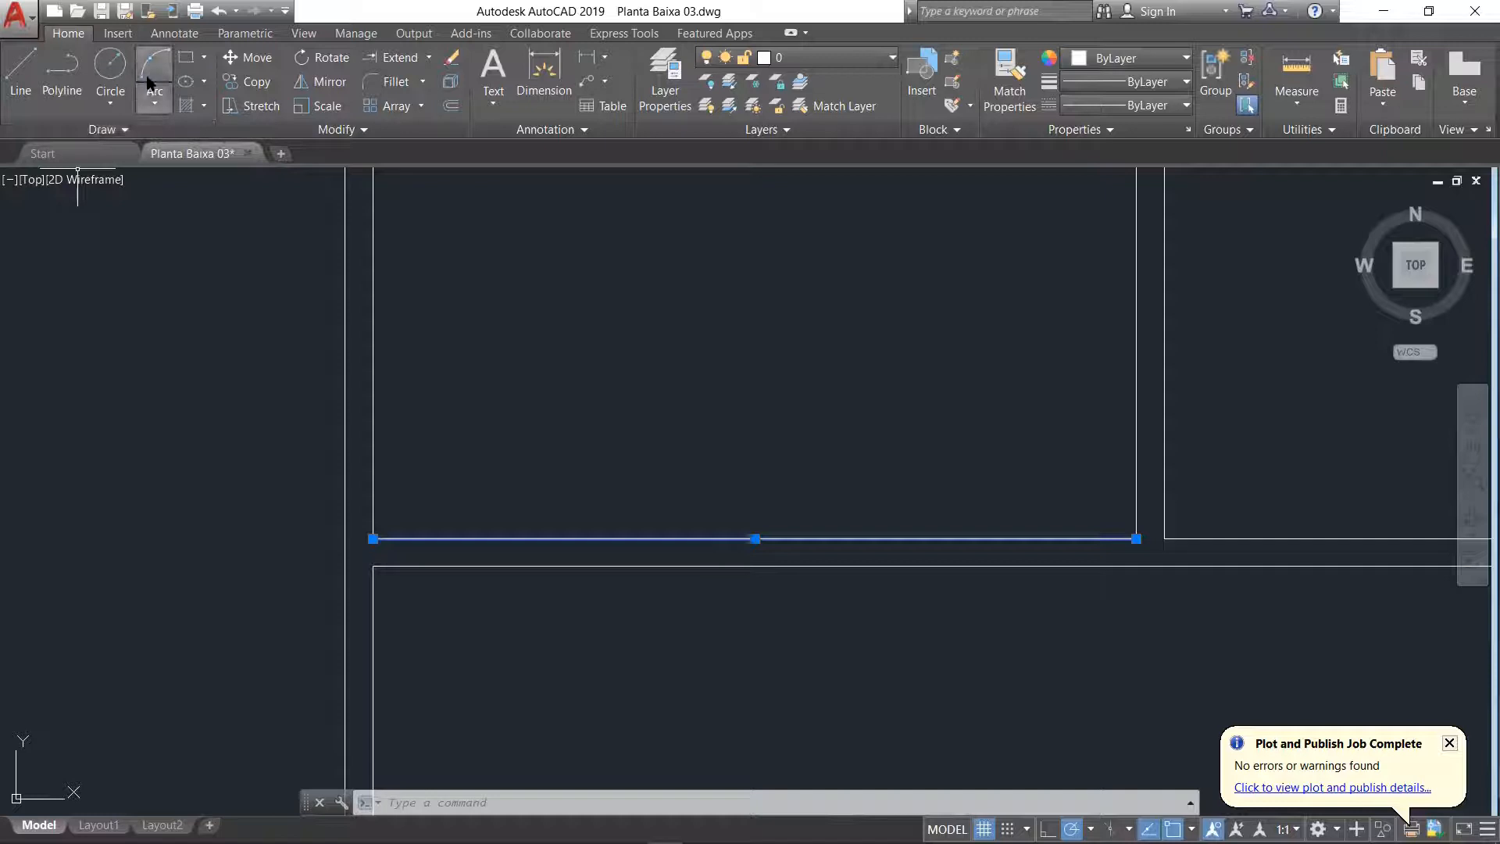
left_click(22, 85)
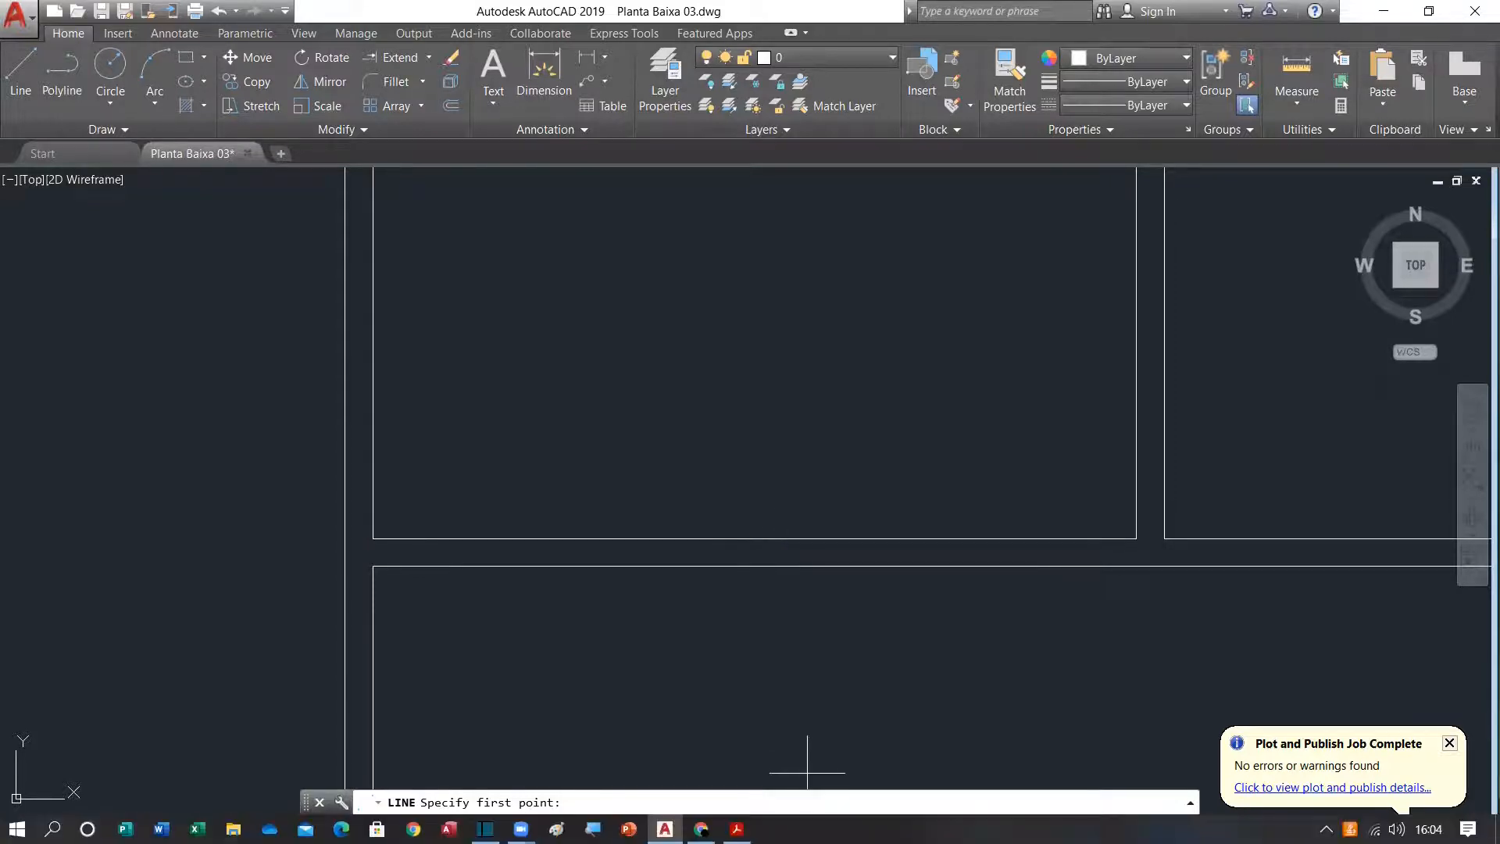
key("super+plus")
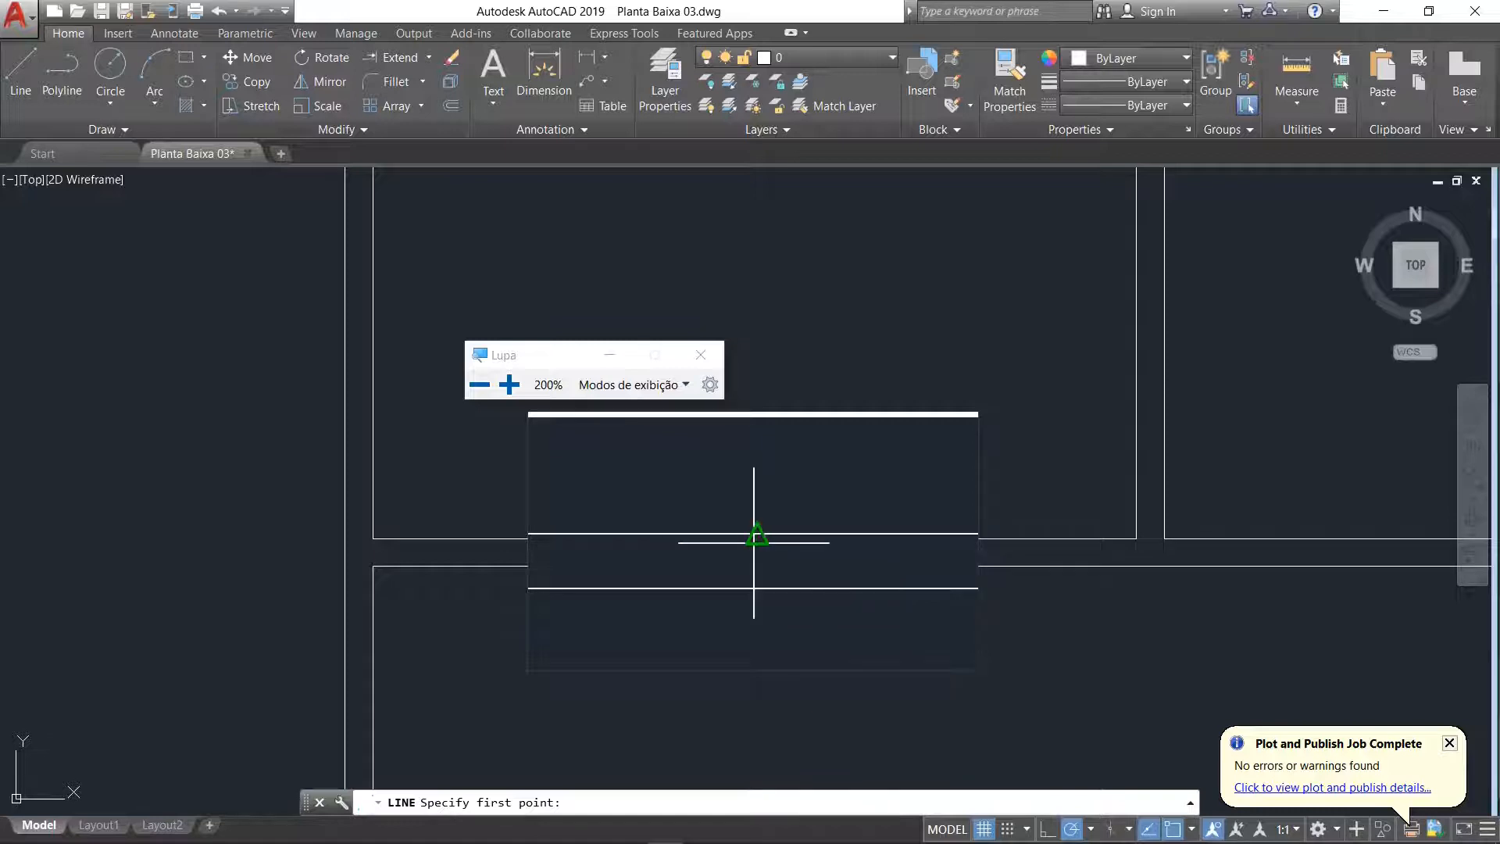
left_click(756, 535)
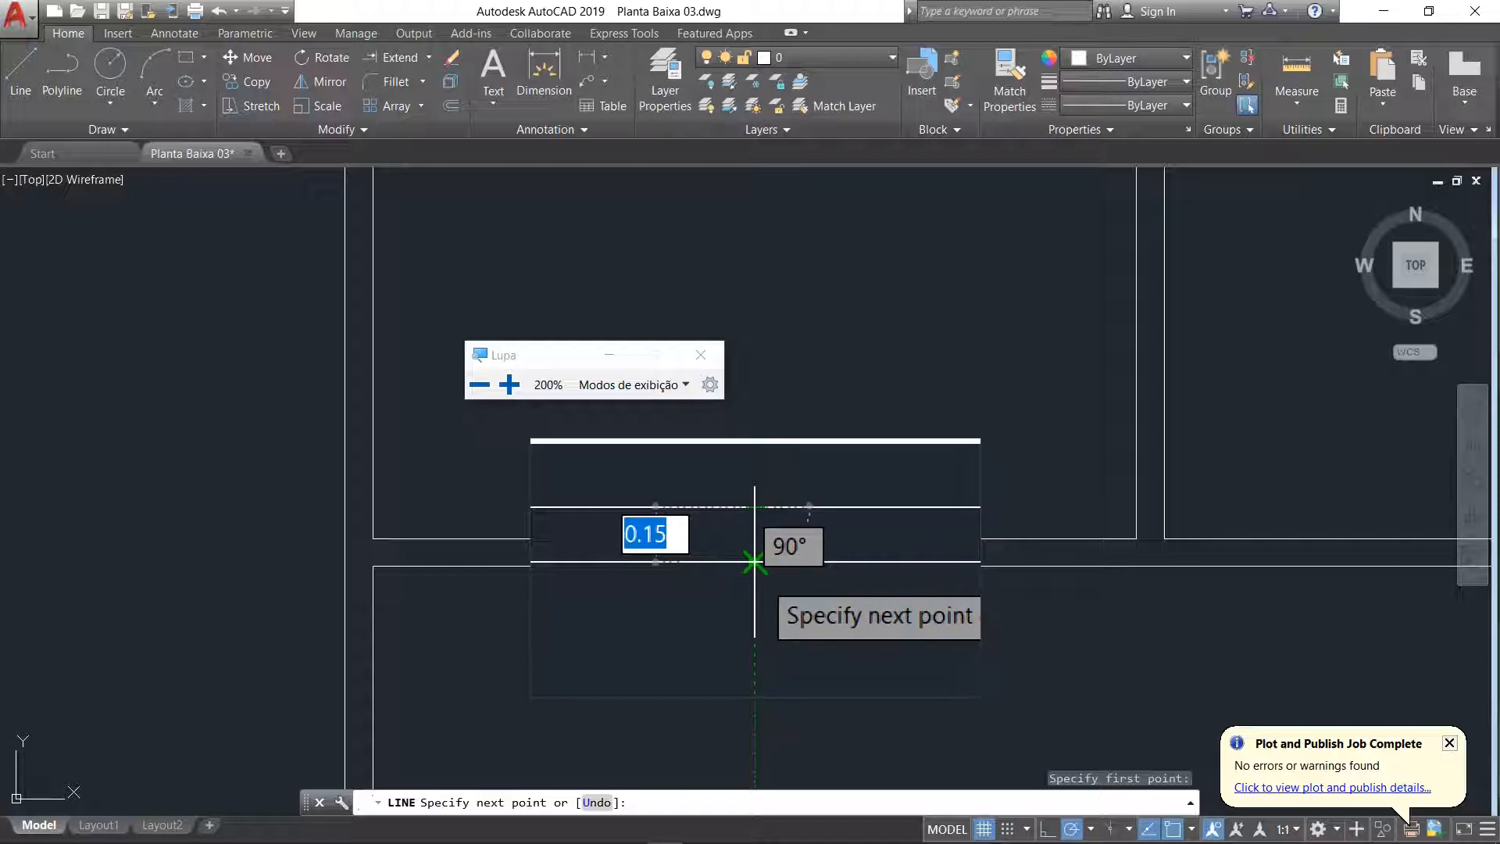
left_click(754, 561)
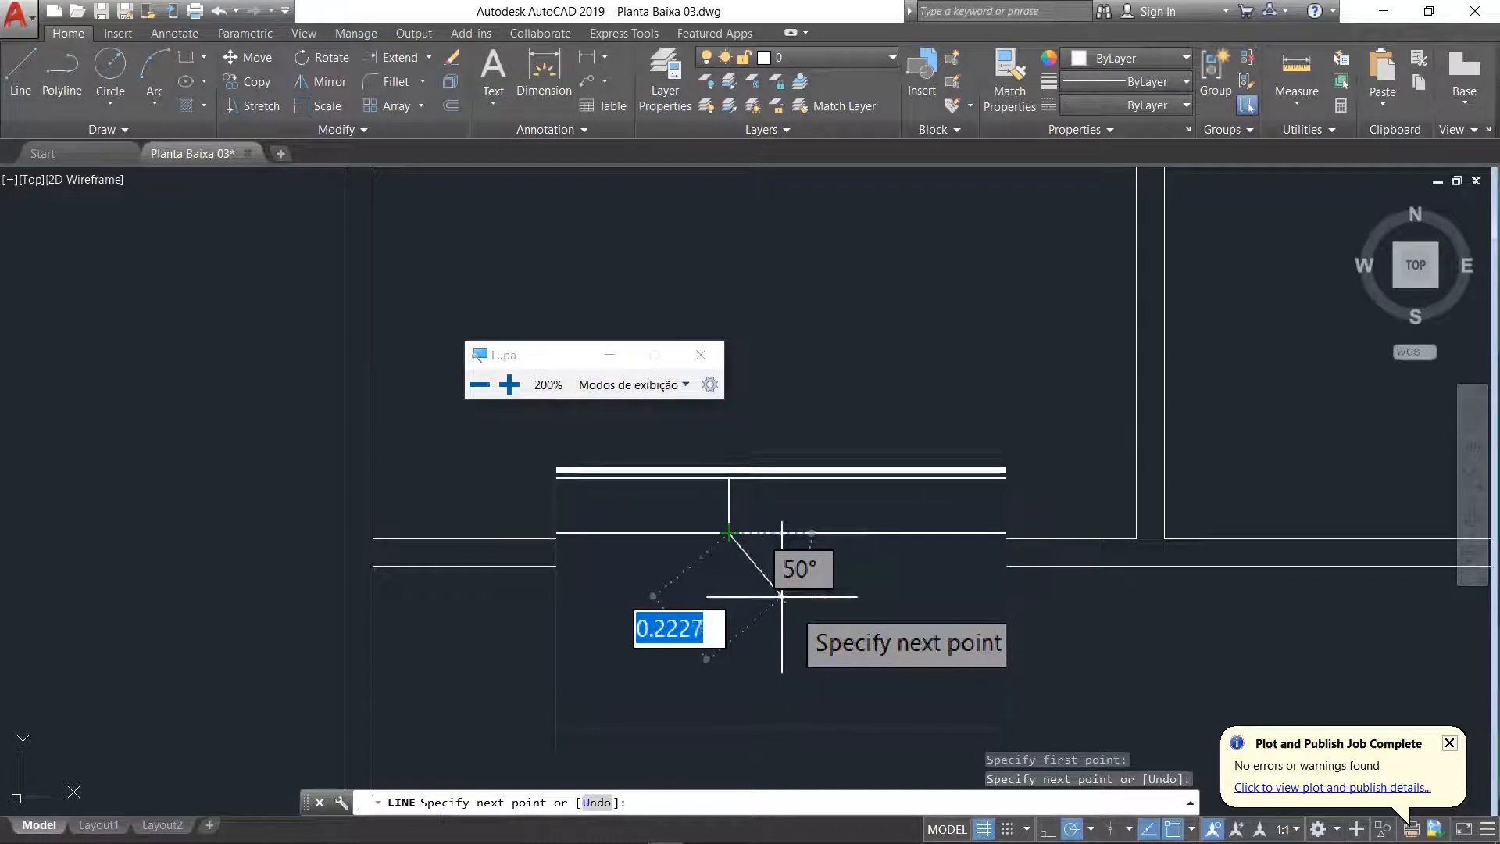
key("Return")
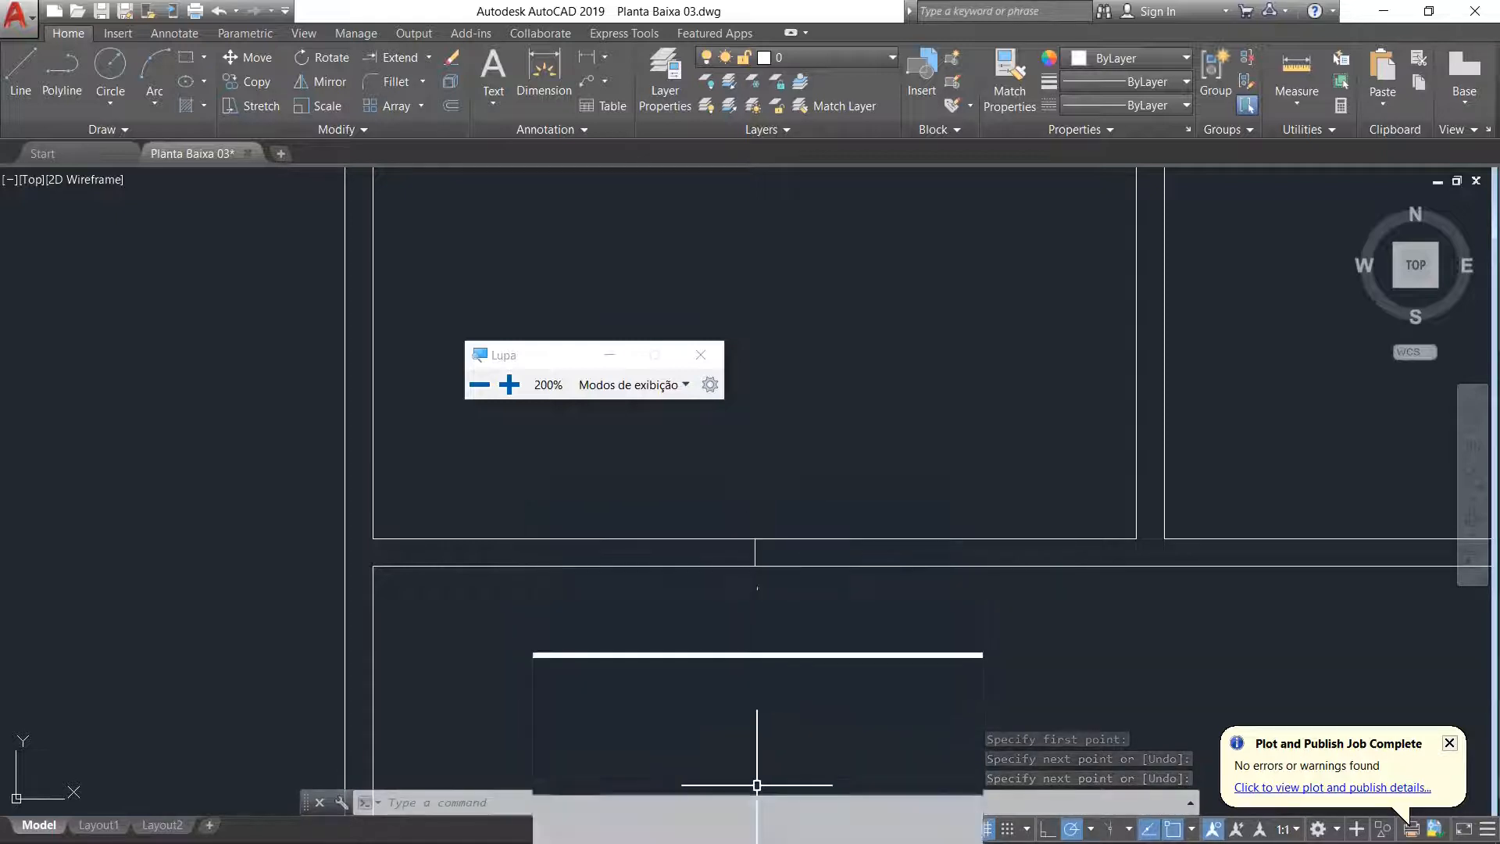
left_click(707, 355)
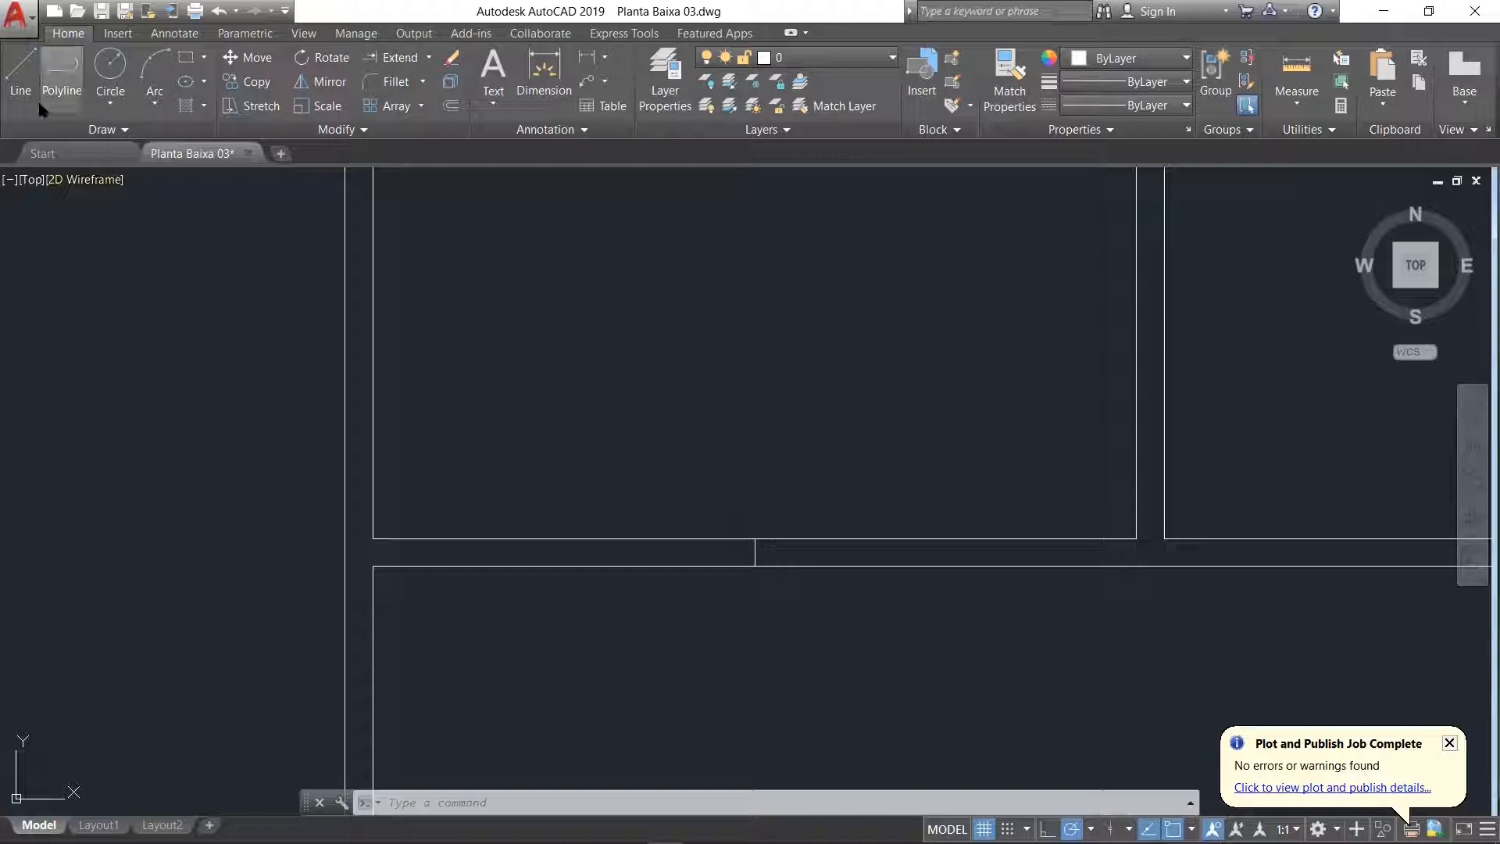
Step: Draw a jamb line across the Sala's front wall, 0.5 to the right of the centre line
left_click(20, 74)
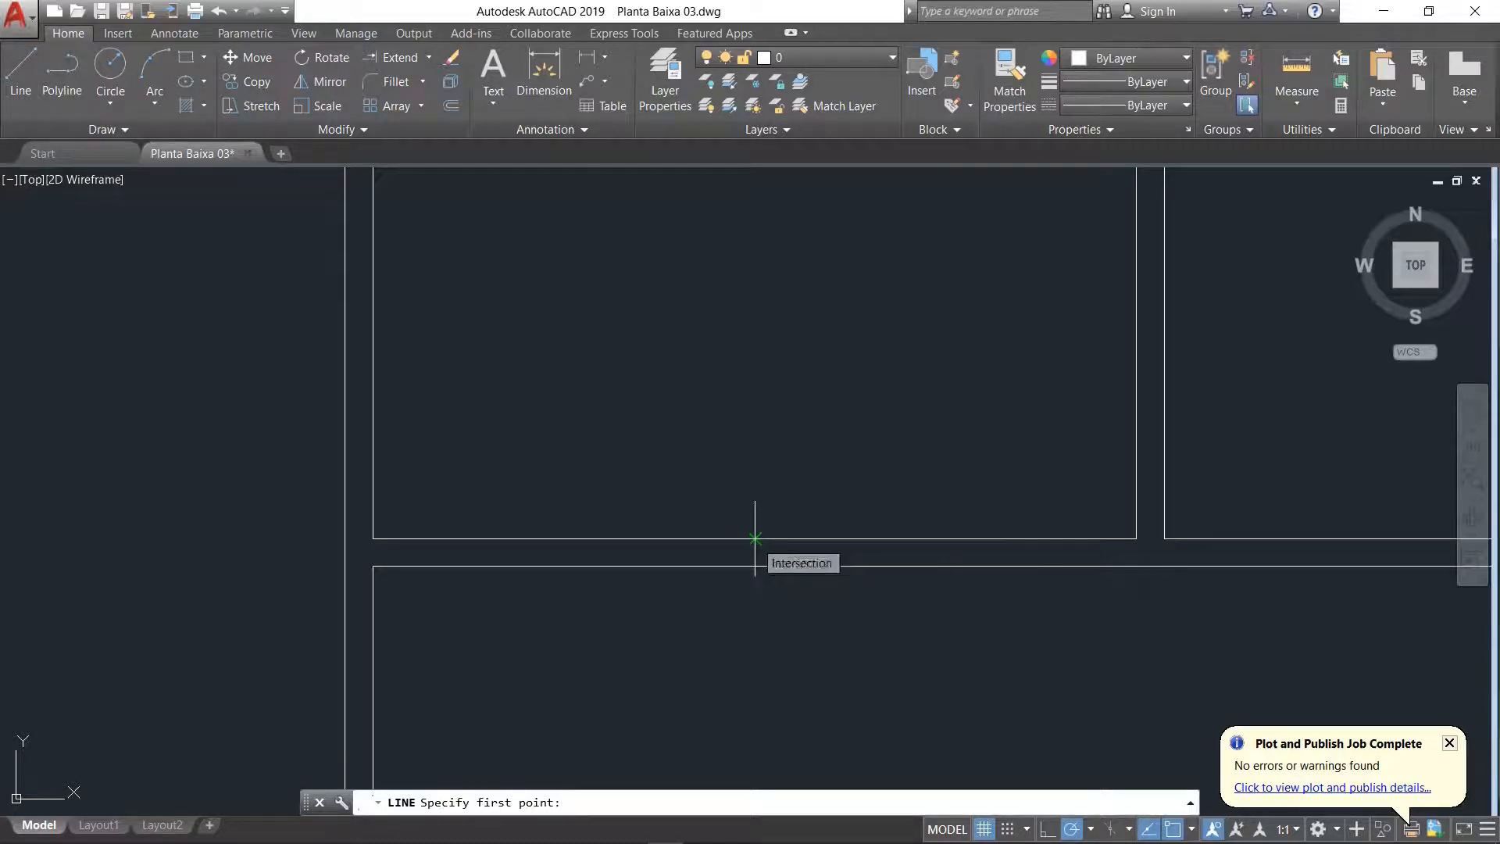
scroll(754, 538, "up", 5)
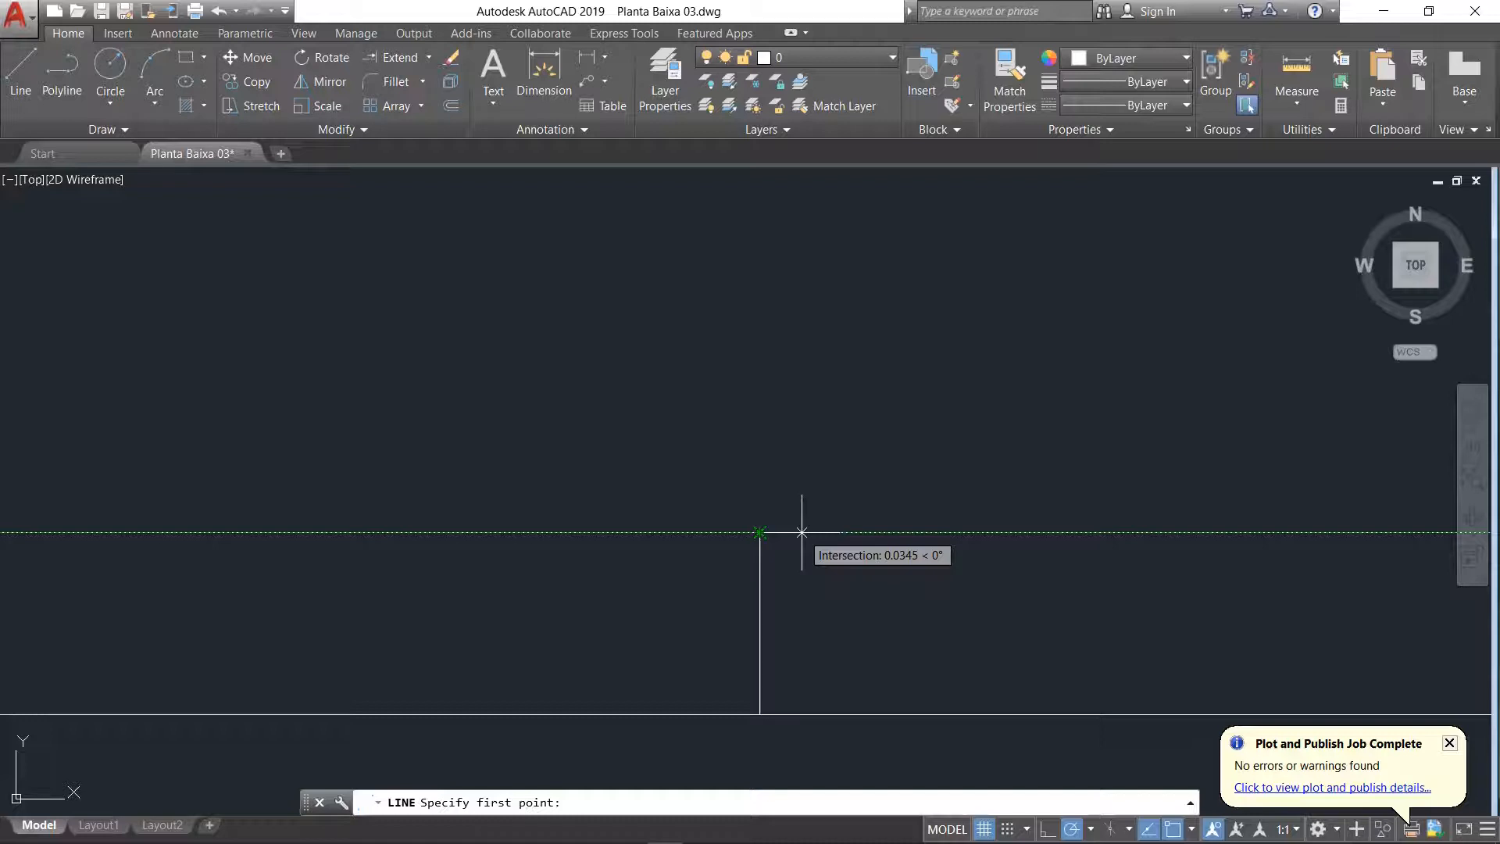
type("0.5")
key("Return")
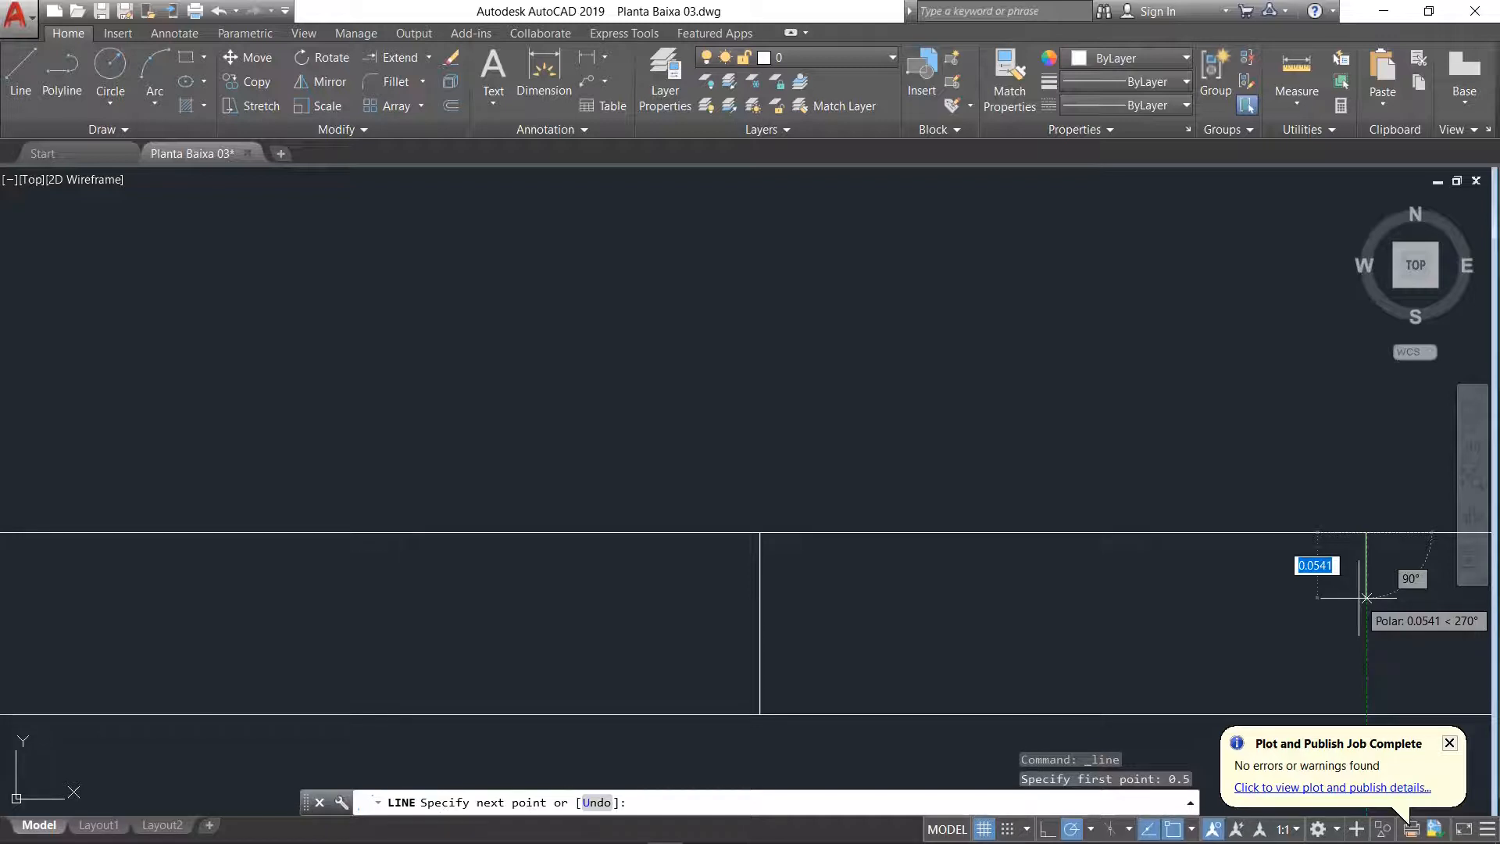
left_click(1366, 713)
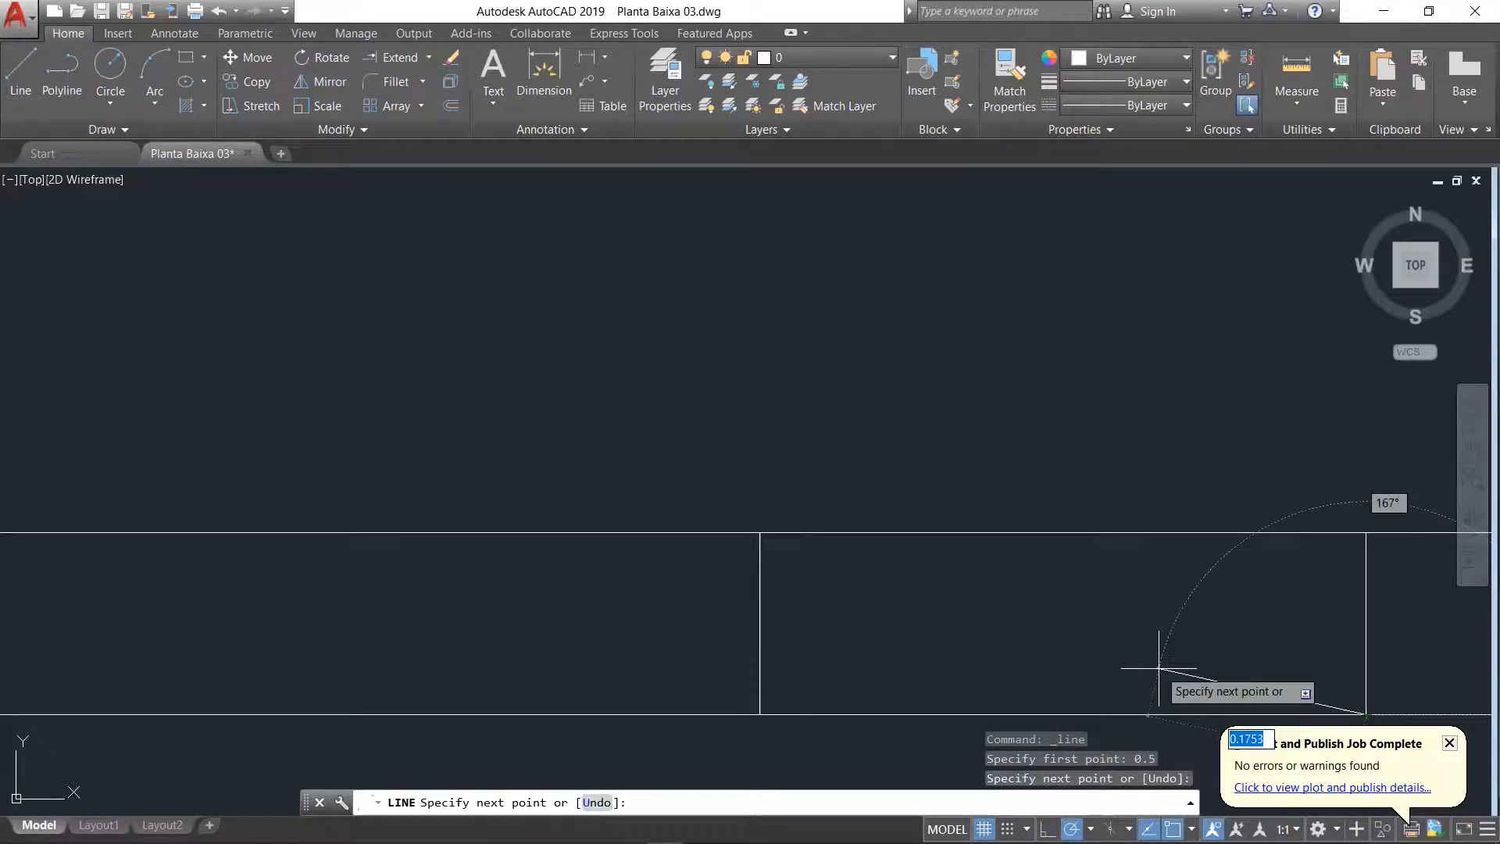
key("Return")
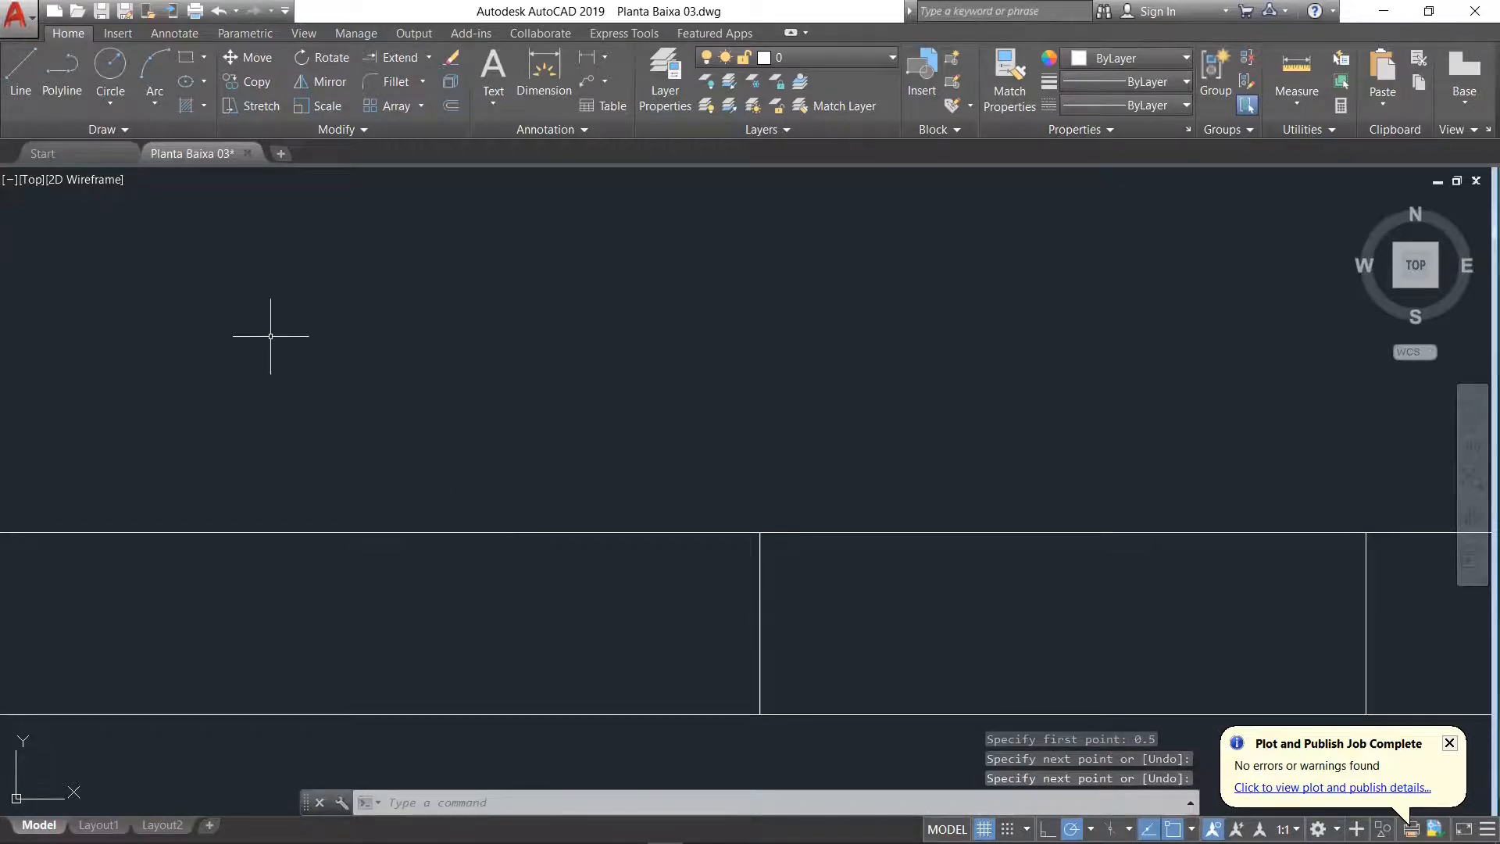
Step: Draw a second jamb line across the Sala's front wall, 0.5 to the left of the centre line
left_click(13, 90)
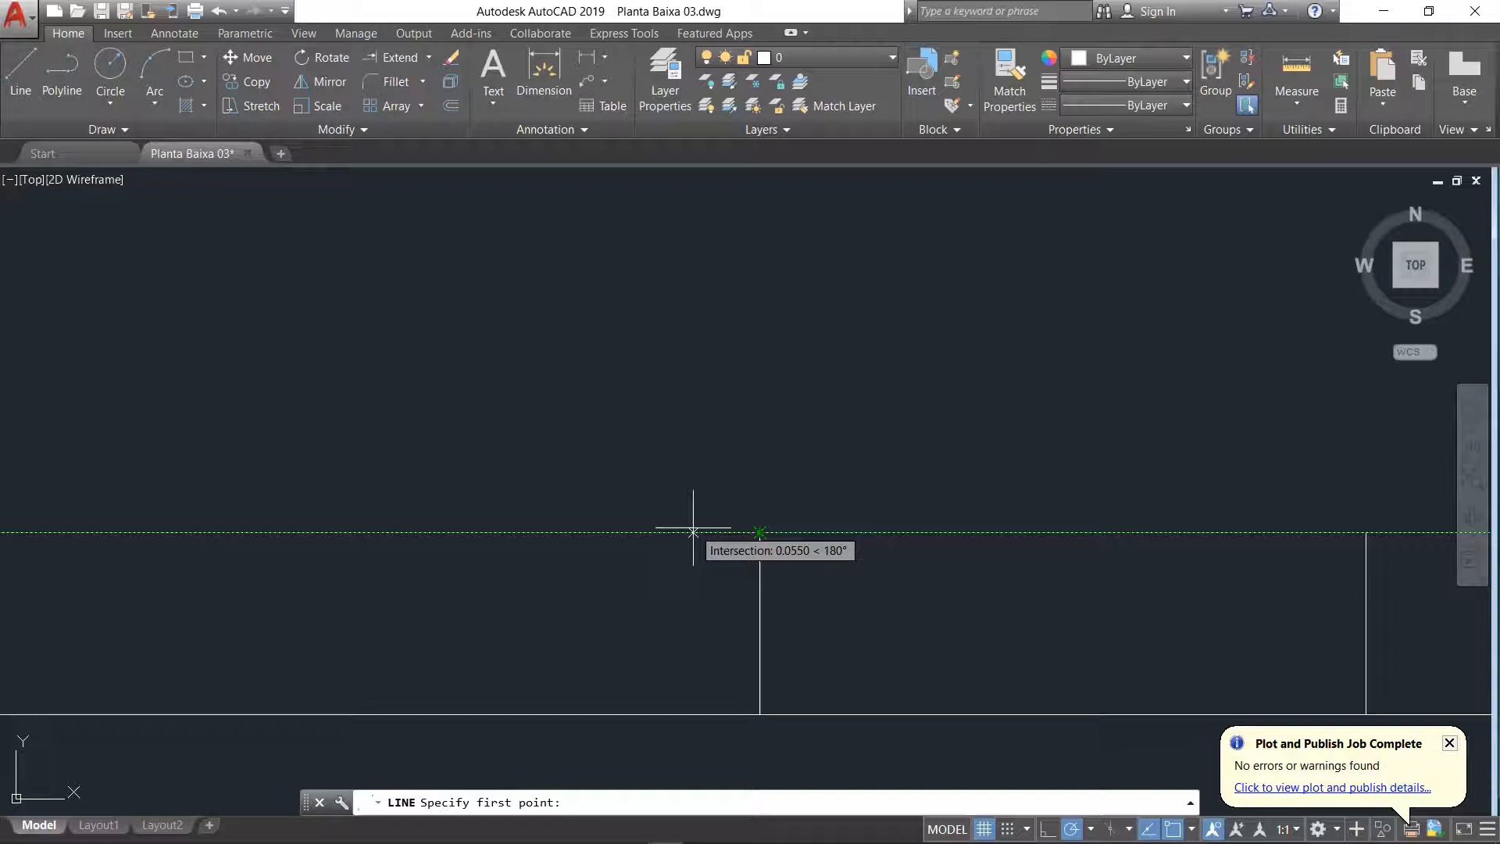
type("0.5")
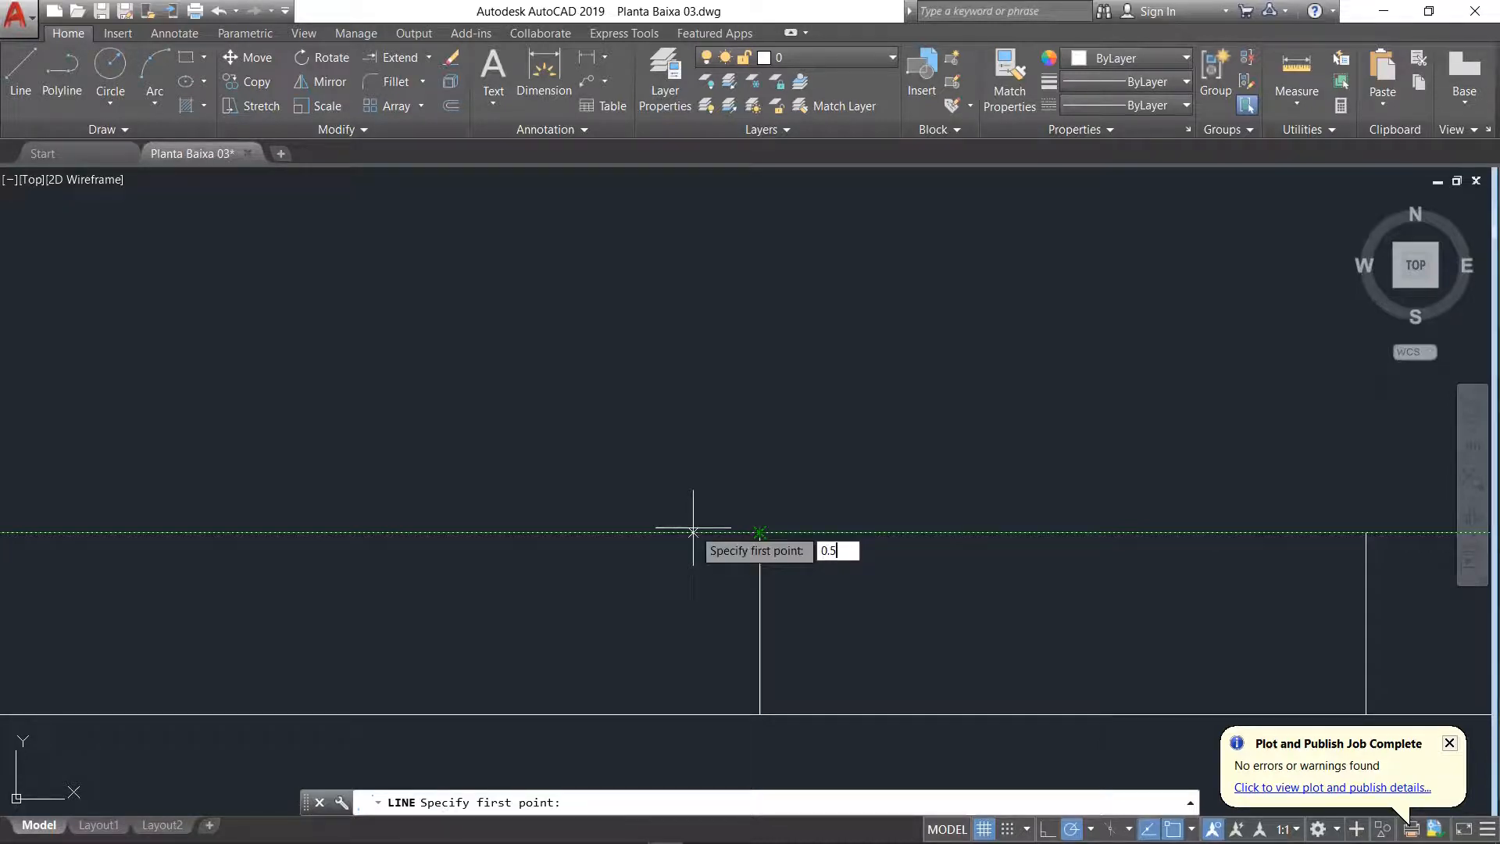
key("Return")
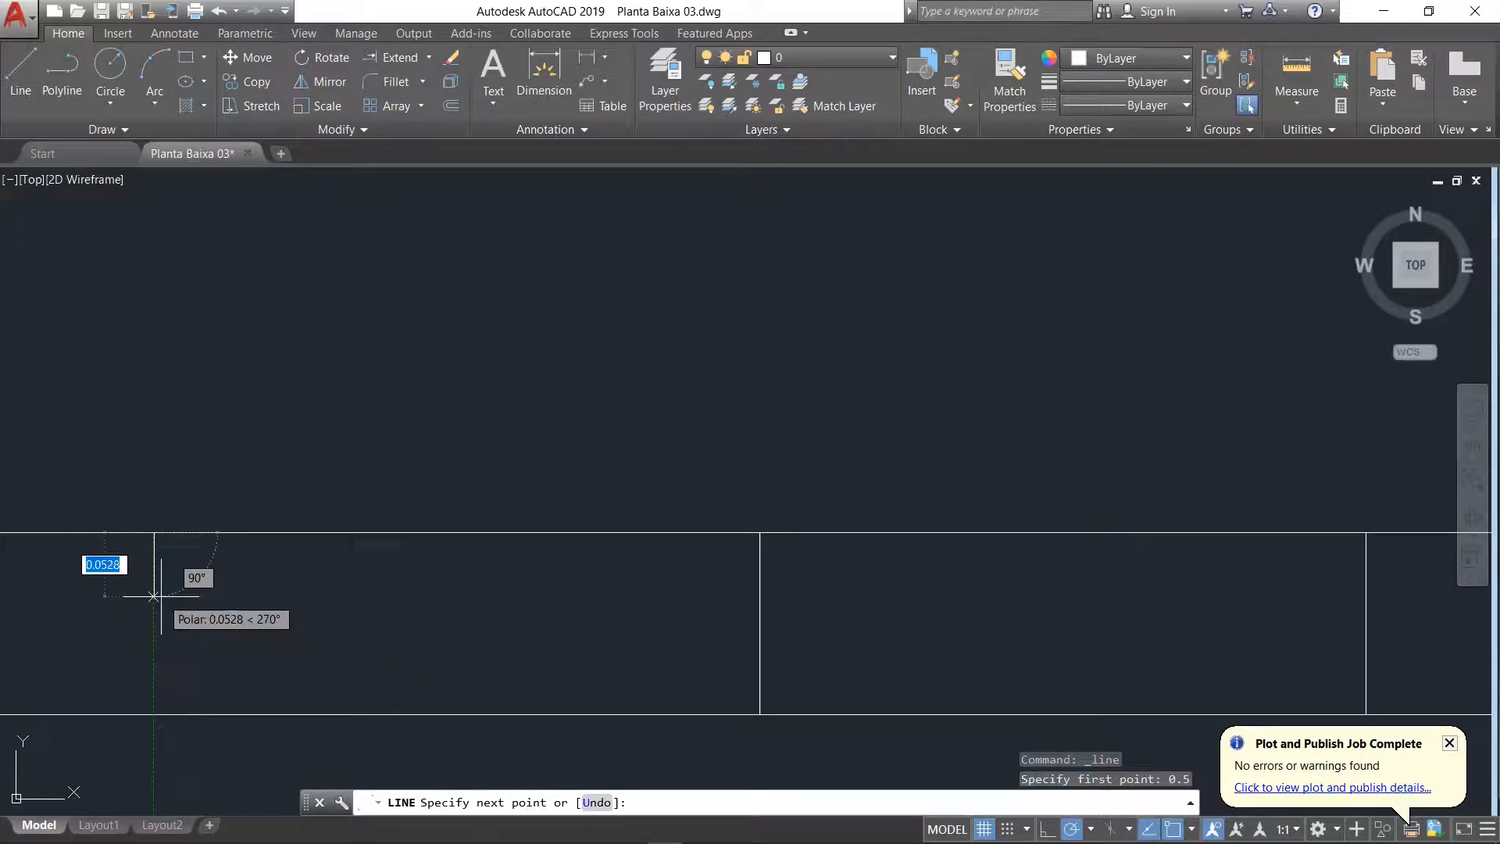
left_click(154, 713)
key("Return")
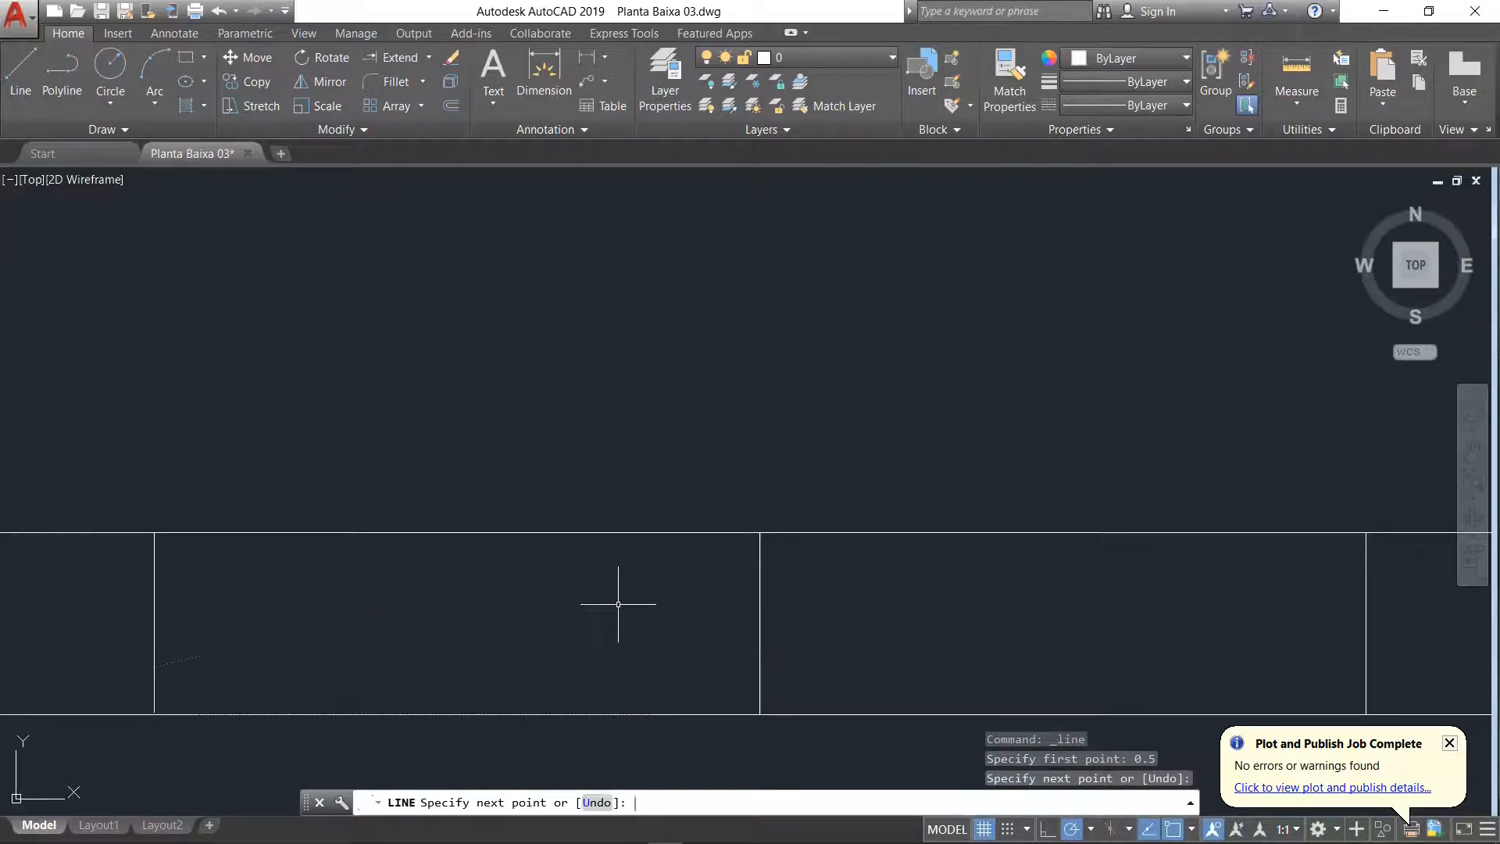
Step: Erase the centre line between the two jamb lines in the Sala's front wall
scroll(895, 592, "down", 3)
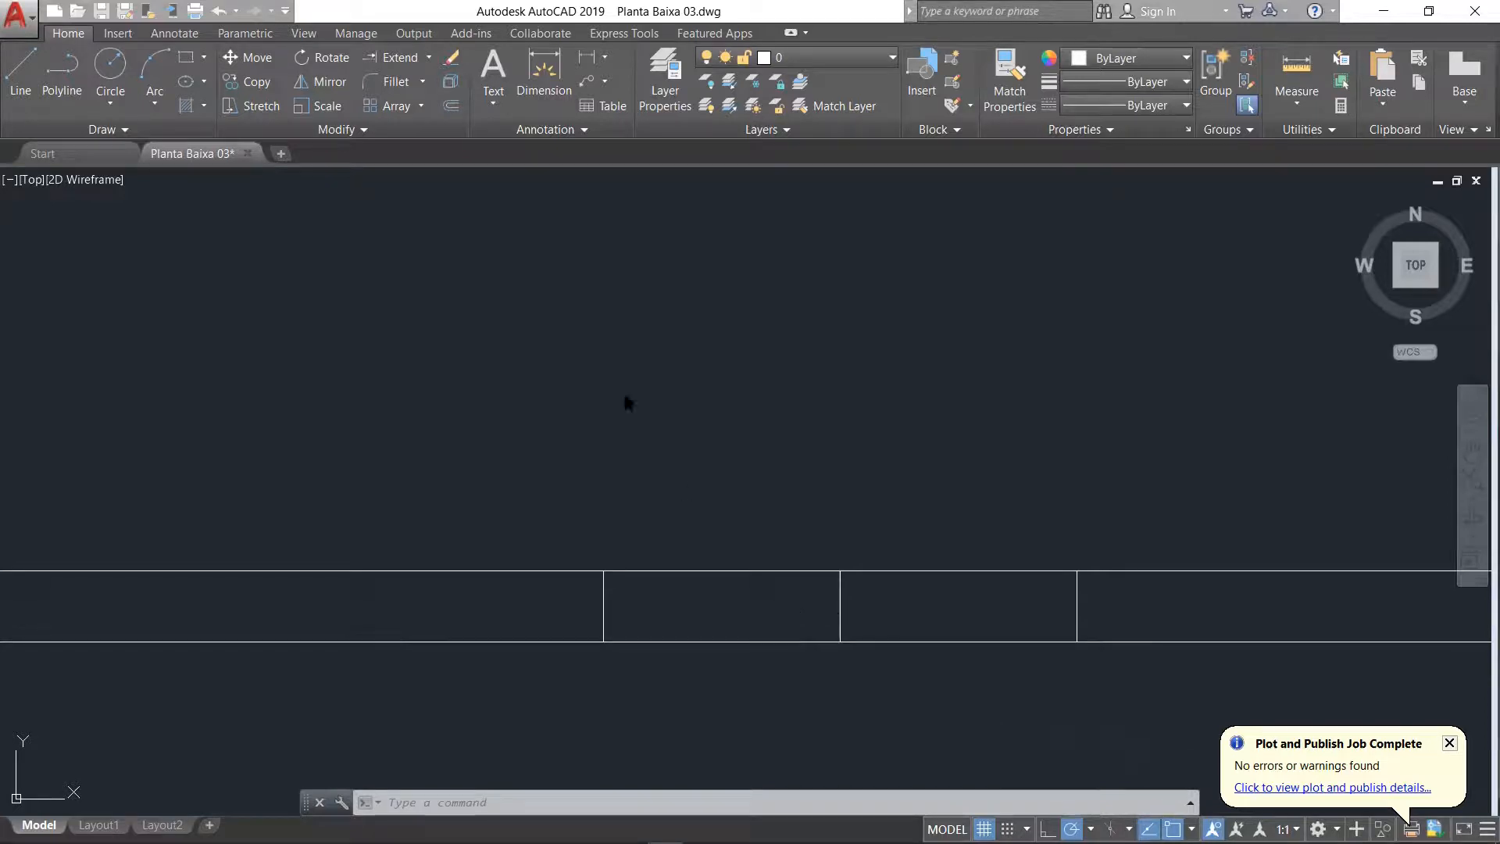
left_click(746, 341)
key("Escape")
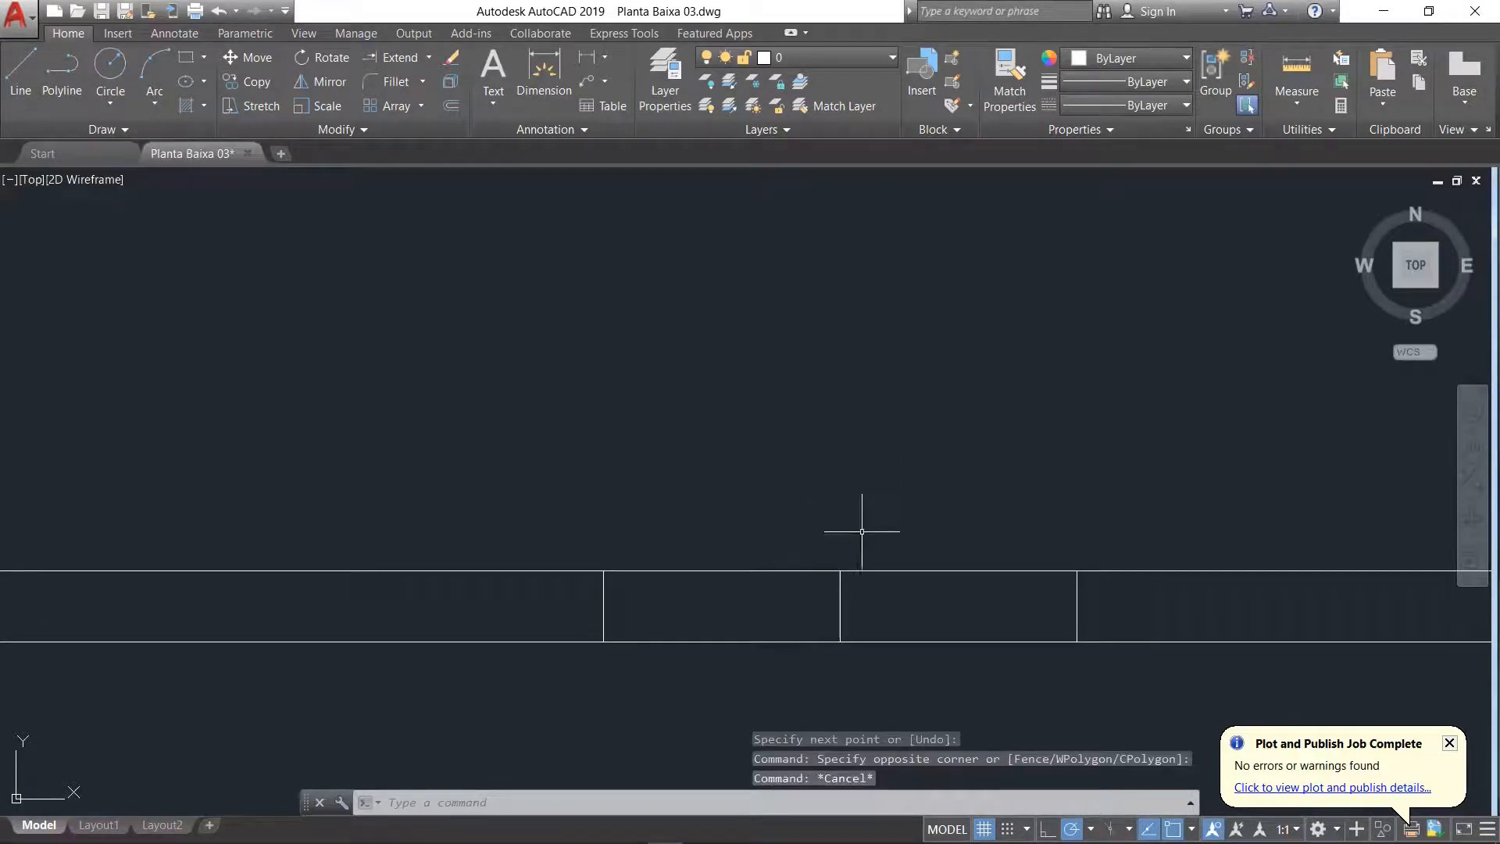
left_click(836, 614)
left_click(451, 57)
Step: Trim both lines of the Sala's front wall between the two jamb lines to open the entrance
scroll(999, 473, "down", 4)
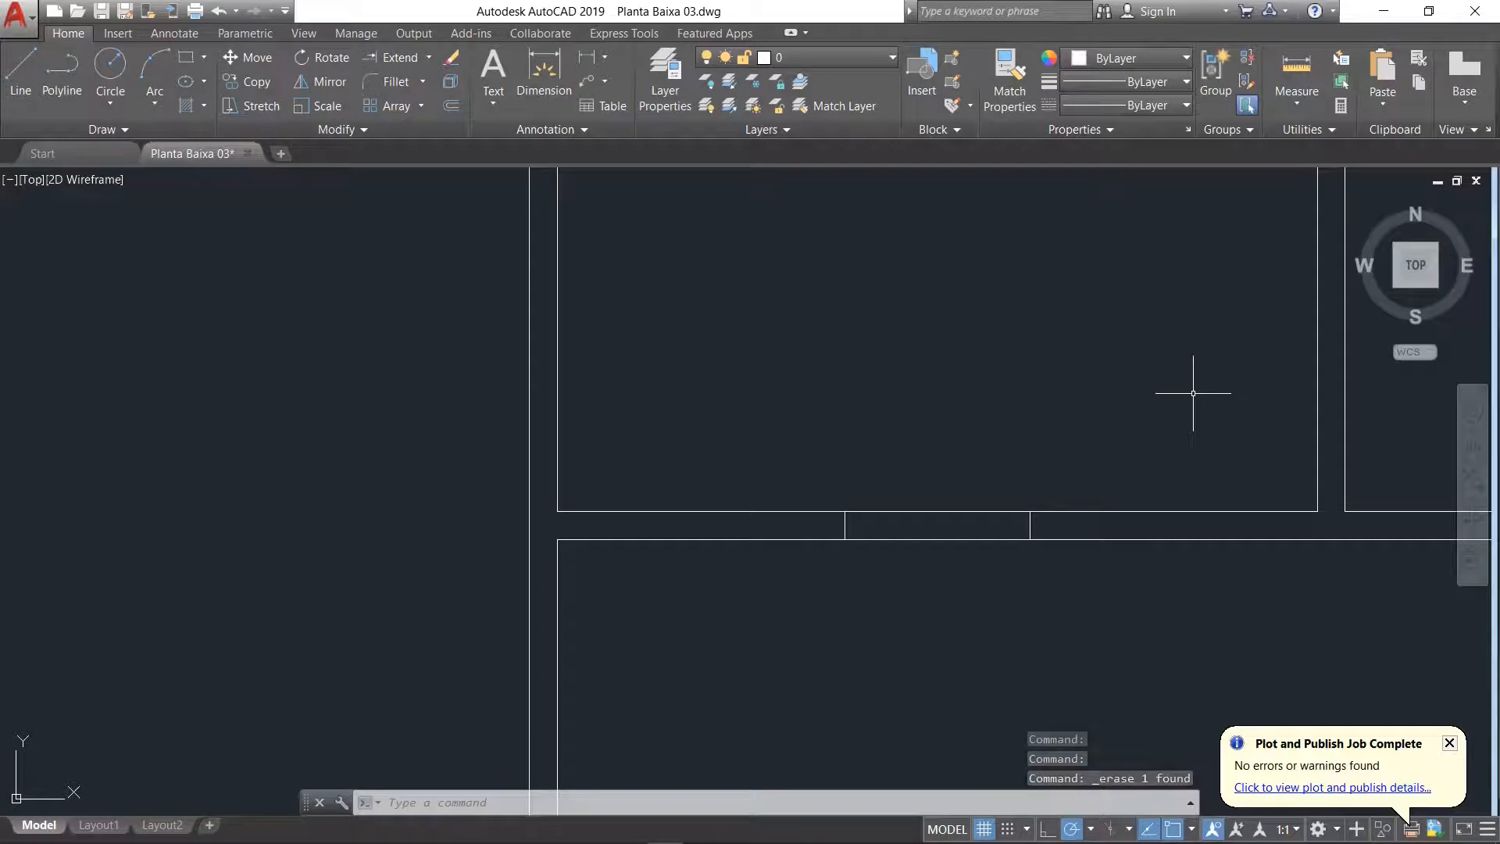
scroll(1055, 436, "up", 2)
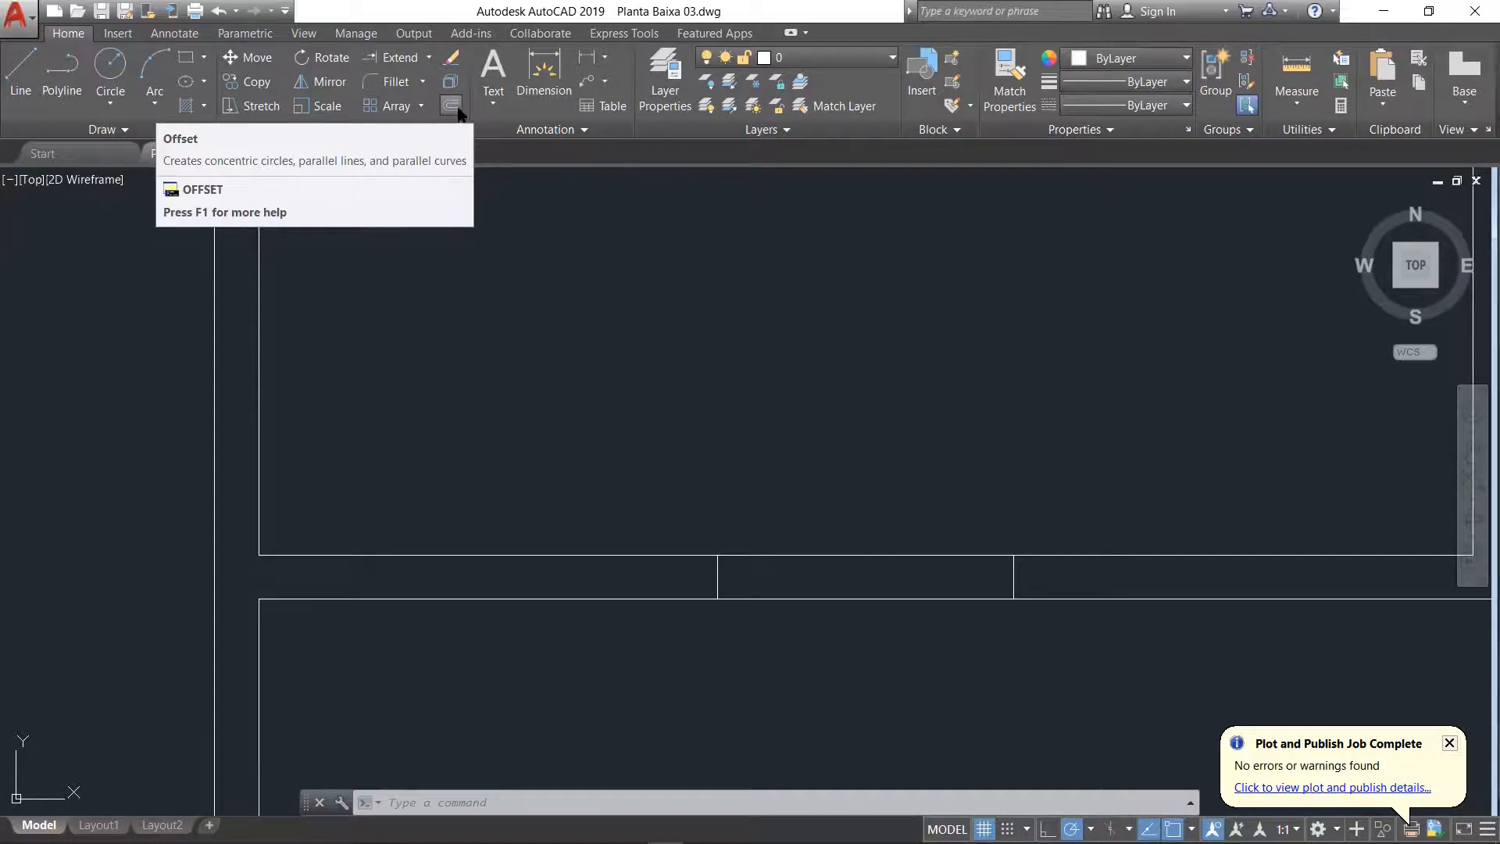
left_click(429, 59)
left_click(392, 84)
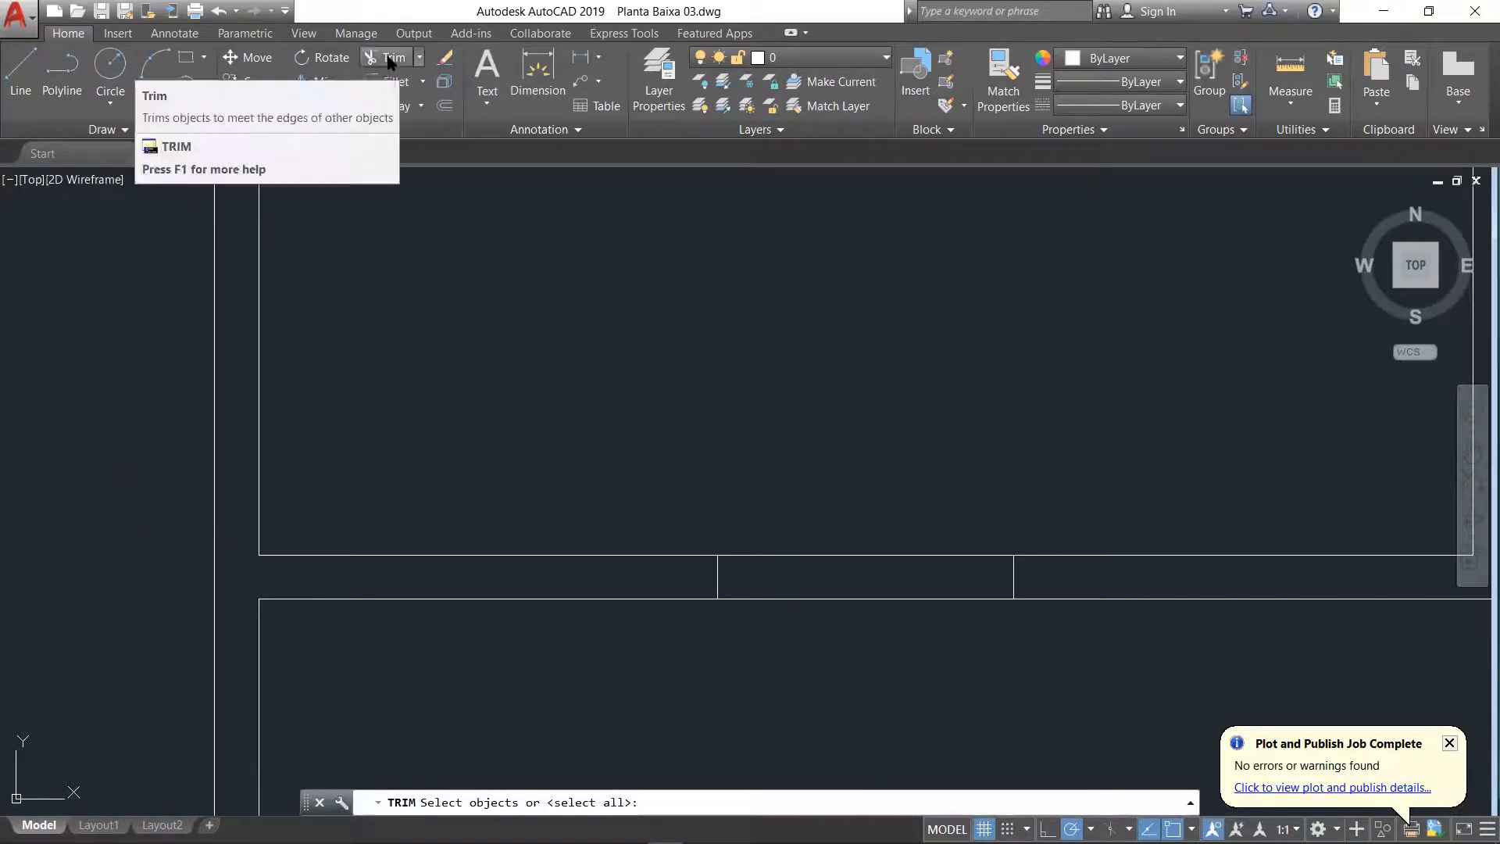
left_click(391, 61)
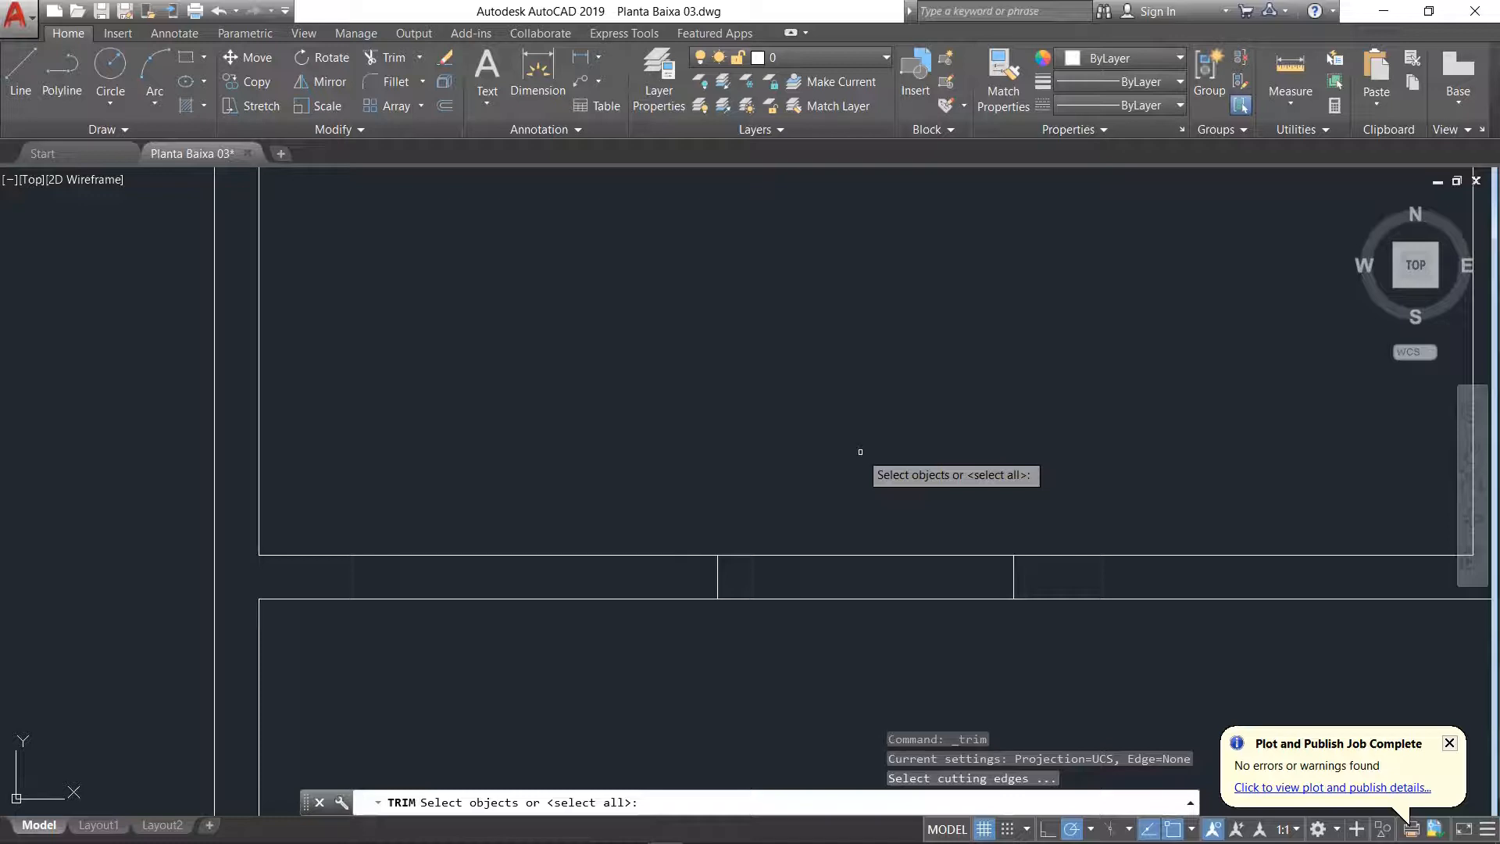
key("Return")
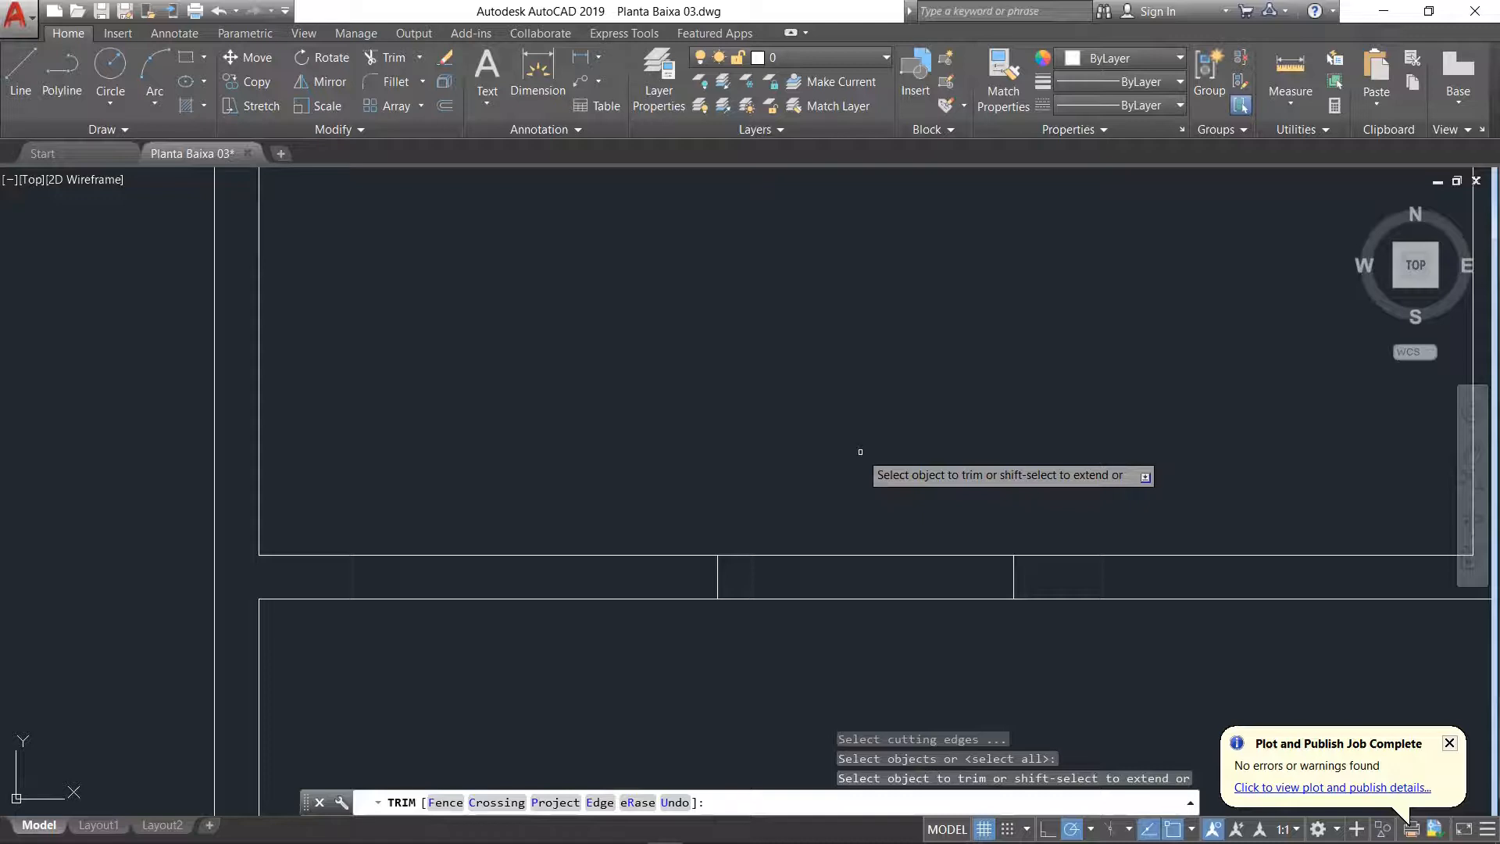
left_click(875, 556)
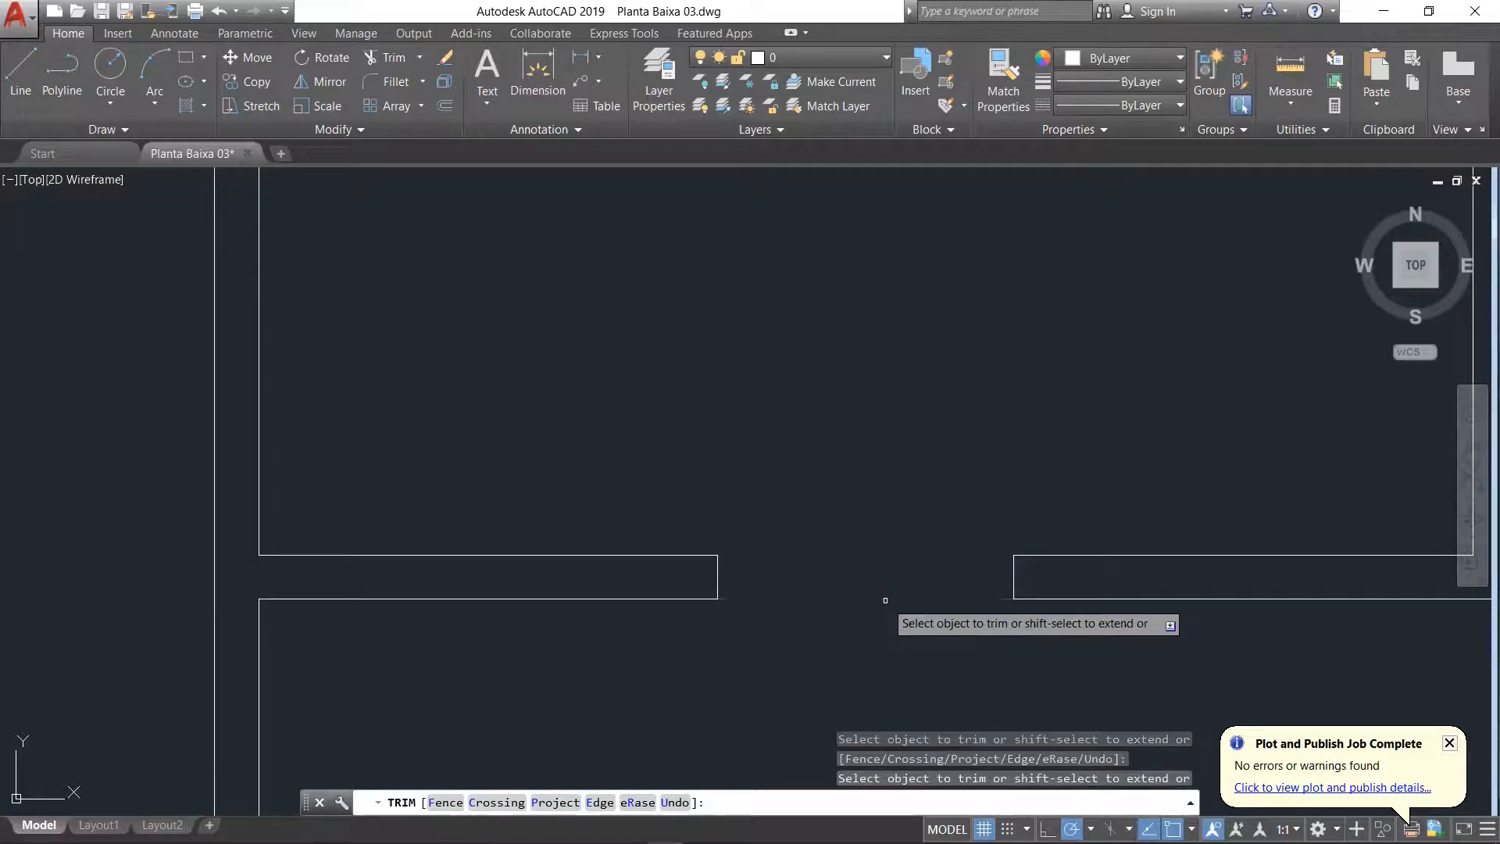
Step: Check the Sala and corridor openings in the floor plan PDF, and extend the corridor's lower wall line to the Sala's inner side wall line in AutoCAD
scroll(881, 596, "down", 3)
scroll(898, 500, "up", 4)
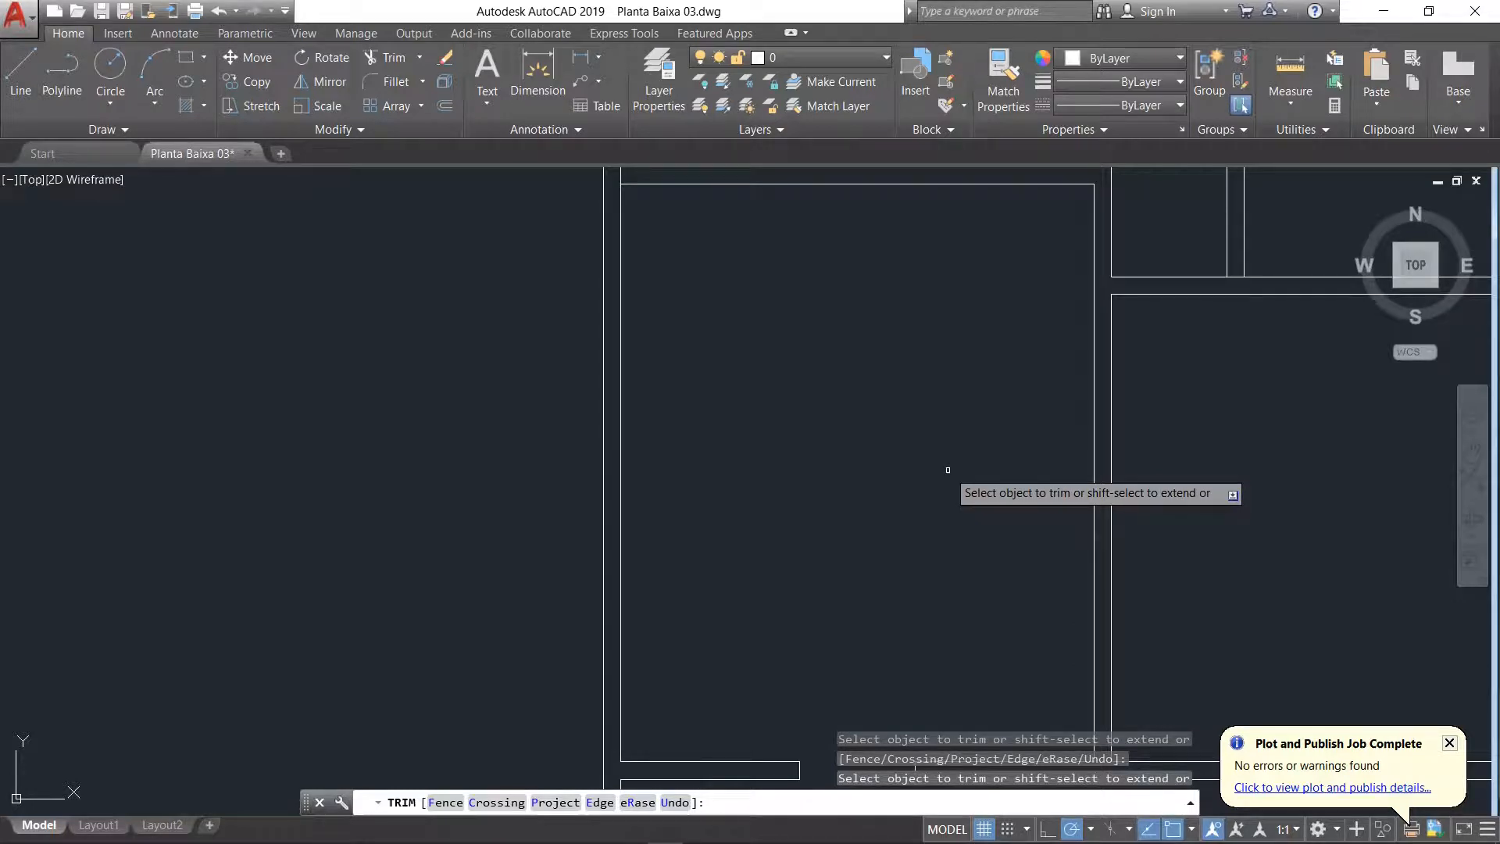
key("alt+Tab")
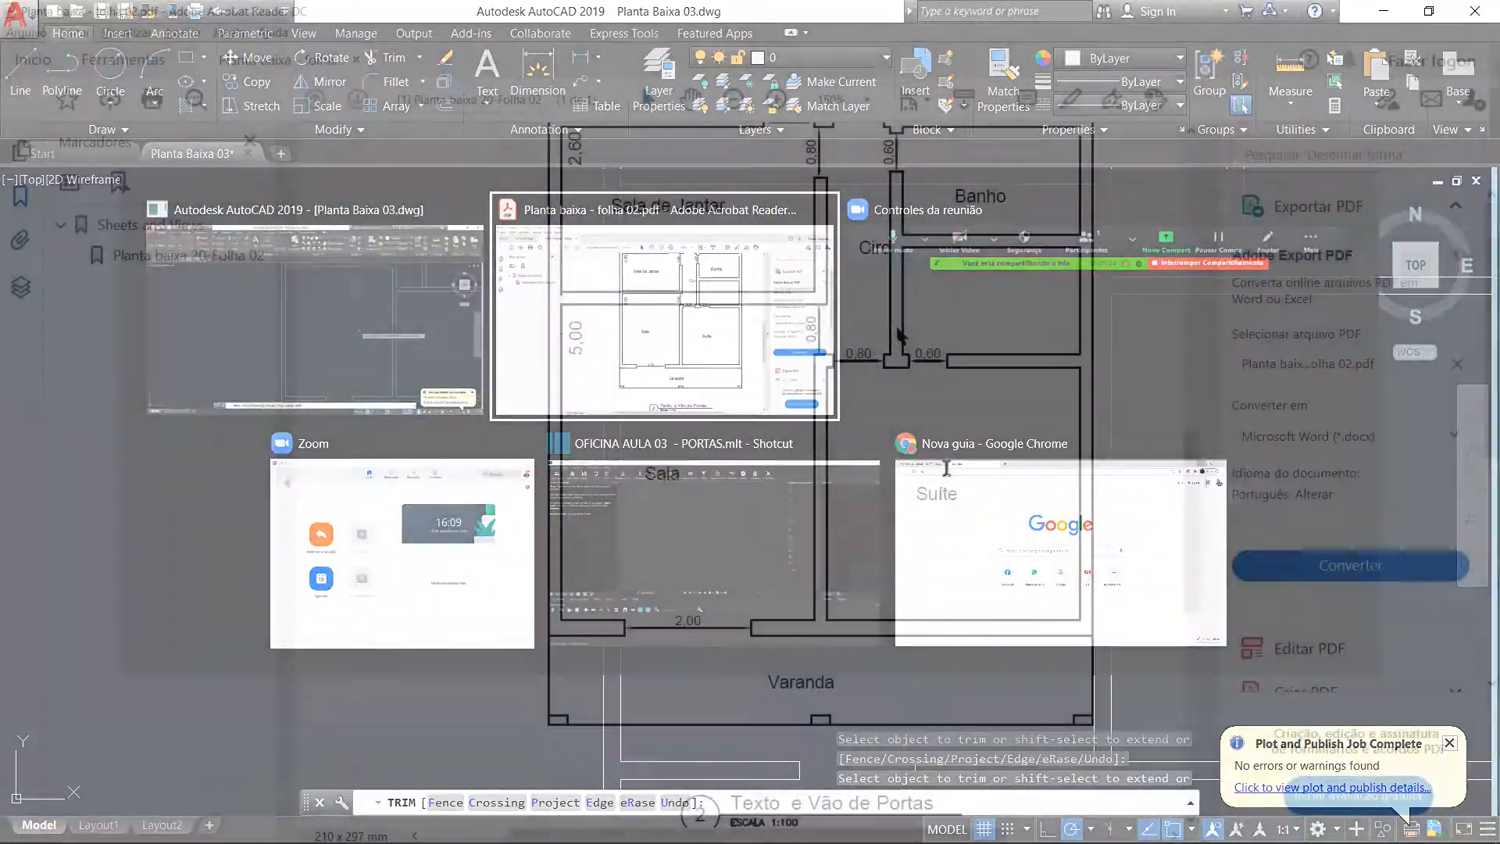
scroll(828, 328, "up", 1)
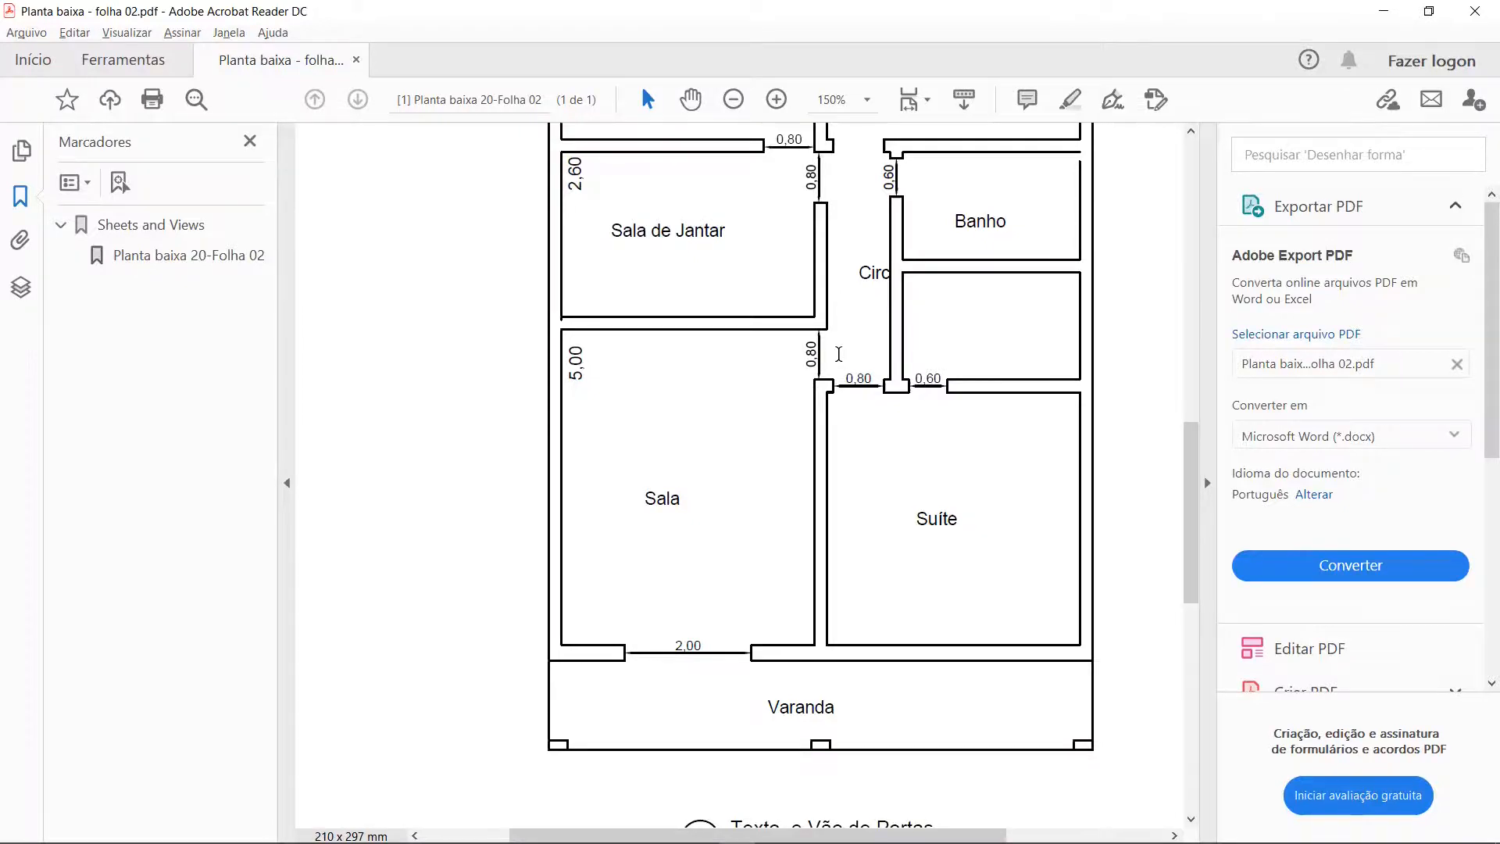
key("alt+Tab")
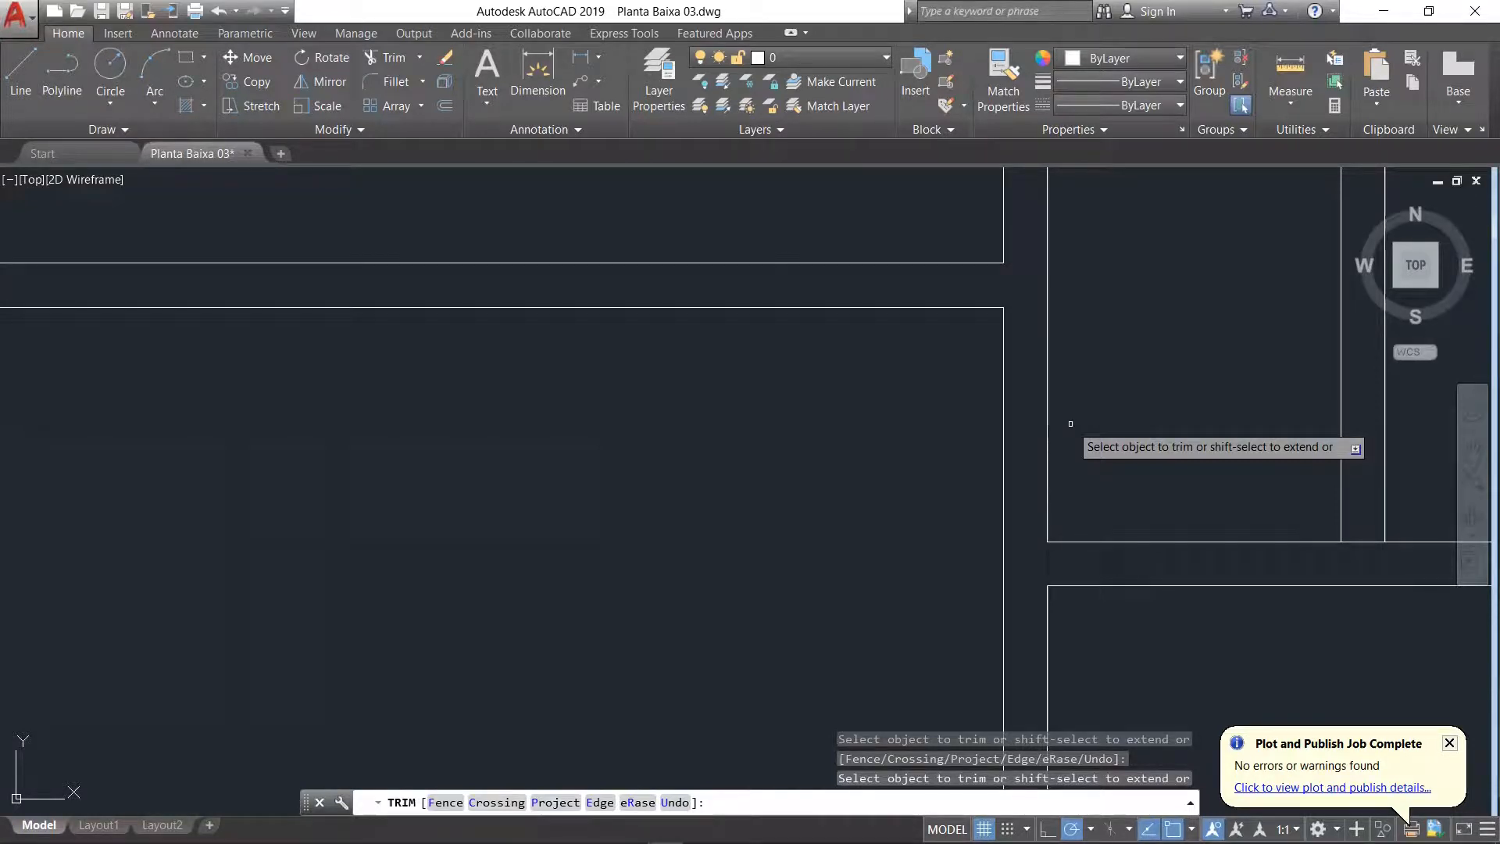
left_click(419, 58)
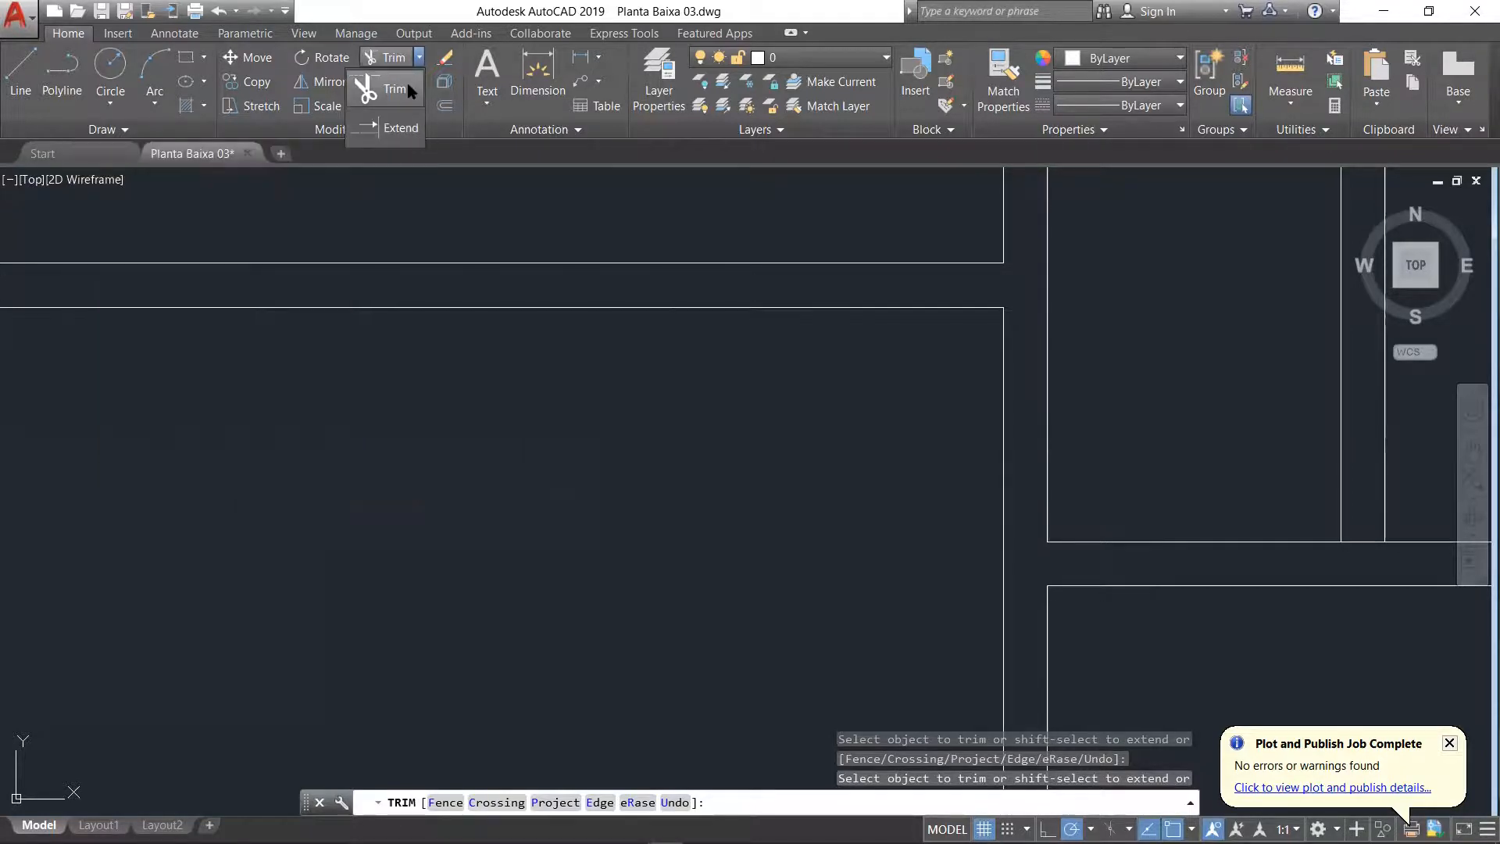
left_click(412, 125)
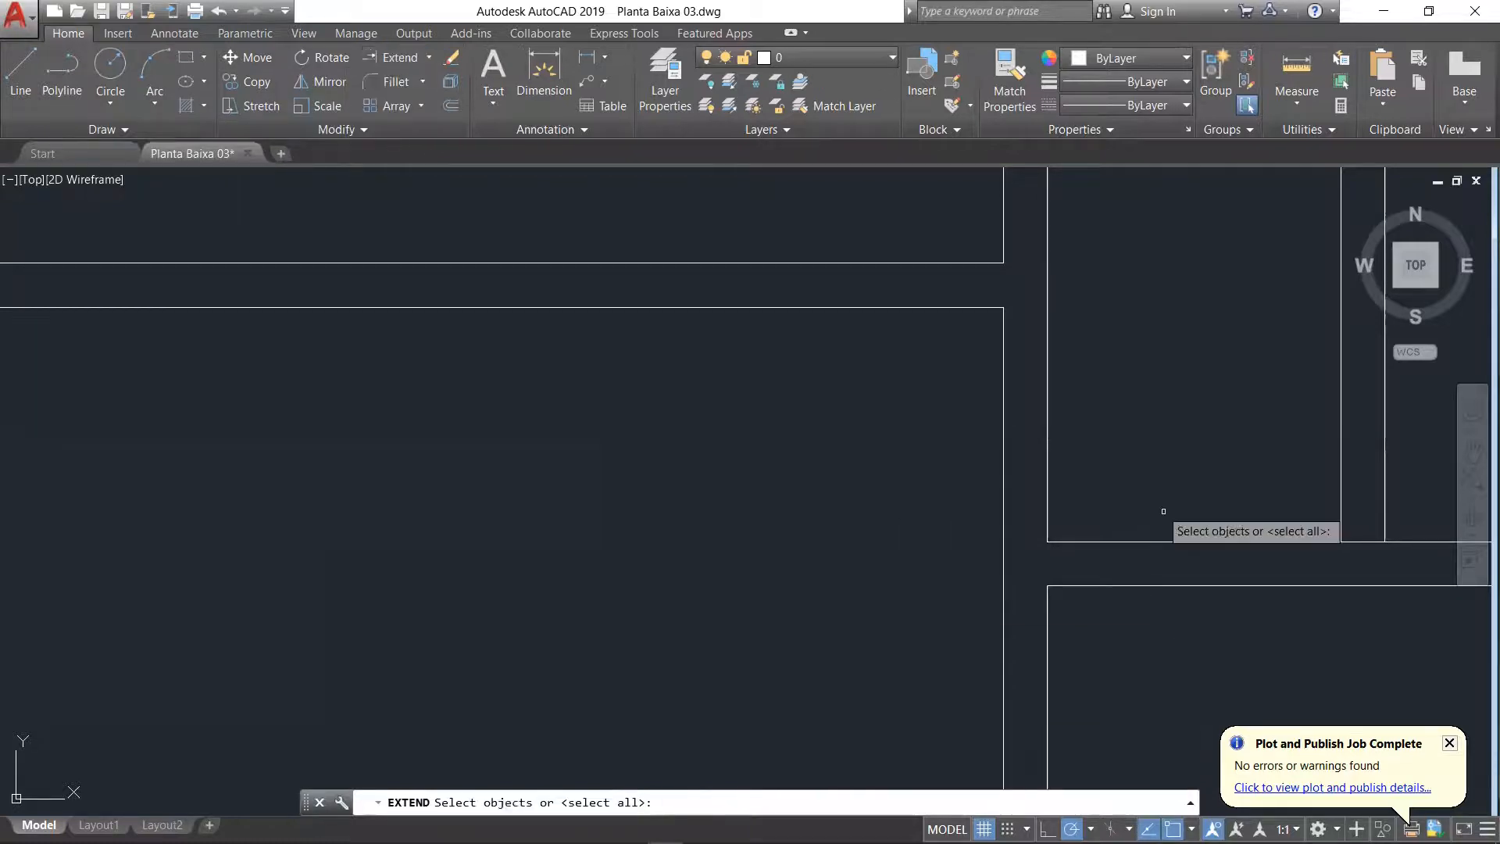
left_click(1002, 493)
key("Return")
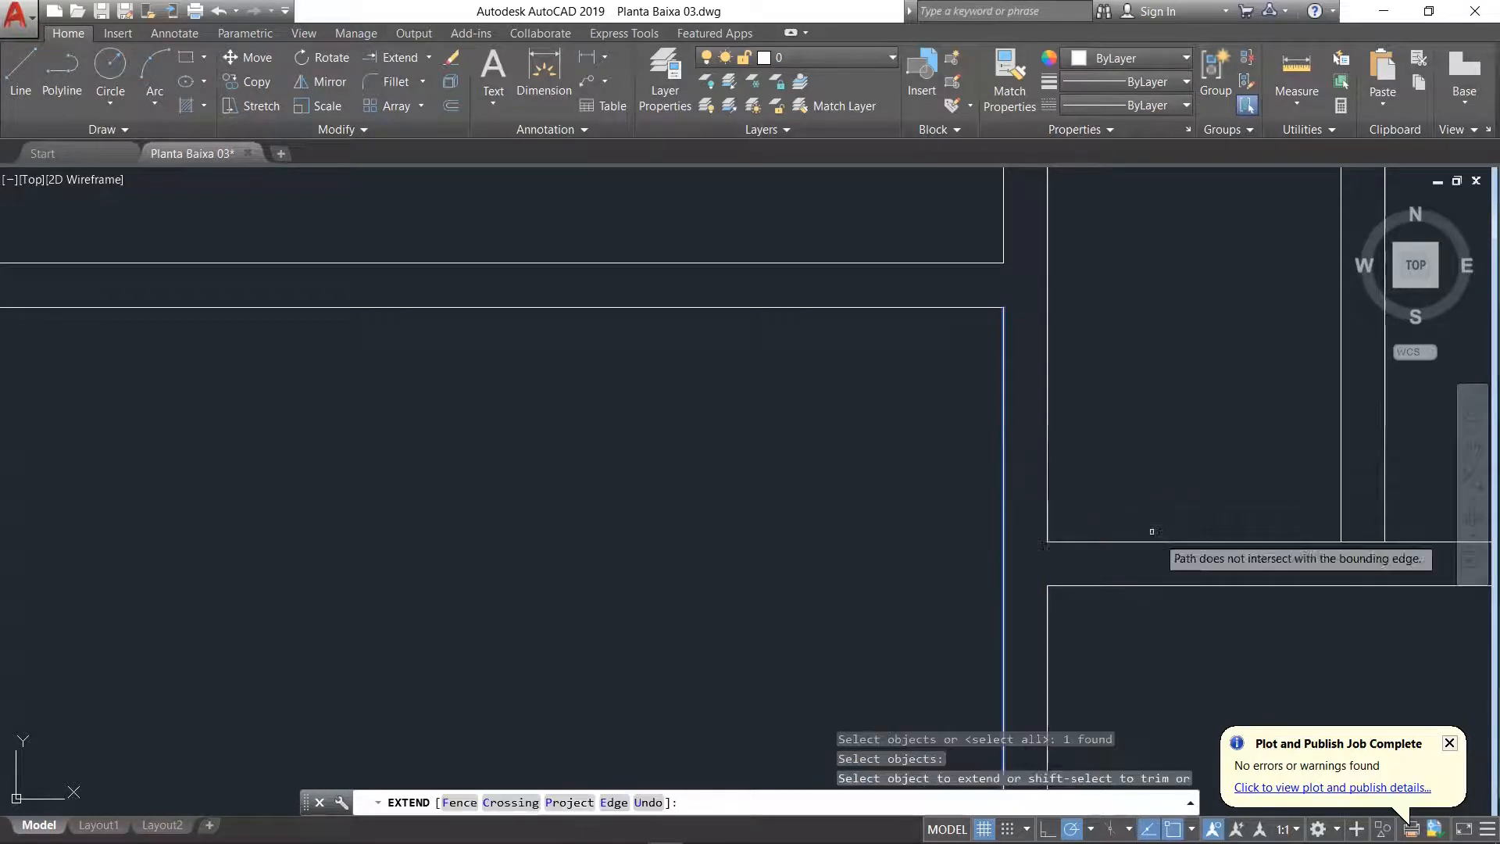
left_click(1145, 542)
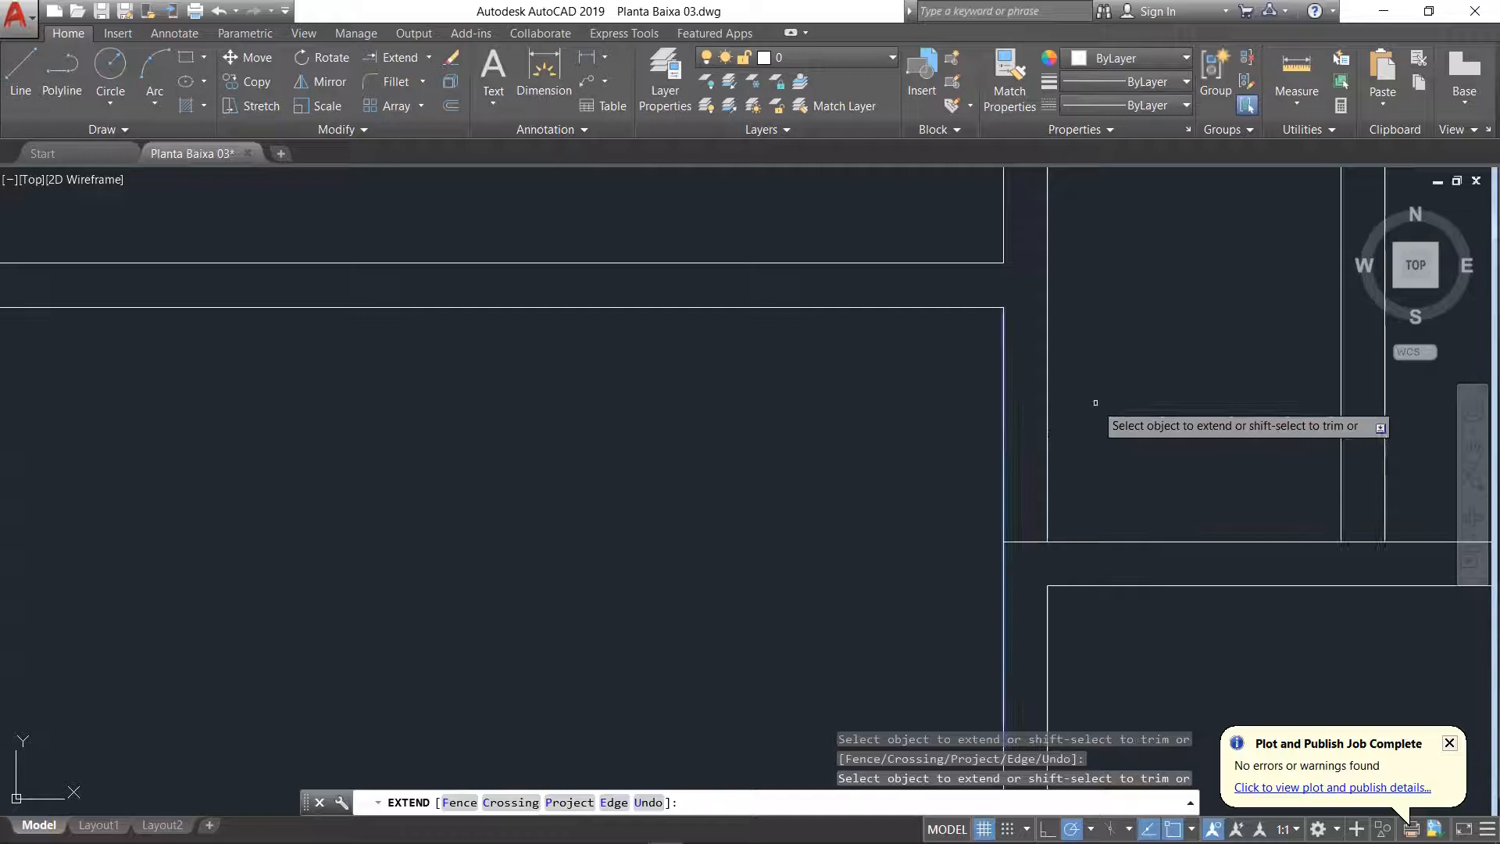
key("Return")
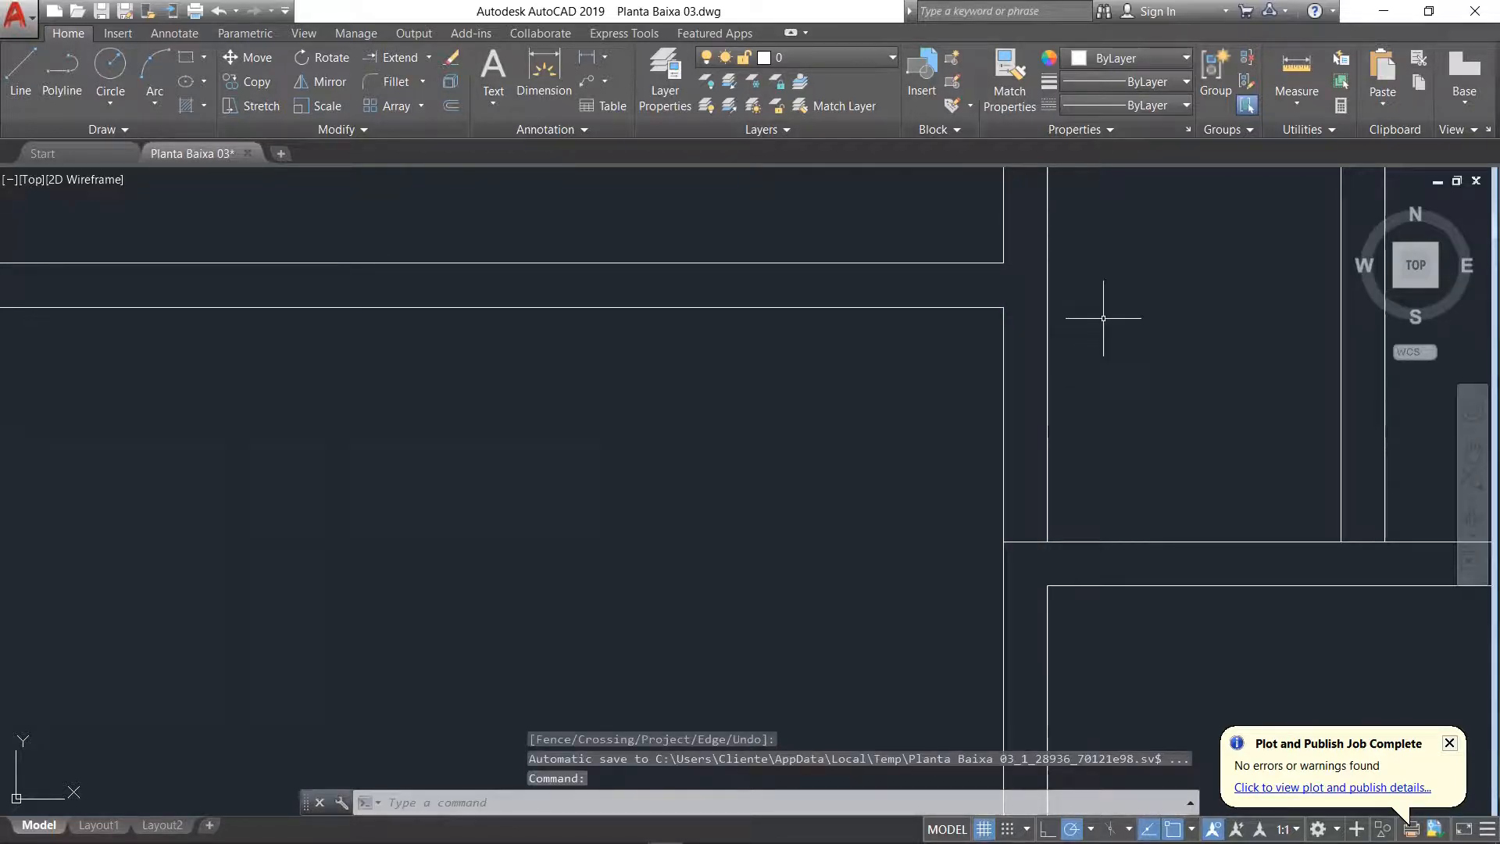
Step: Extend the Sala's upper wall line to the left wall line of the corridor
key("Return")
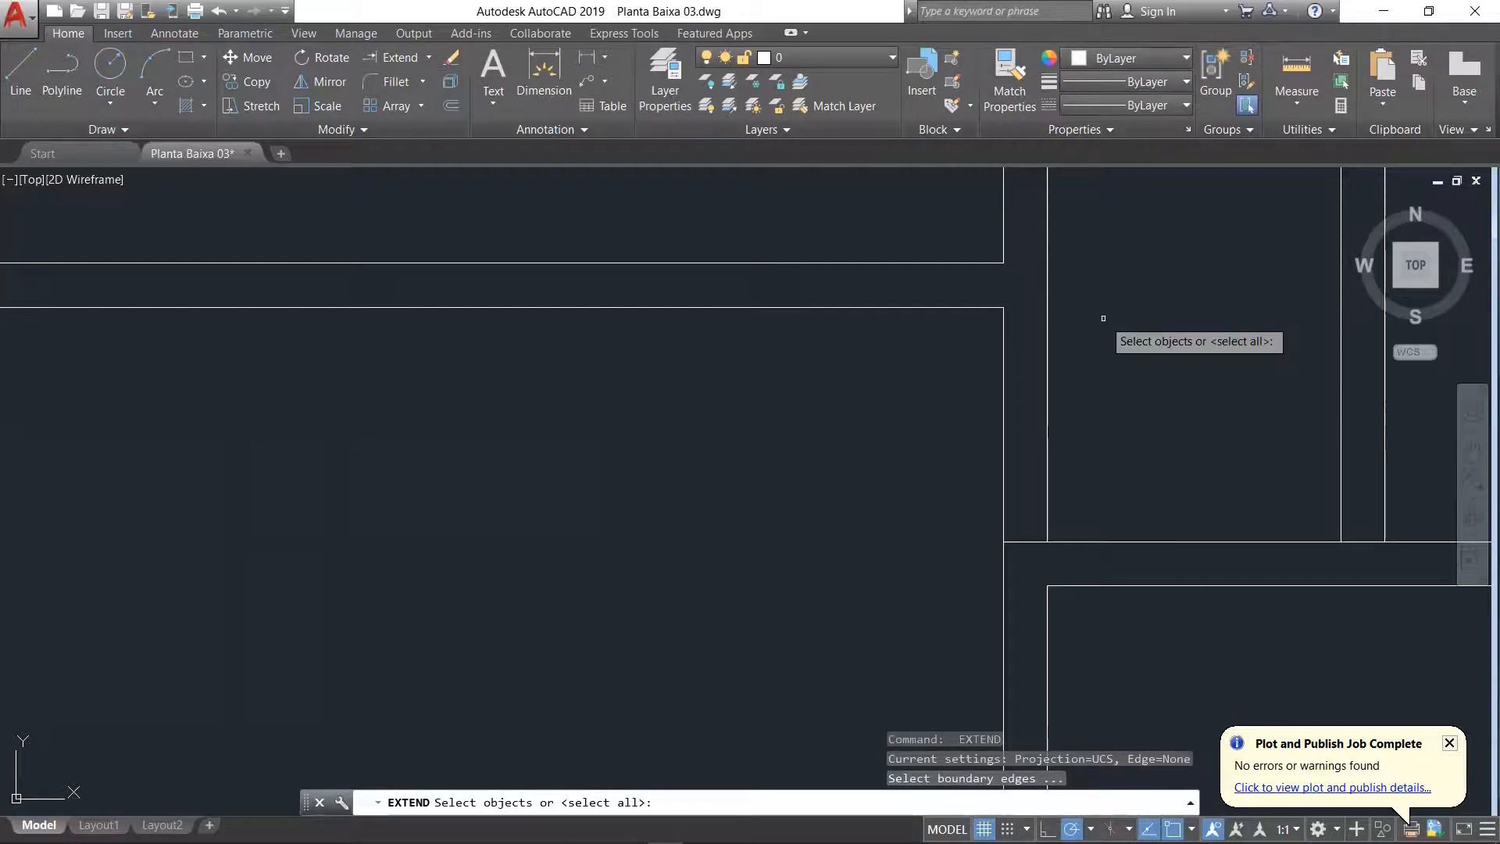
left_click(1048, 322)
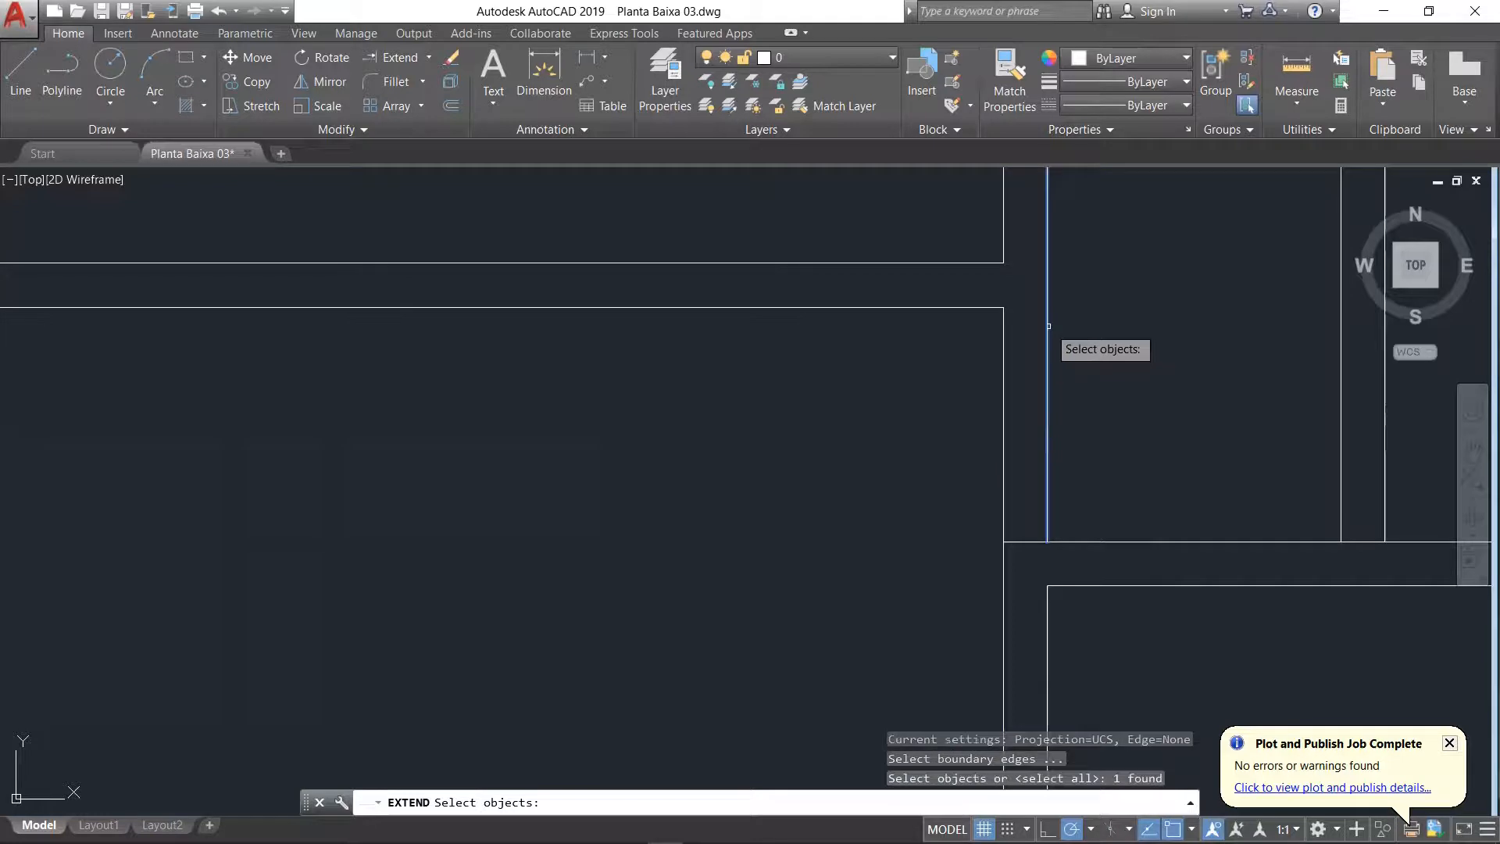
key("Return")
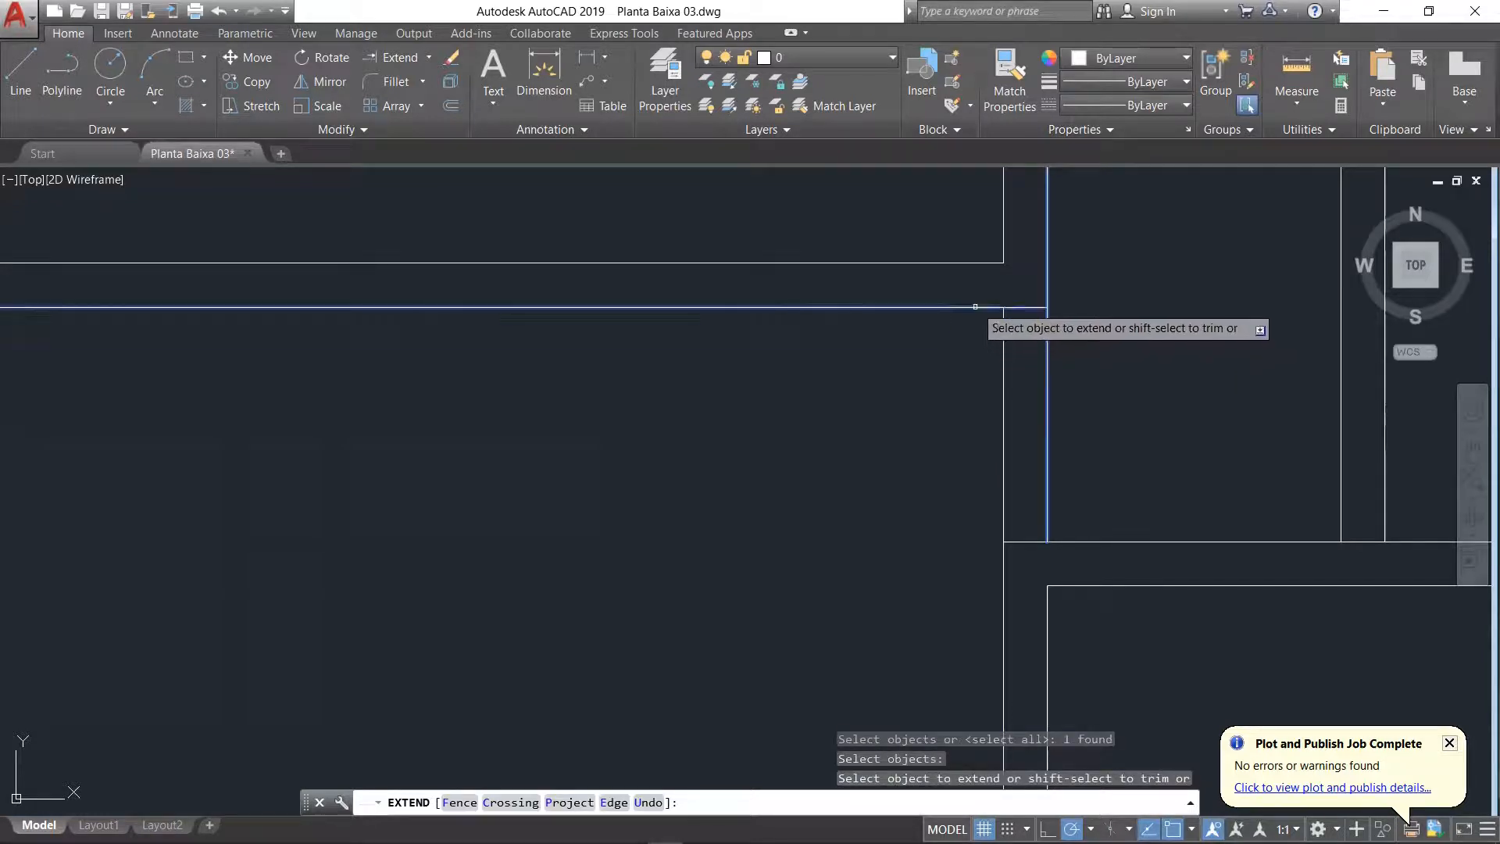
left_click(974, 307)
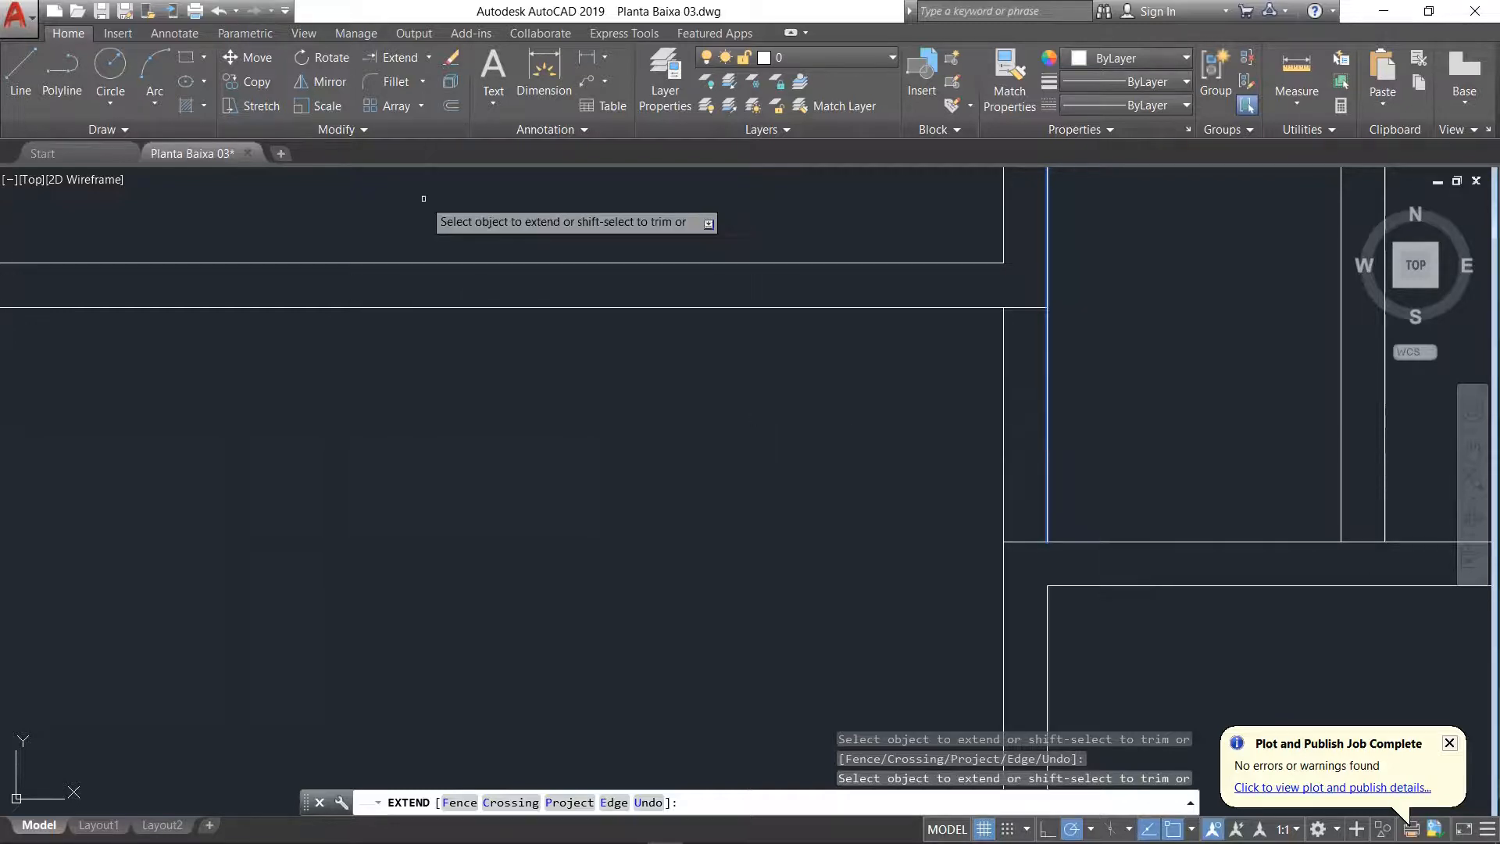
key("Return")
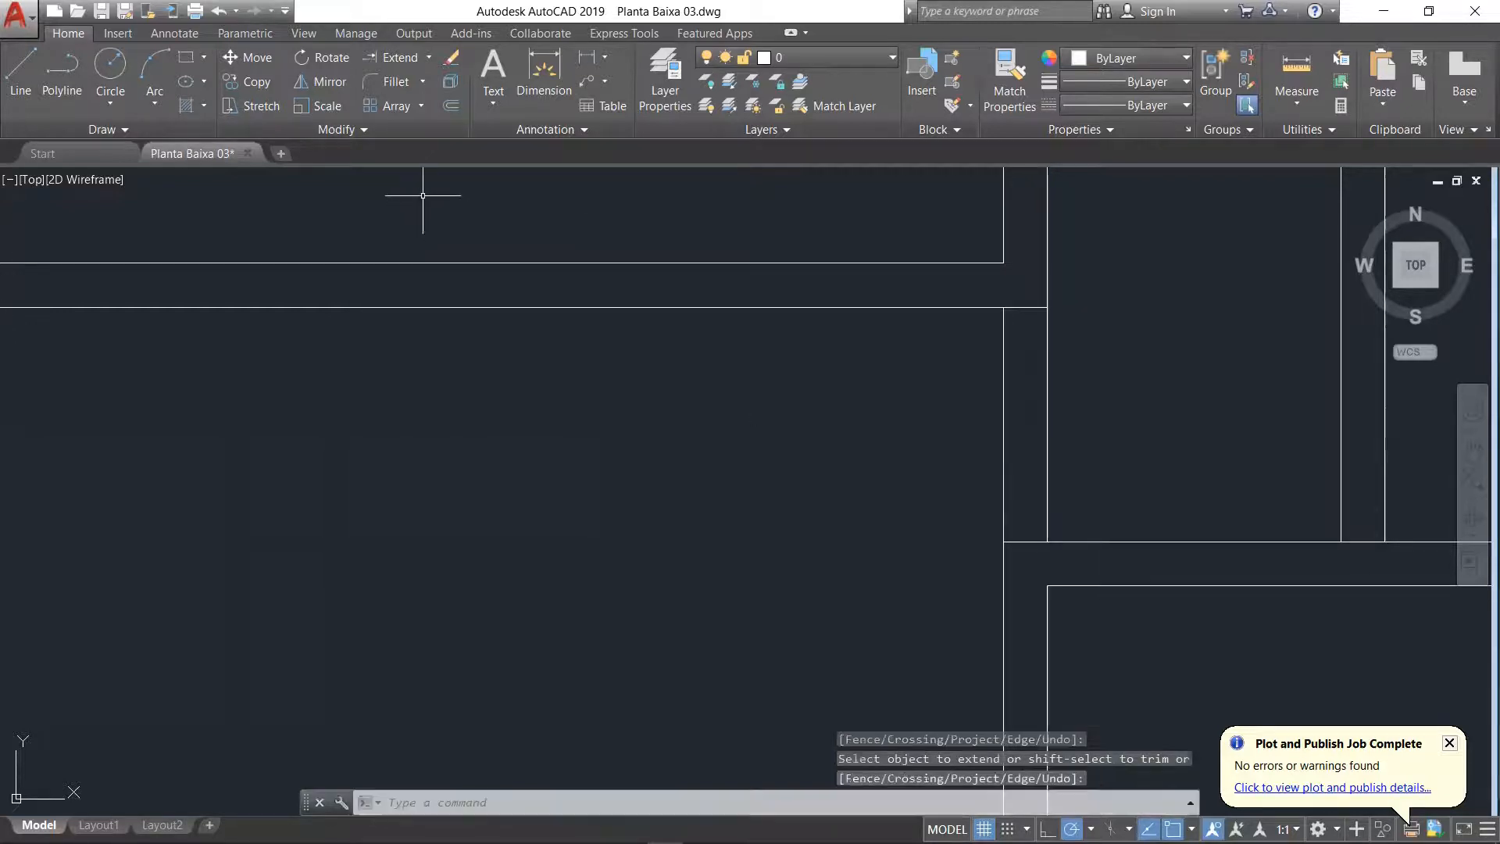
Step: Trim both vertical wall lines between the Sala and the corridor to open the passage
left_click(428, 57)
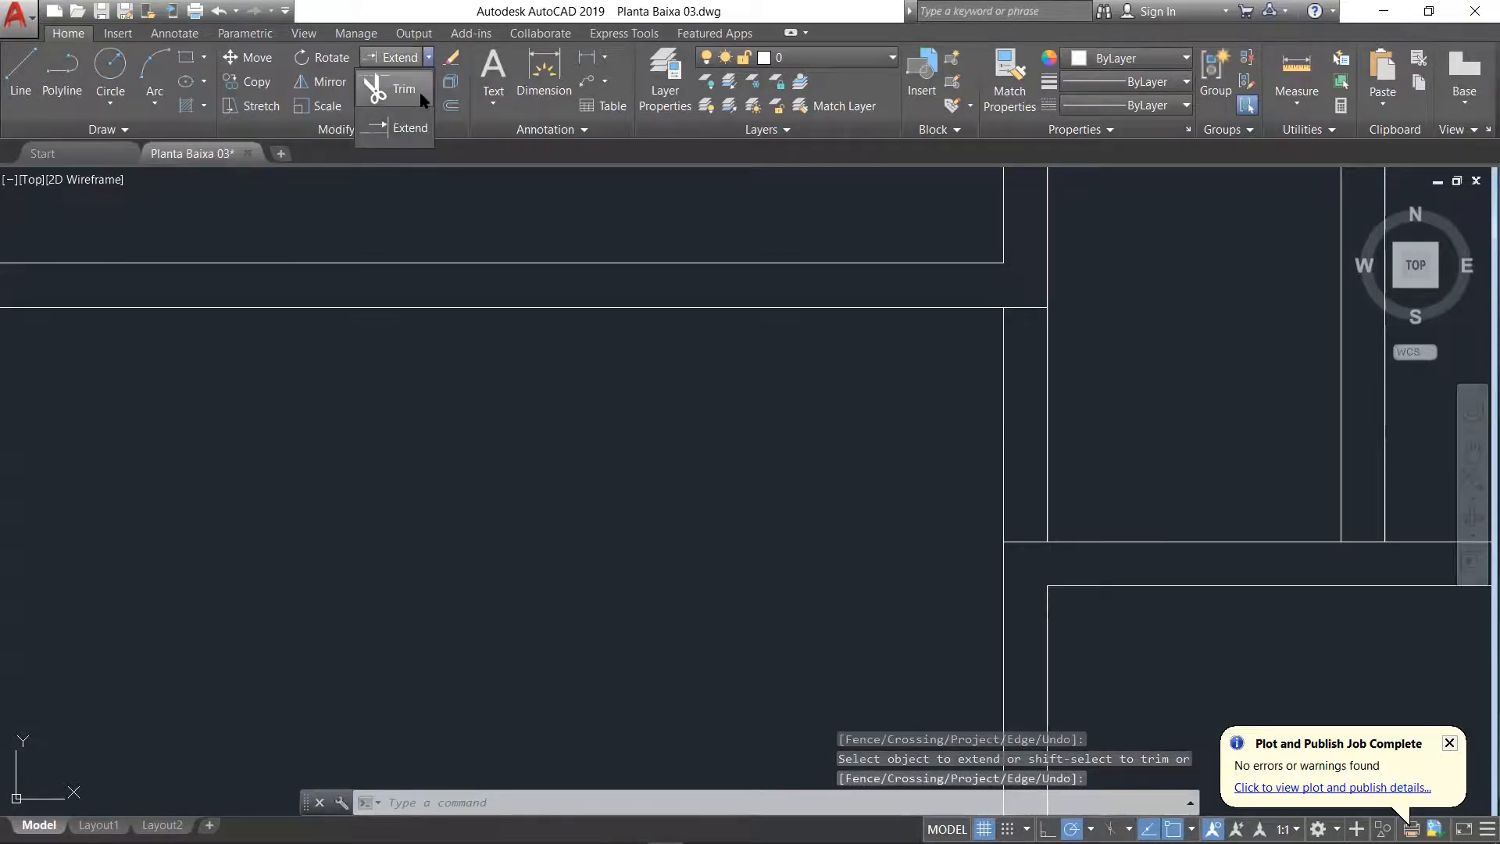
left_click(414, 87)
key("Return")
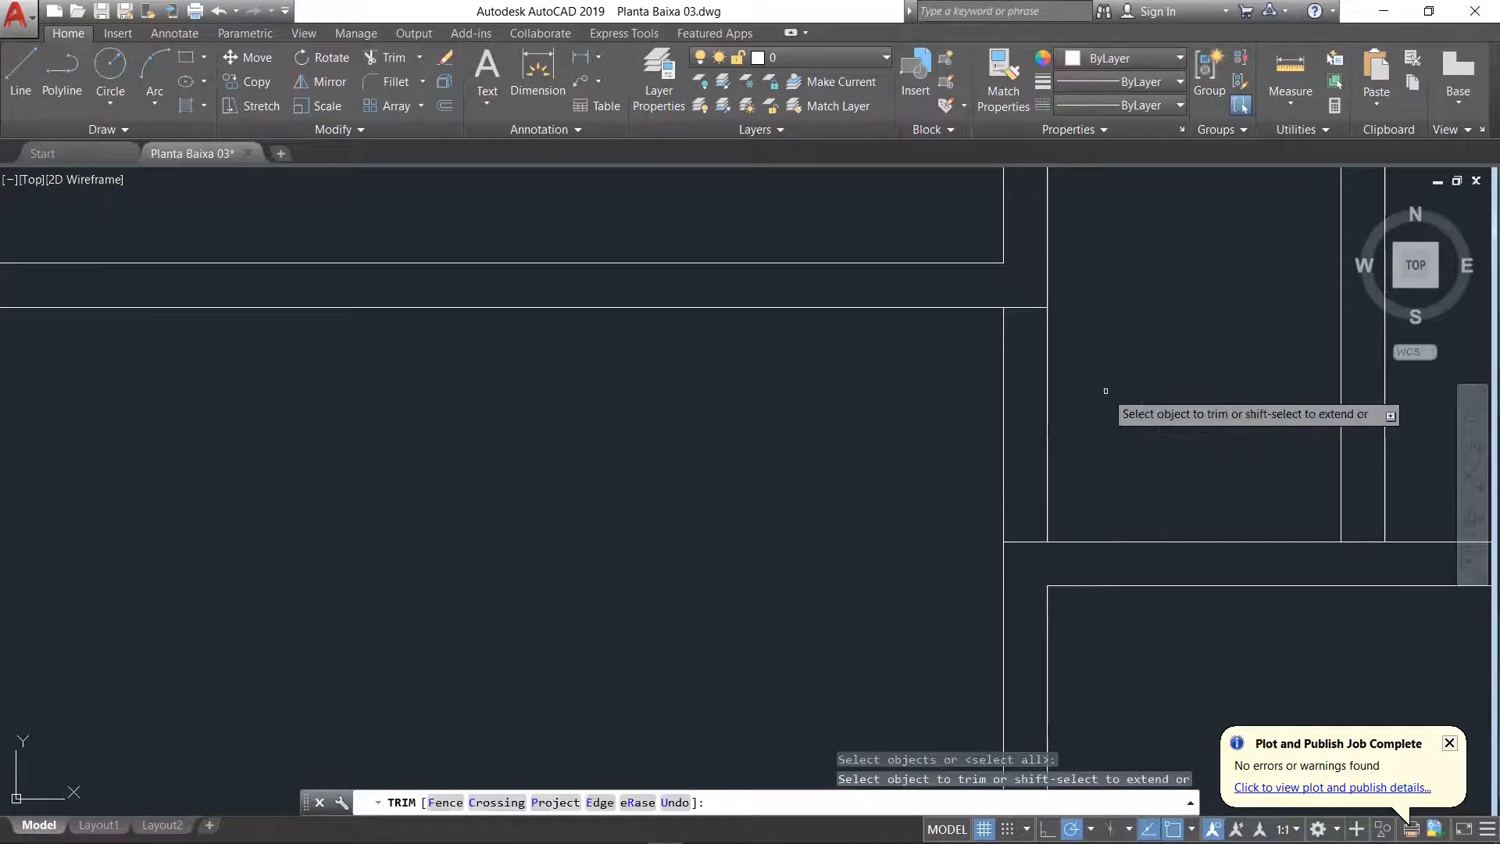
left_click(1045, 431)
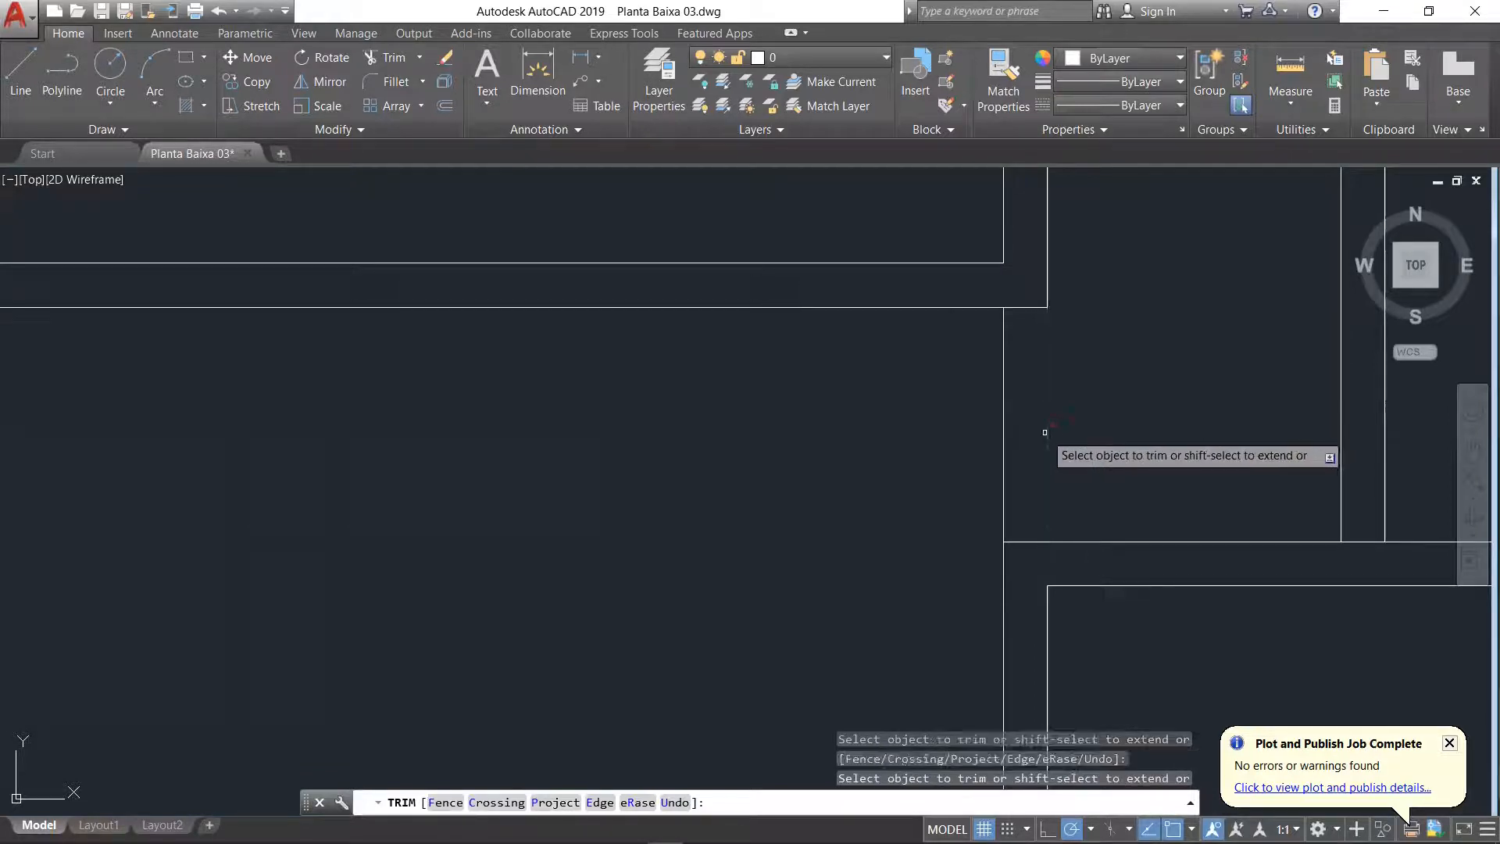
left_click(1004, 437)
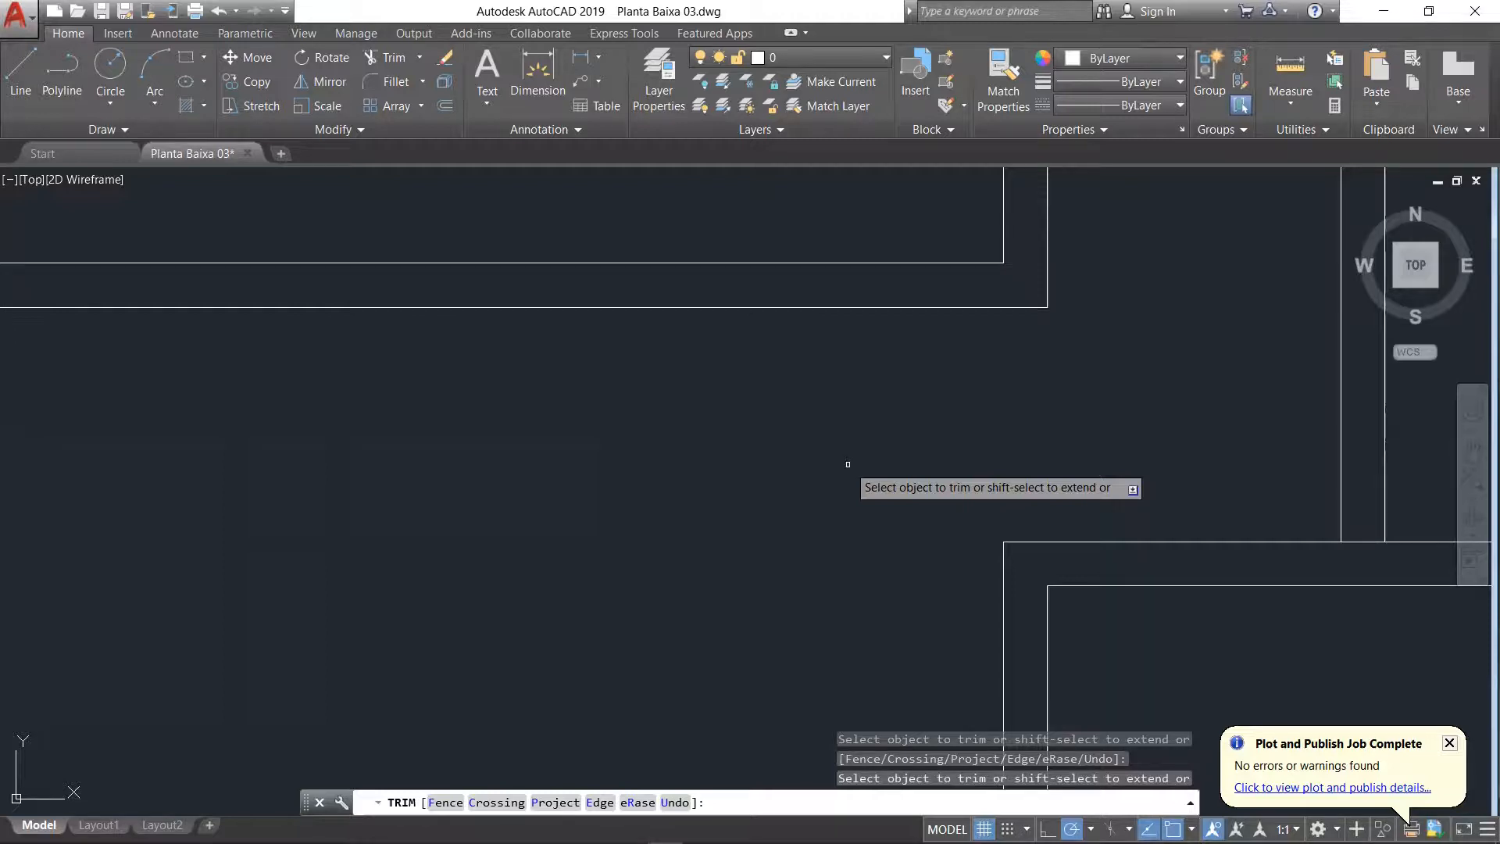
Step: Switch to the floor plan PDF in Acrobat Reader and examine the door openings around the corridor and Dormitório
scroll(849, 467, "down", 5)
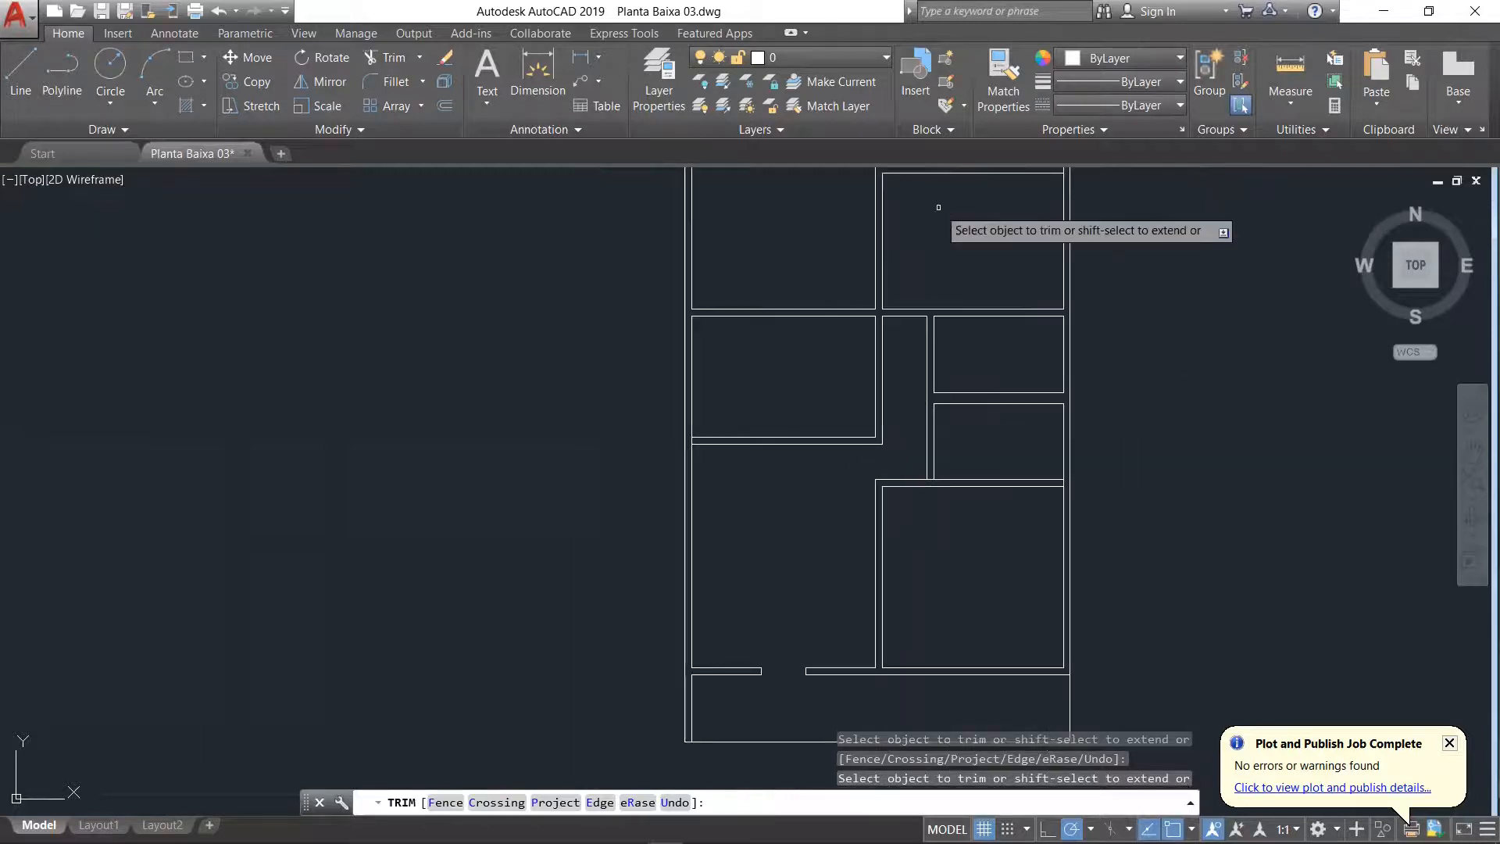
scroll(938, 210, "up", 4)
scroll(873, 695, "down", 4)
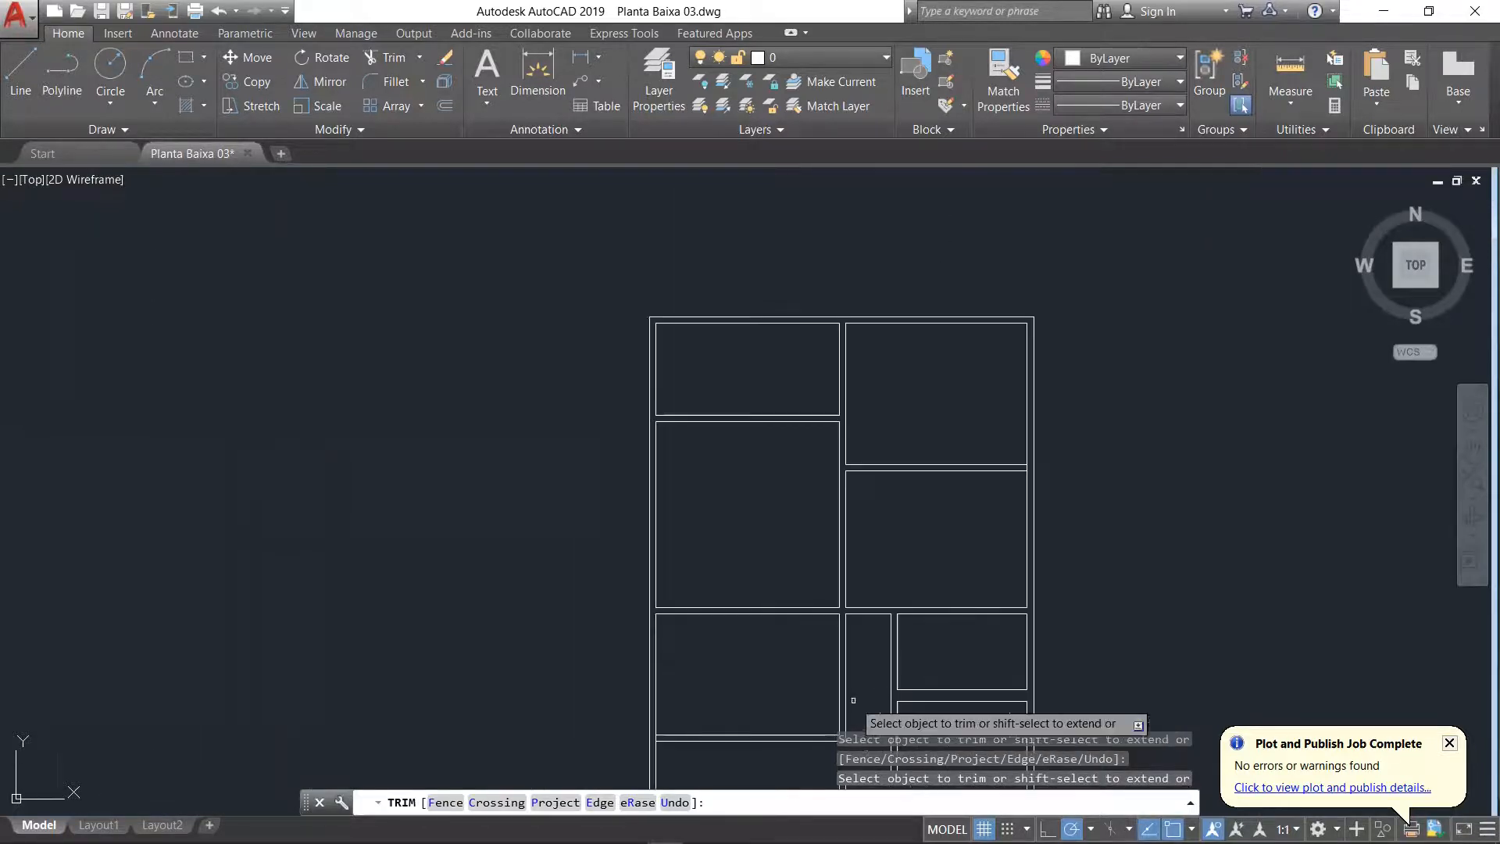
key("alt+Tab")
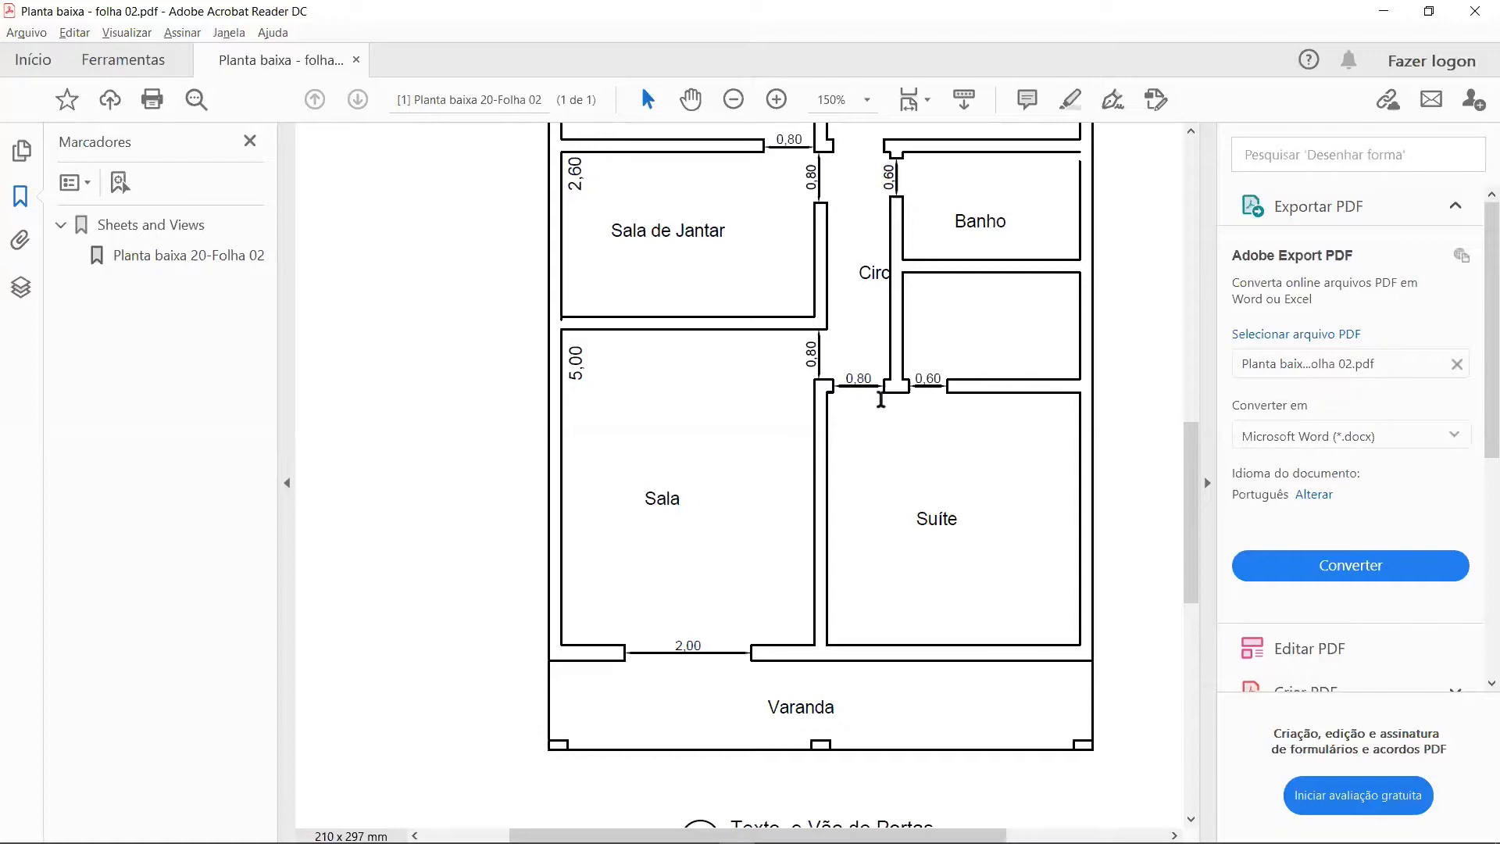
scroll(881, 399, "up", 1)
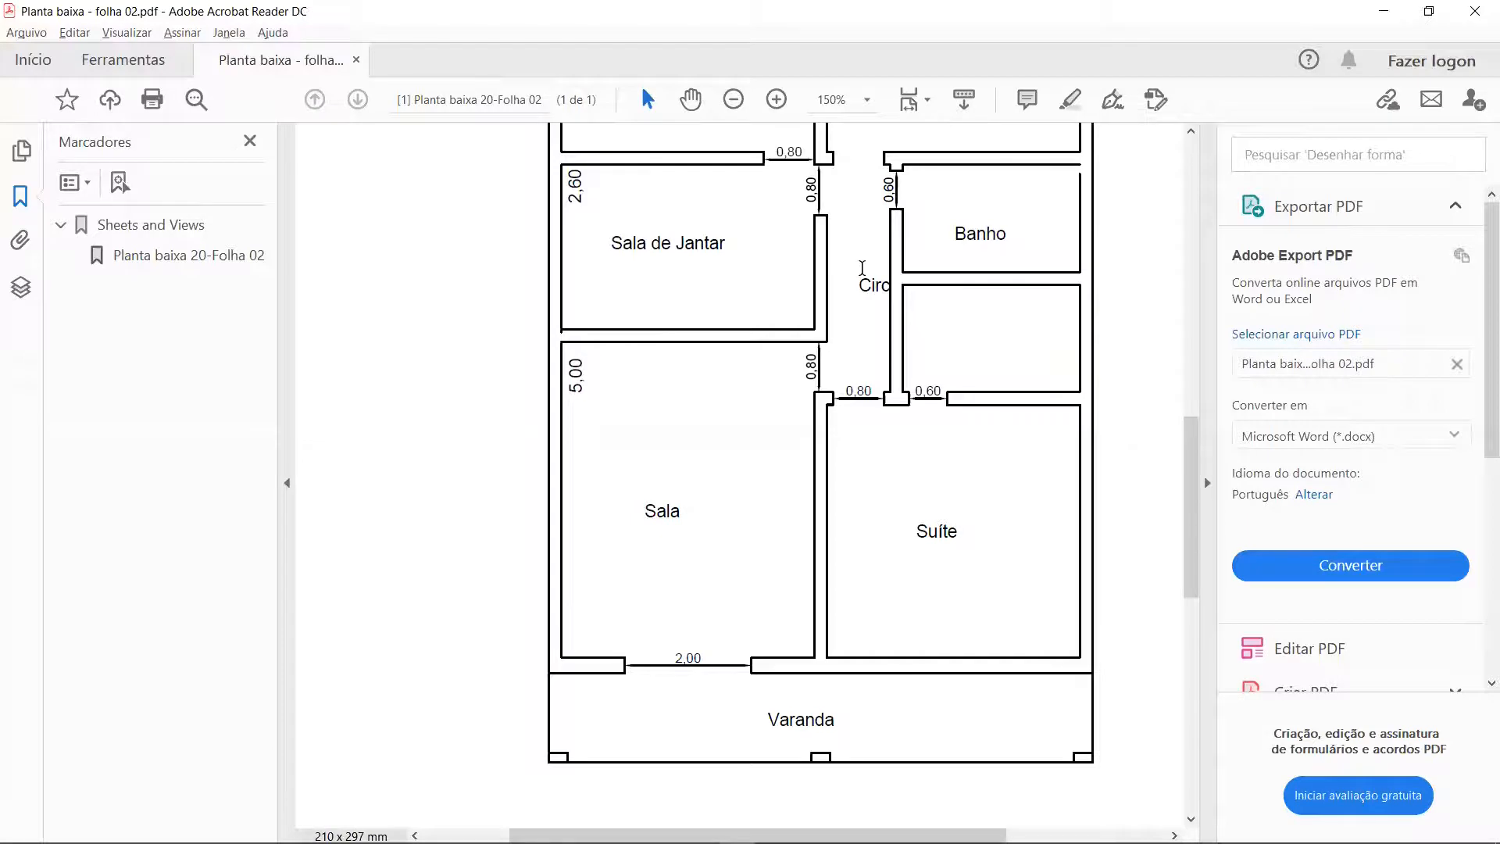
scroll(862, 268, "up", 4)
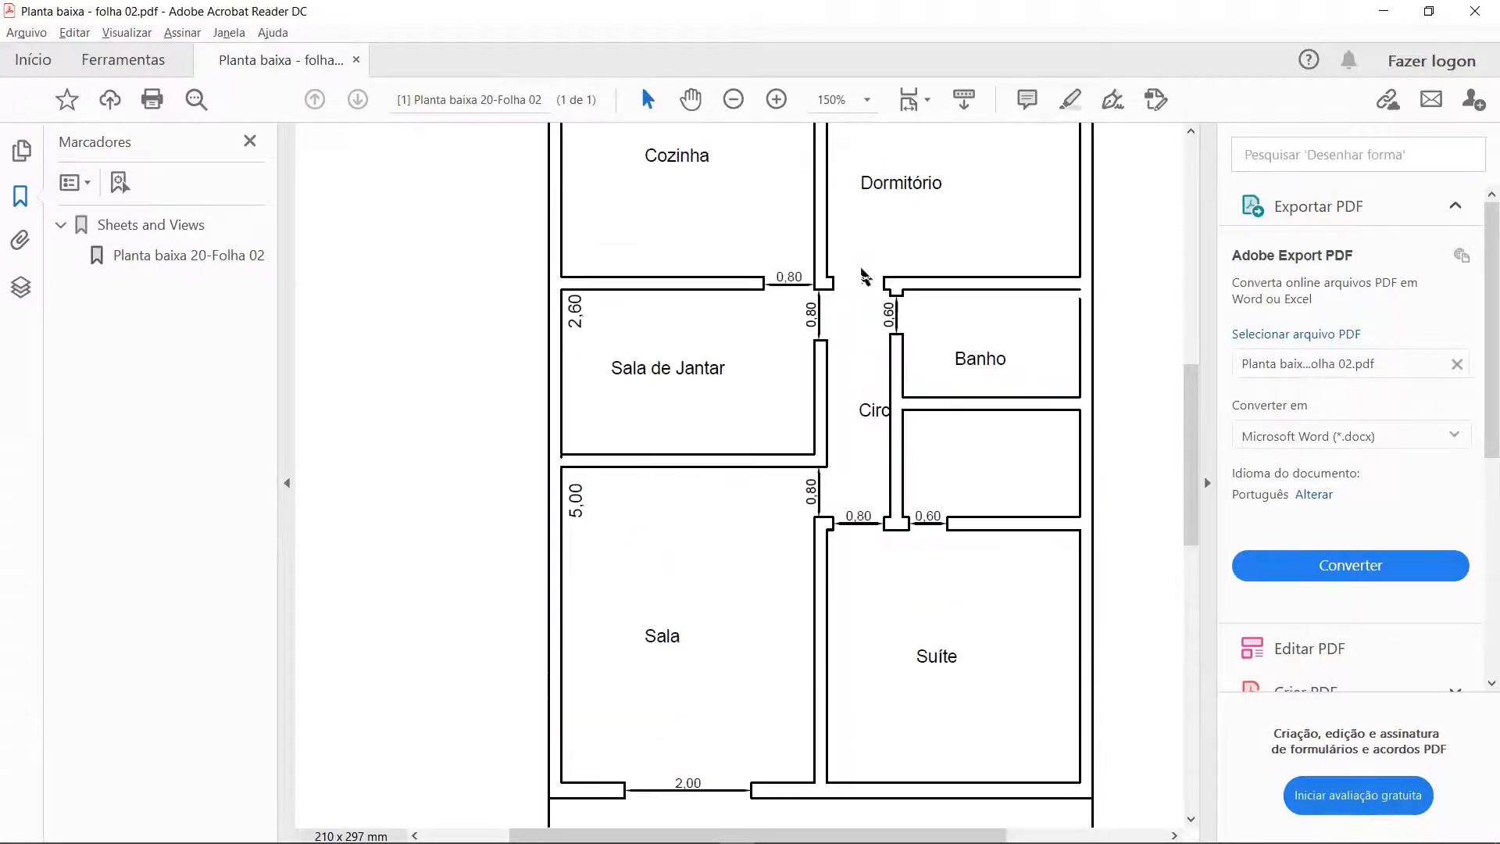
scroll(863, 275, "up", 1)
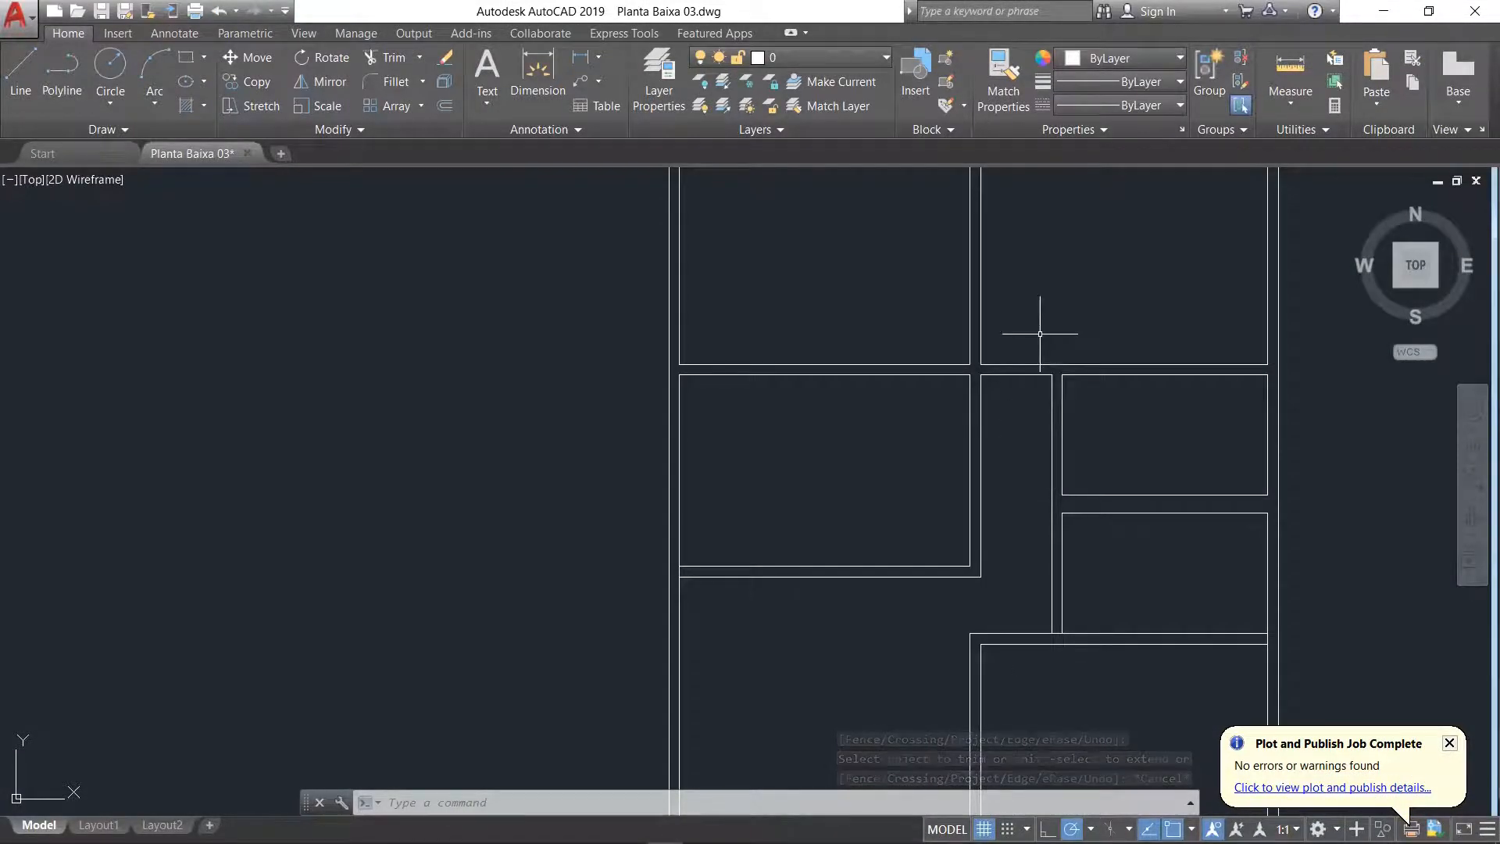
Step: In AutoCAD, draw a jamb line across the Dormitório–corridor wall, 0.1 to the right of the Dormitório's lower-left inner corner
scroll(1039, 334, "up", 5)
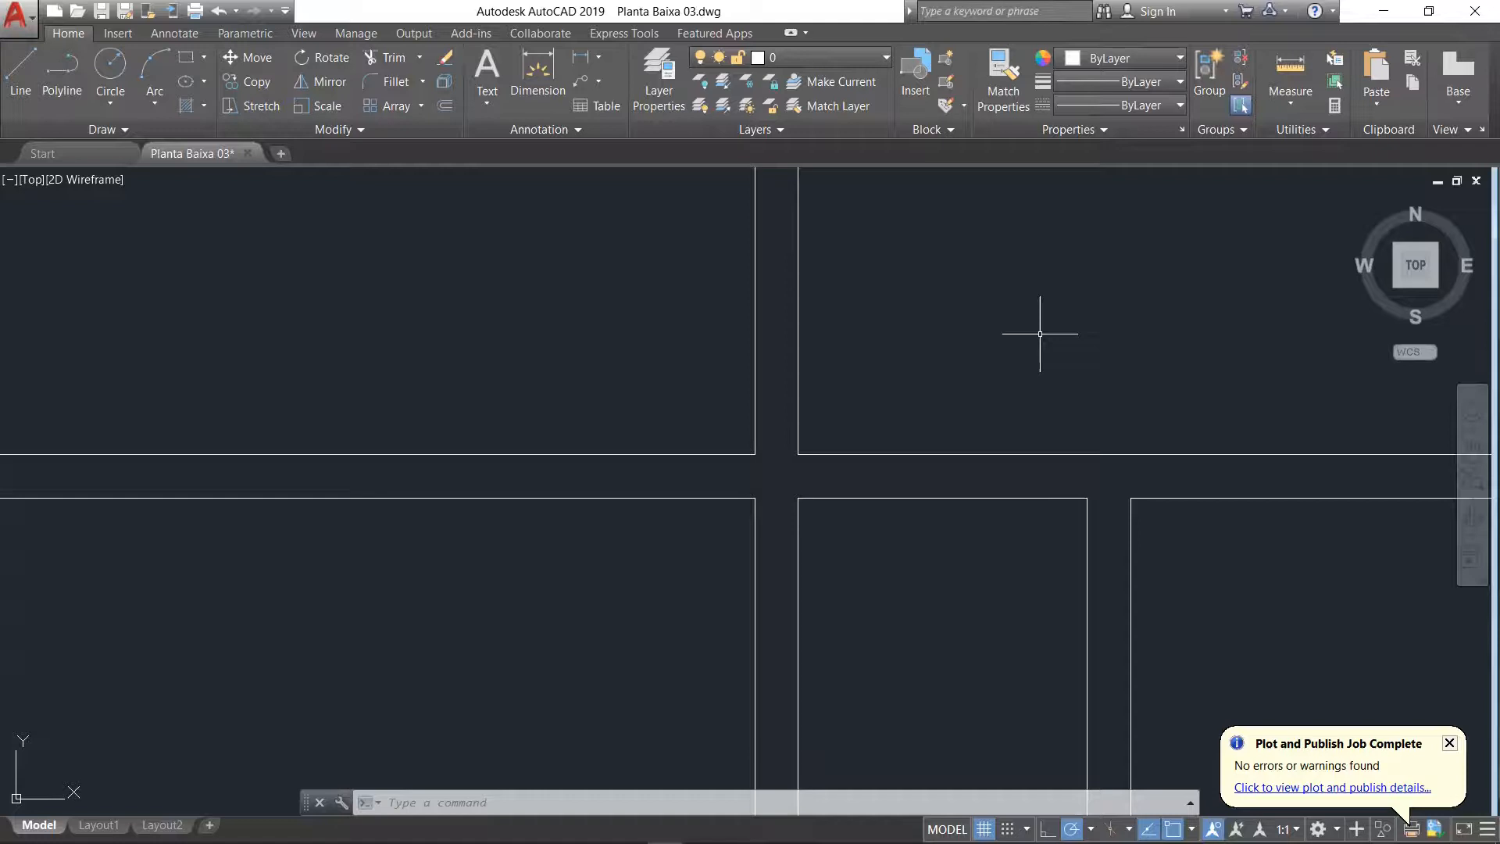
left_click(20, 70)
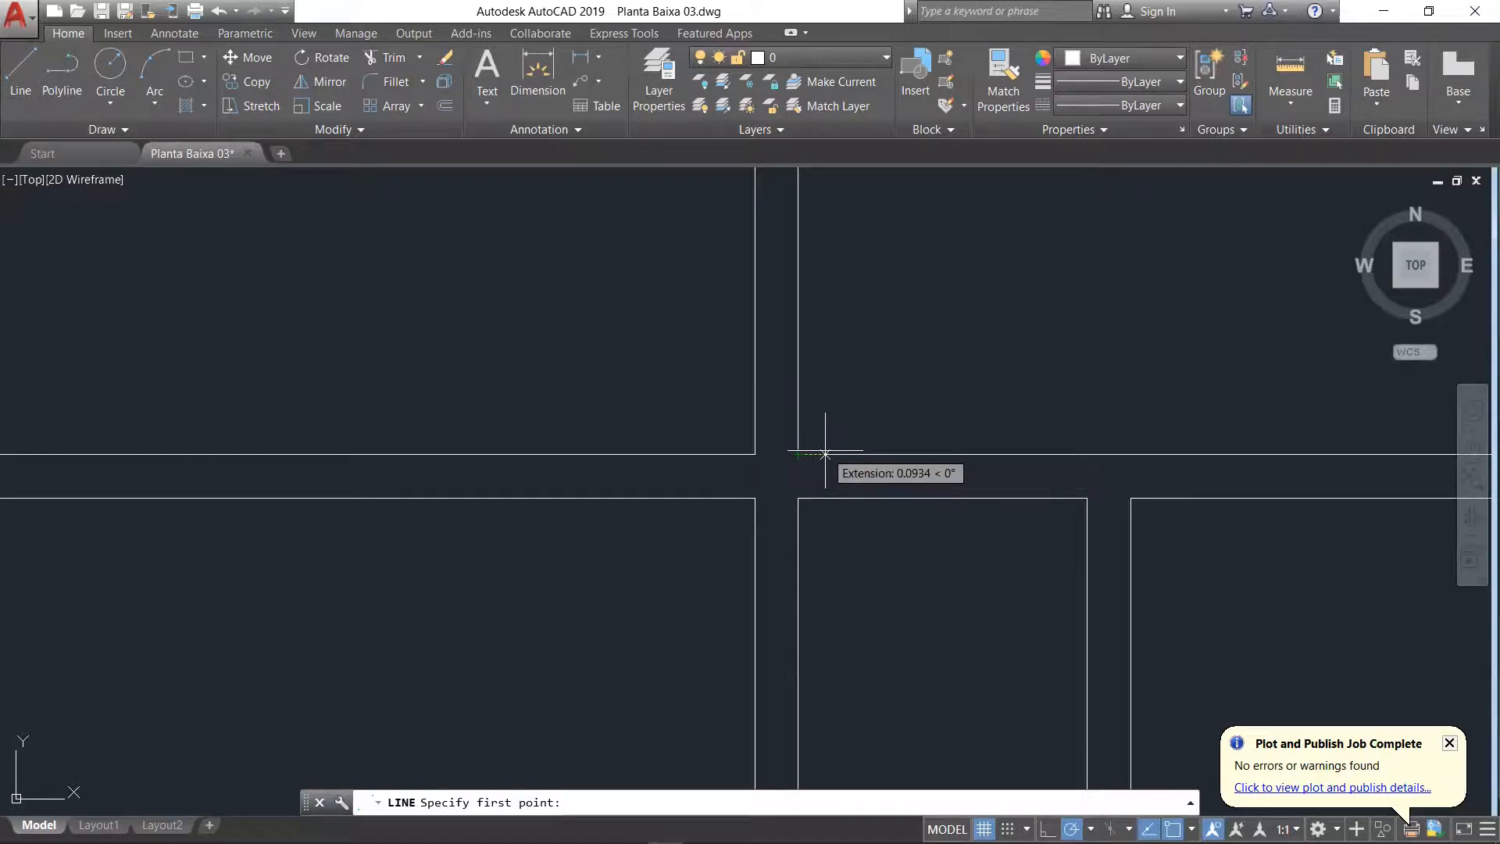
type("0.1")
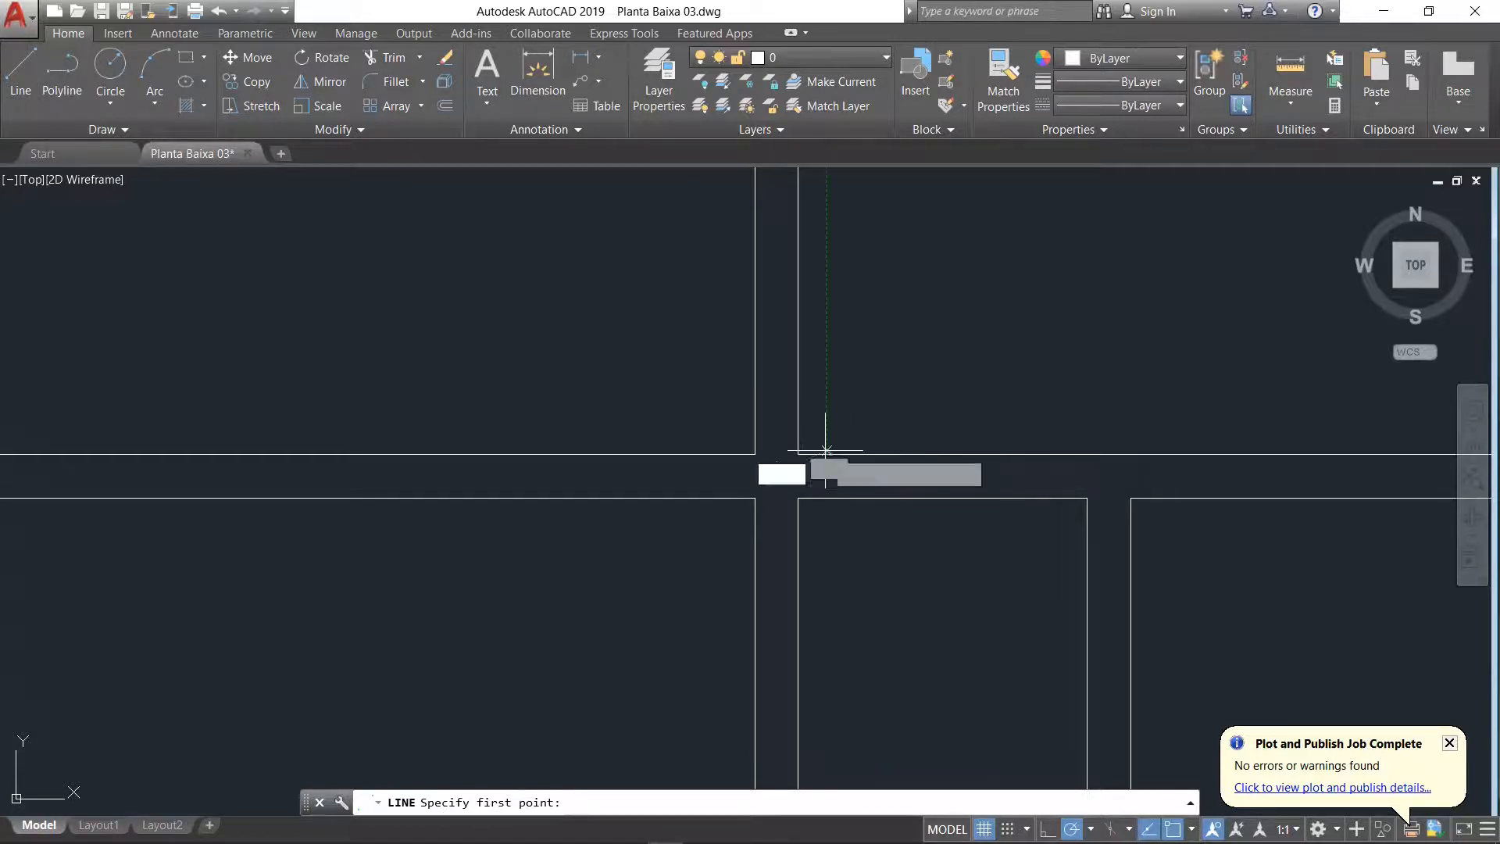
key("Return")
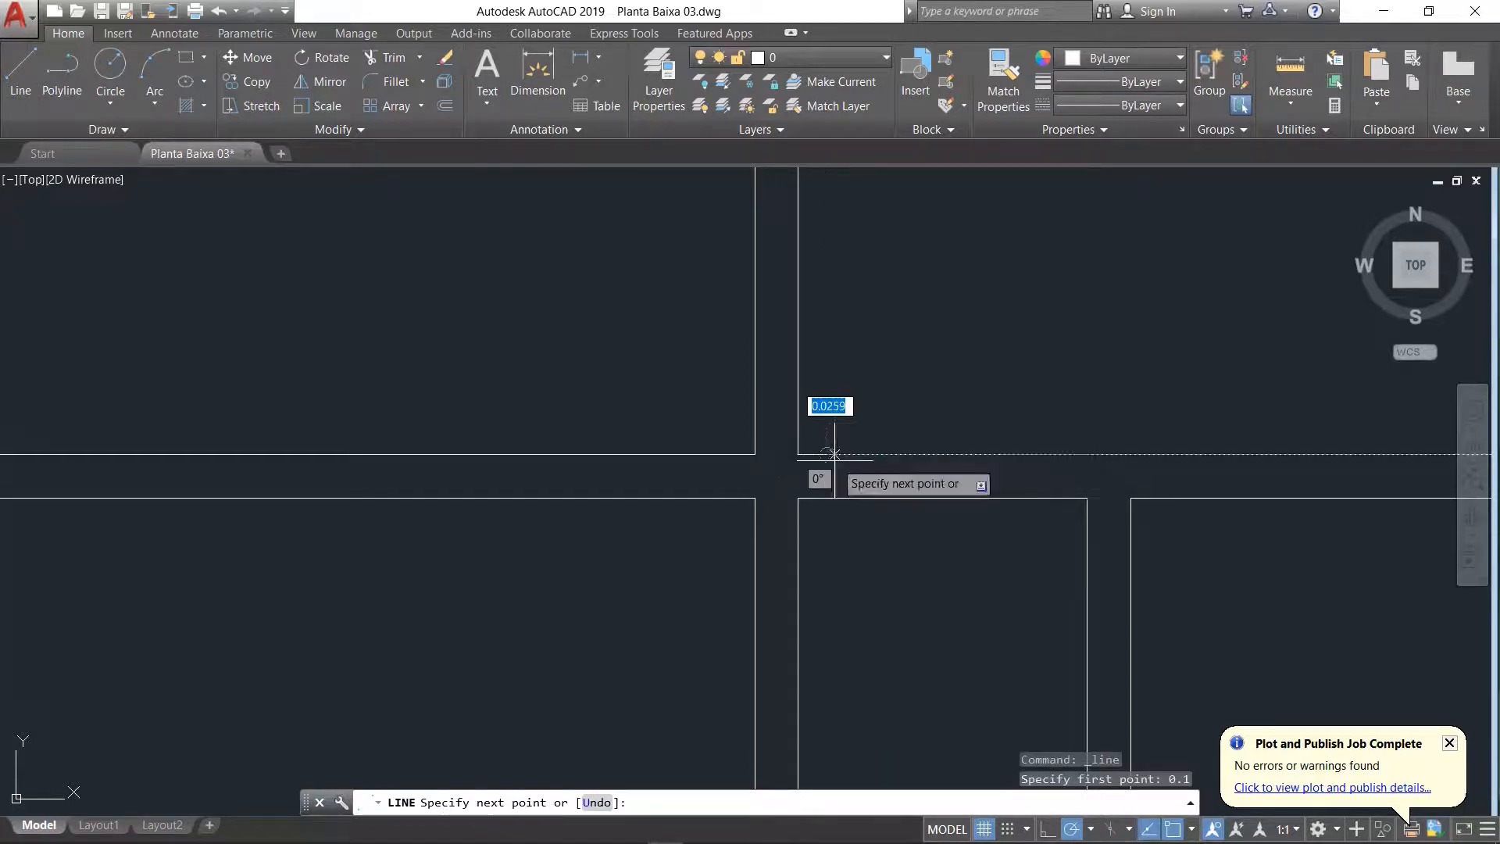
left_click(827, 497)
key("Escape")
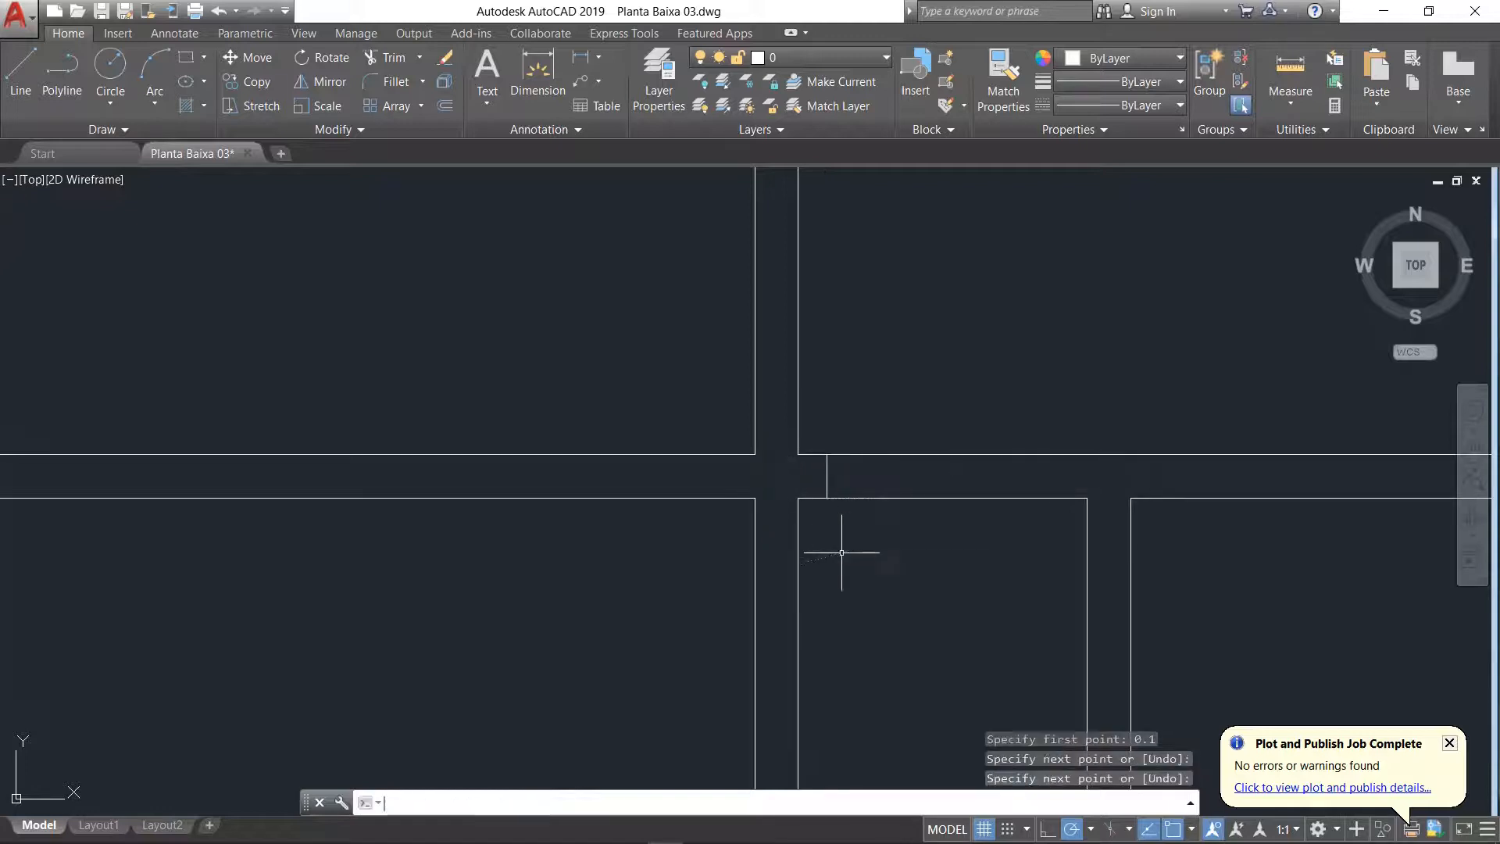
key("Return")
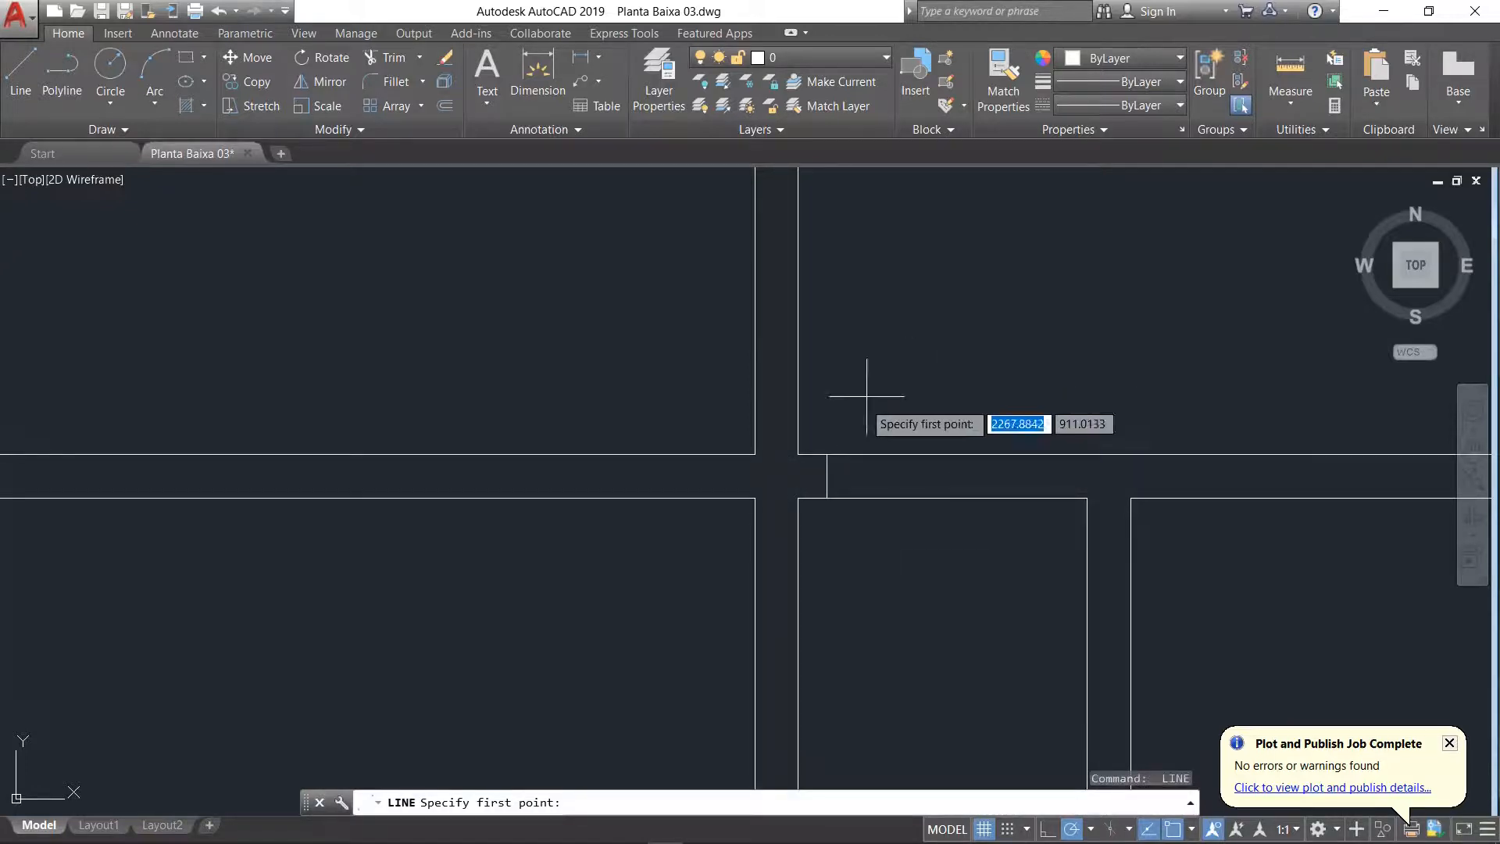
key("Escape")
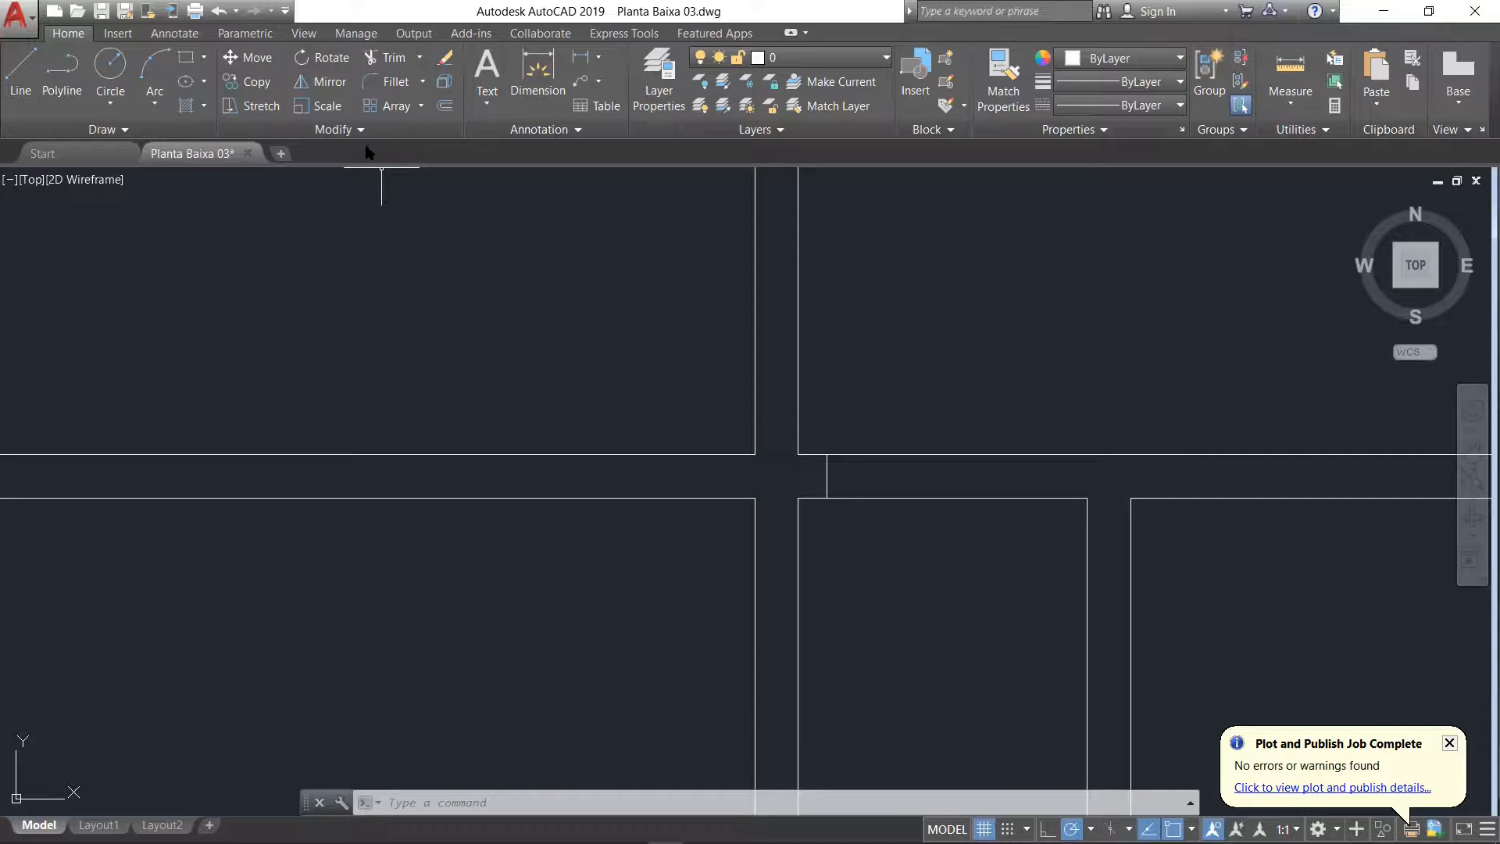
Step: Offset the jamb line 0.8 to the right within the Dormitório–corridor wall
left_click(444, 110)
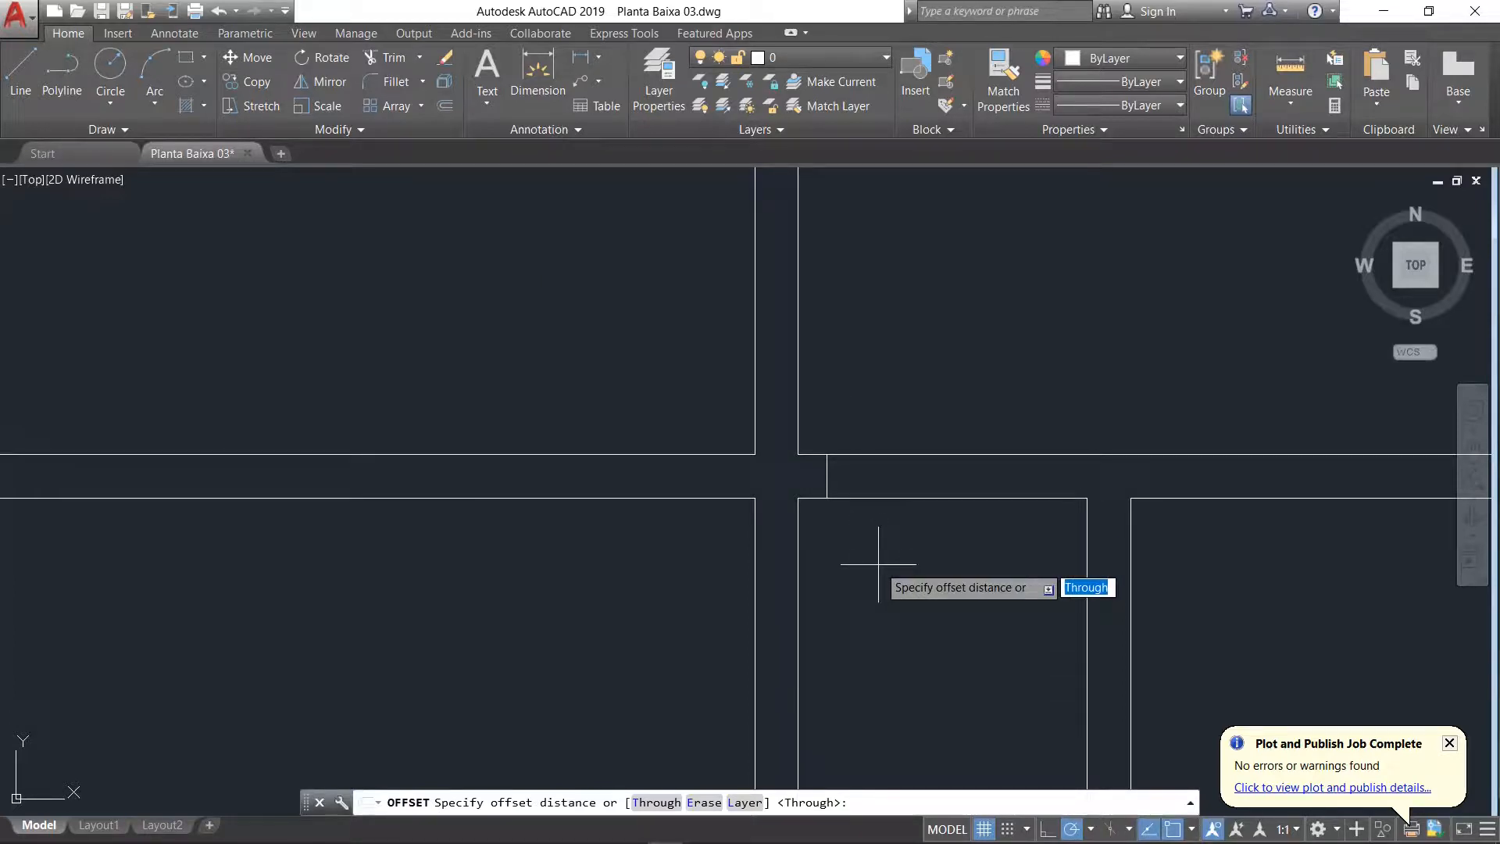
type("0.")
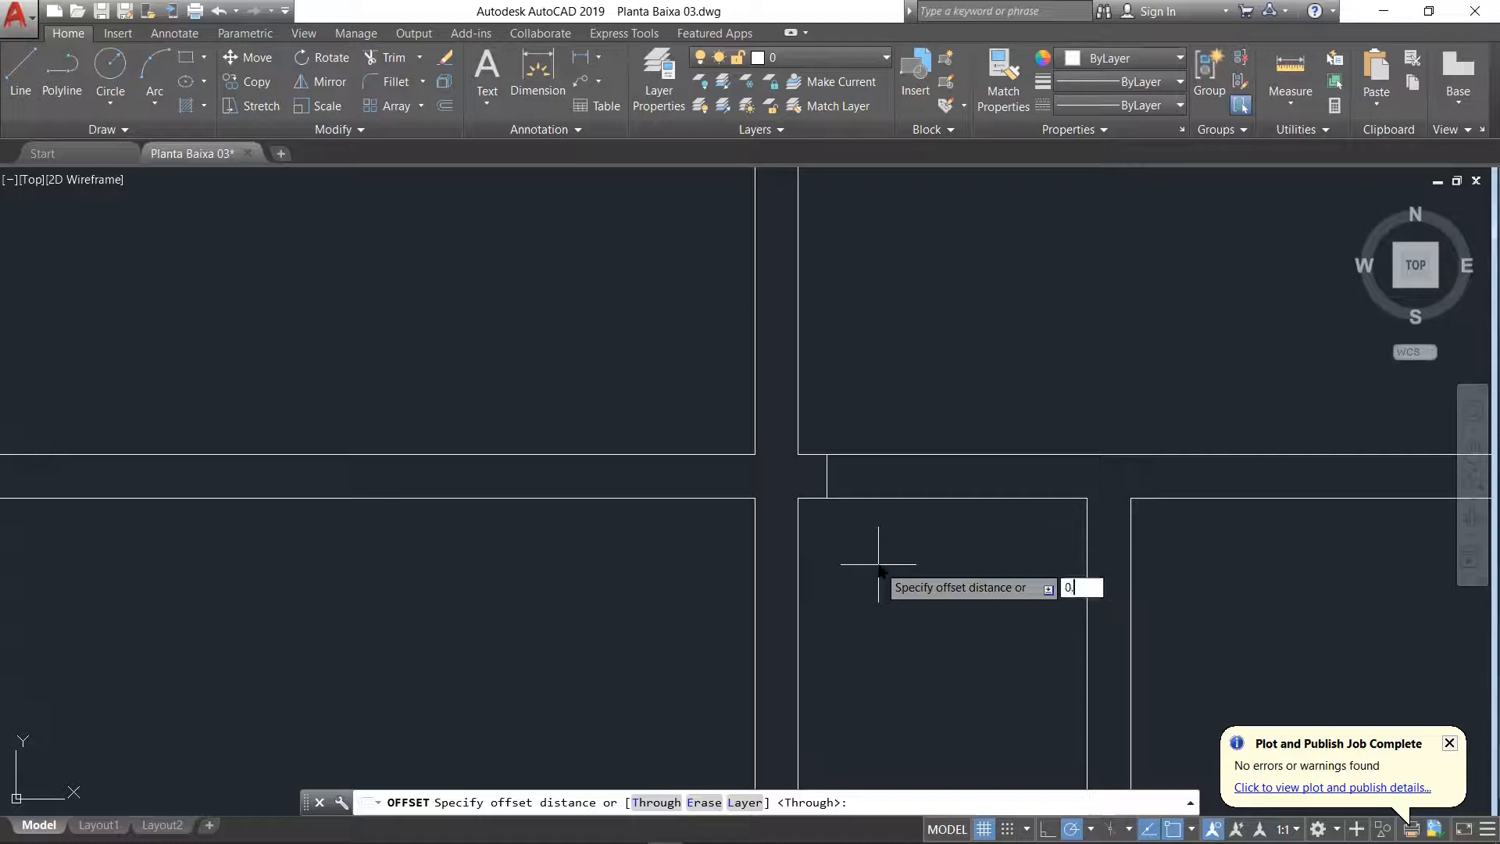
type("8")
key("Return")
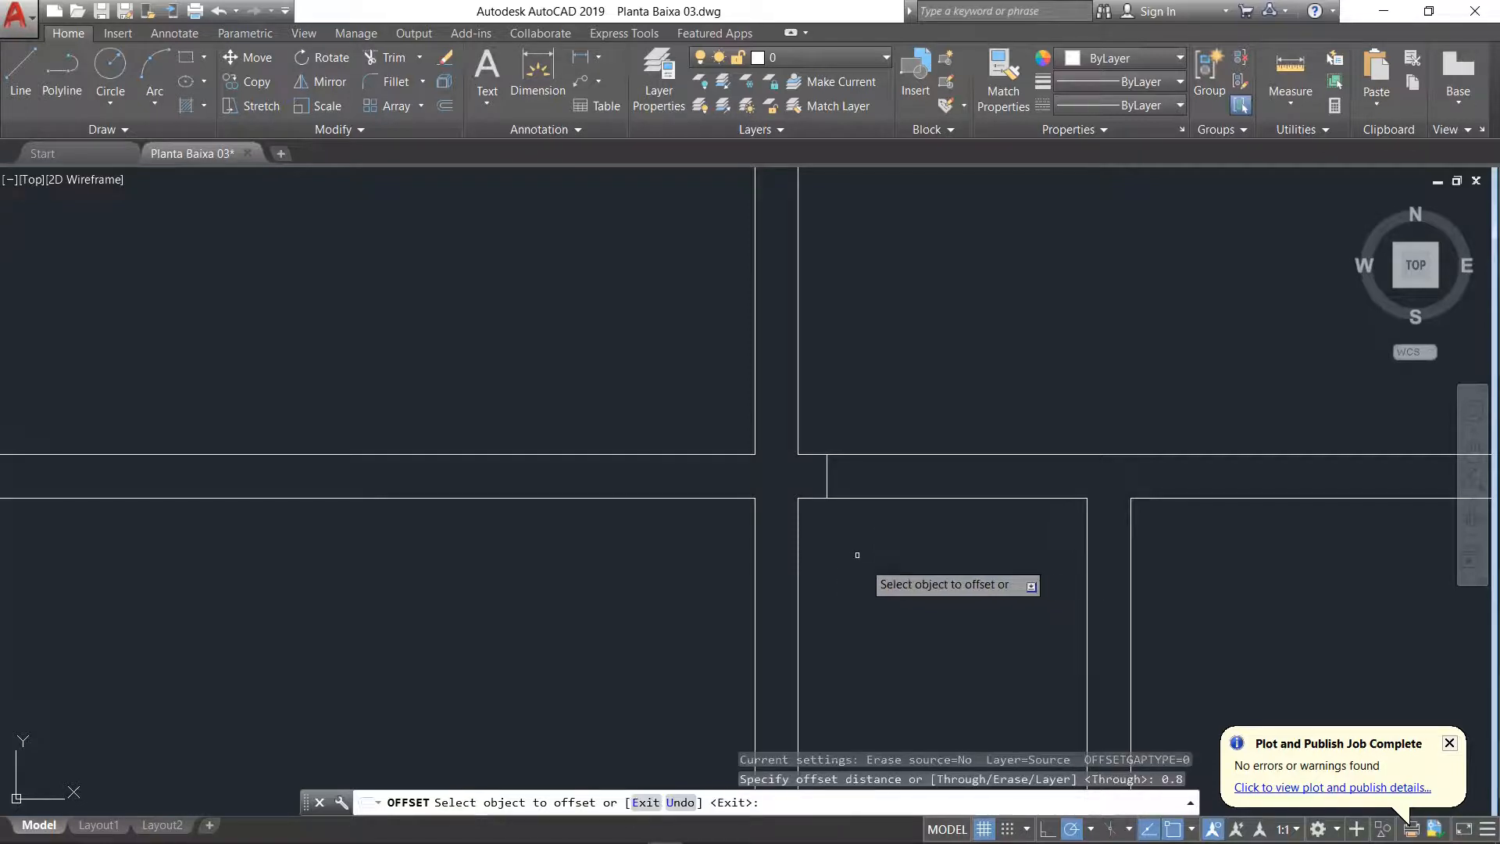
left_click(828, 478)
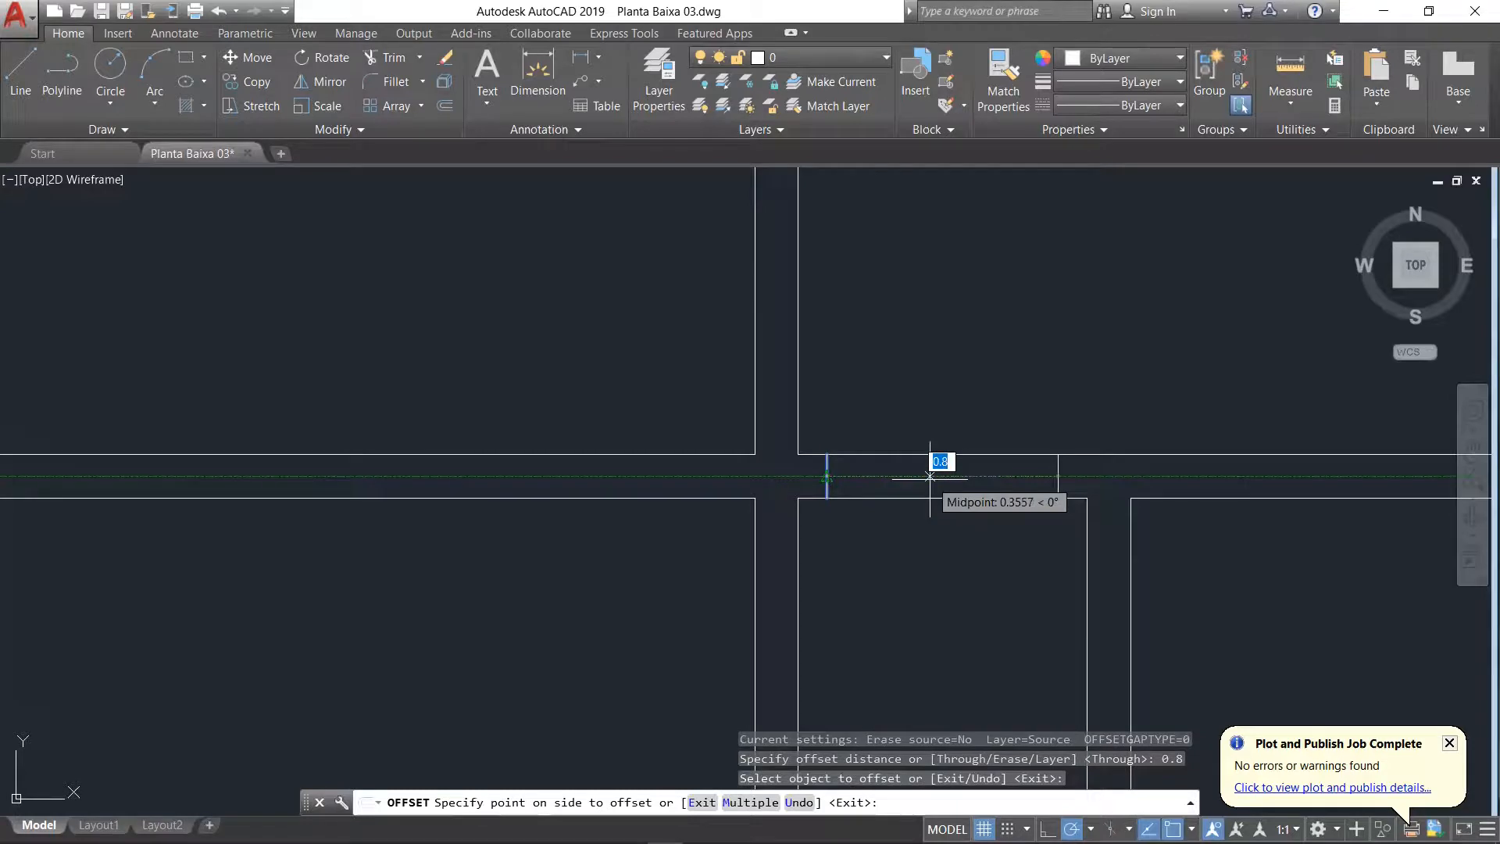
left_click(930, 476)
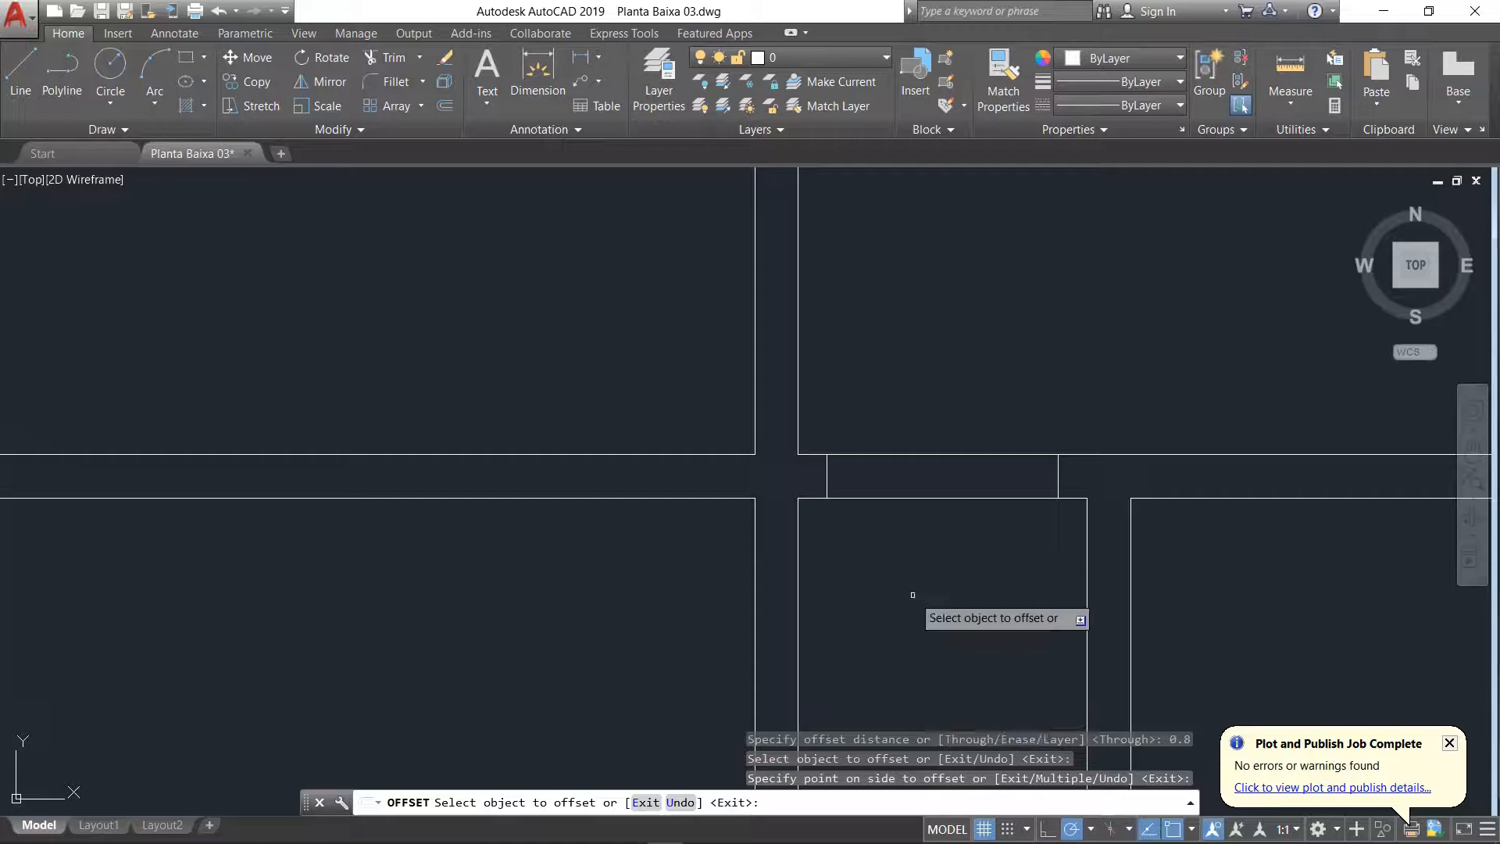
key("Return")
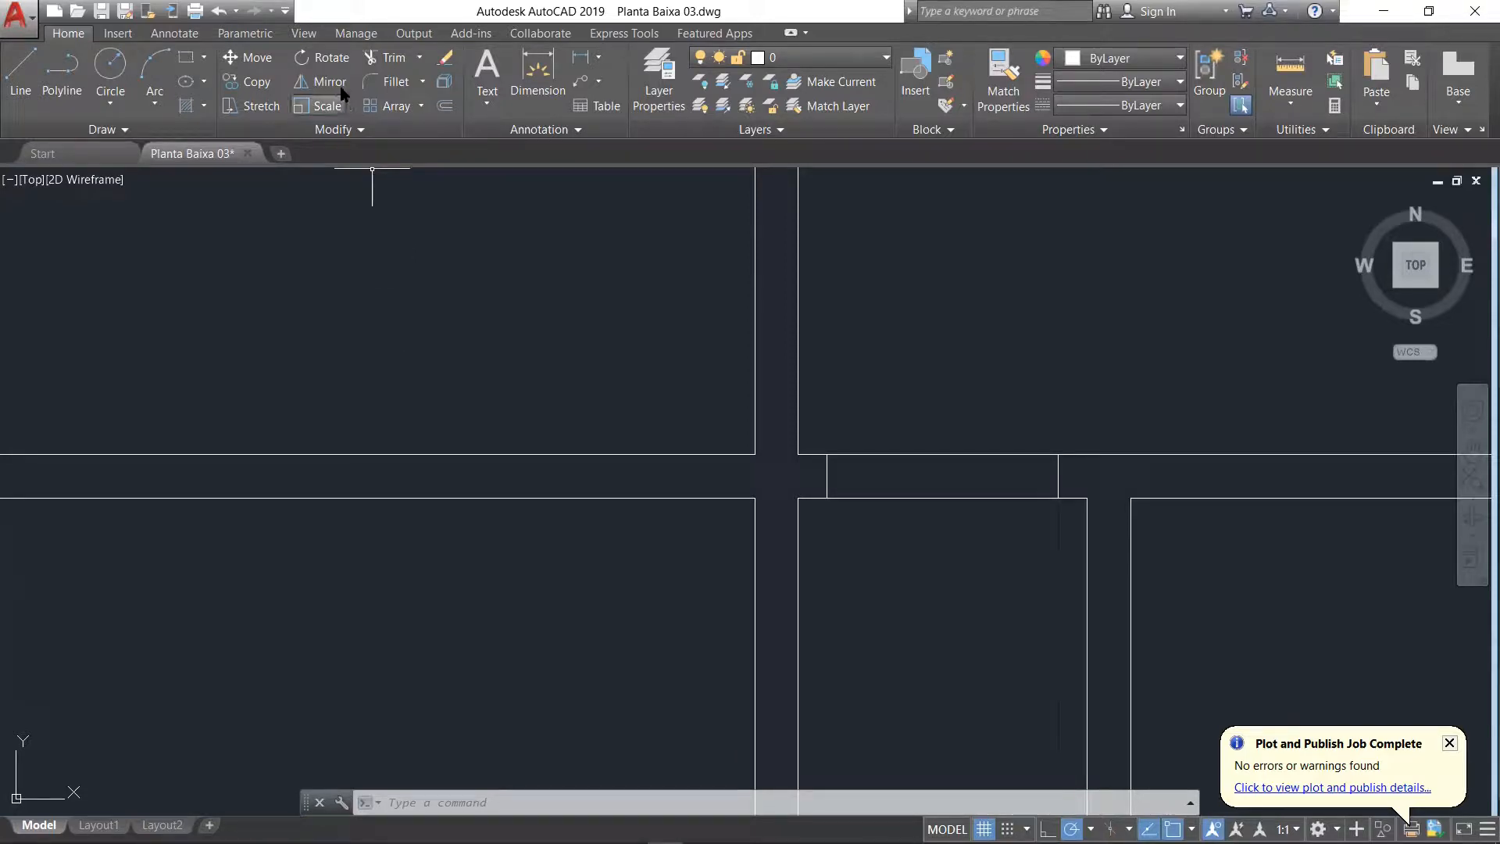
Step: Trim both lines of the Dormitório–corridor wall between the two jamb lines to open the doorway
left_click(388, 58)
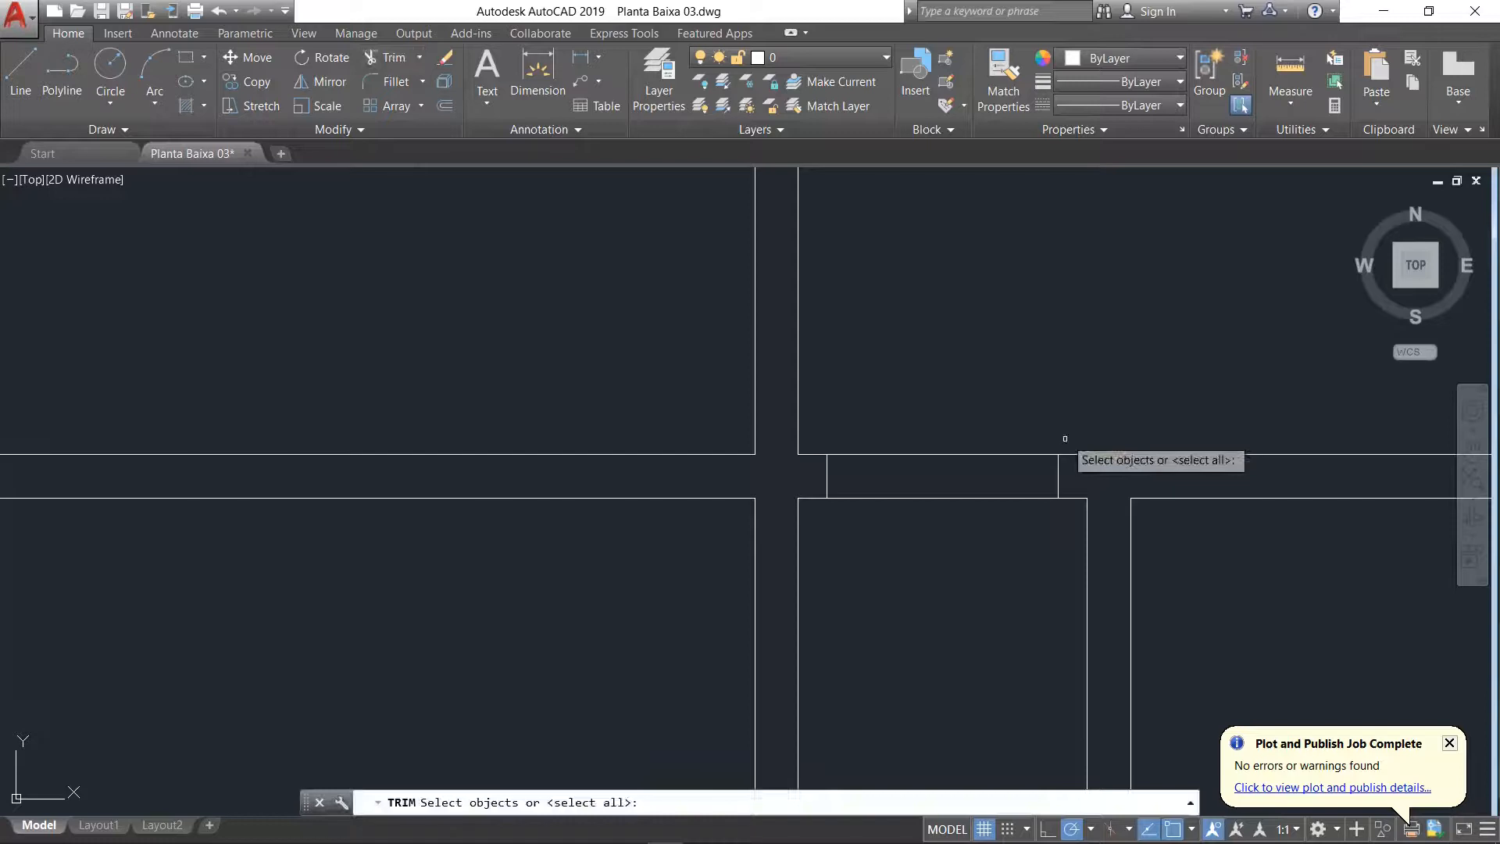
key("Return")
left_click(983, 403)
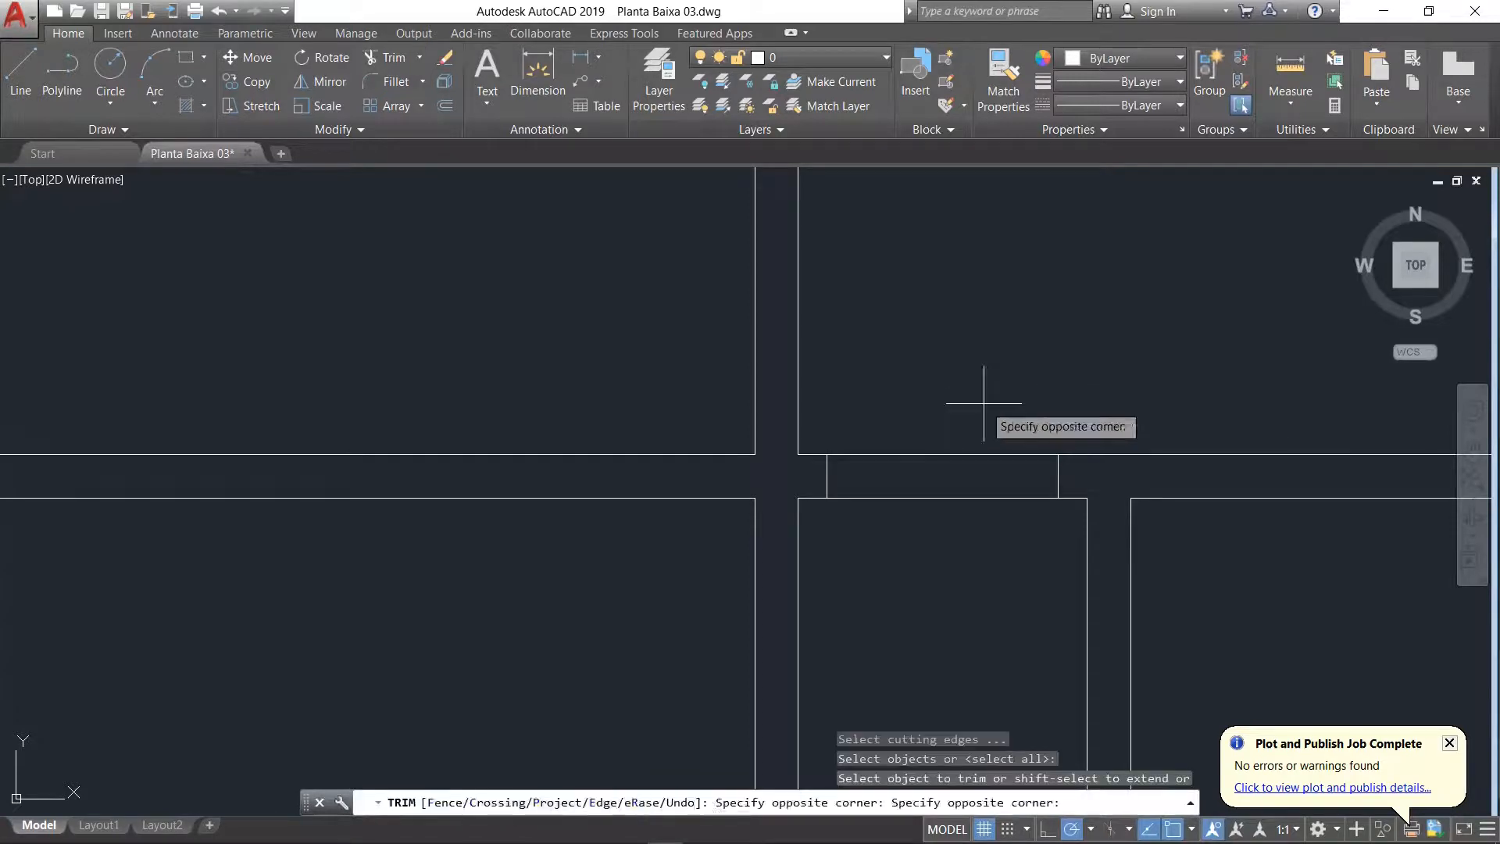
left_click(913, 533)
scroll(908, 593, "down", 6)
scroll(918, 667, "up", 5)
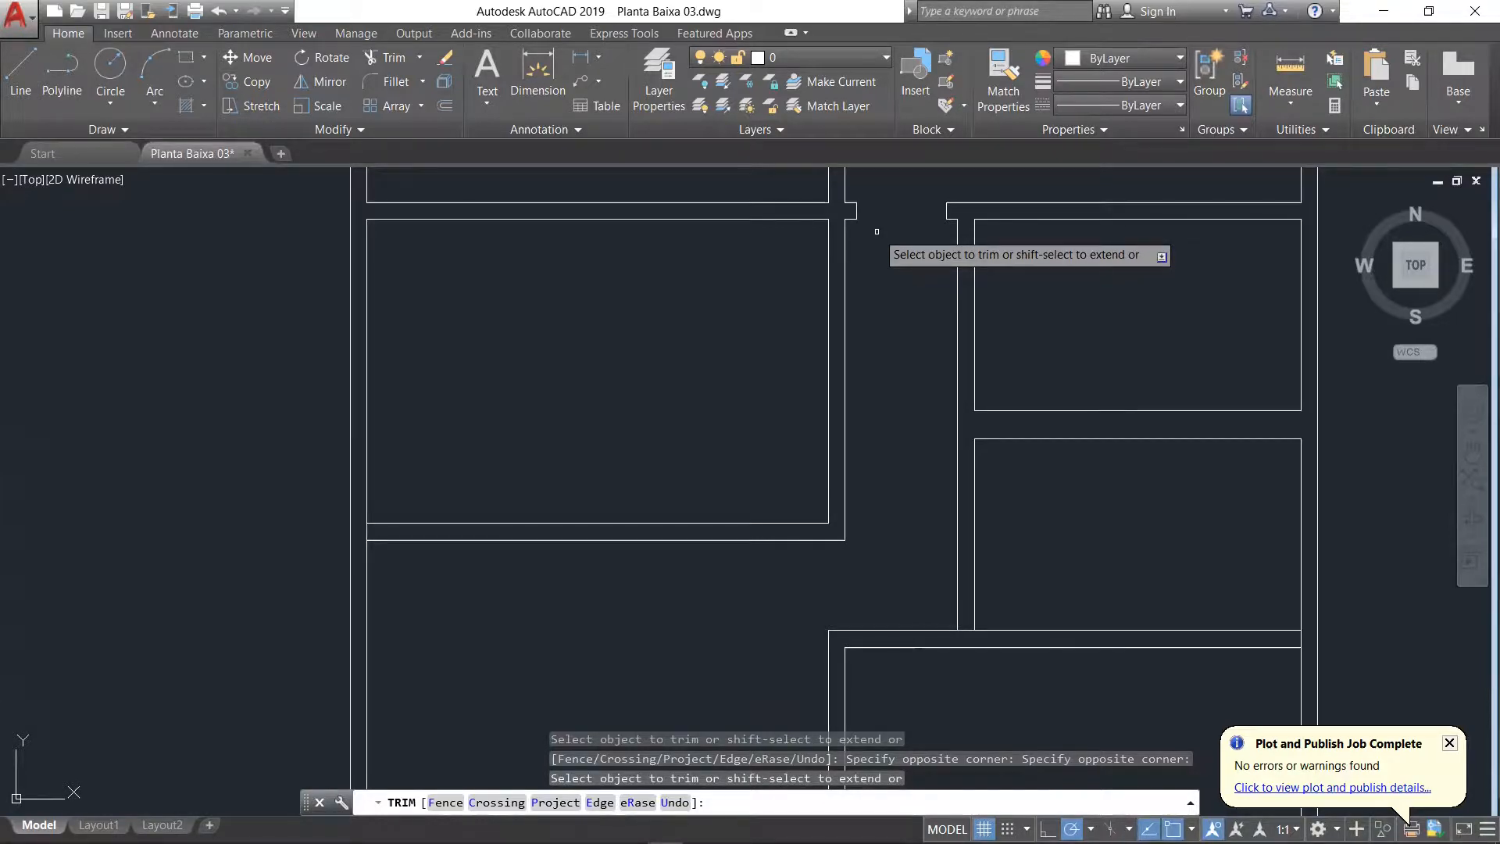
key("Return")
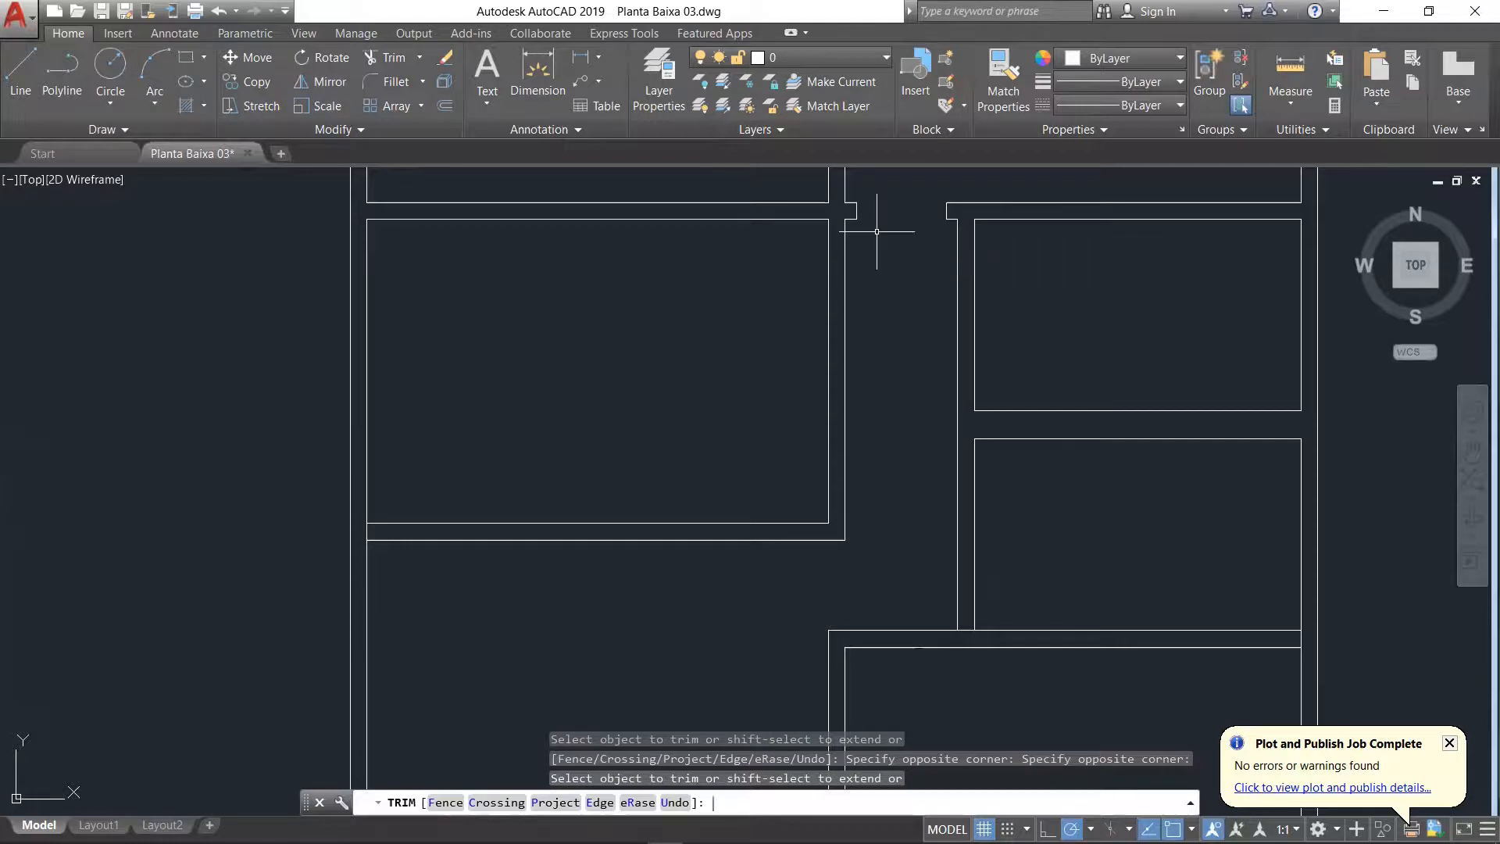
Step: Copy both Dormitório doorway jamb lines from the corridor's upper-left corner to the Suíte's upper-left inner corner
left_click(248, 81)
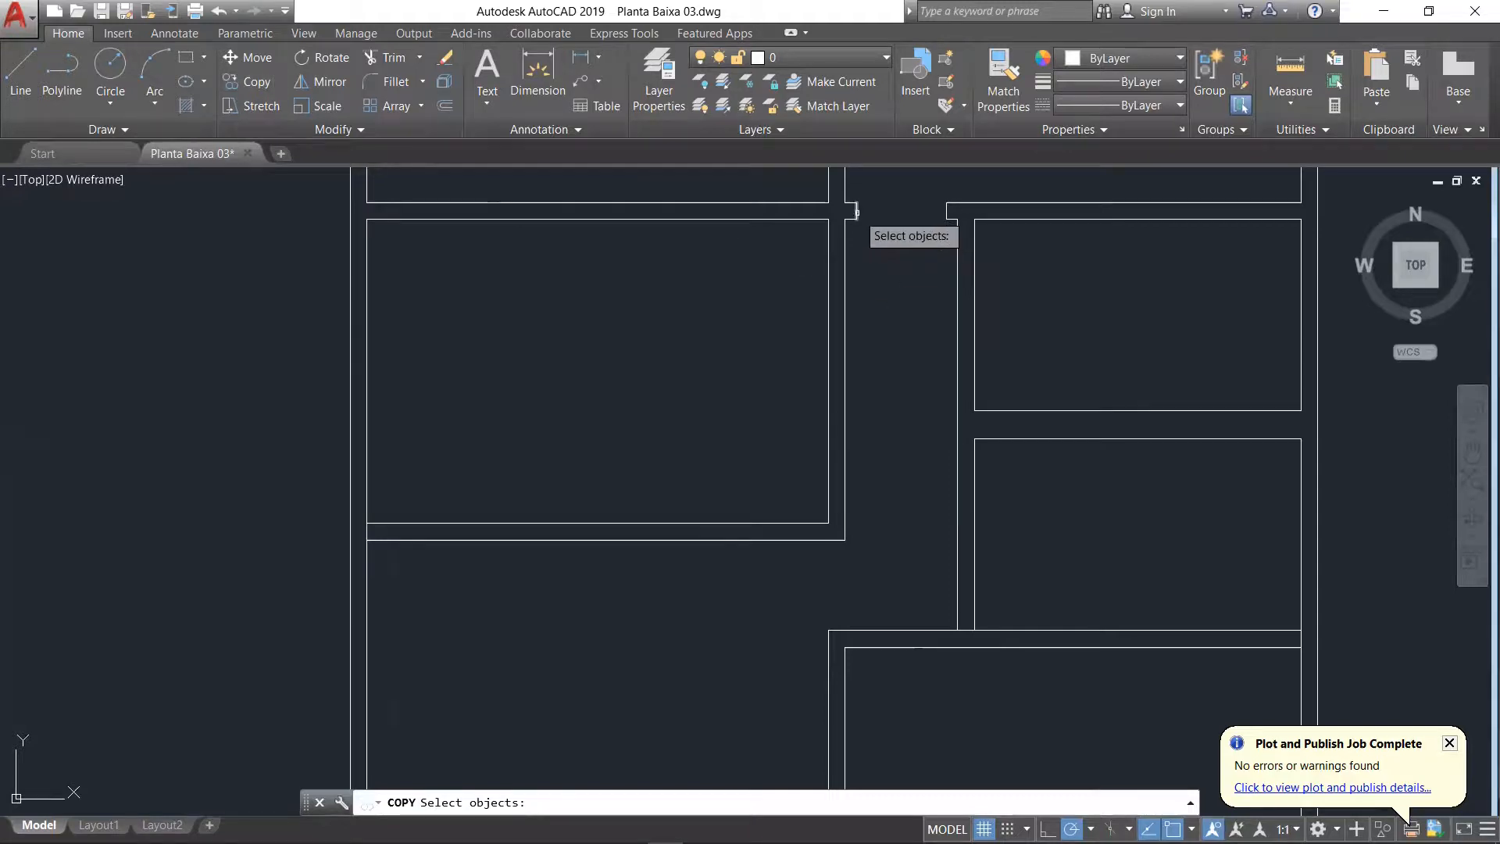
scroll(855, 209, "up", 5)
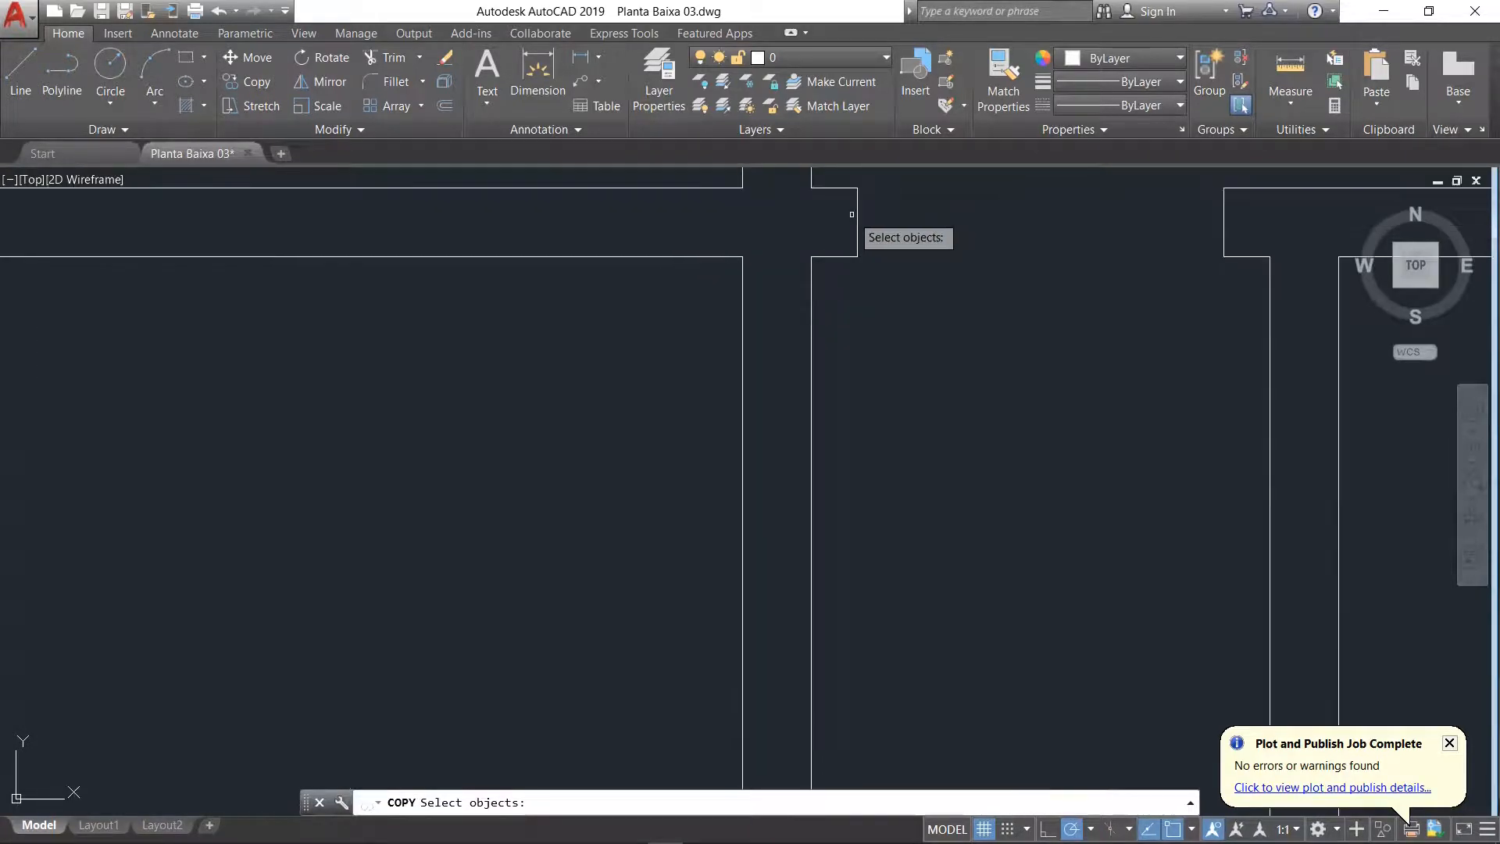
left_click(858, 214)
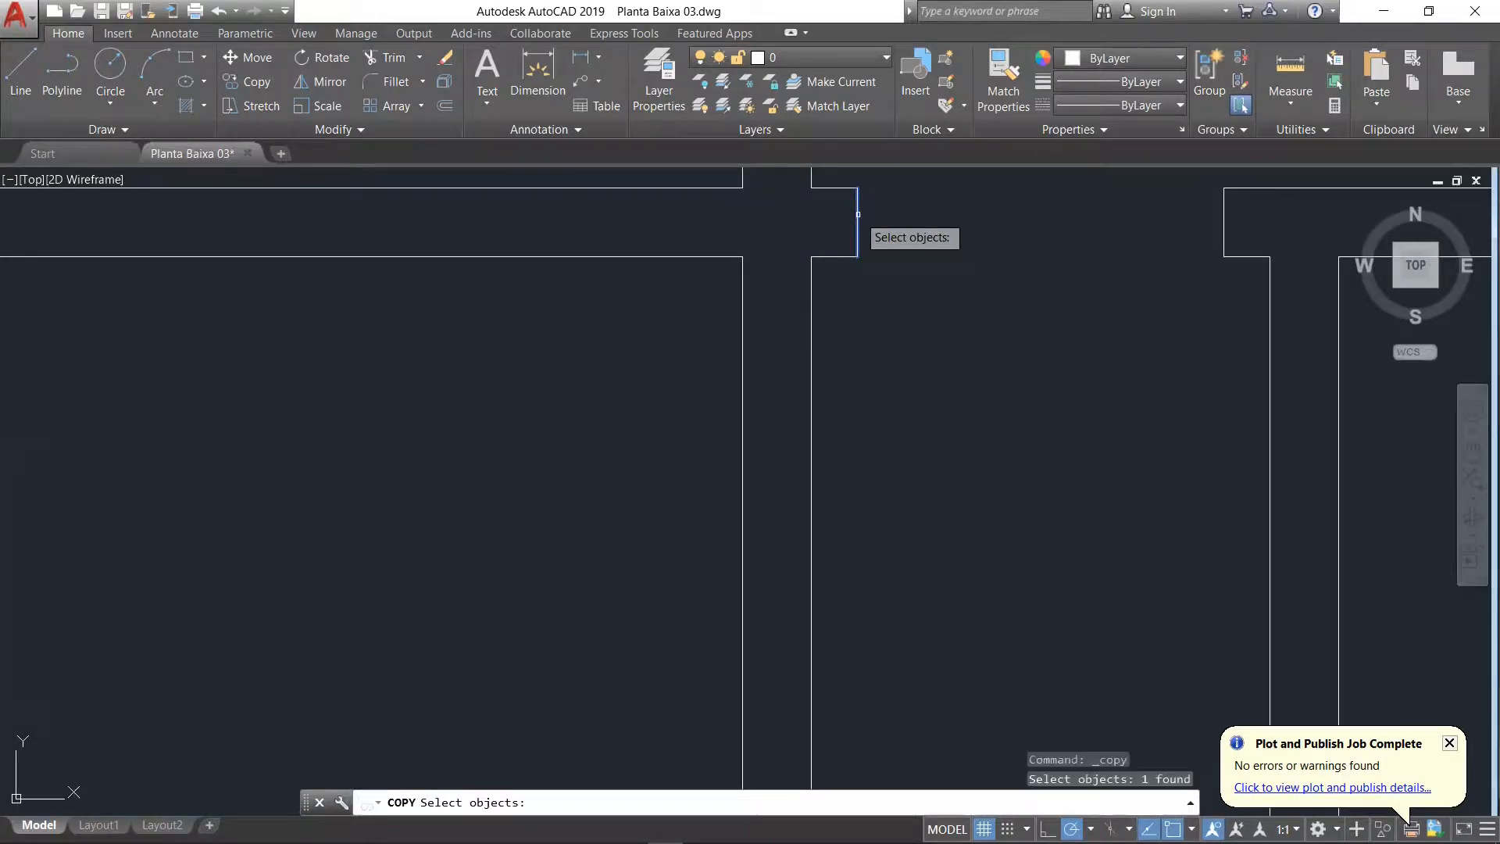
left_click(1223, 229)
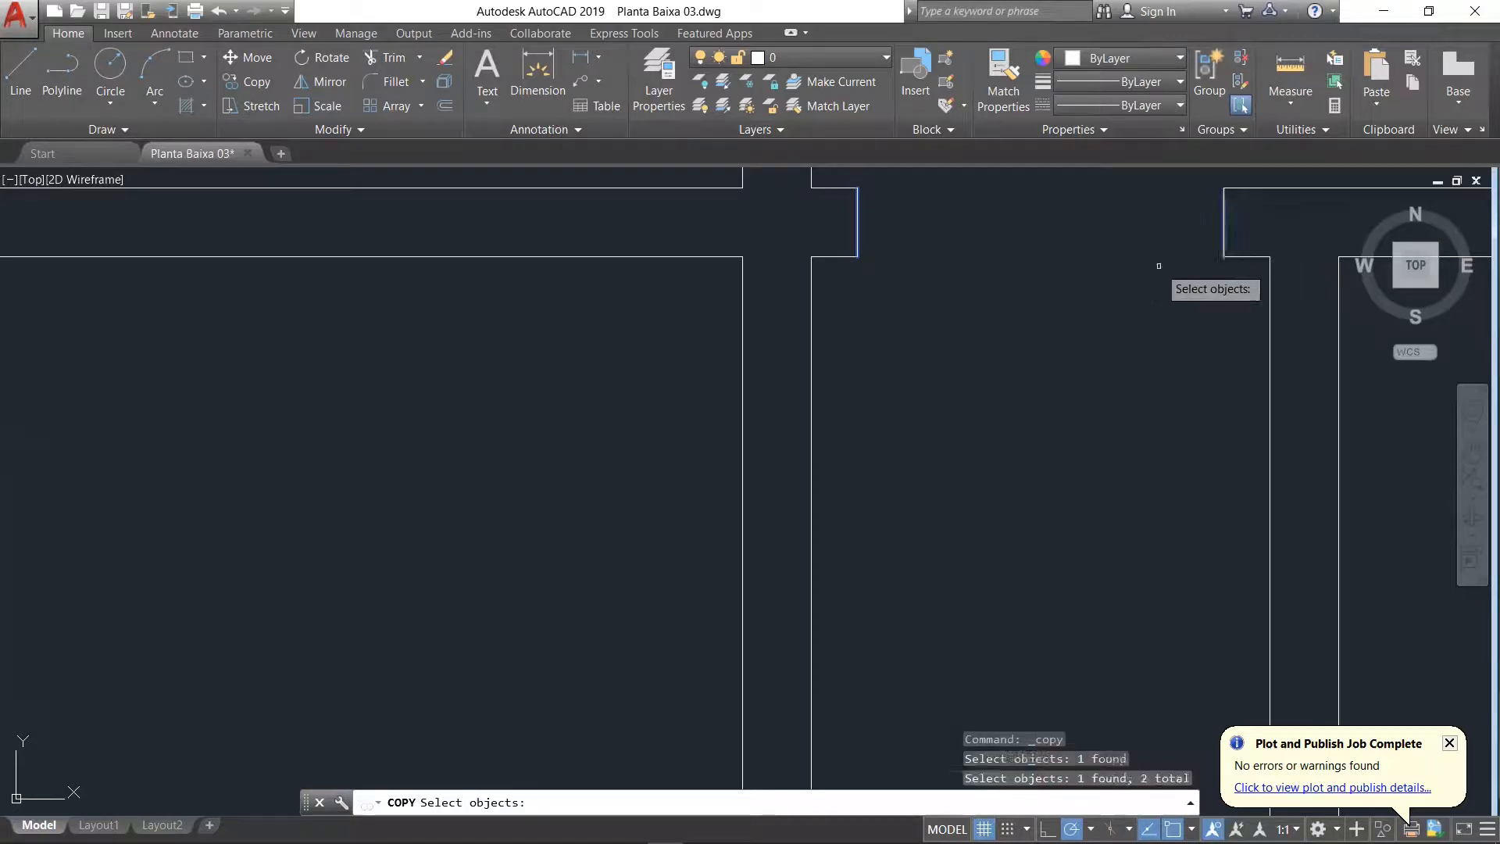
key("Return")
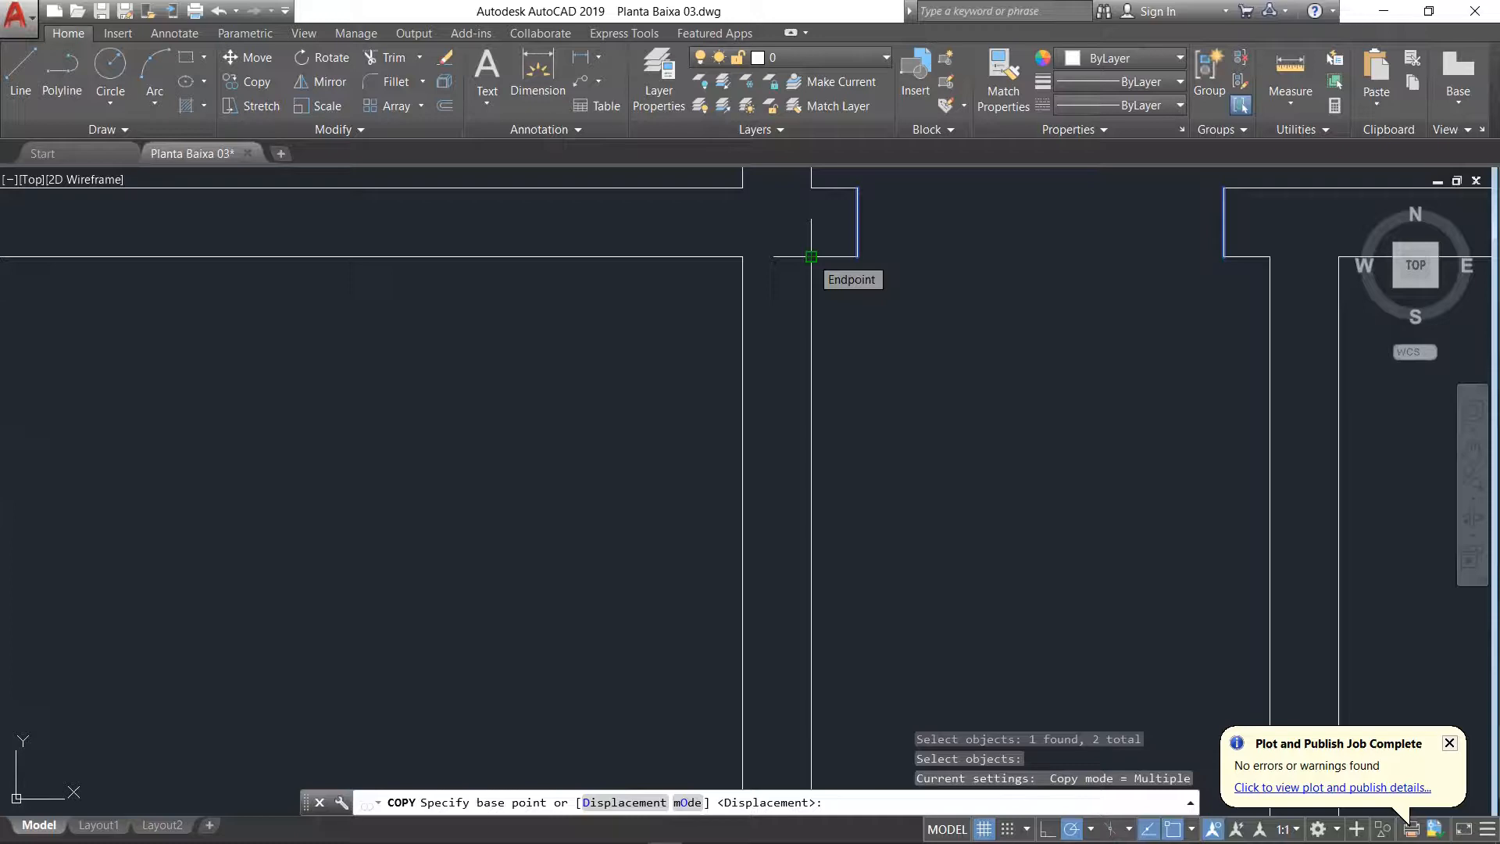
left_click(811, 256)
scroll(813, 257, "down", 2)
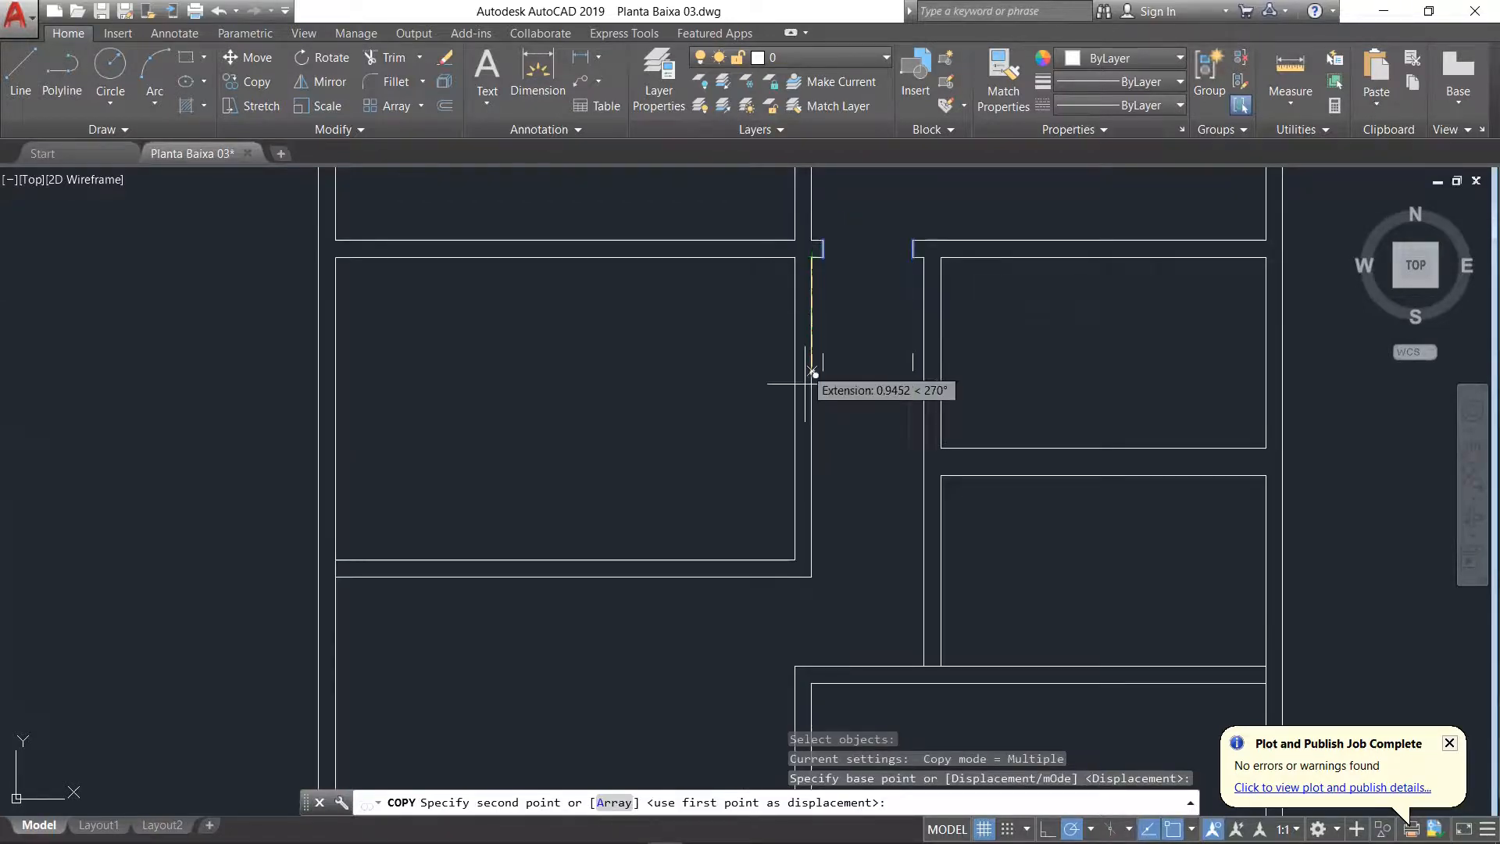
scroll(813, 676, "up", 3)
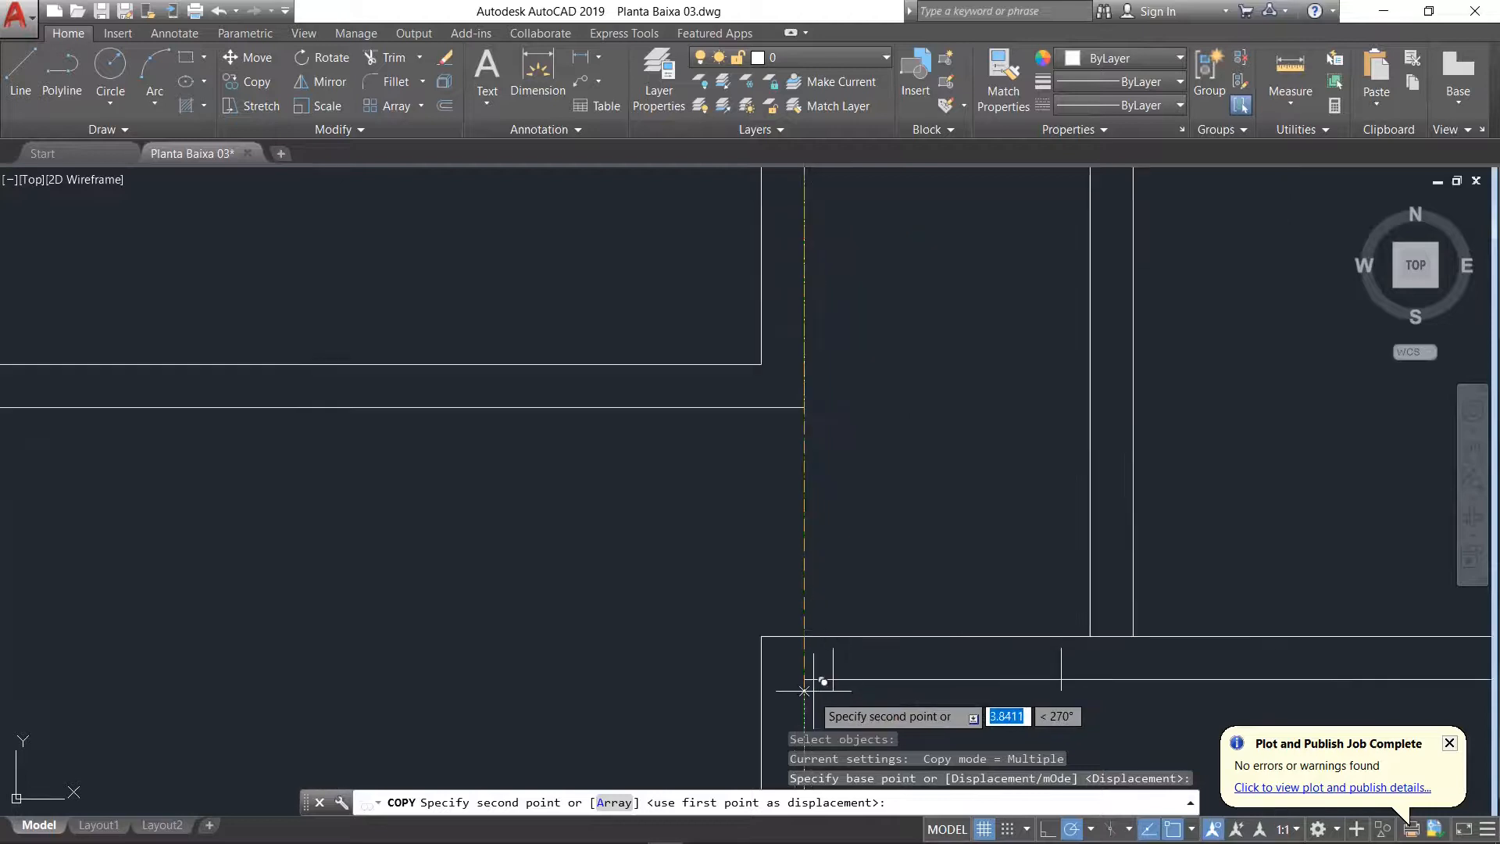
left_click(805, 678)
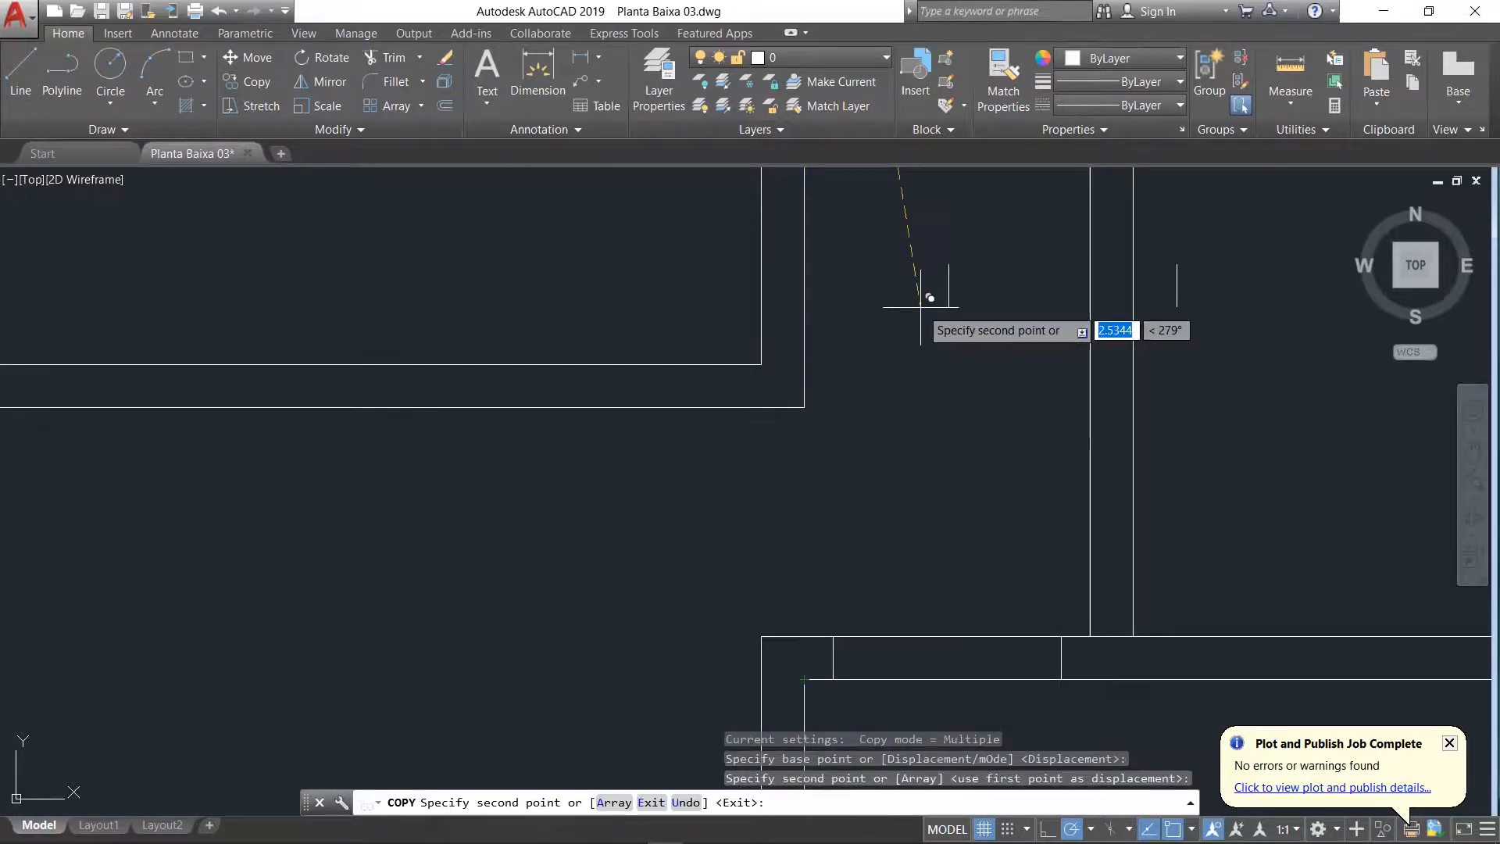
key("Return")
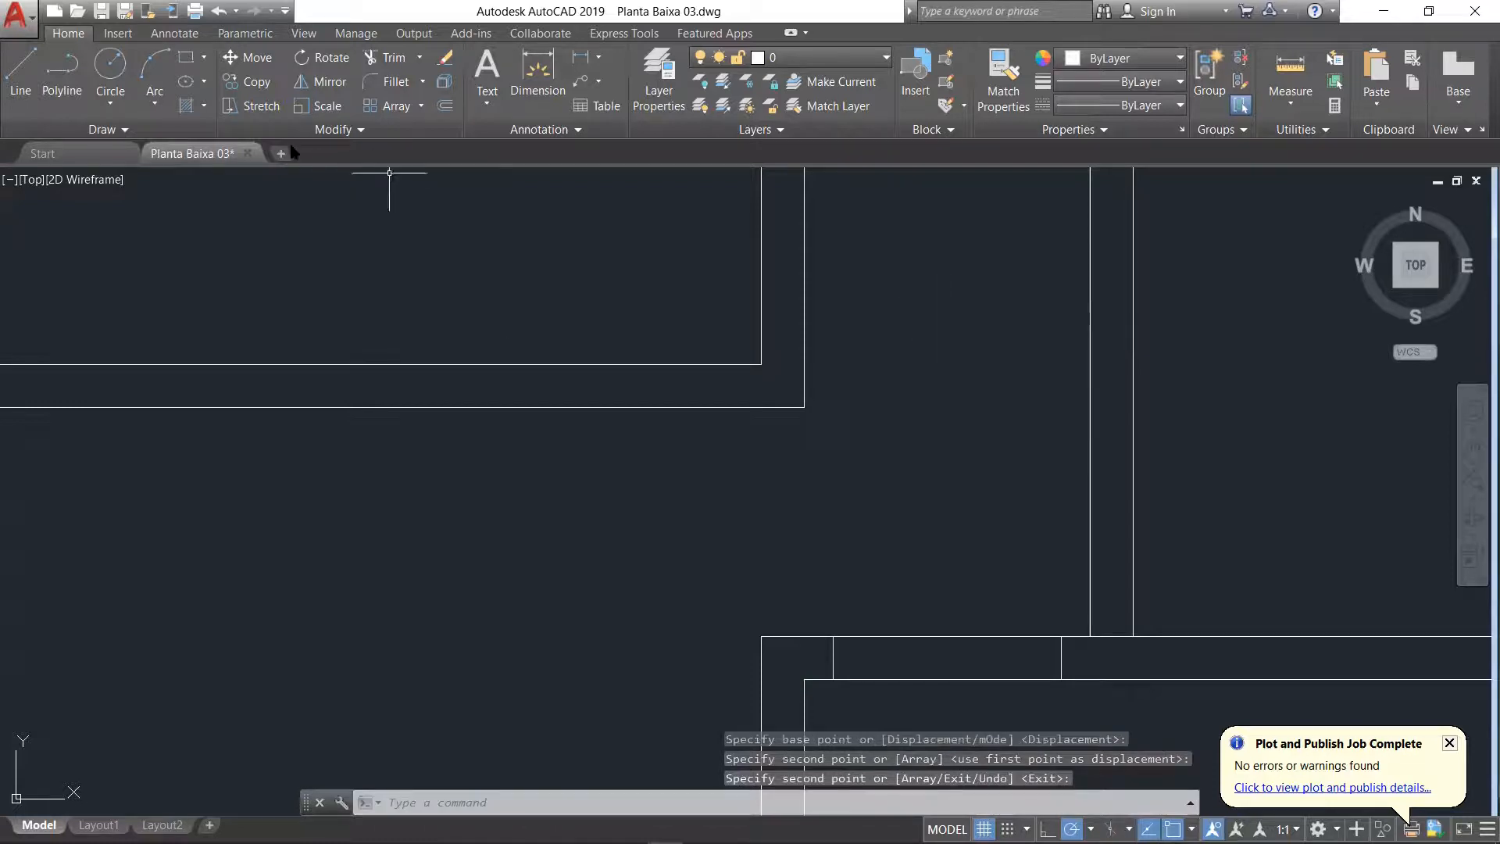
Step: Trim both lines of the corridor–Suíte wall between the copied jamb lines to open the doorway
left_click(393, 58)
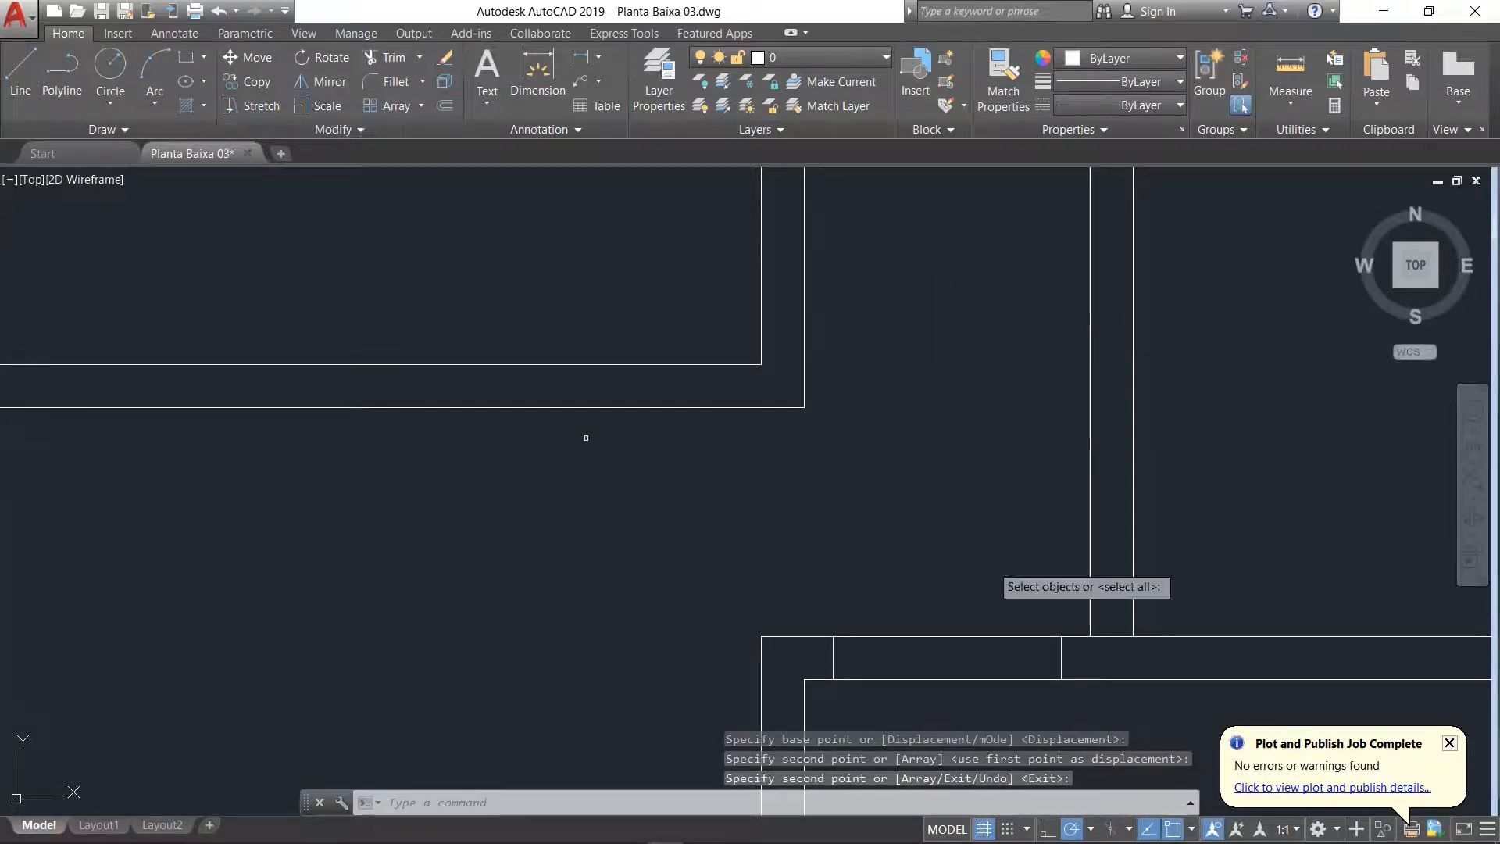
key("Return")
left_click(980, 593)
left_click(903, 734)
scroll(901, 703, "down", 4)
scroll(1057, 624, "up", 3)
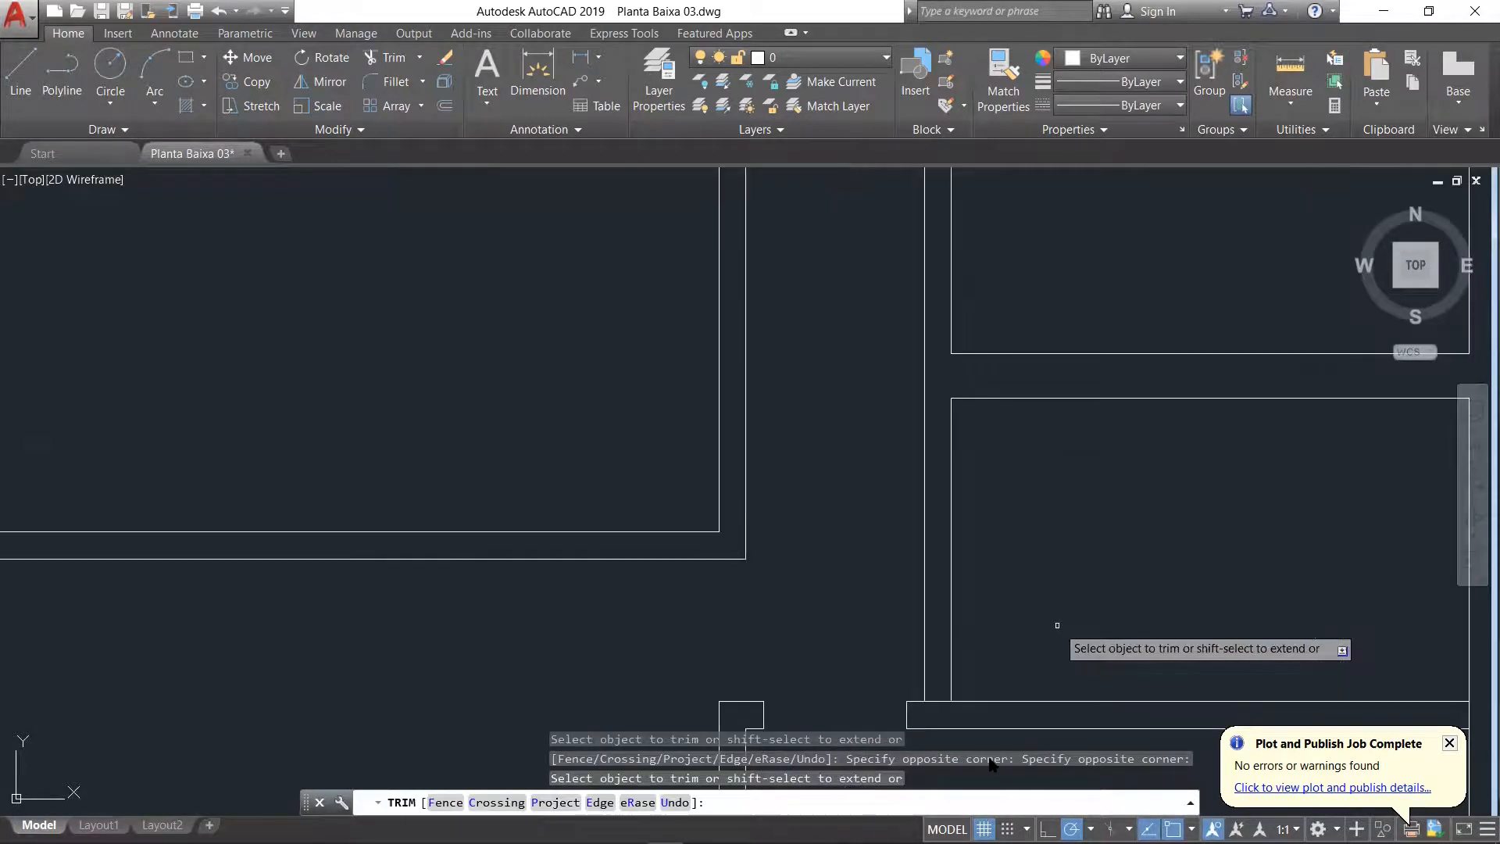
scroll(968, 642, "up", 3)
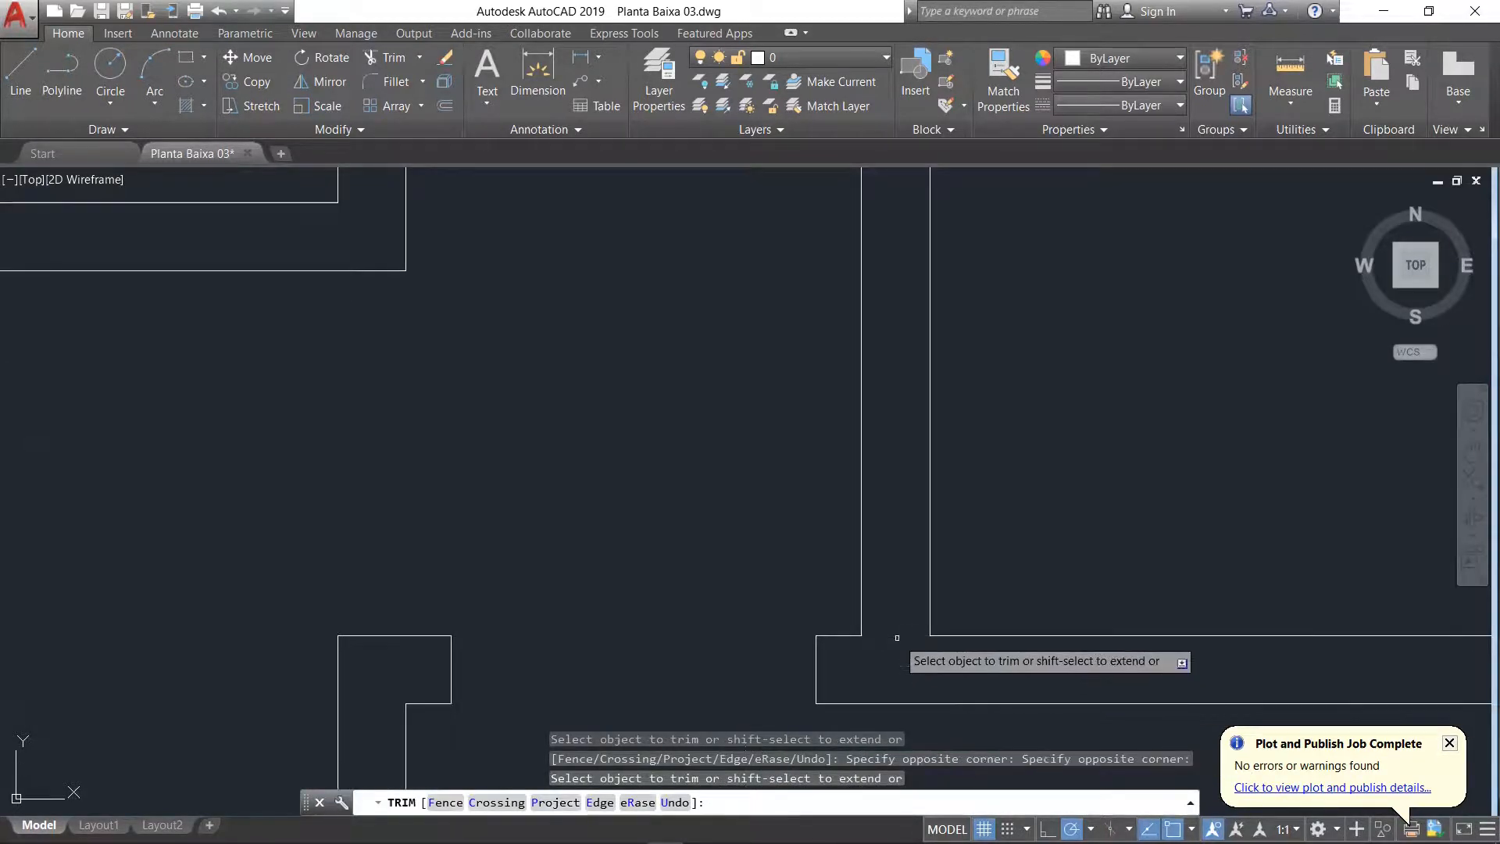
scroll(904, 649, "down", 4)
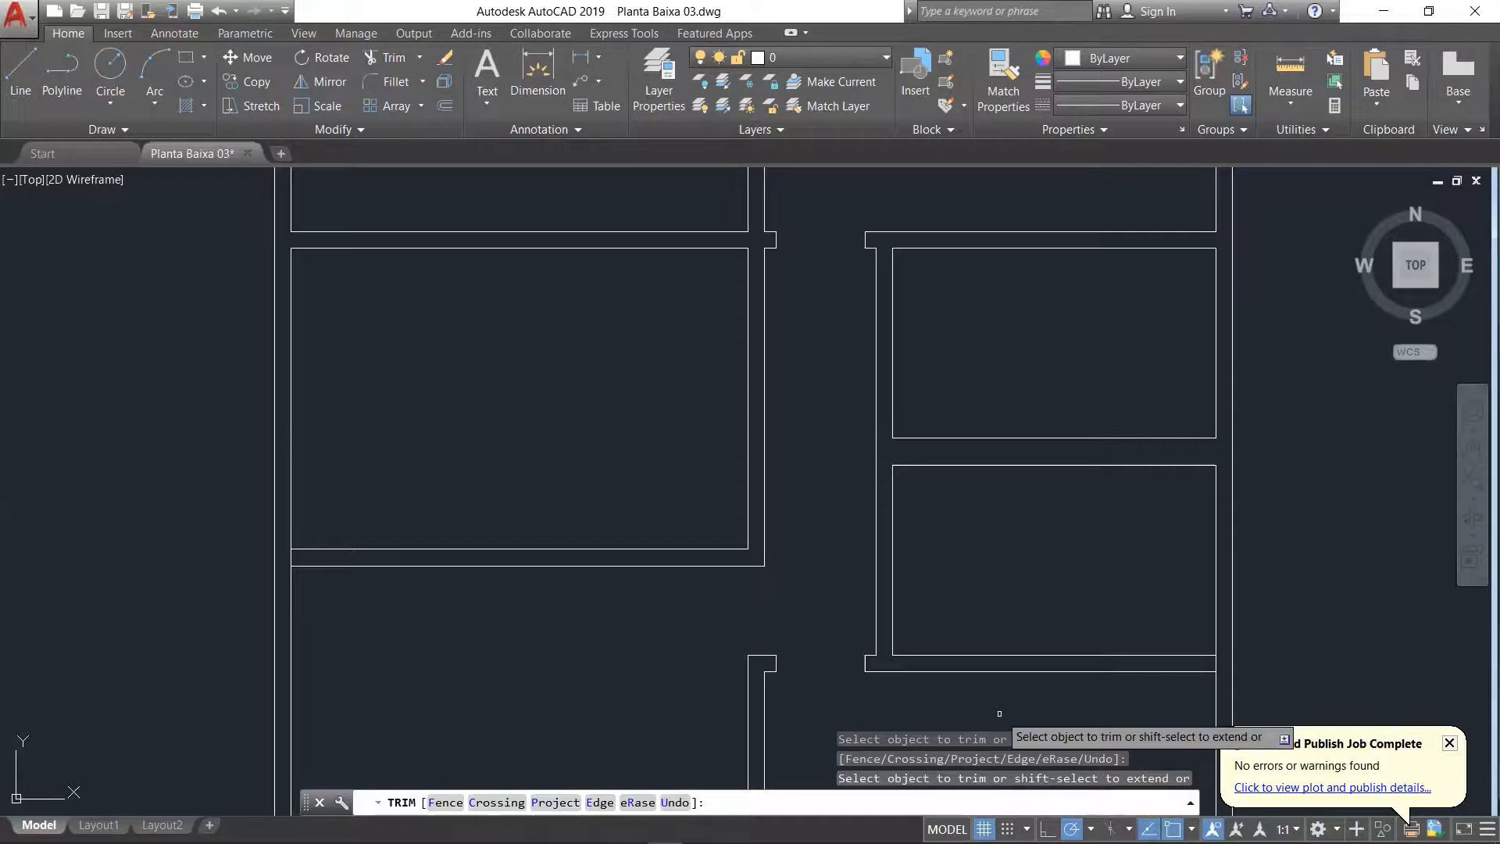
Step: Switch to the floor plan PDF in Acrobat Reader and examine the door openings of the Suíte and Banho
key("alt+Tab")
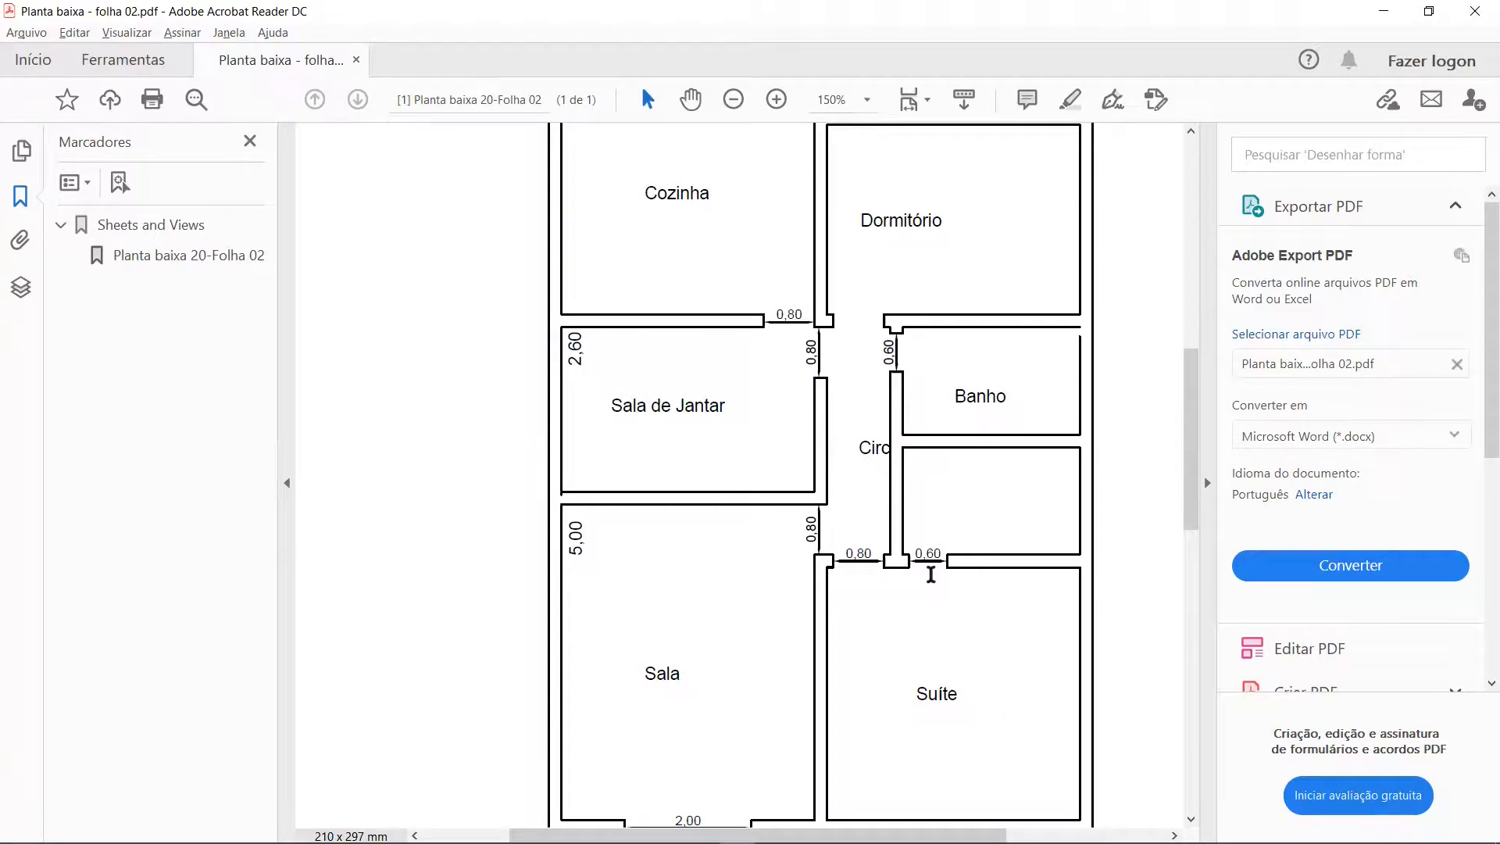
scroll(928, 568, "up", 4, "ctrl")
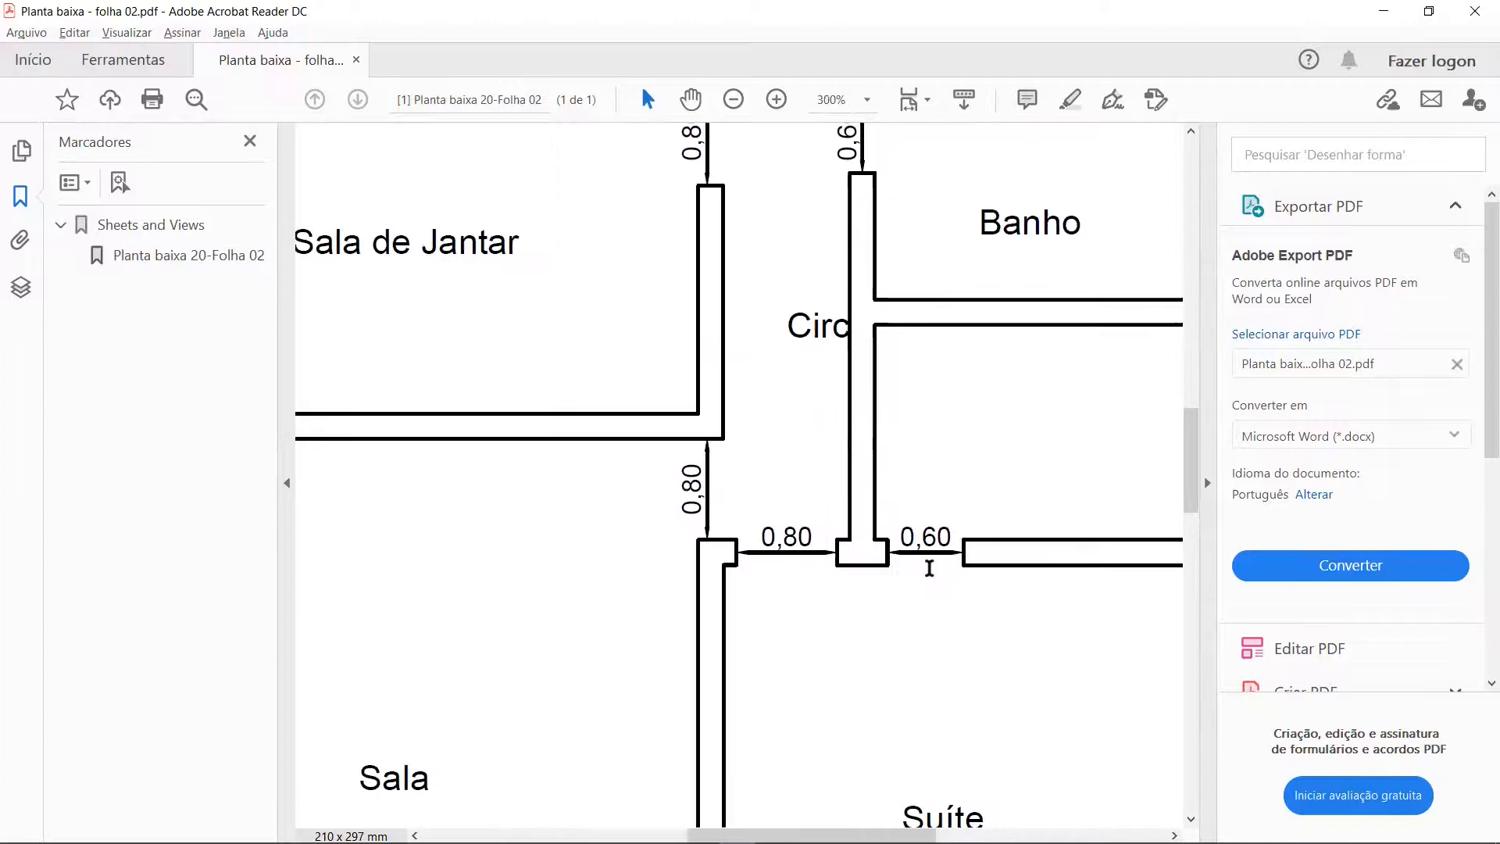
scroll(929, 568, "down", 3, "ctrl")
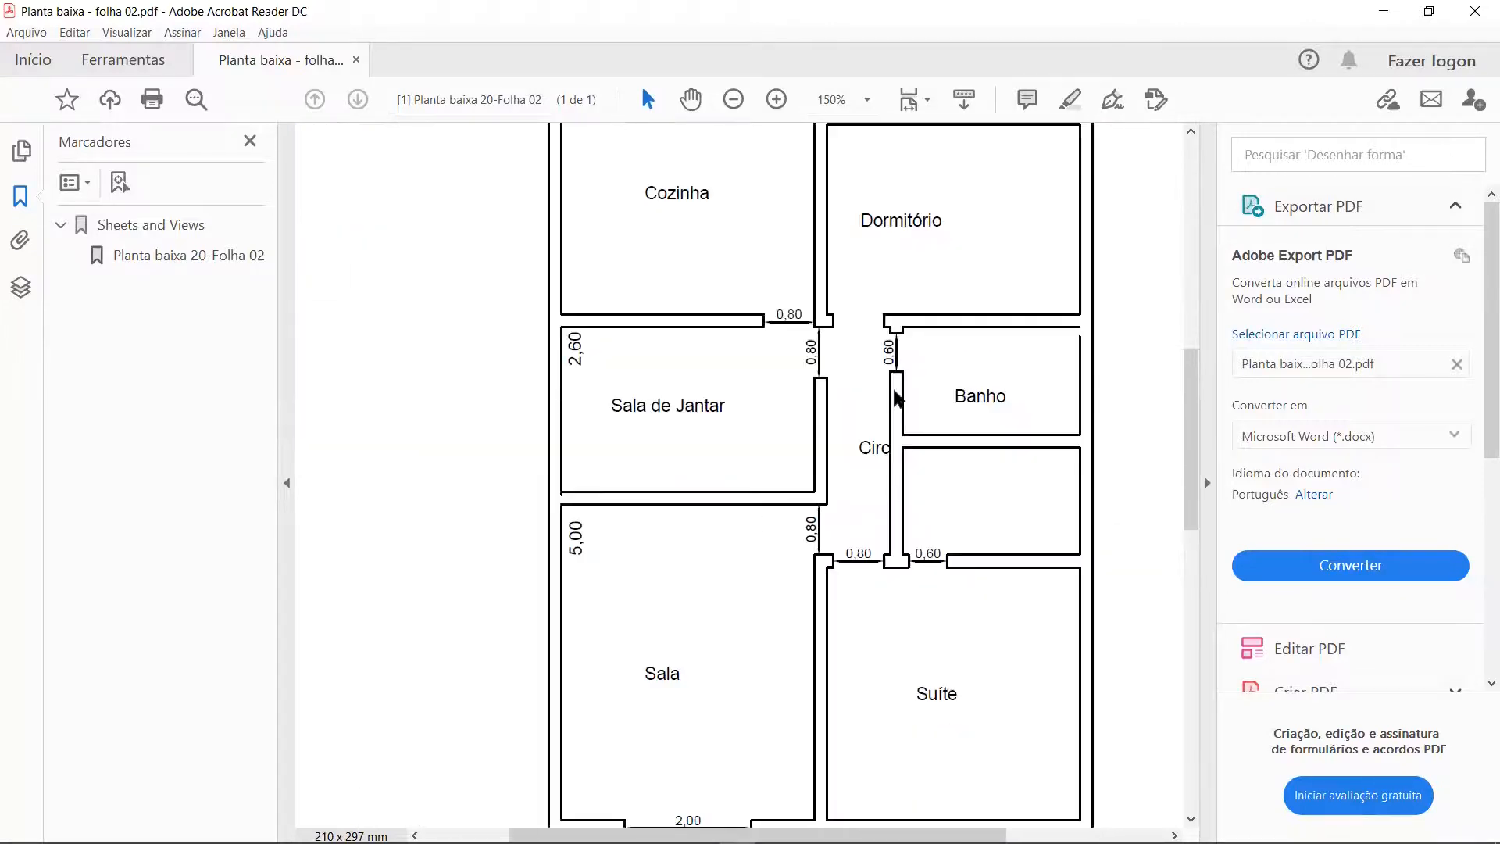
scroll(908, 334, "up", 2, "ctrl")
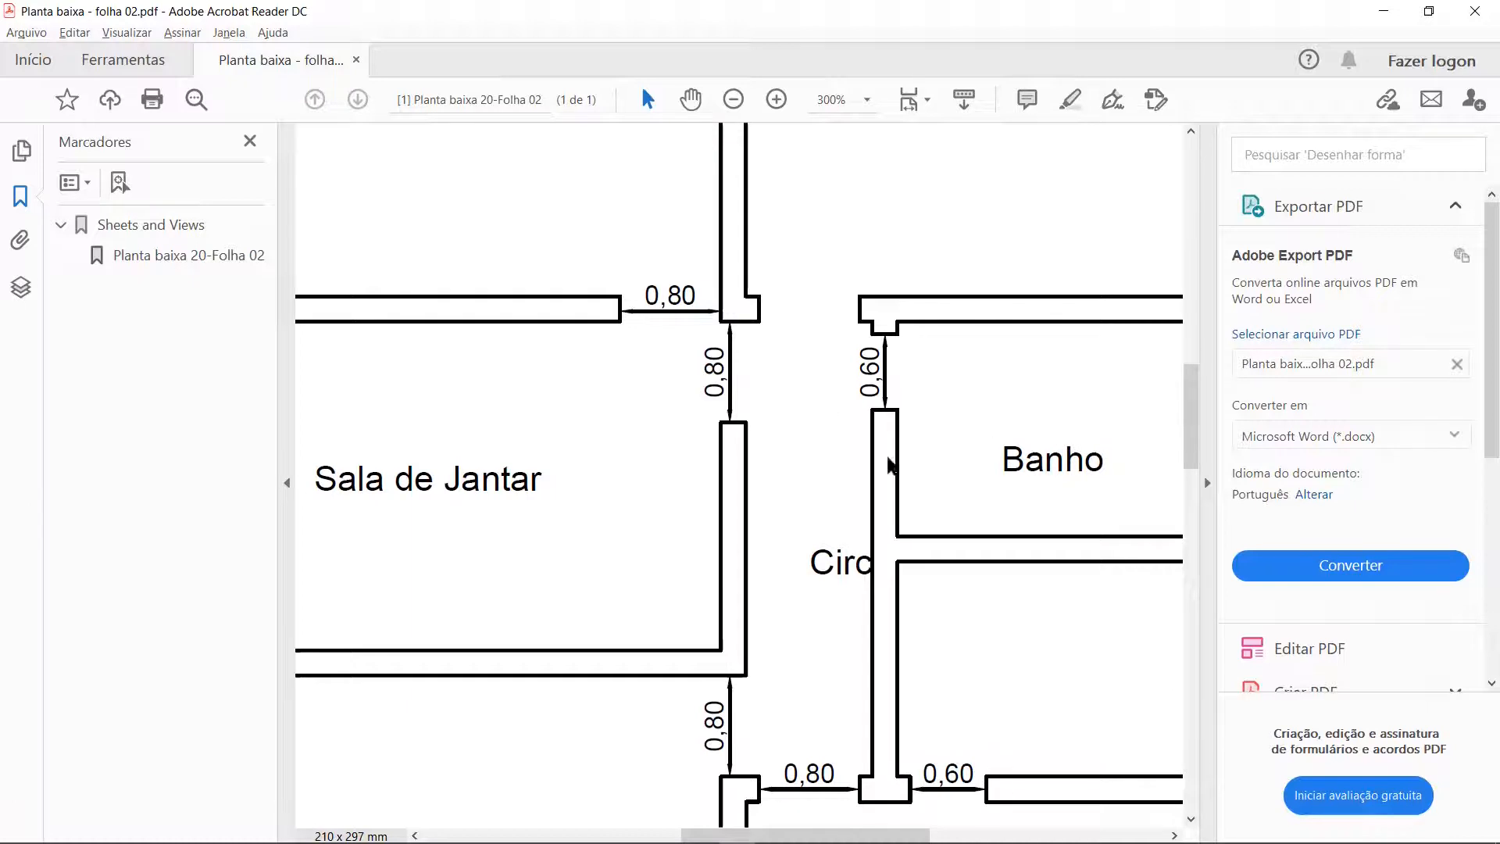
Step: In AutoCAD, draw a jamb line across the Suíte's upper wall, 0.1 to the right of the lower-left inner corner of the room below Banho
key("alt+Tab")
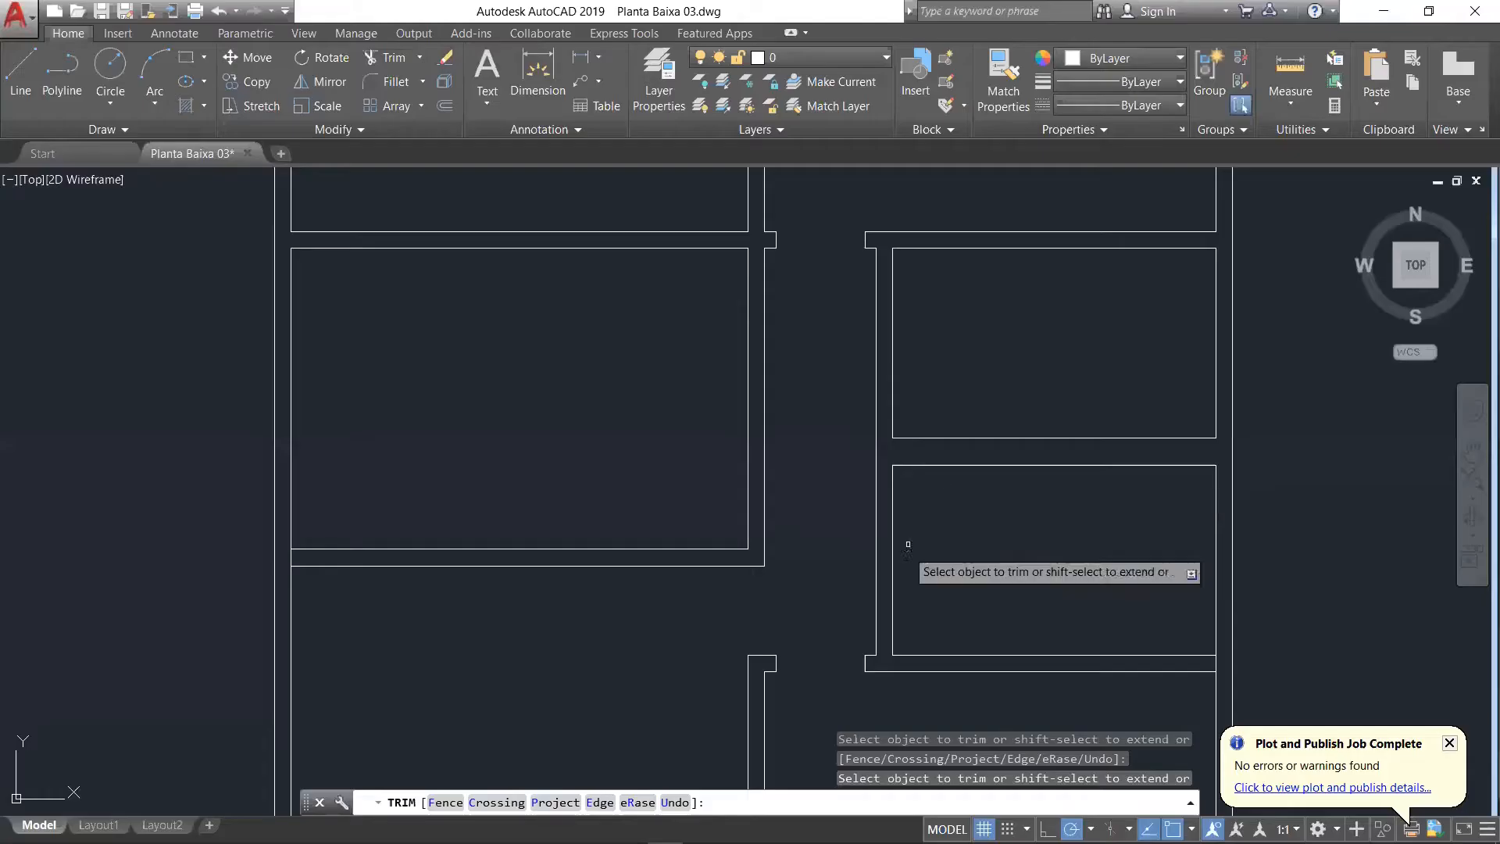
key("Escape")
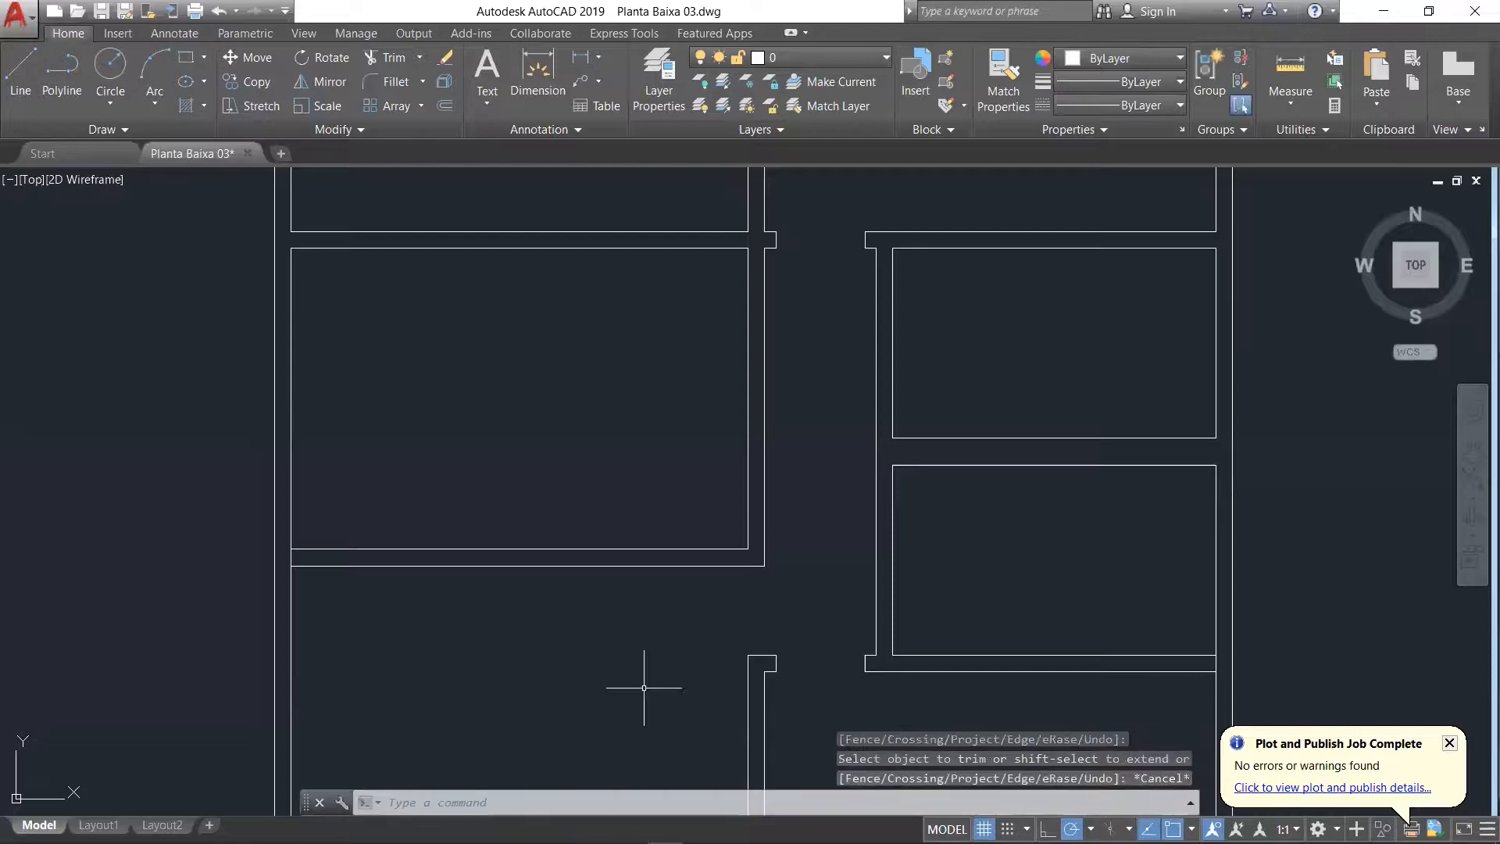
left_click(20, 74)
scroll(1005, 596, "up", 4)
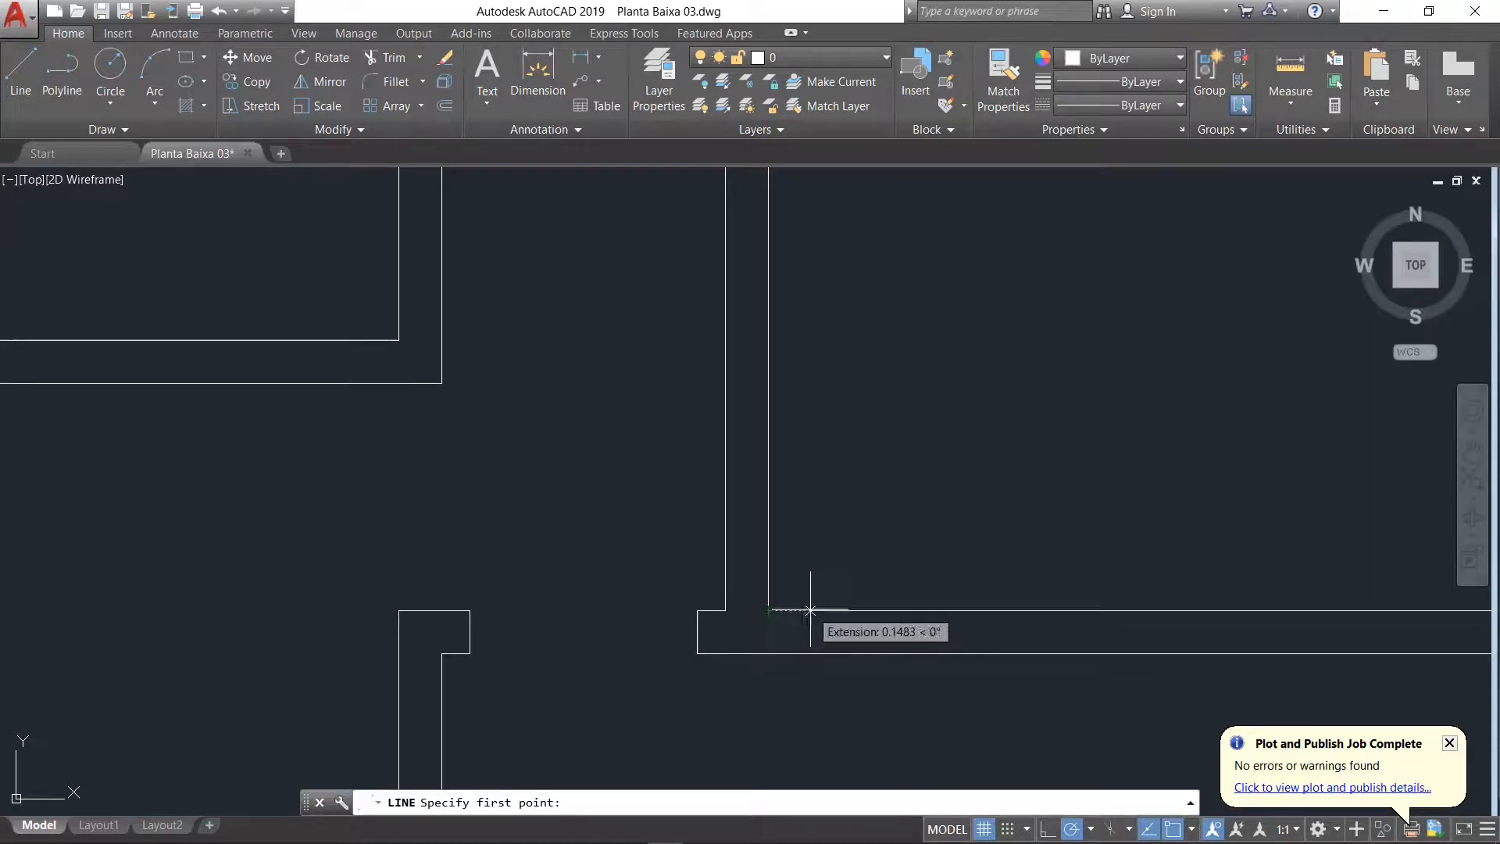
type(".")
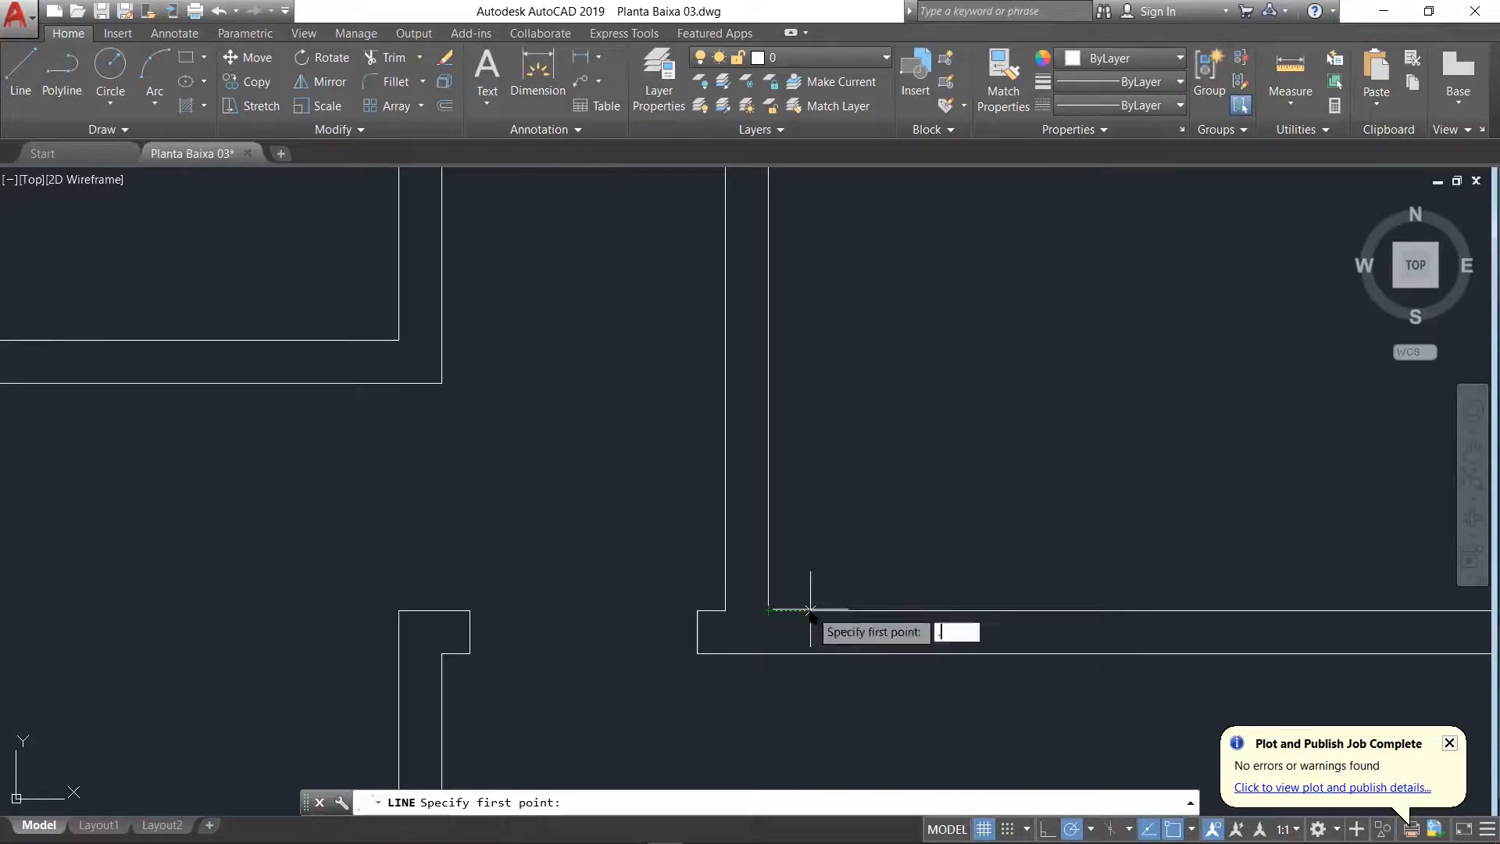
type("1")
key("Return")
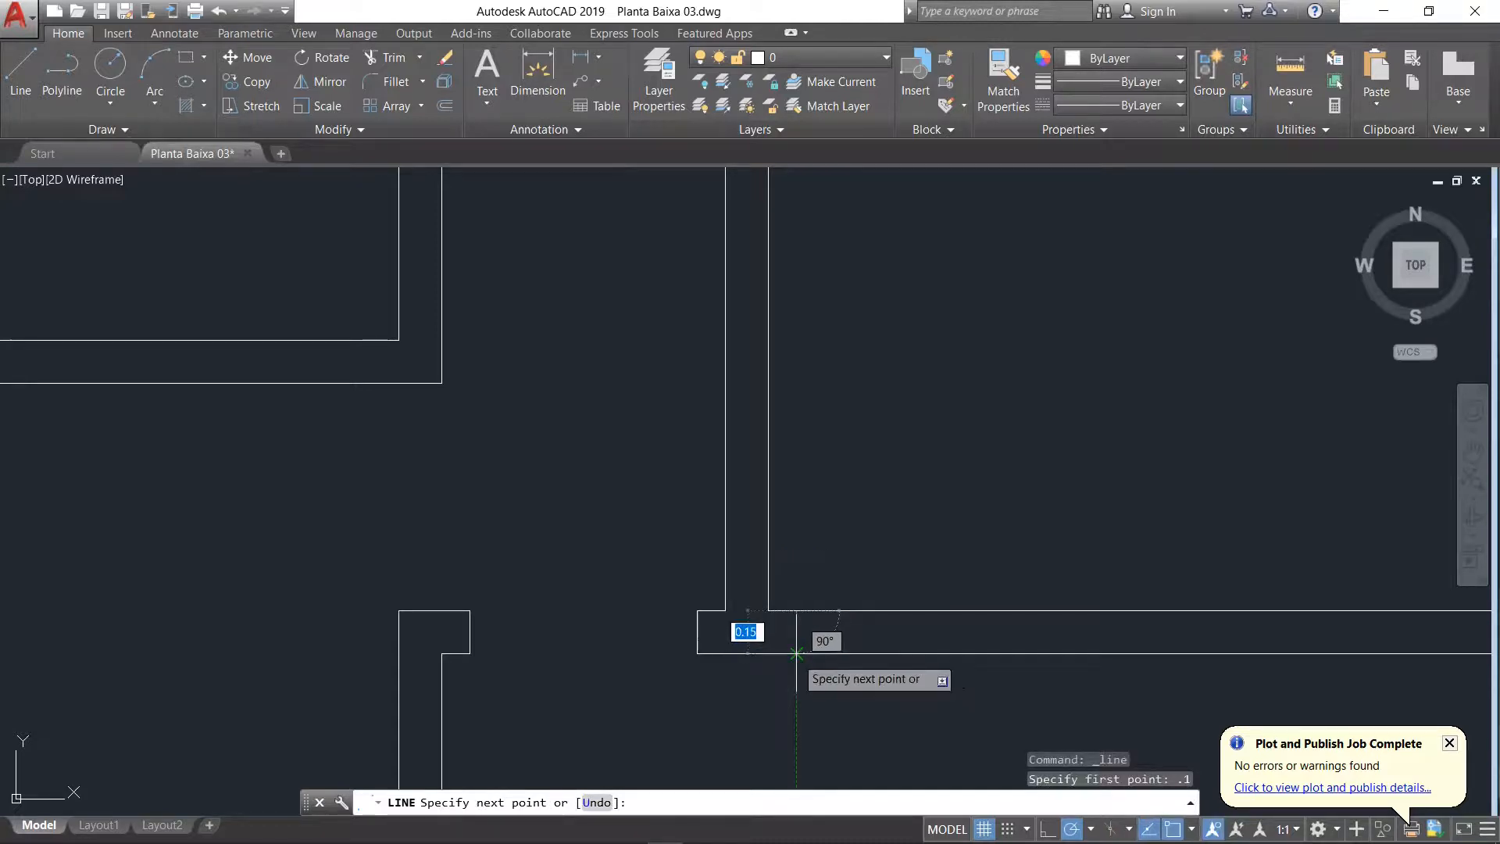
left_click(796, 653)
key("Return")
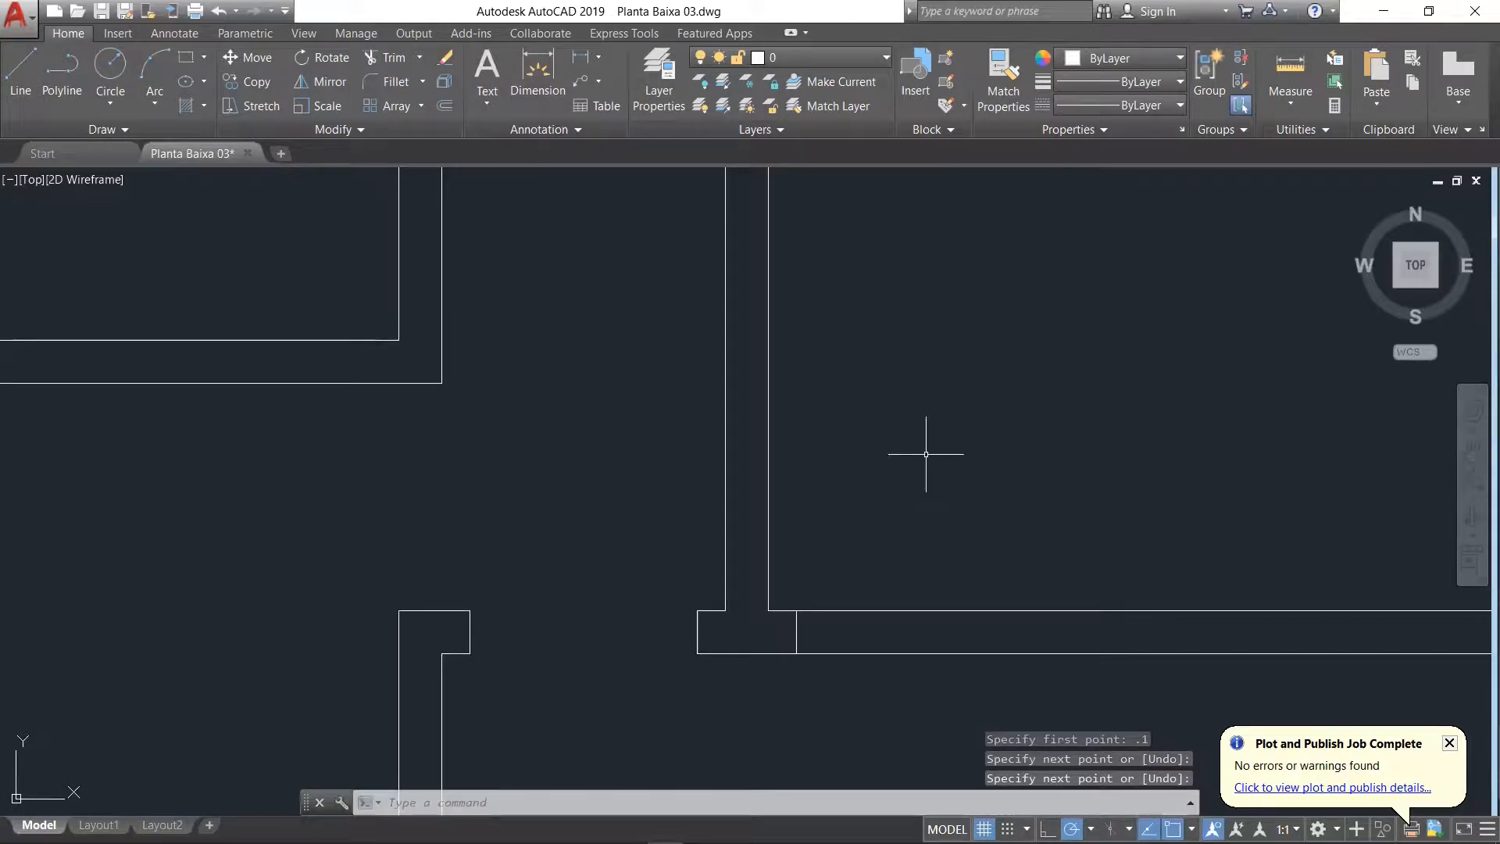
Step: Offset the new jamb line 0.6 to the right within the Suíte's upper wall
type("o")
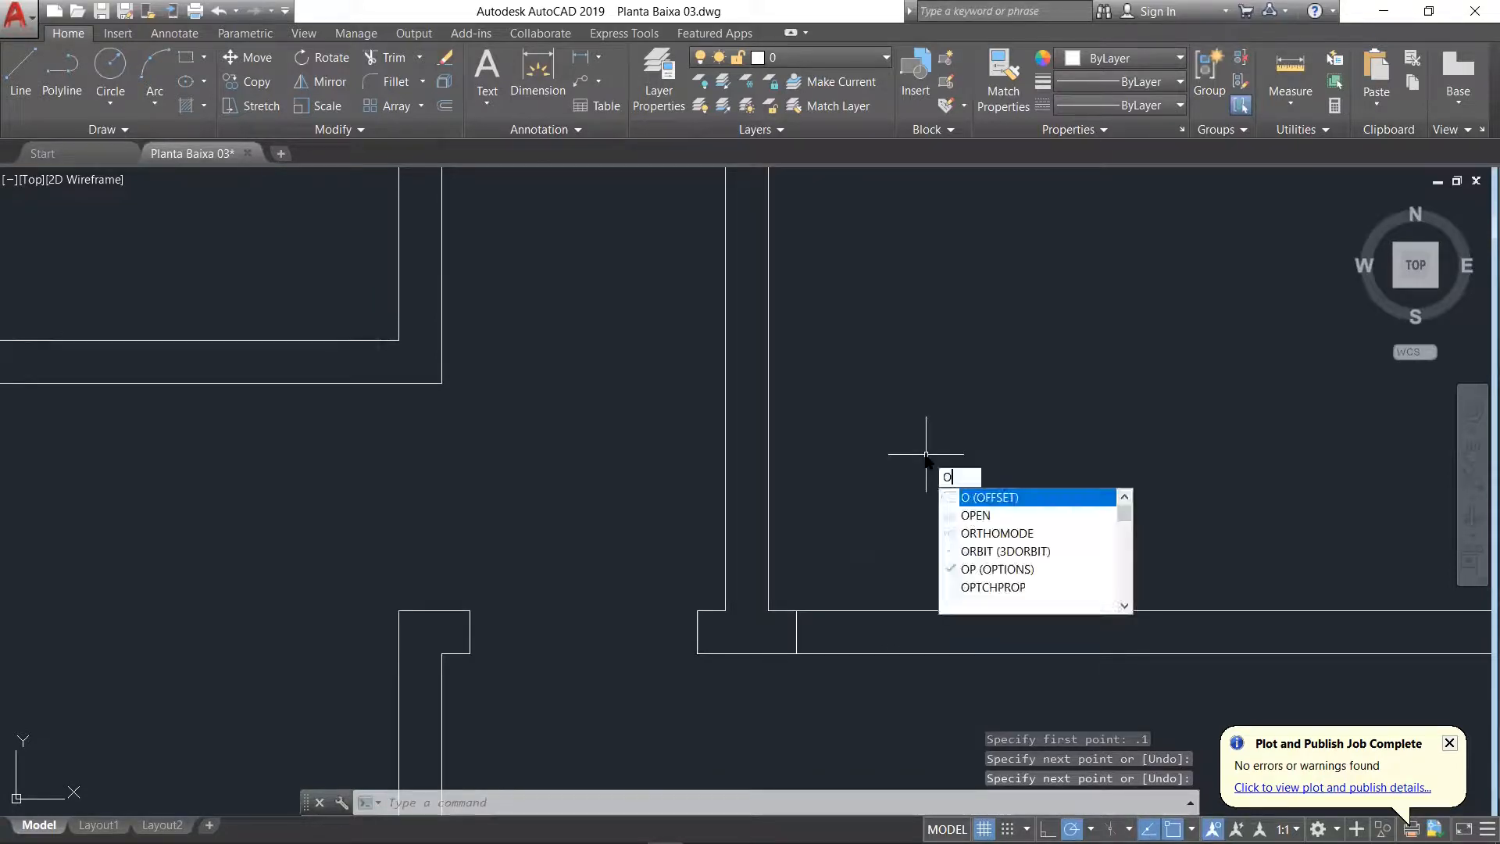
key("Return")
type(".6")
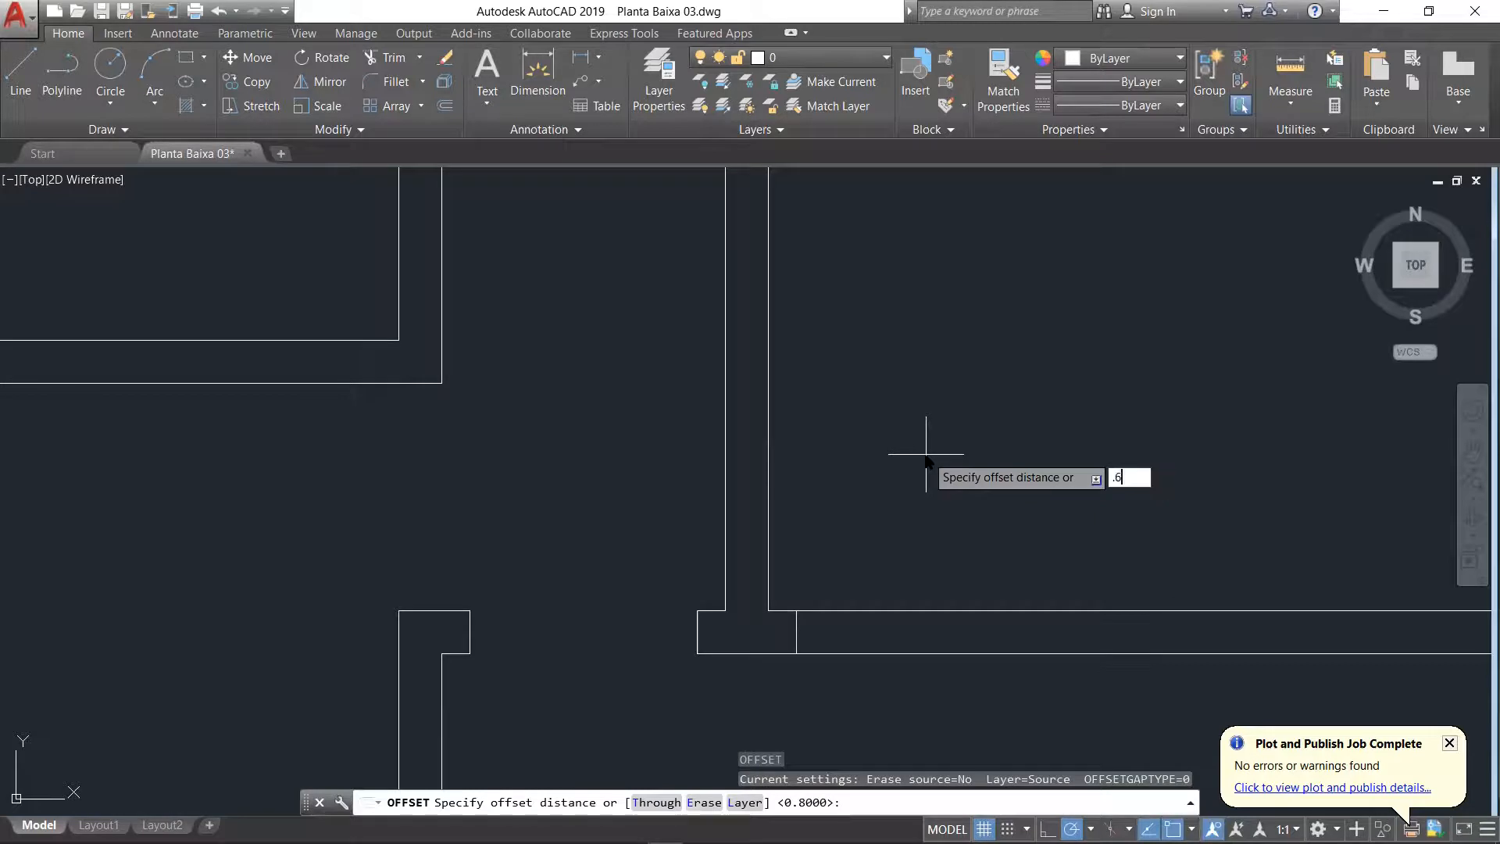
key("Return")
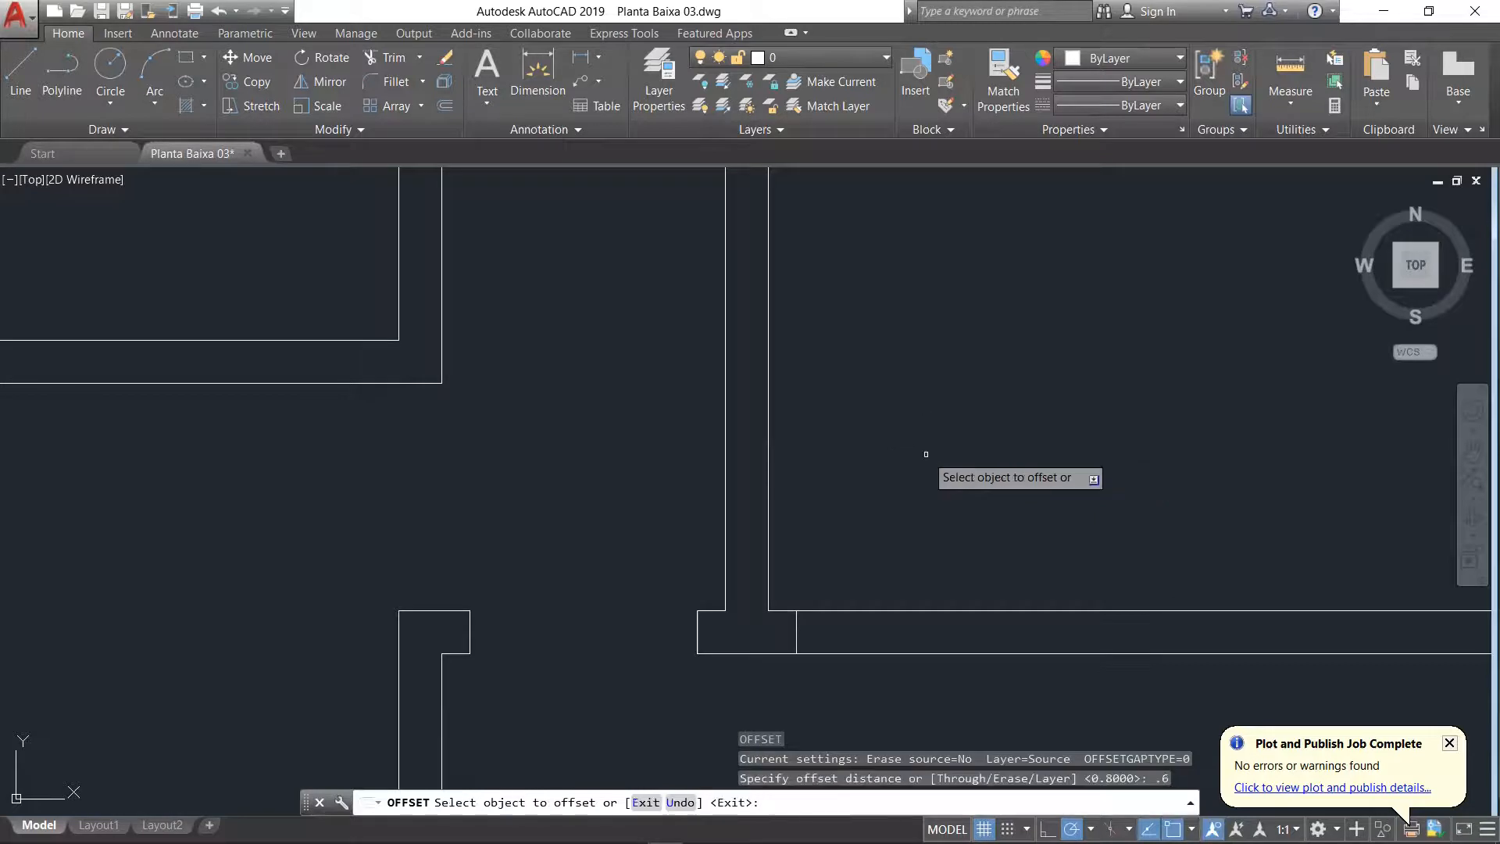
left_click(796, 628)
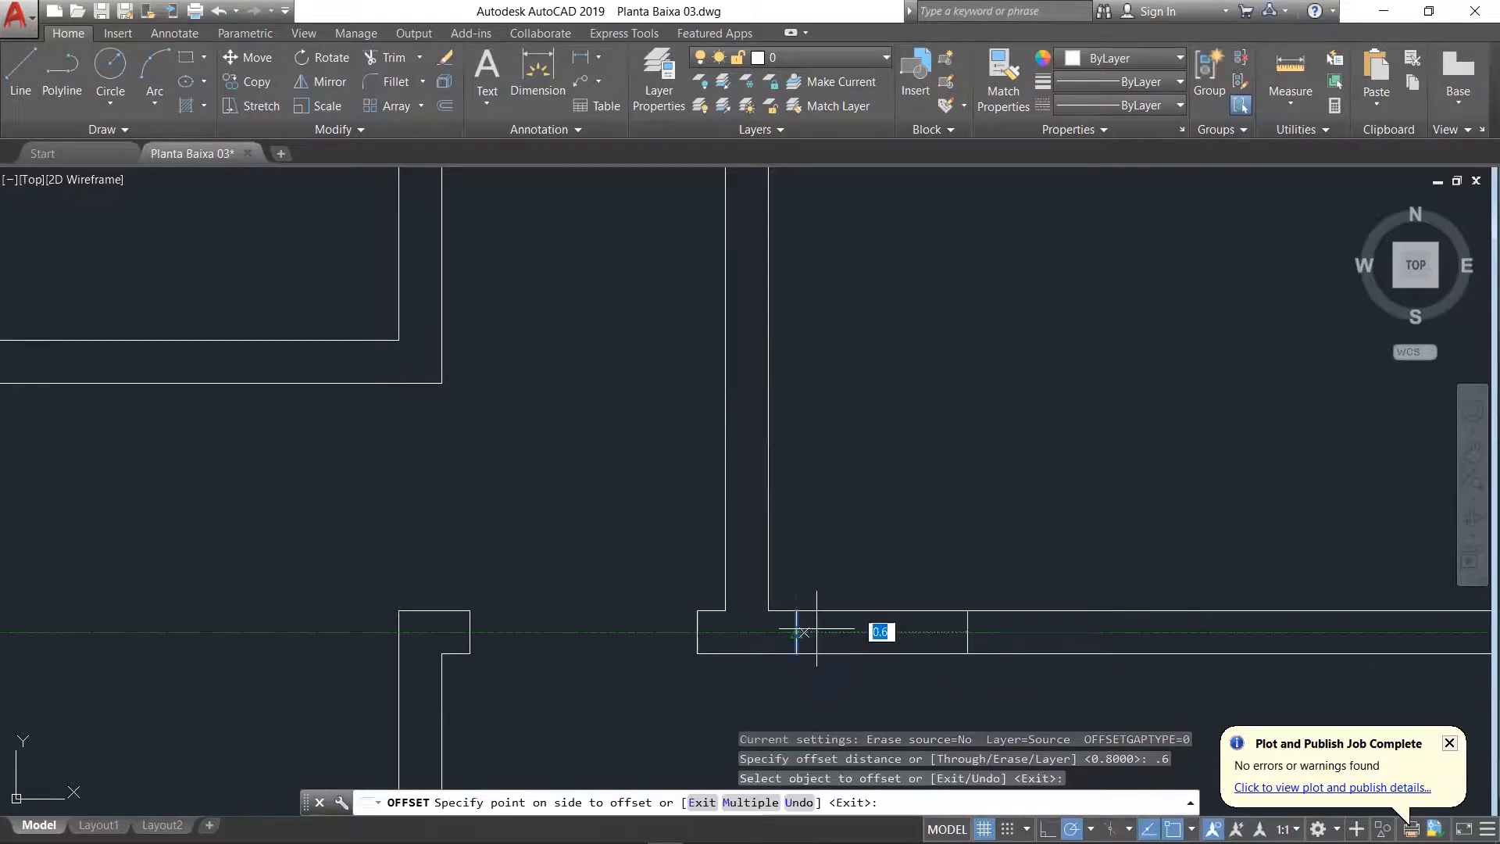
left_click(877, 629)
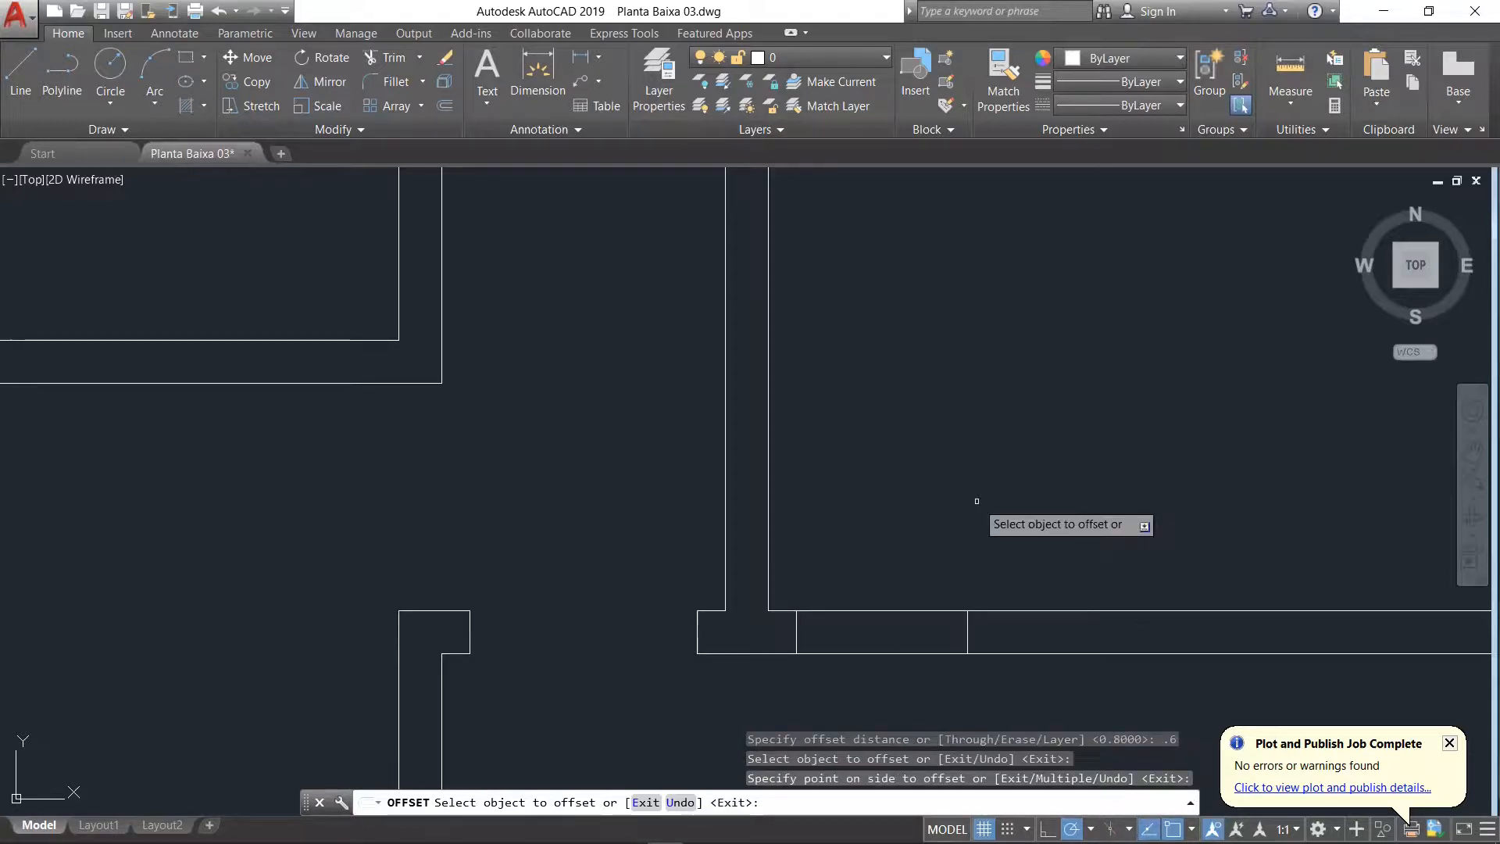
key("Return")
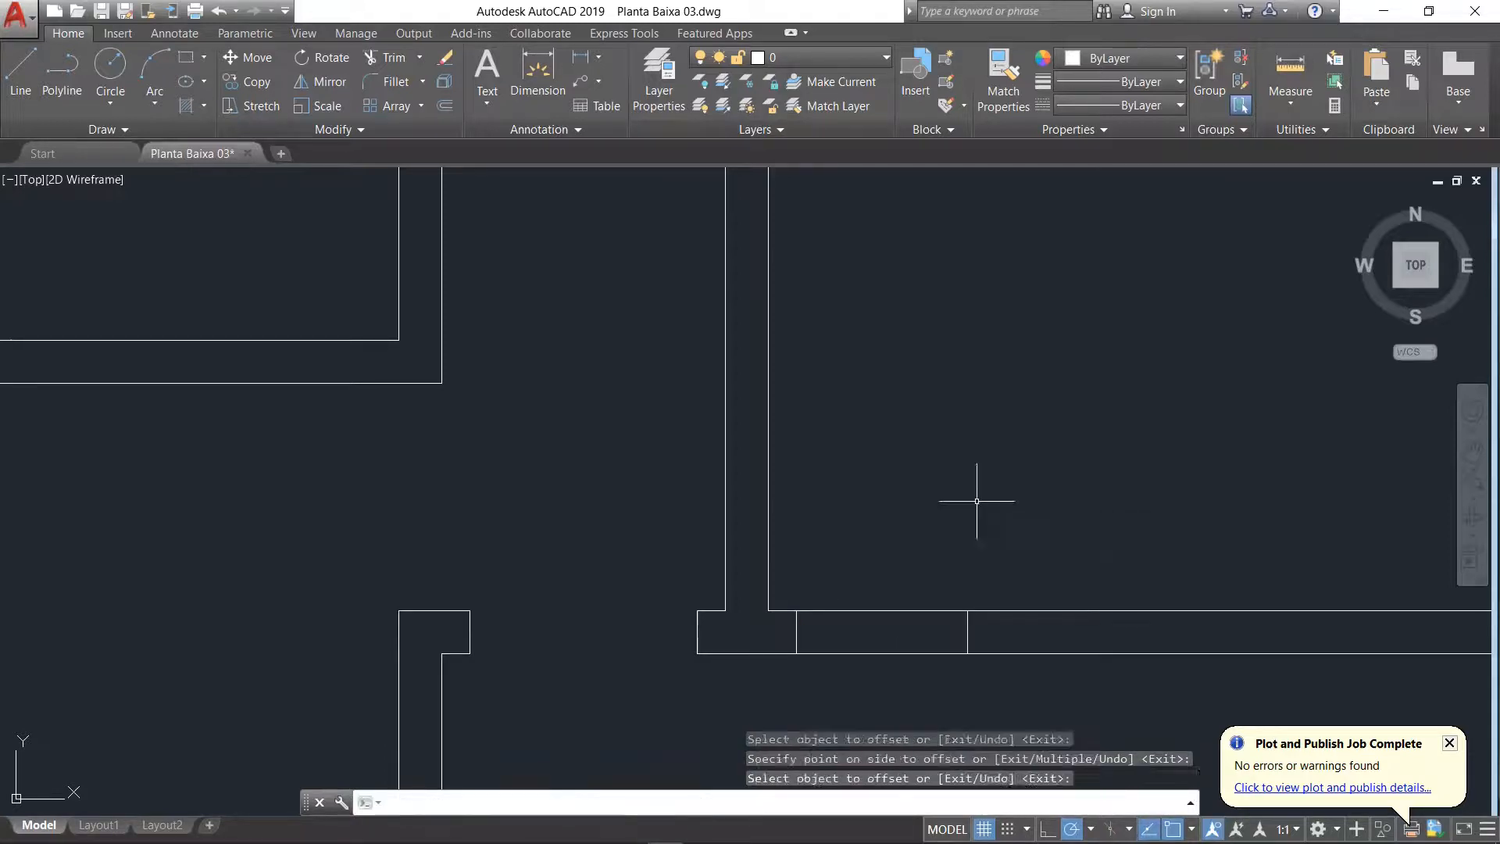
Step: Trim both wall lines between the 0.6-spaced jambs to open the doorway between the Suíte and the room below Banho
left_click(387, 58)
key("Return")
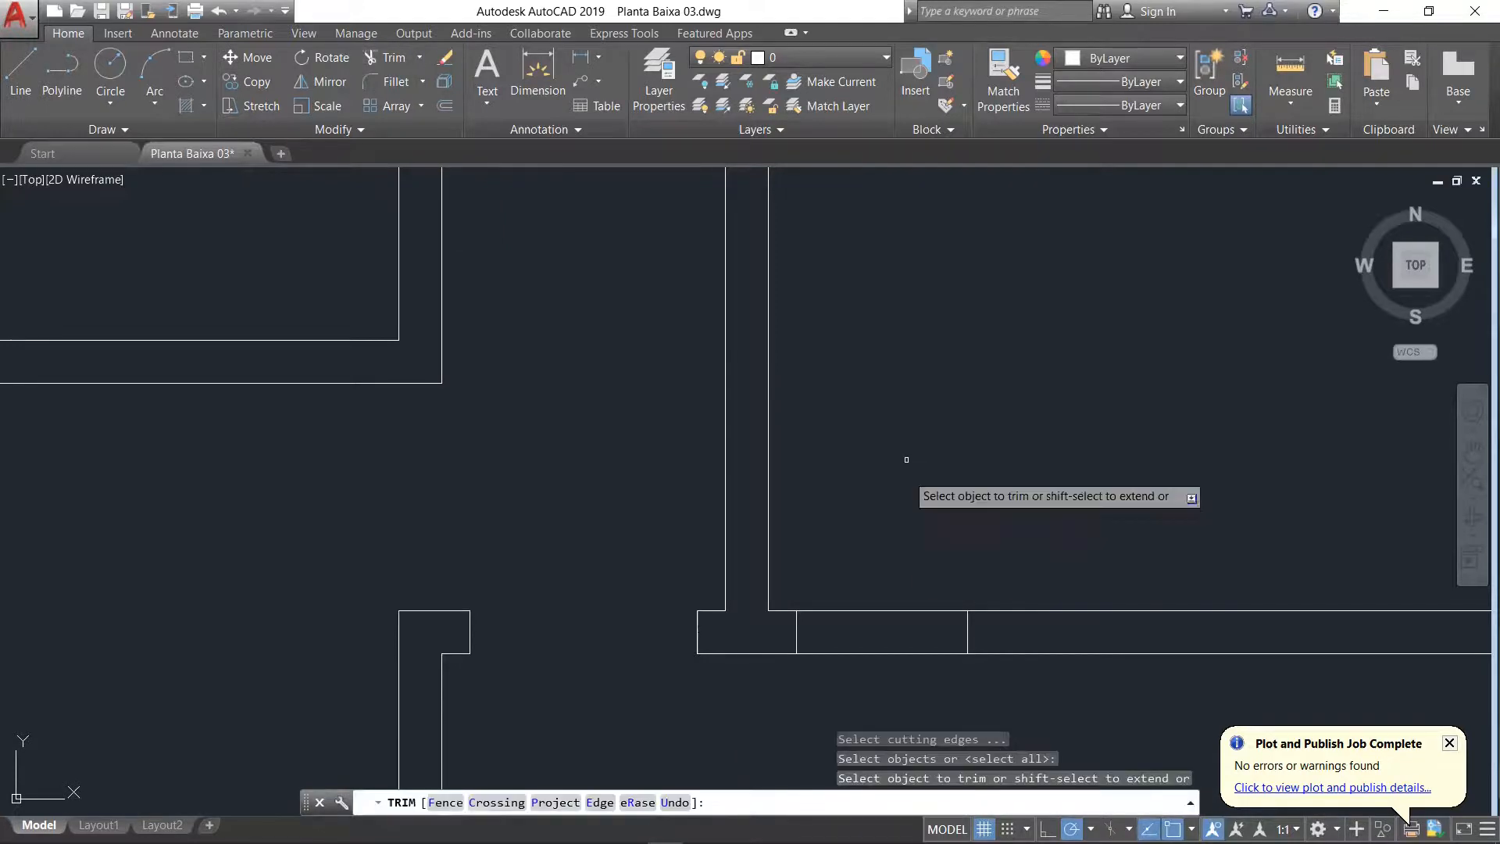
left_click(909, 550)
left_click(875, 691)
scroll(870, 560, "down", 6)
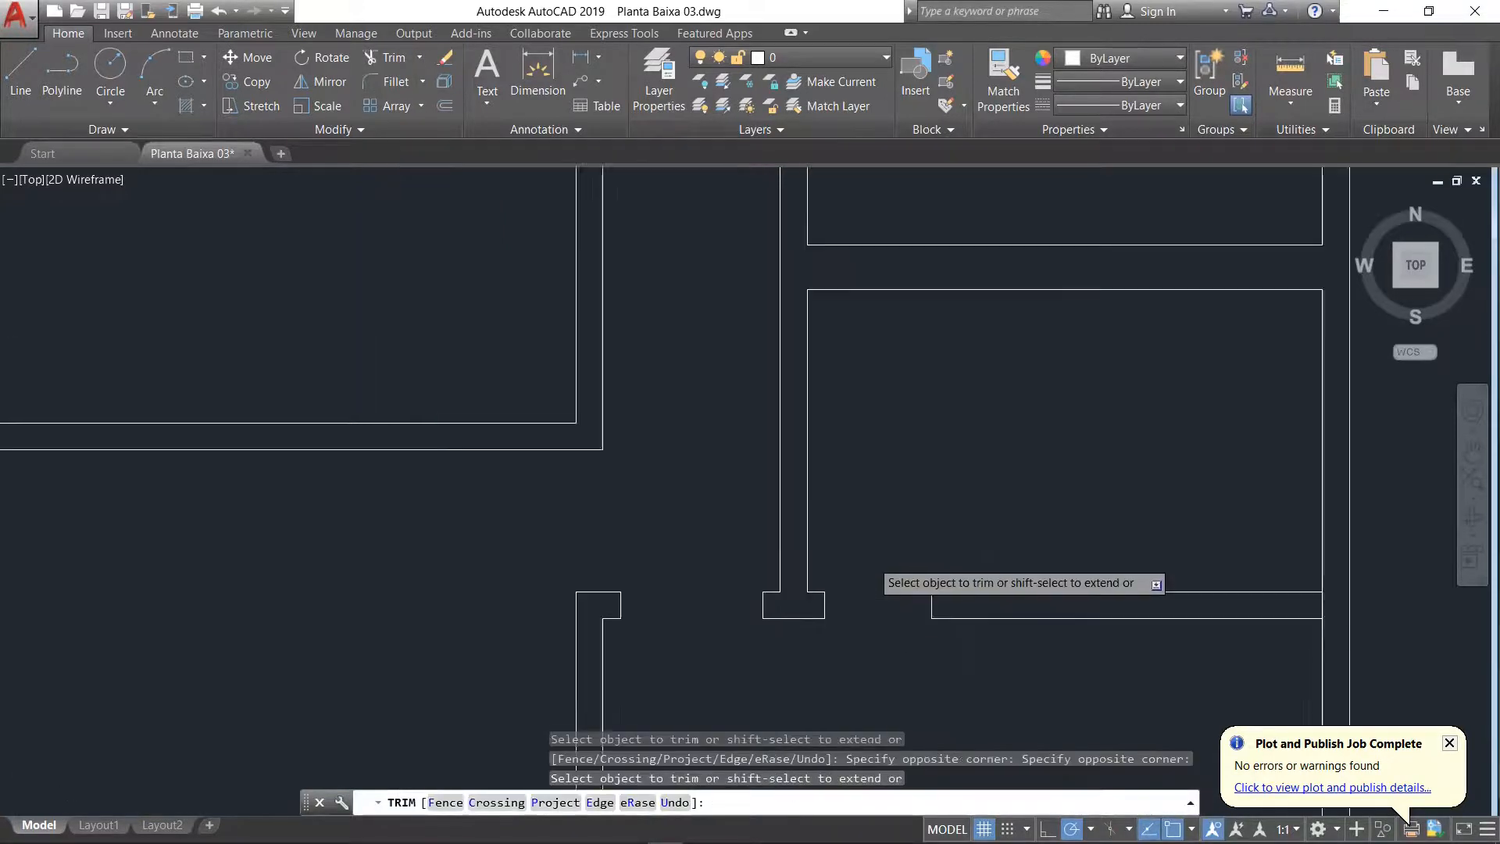
scroll(862, 317, "up", 4)
scroll(862, 317, "up", 4)
scroll(863, 317, "down", 4)
key("Escape")
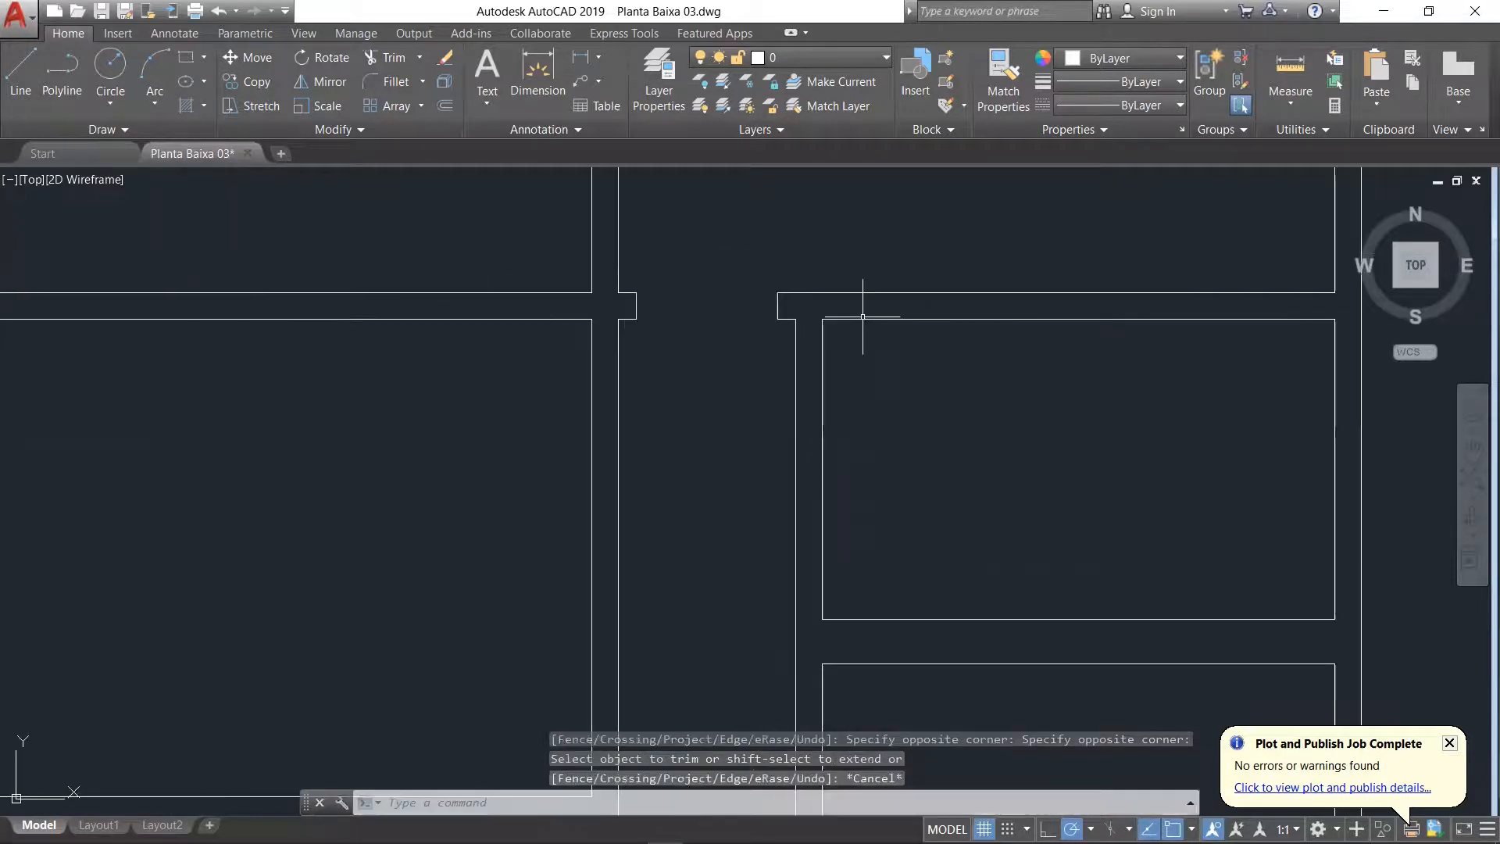
Step: Draw a jamb line across Banho's left wall, 0.1 below the room's upper-left inner corner
left_click(21, 69)
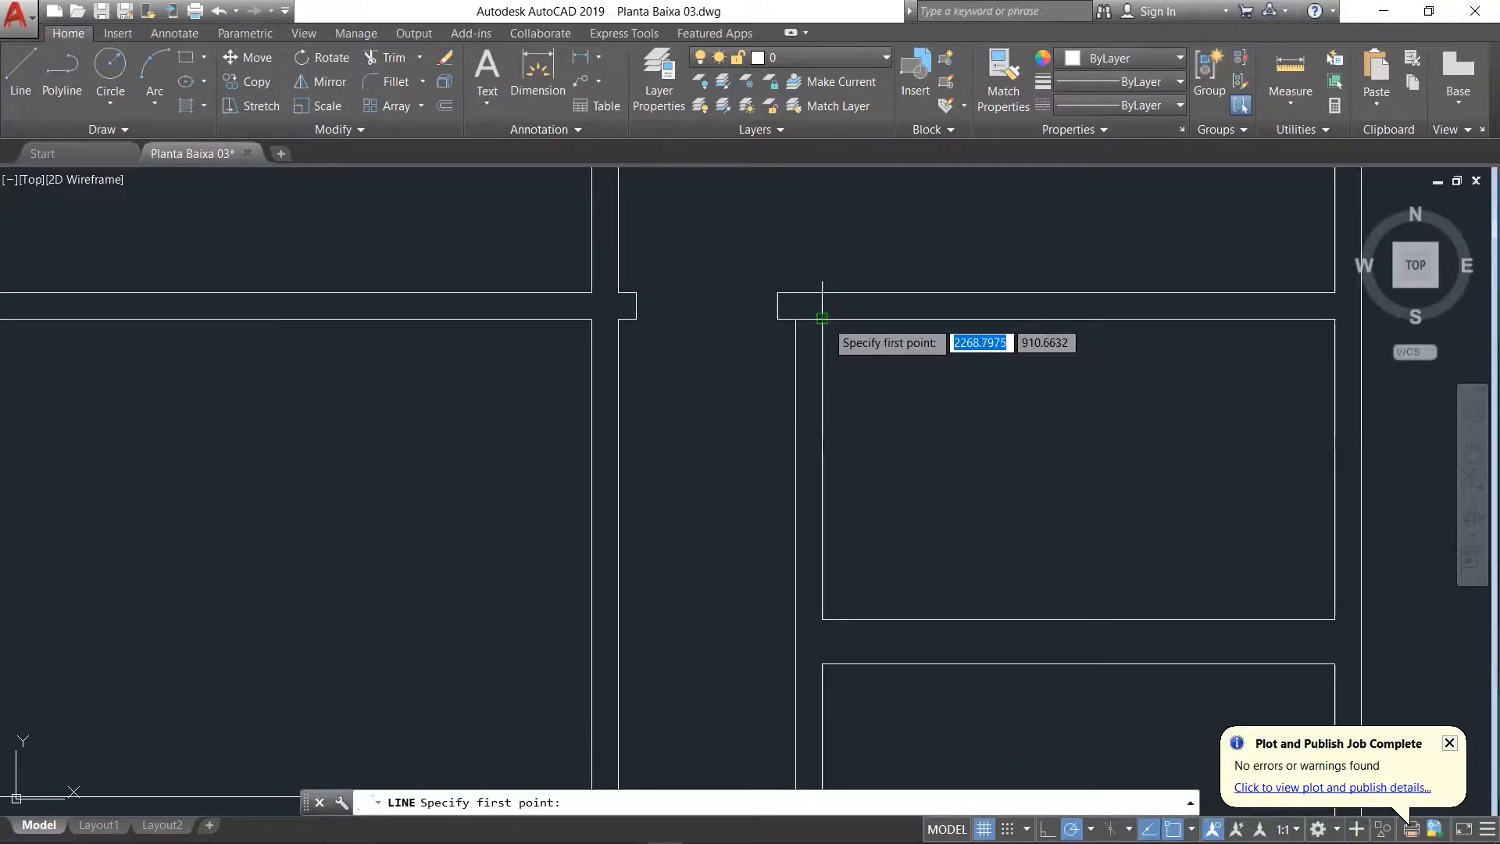
type("0.1")
key("Return")
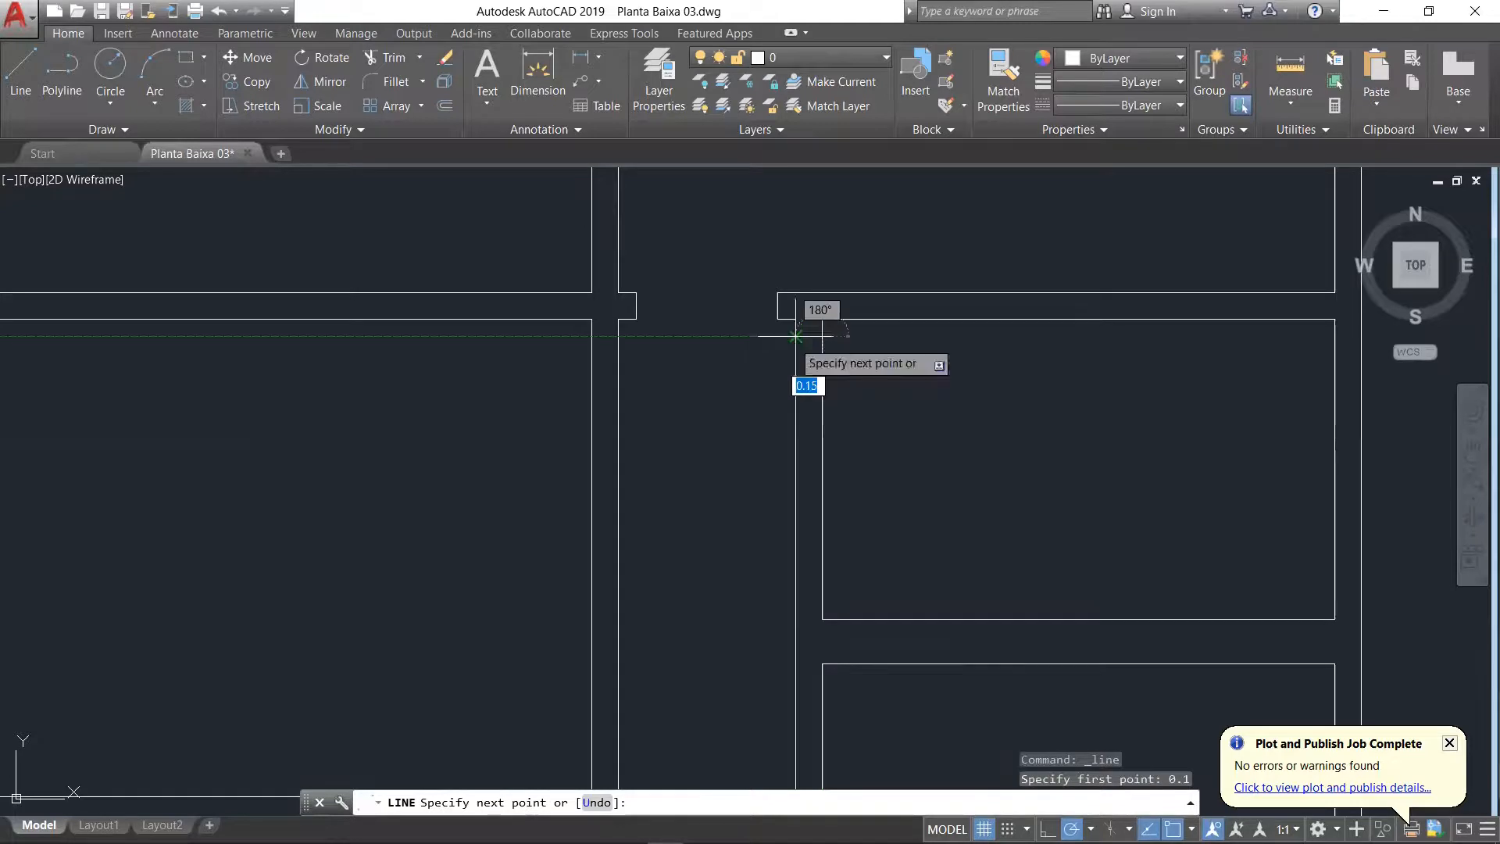
scroll(806, 336, "up", 5)
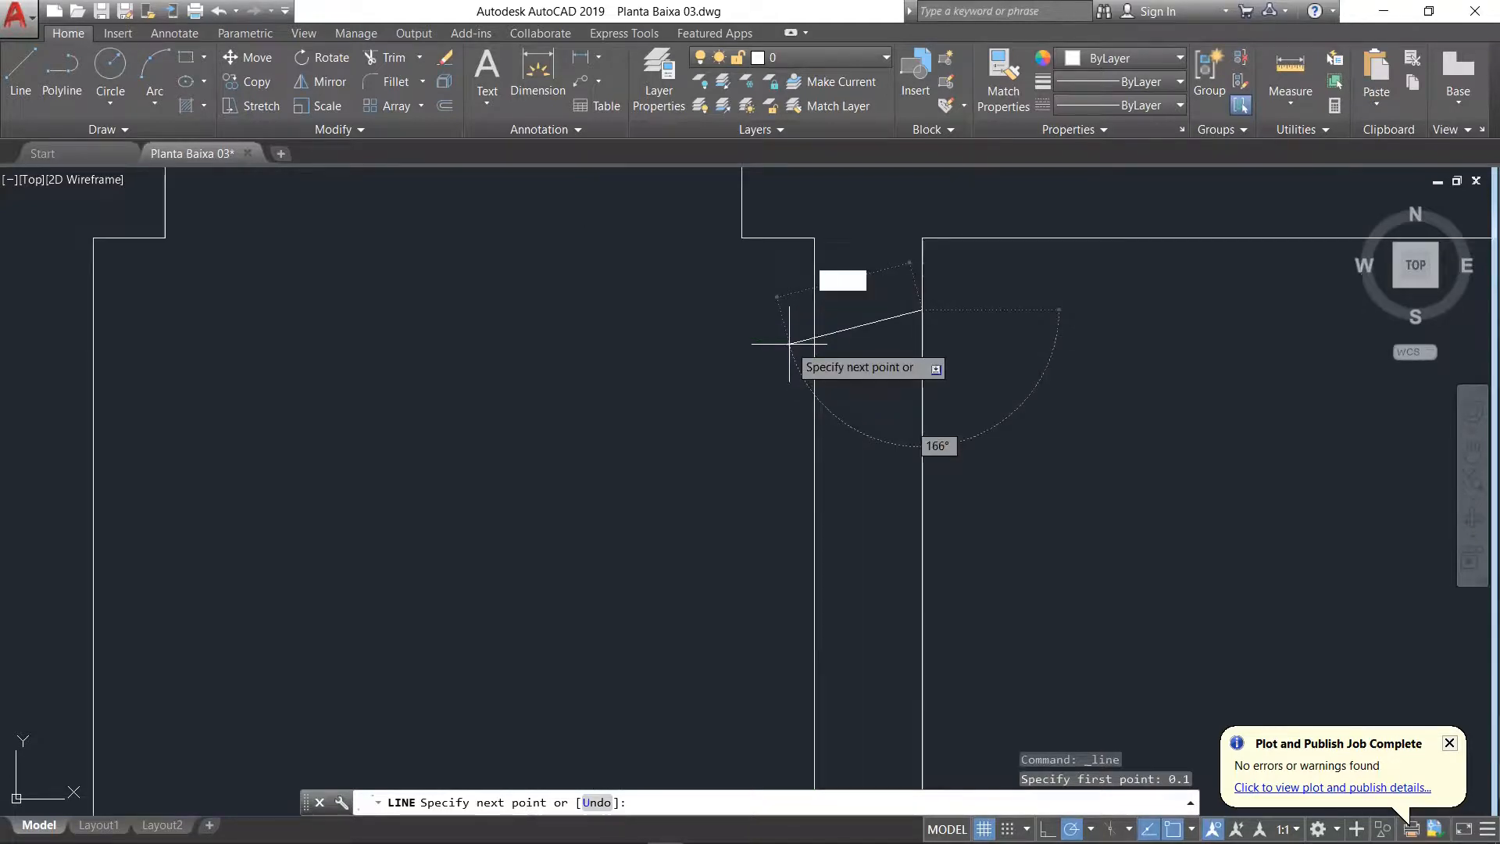
left_click(814, 309)
key("Return")
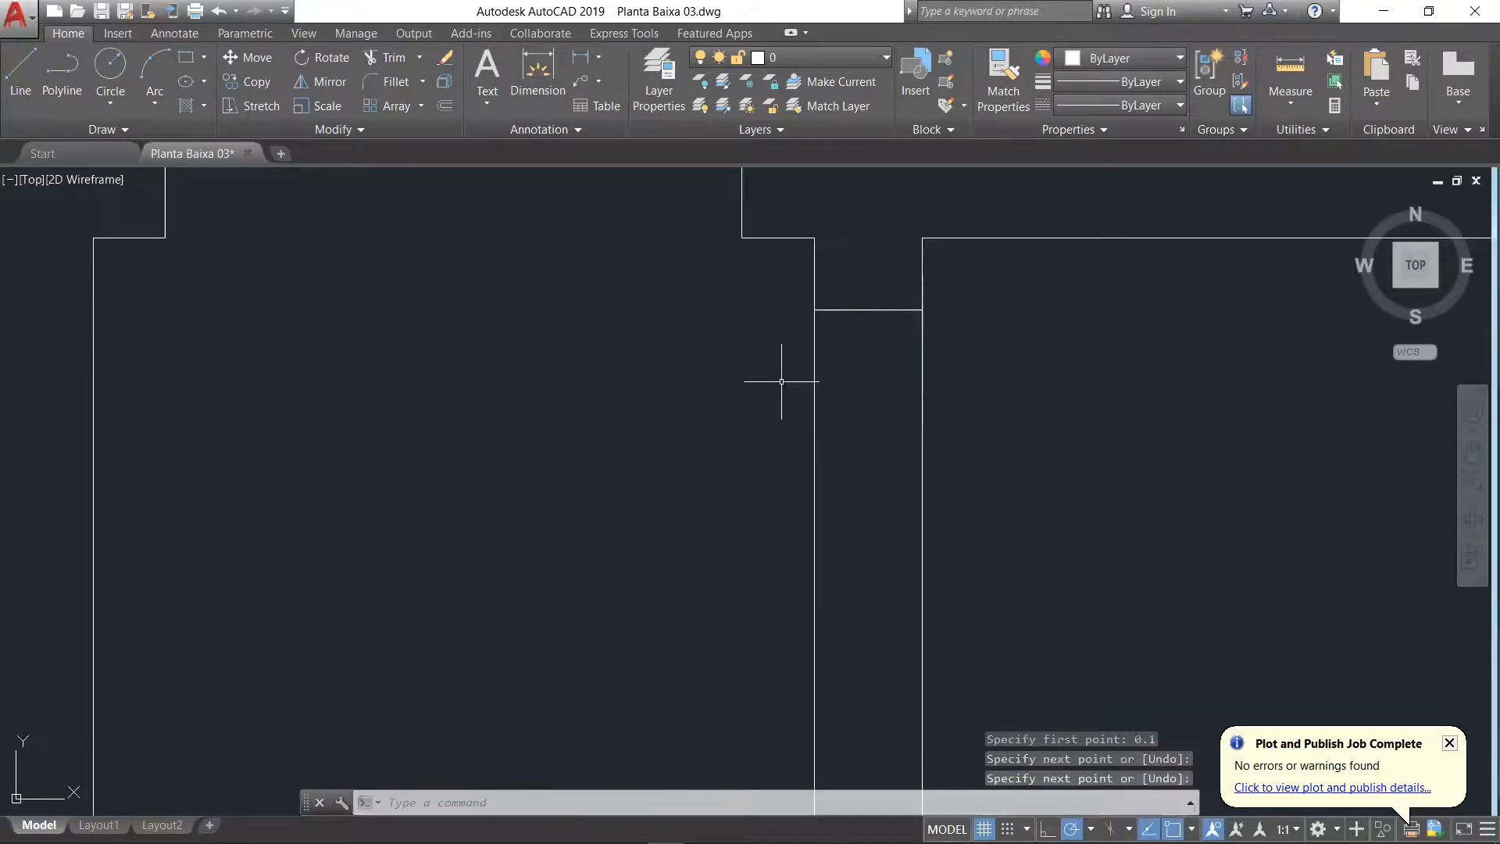
Step: Offset the new jamb line 0.6 downward within Banho's left wall
type("o")
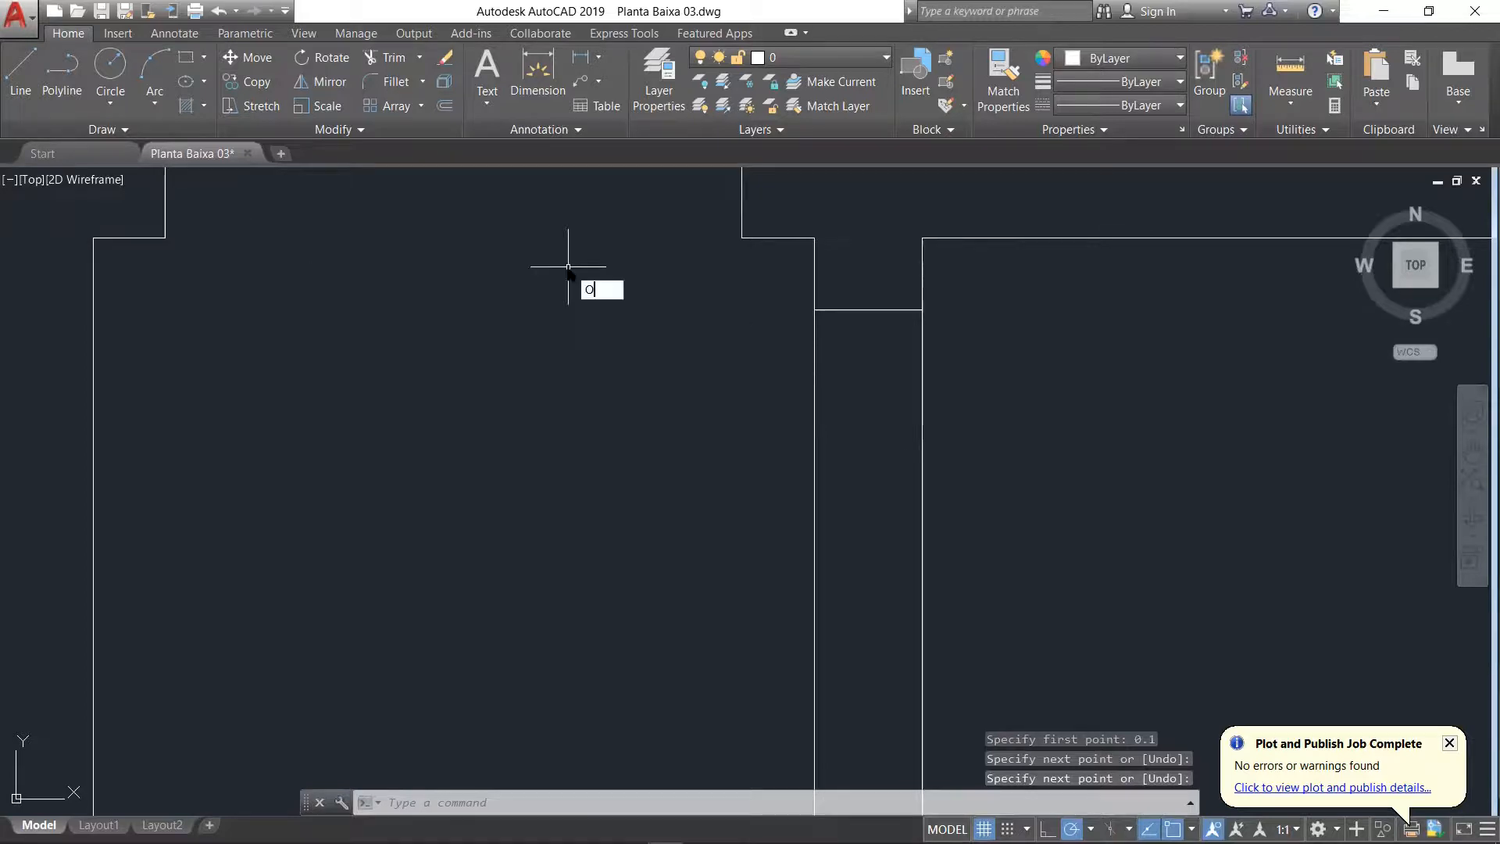
key("Return")
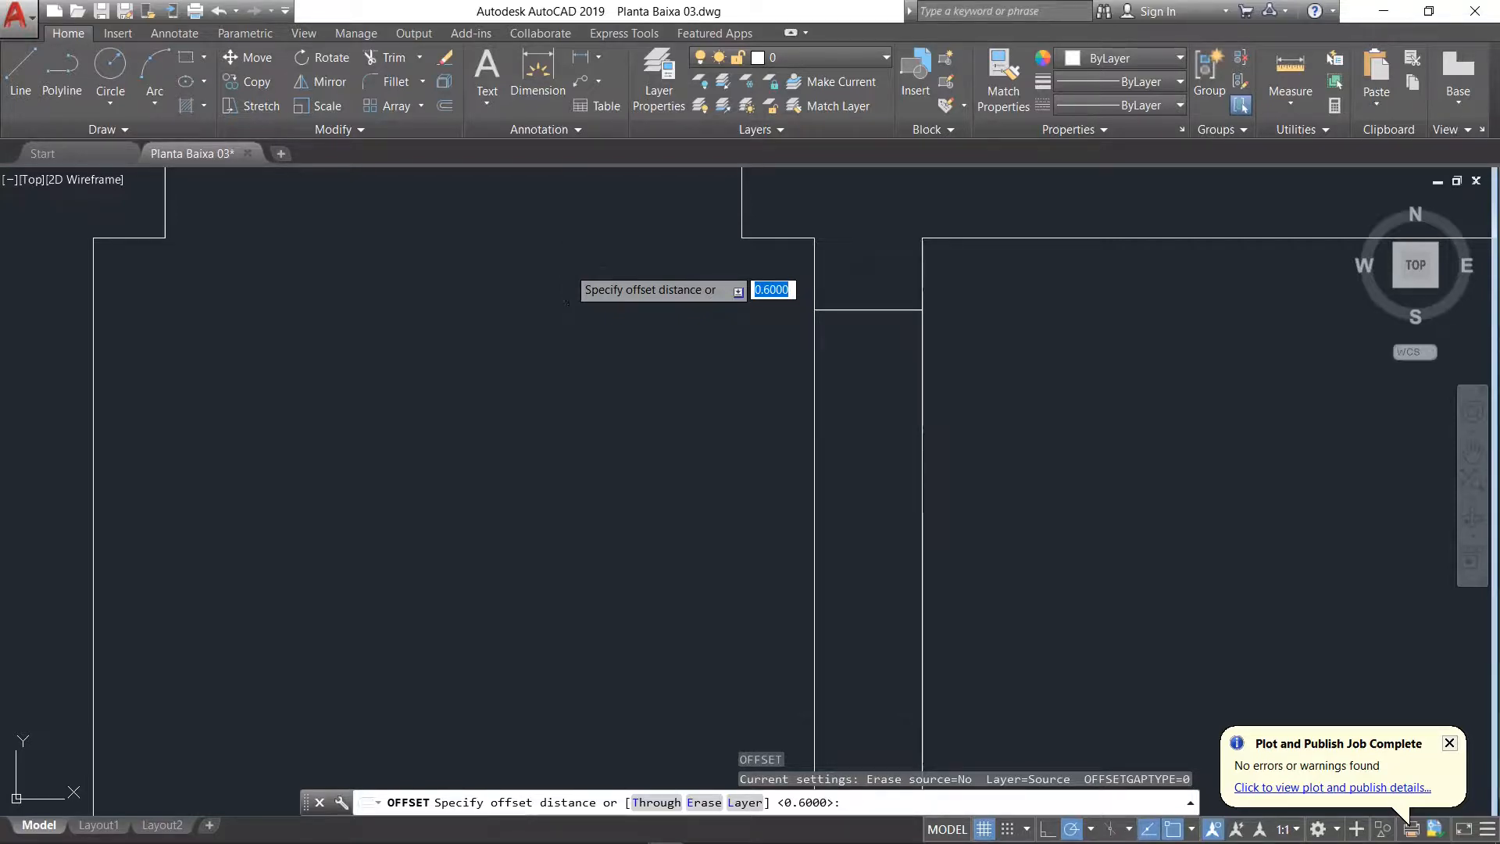
key("Return")
left_click(843, 309)
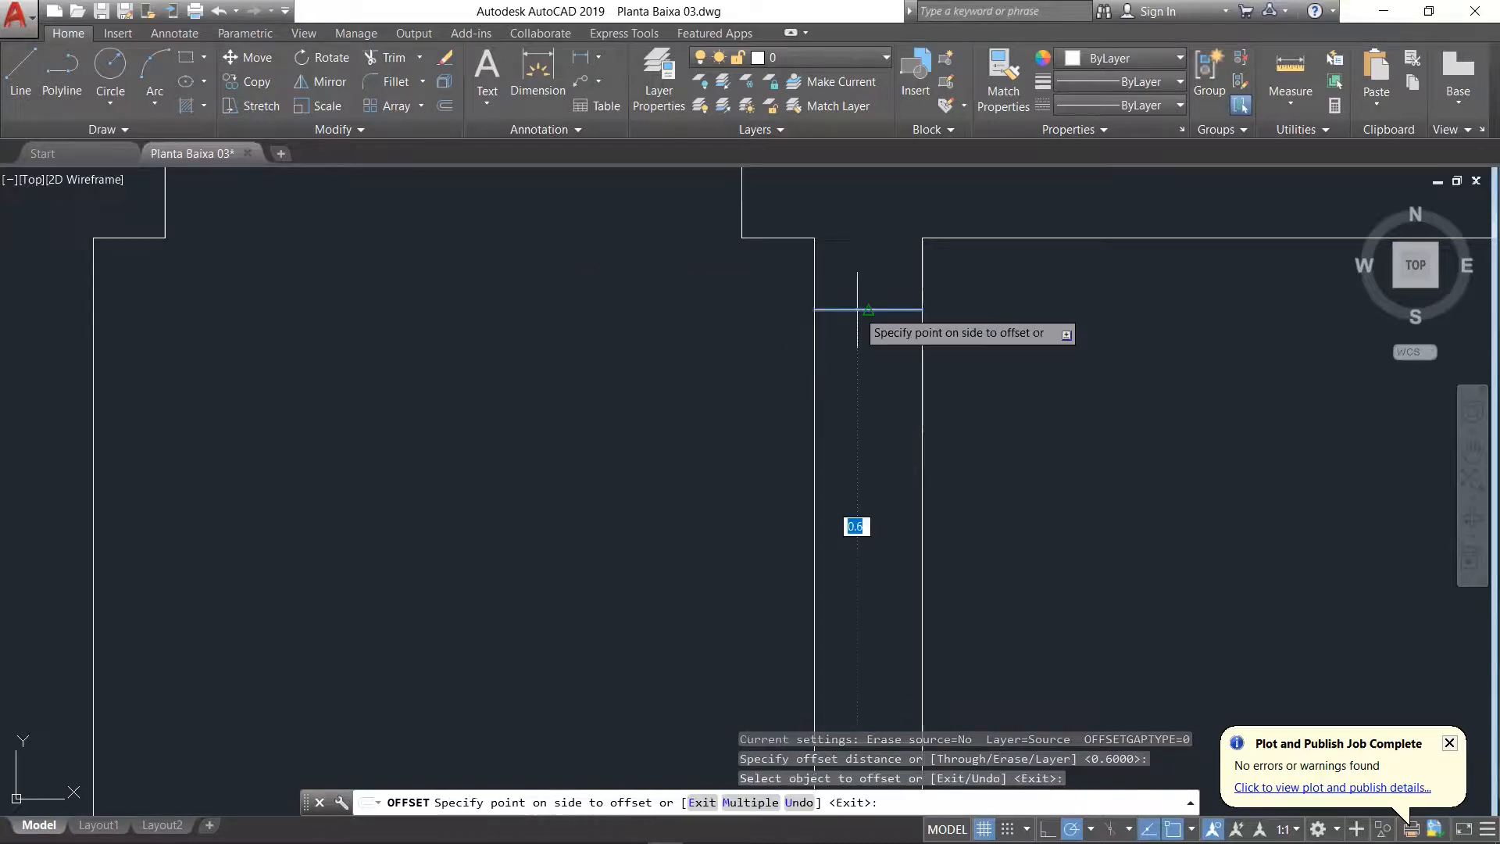
left_click(859, 418)
scroll(863, 461, "down", 4)
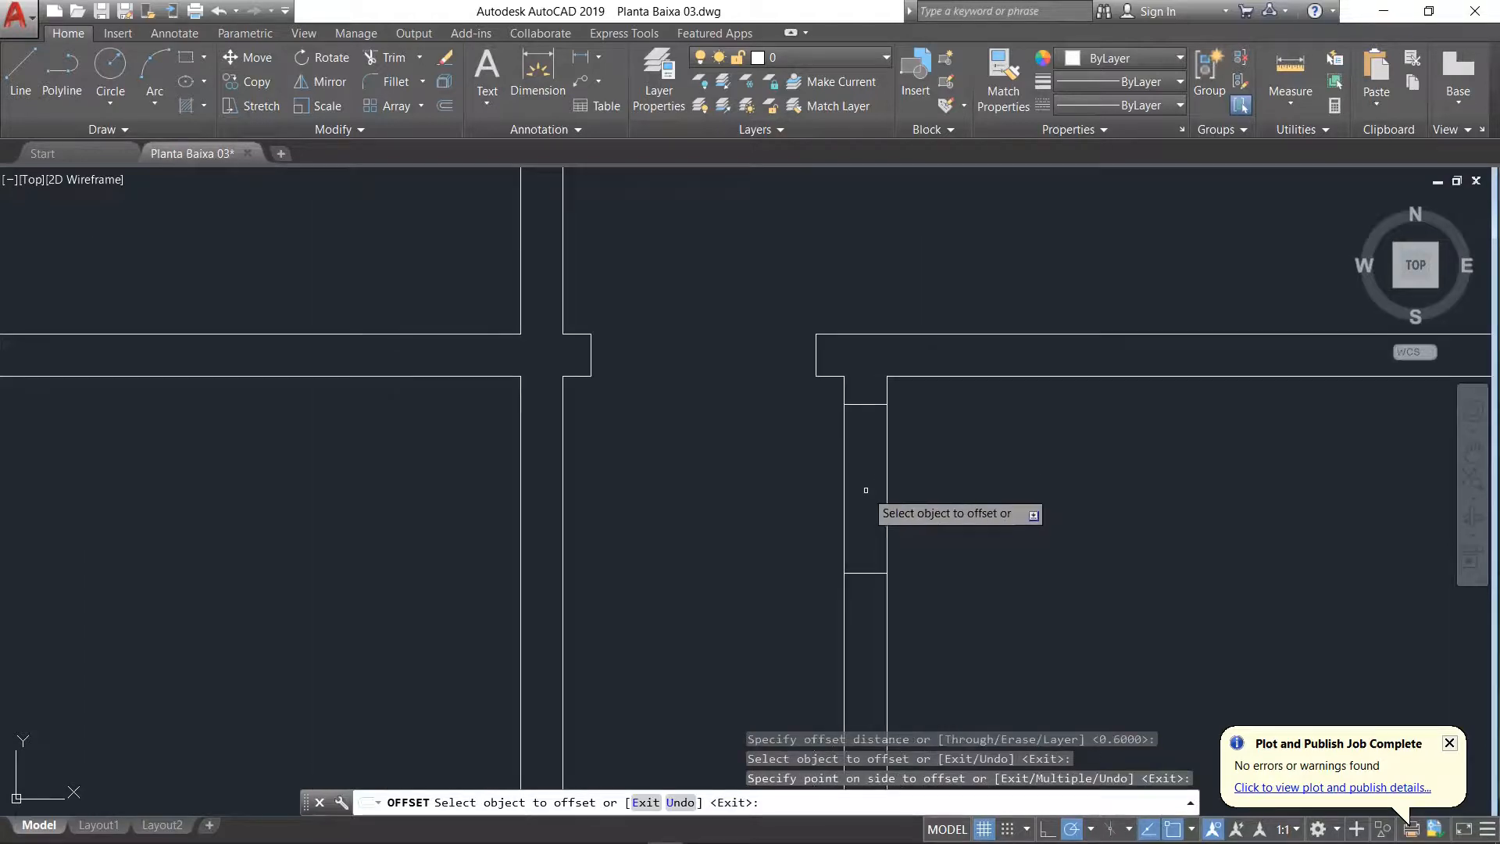
key("Return")
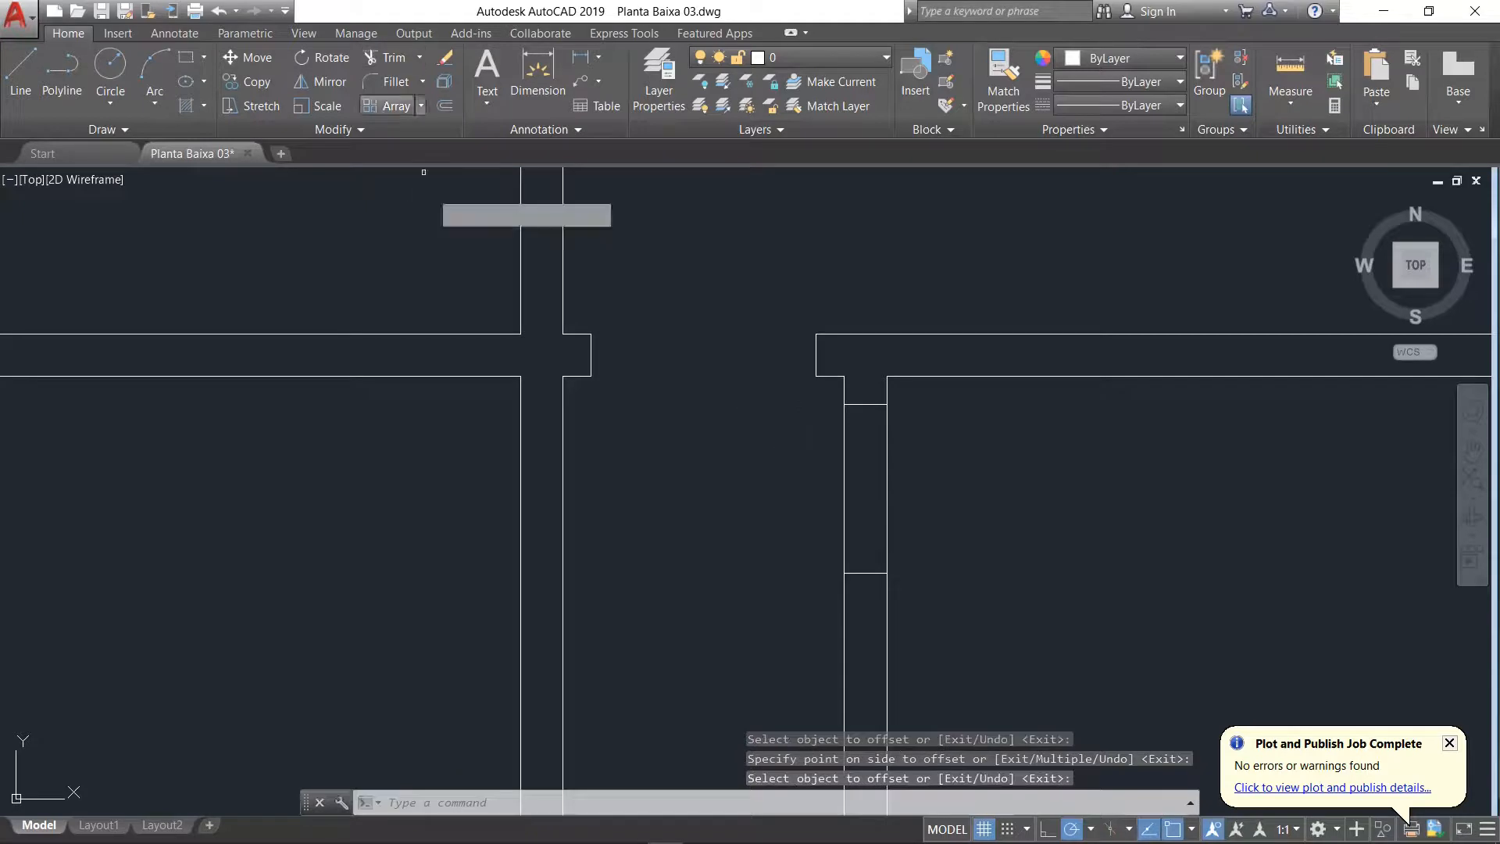
Step: Trim both wall lines between the 0.6-spaced jambs to open the doorway between the corridor and Banho
left_click(384, 57)
key("Return")
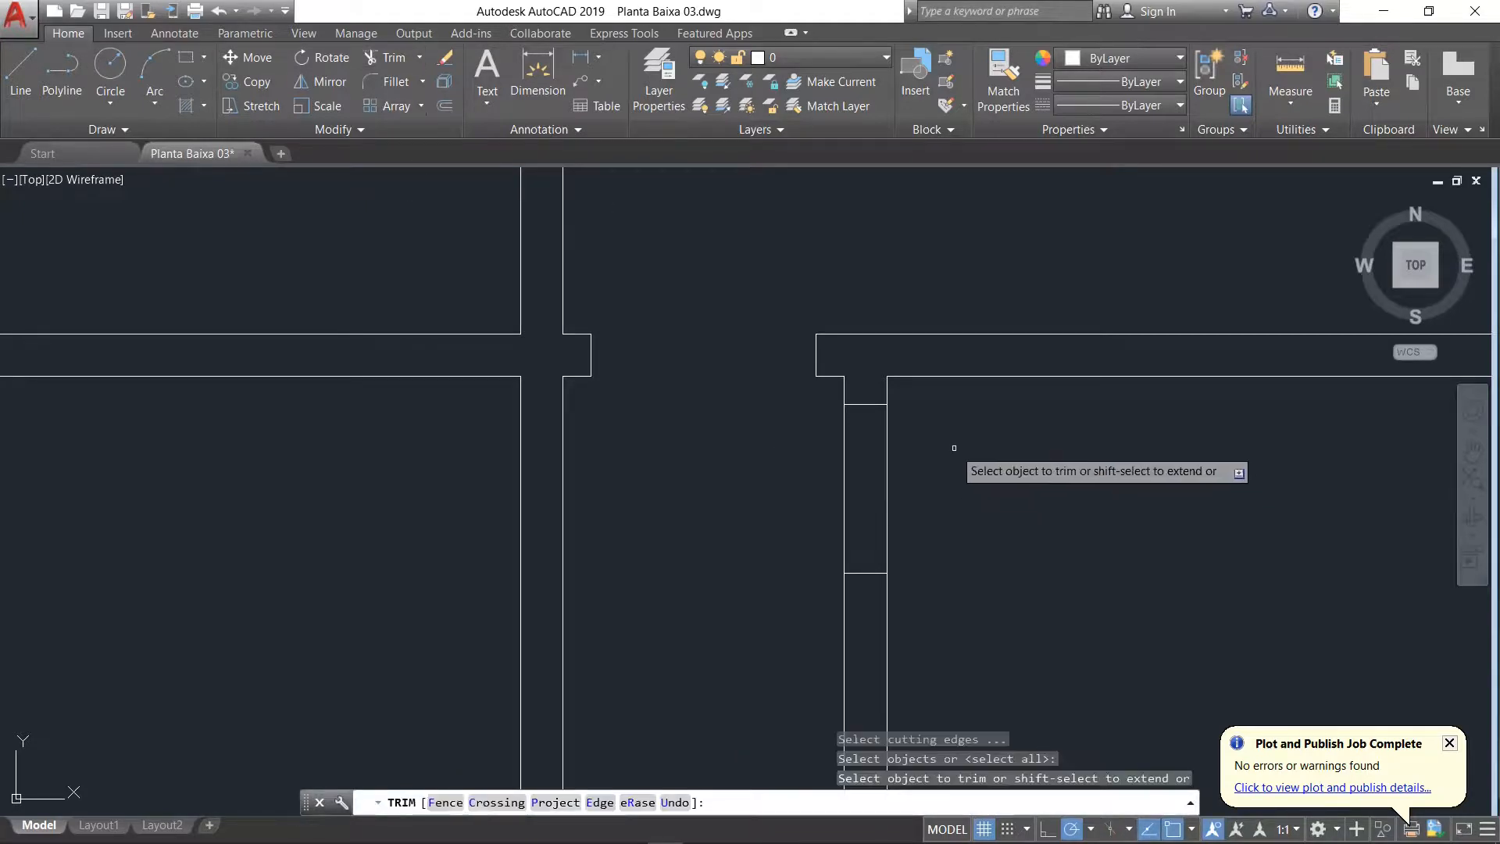
left_click(953, 448)
left_click(762, 523)
scroll(750, 507, "down", 3)
scroll(897, 590, "down", 2)
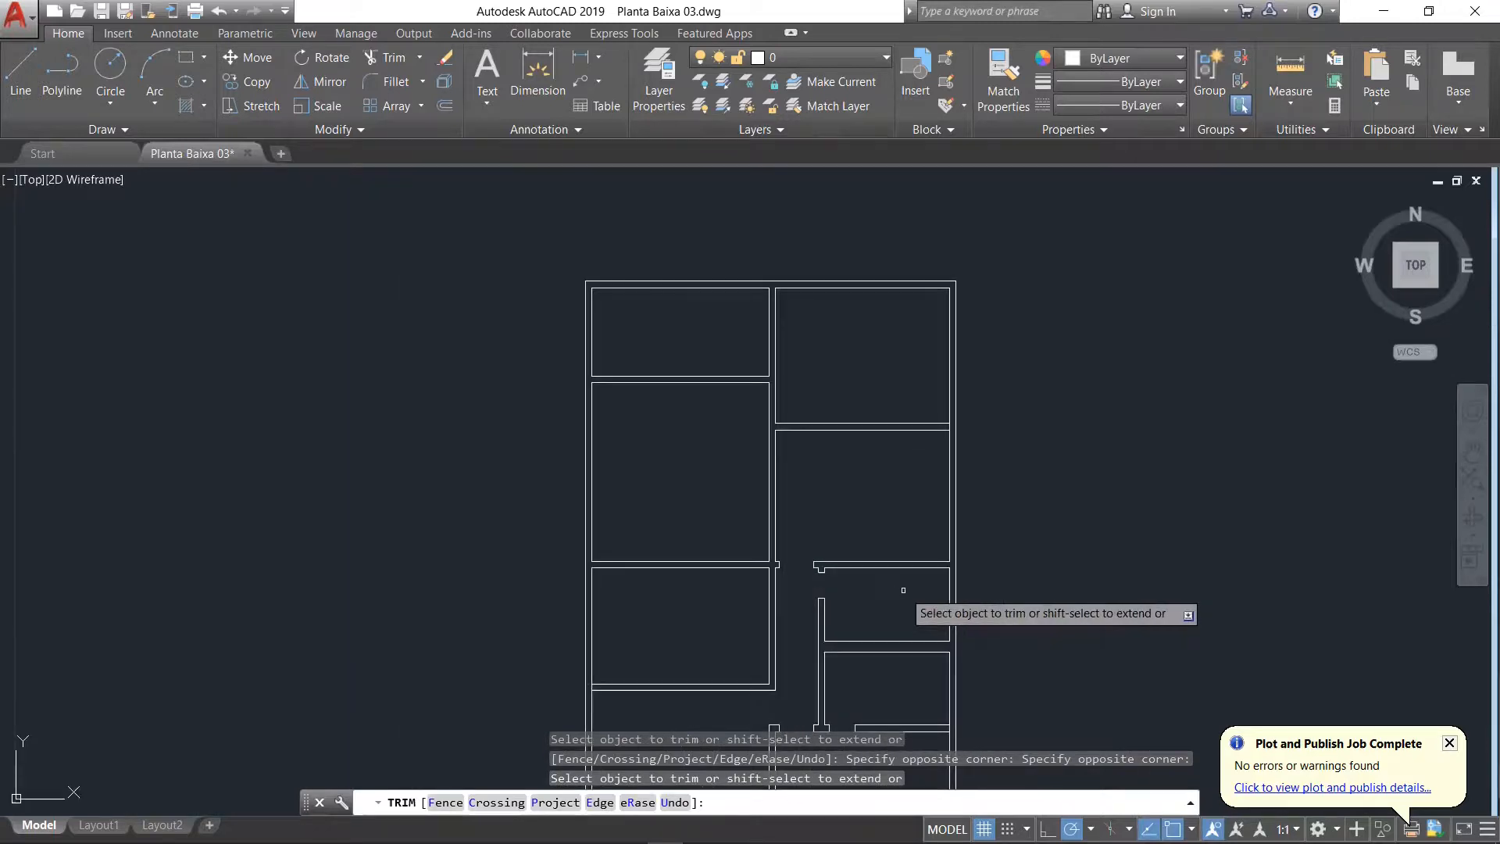
key("Return")
Step: Switch to the floor plan PDF in Acrobat Reader and examine the door openings of Sala de Jantar, Cozinha and the corridor
middle_click_drag(846, 681, 859, 614)
scroll(864, 651, "up", 2)
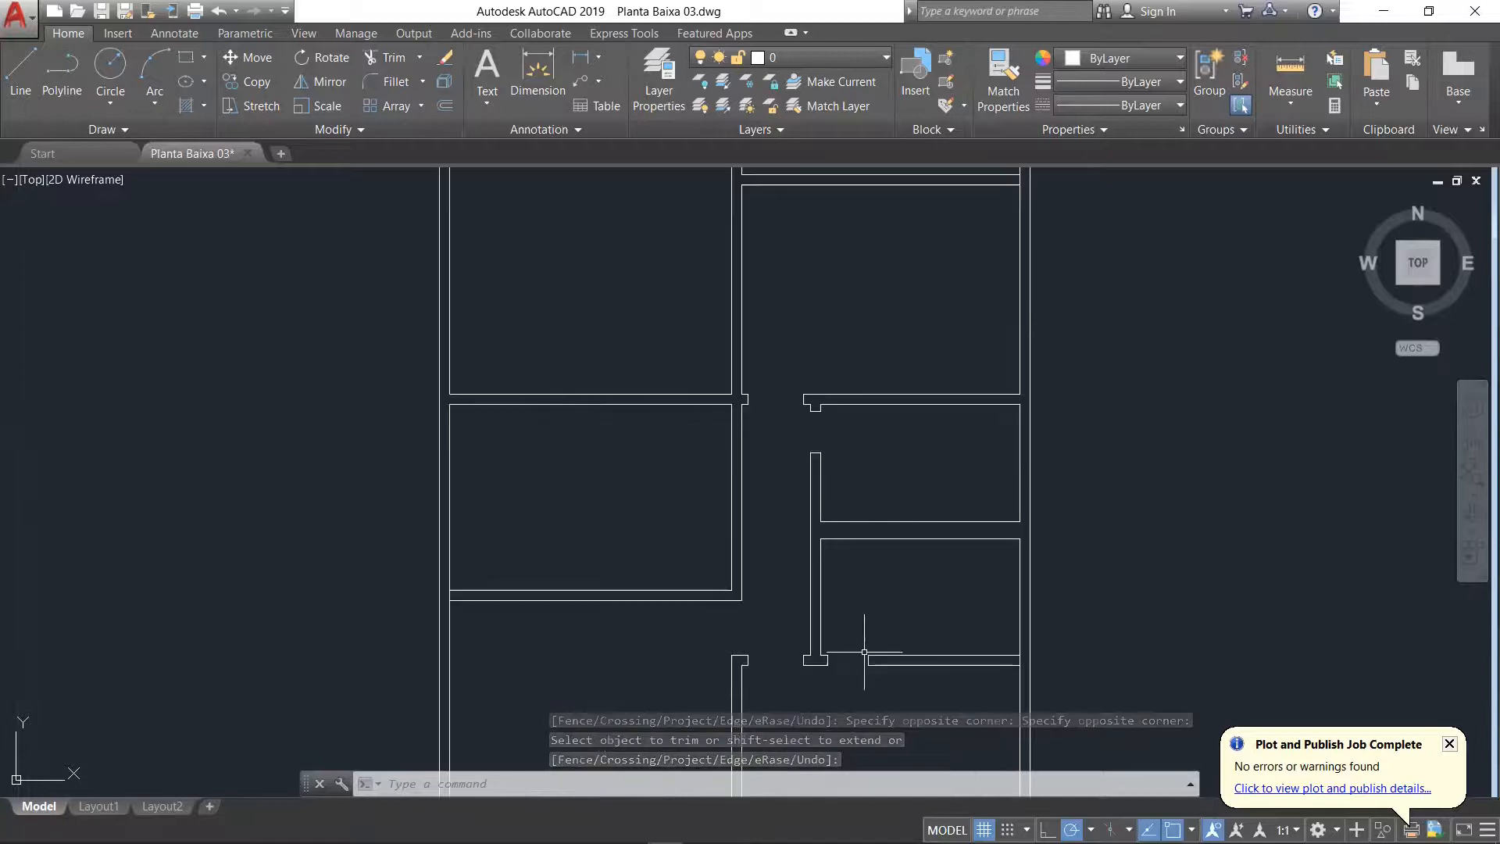
scroll(699, 373, "up", 3)
scroll(700, 373, "down", 3)
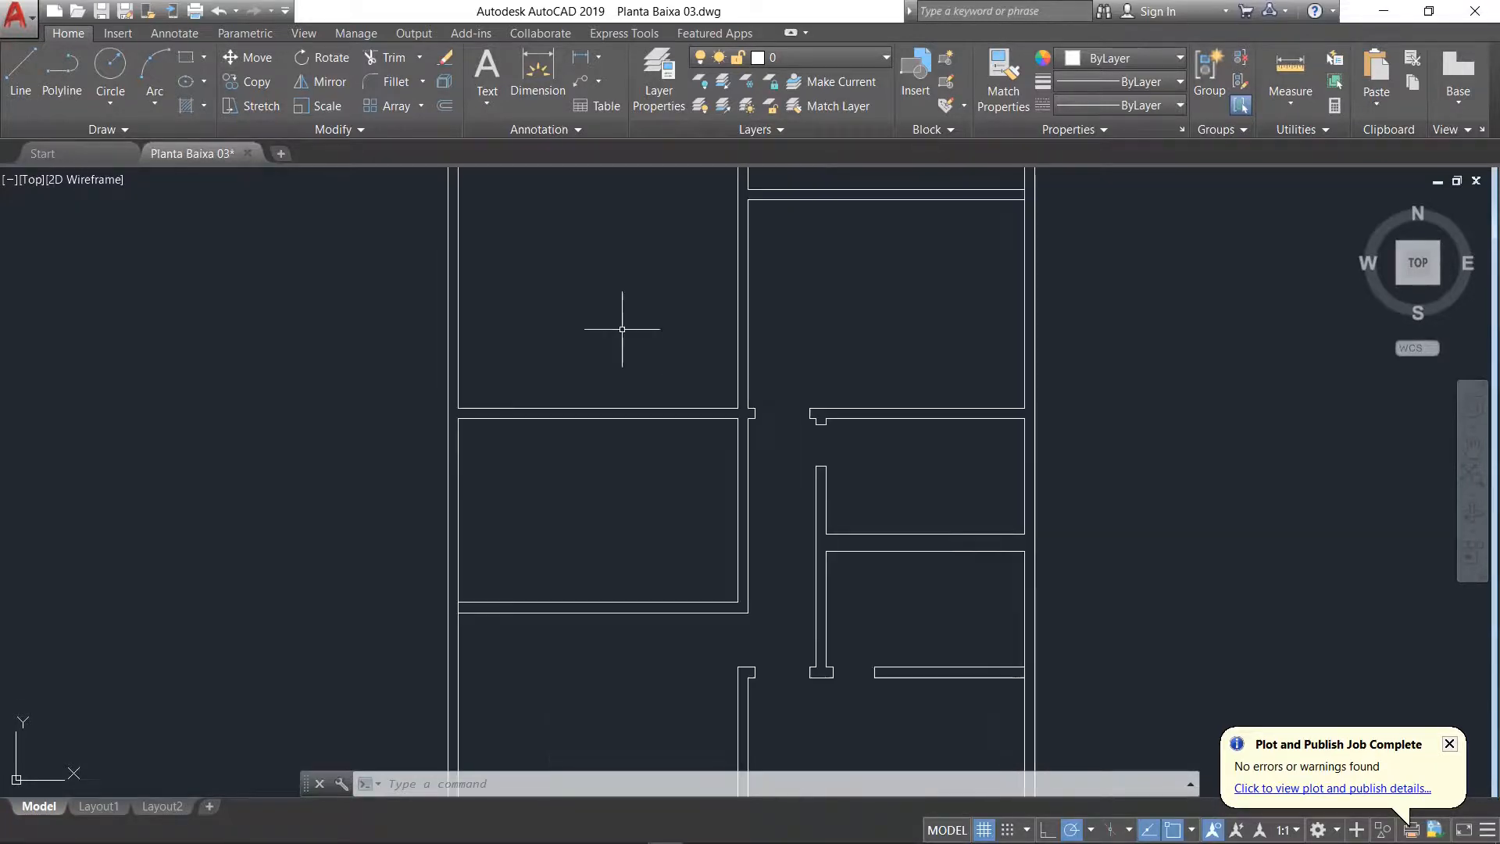
scroll(579, 327, "up", 2)
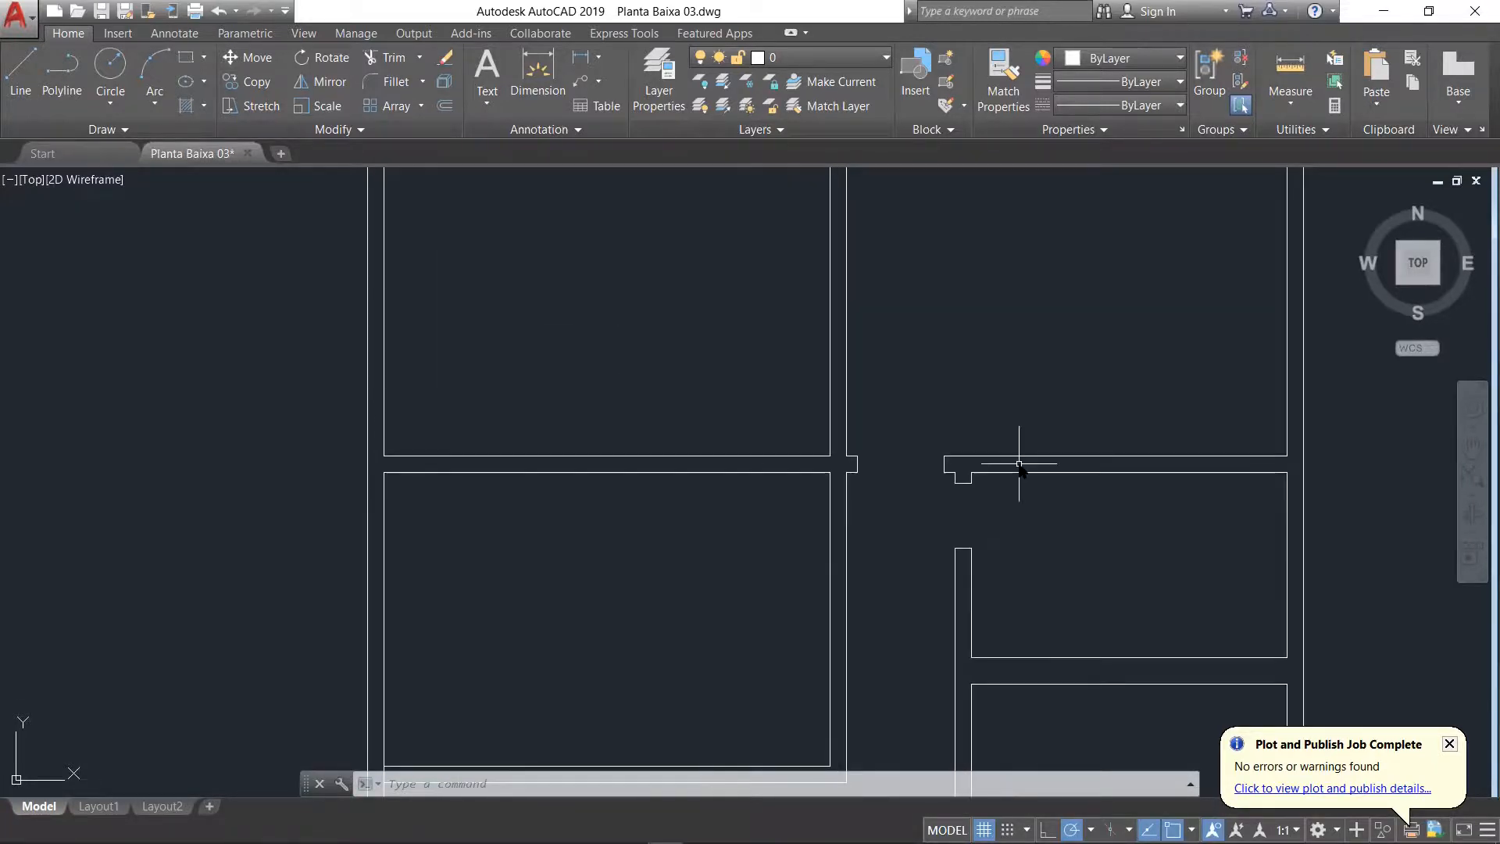
key("alt+Tab")
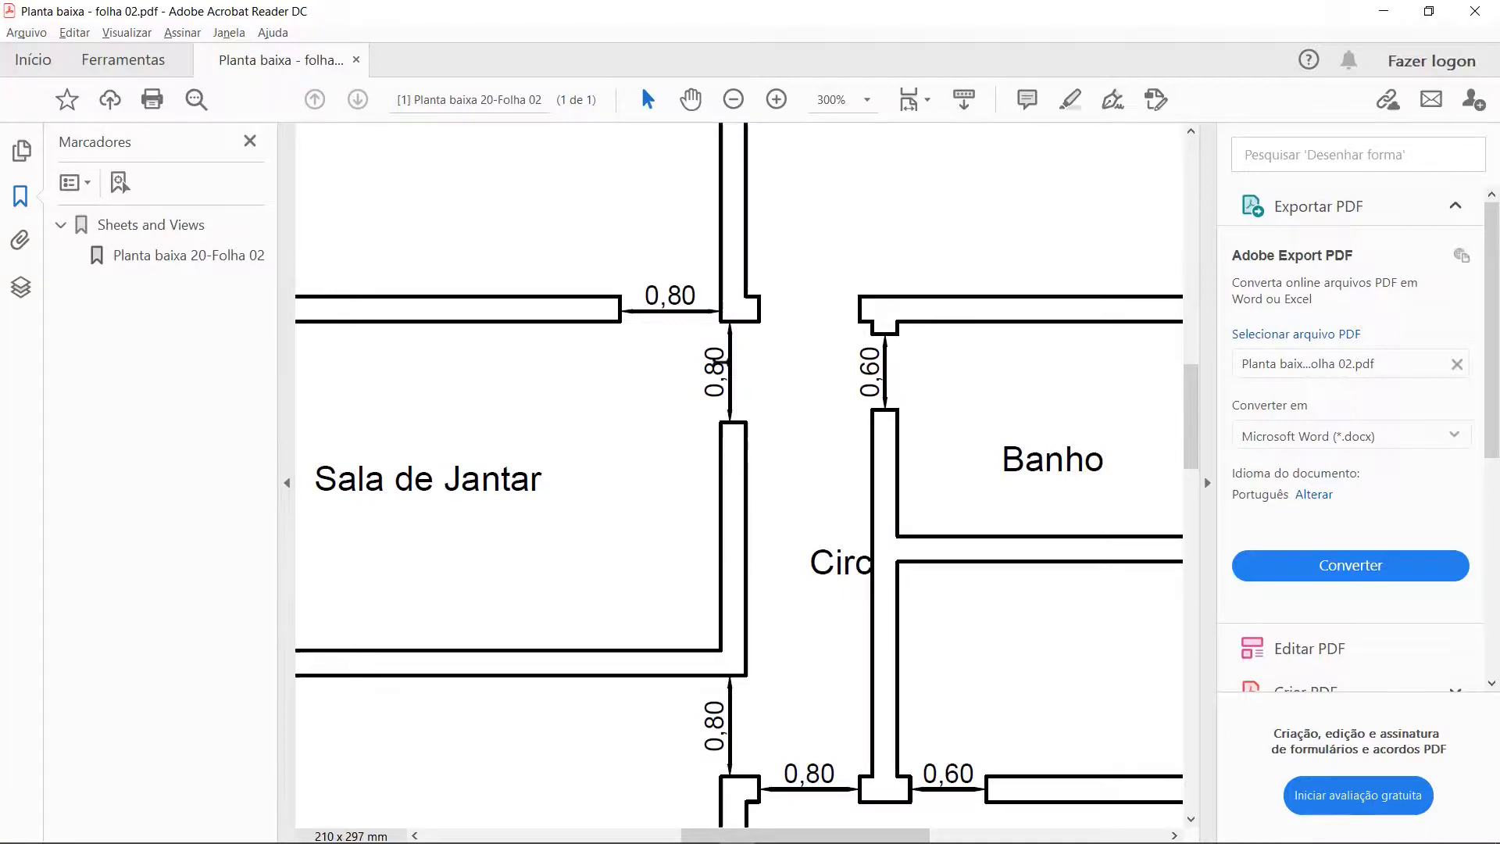
scroll(715, 359, "down", 1)
scroll(546, 297, "up", 2)
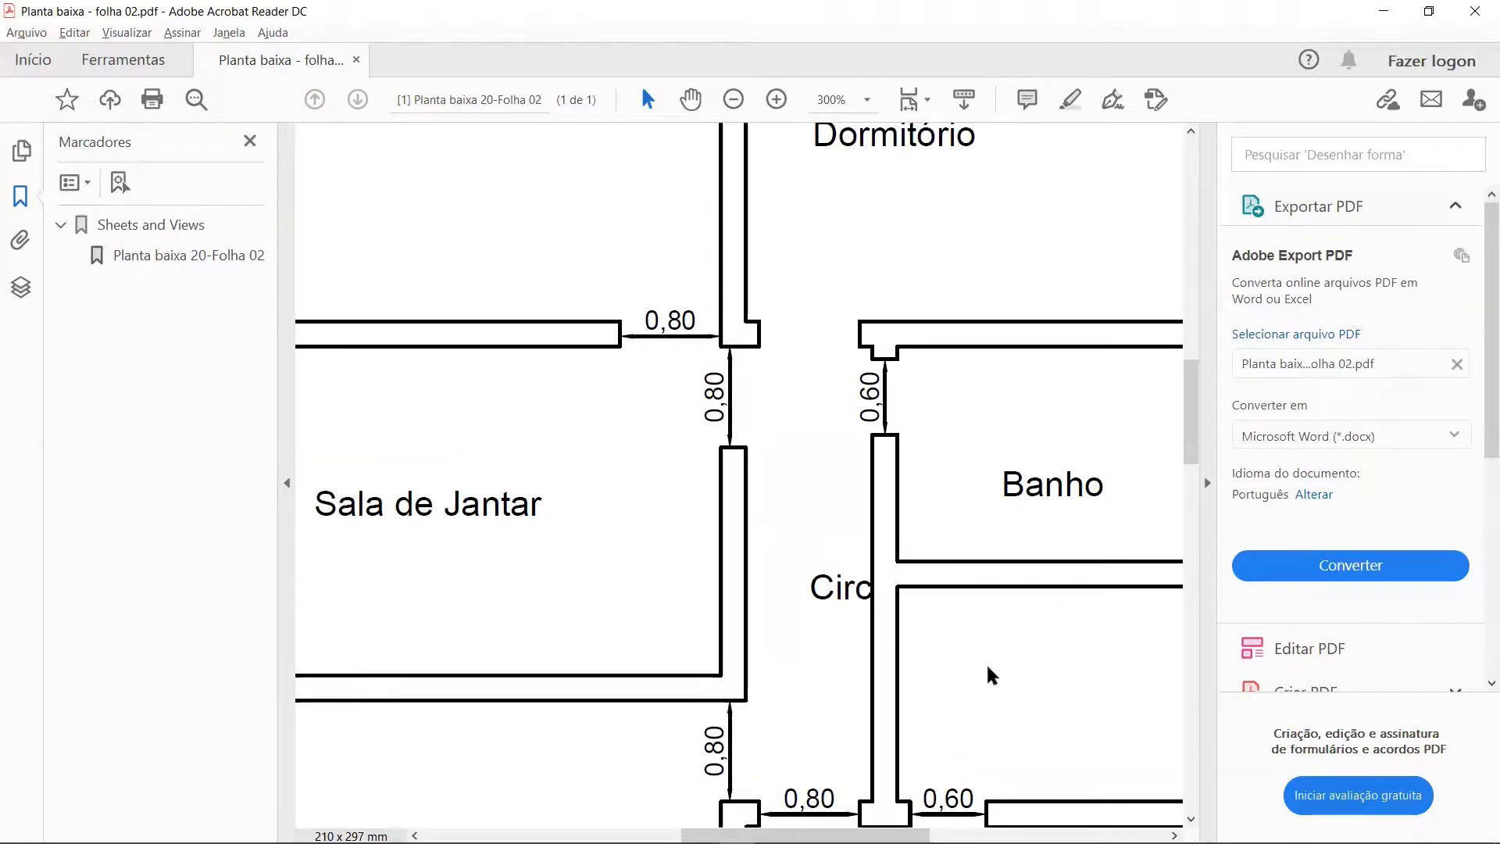
scroll(990, 673, "left", 1)
scroll(991, 674, "left", 5)
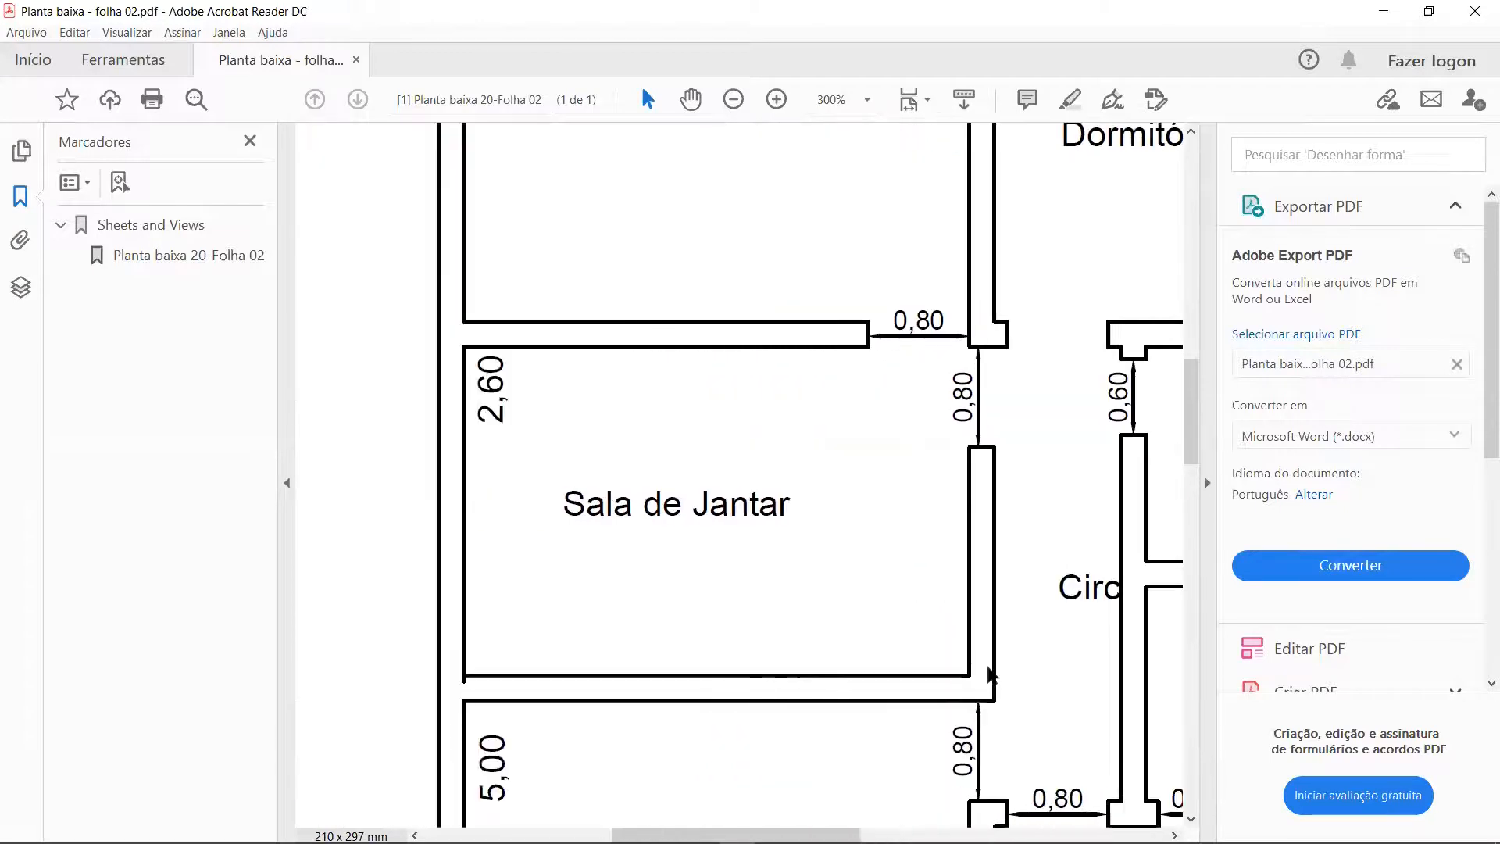
scroll(990, 673, "up", 1)
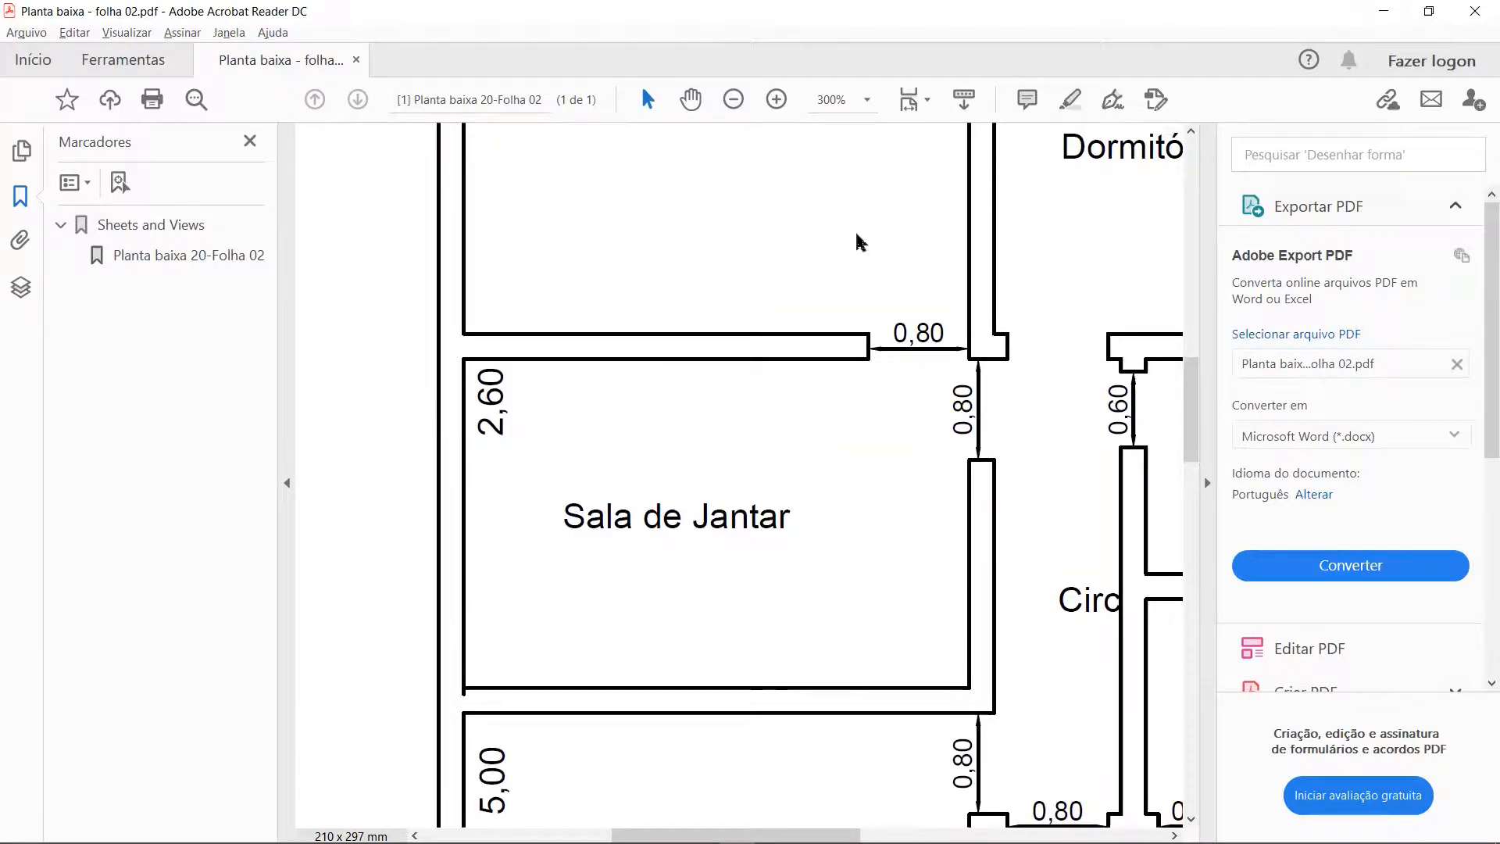
scroll(856, 239, "down", 2, "ctrl")
scroll(884, 170, "up", 4)
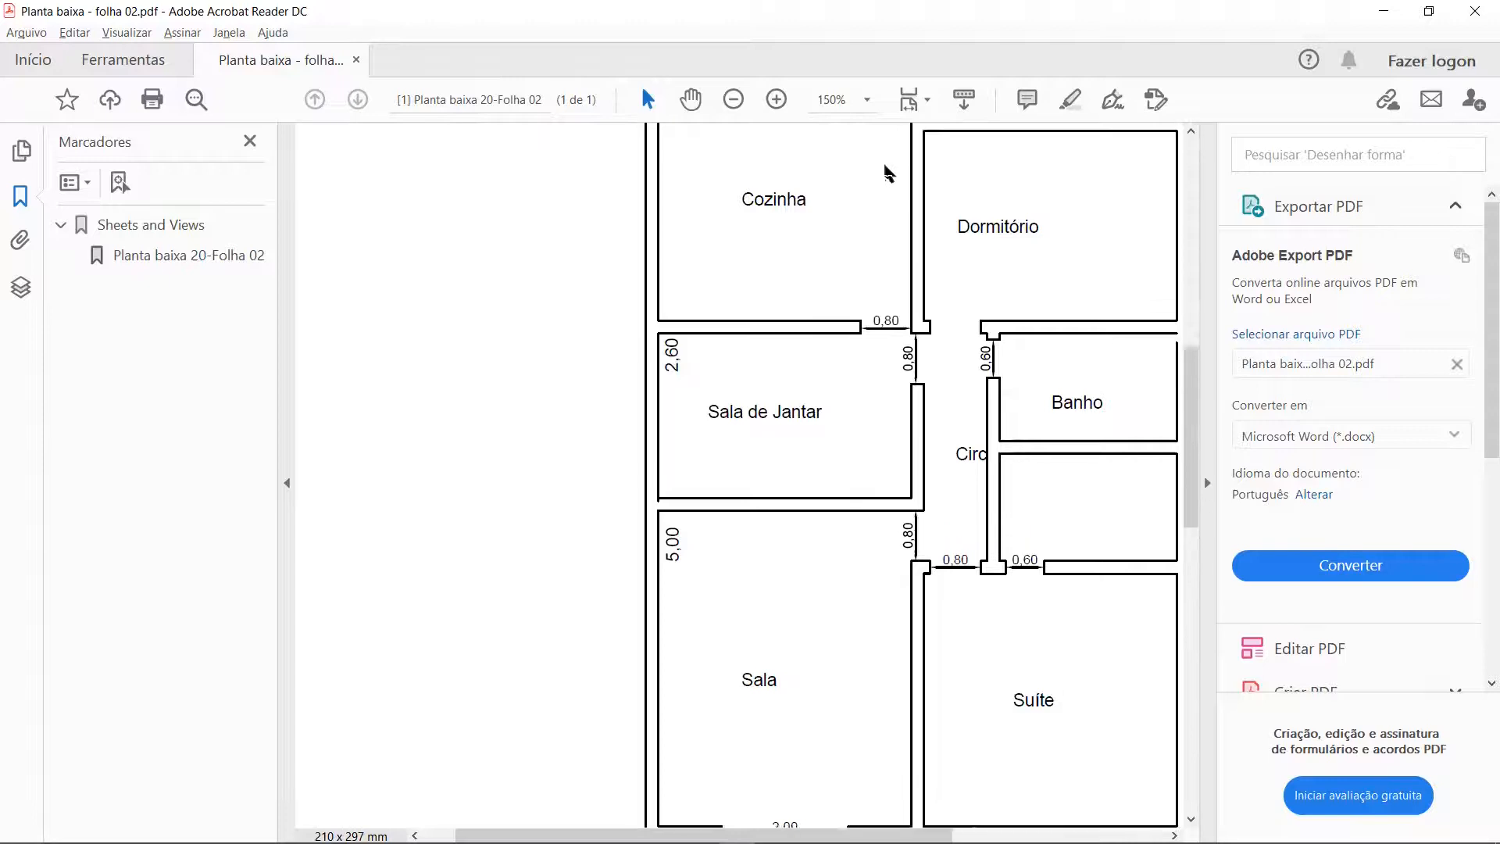
scroll(883, 166, "up", 2)
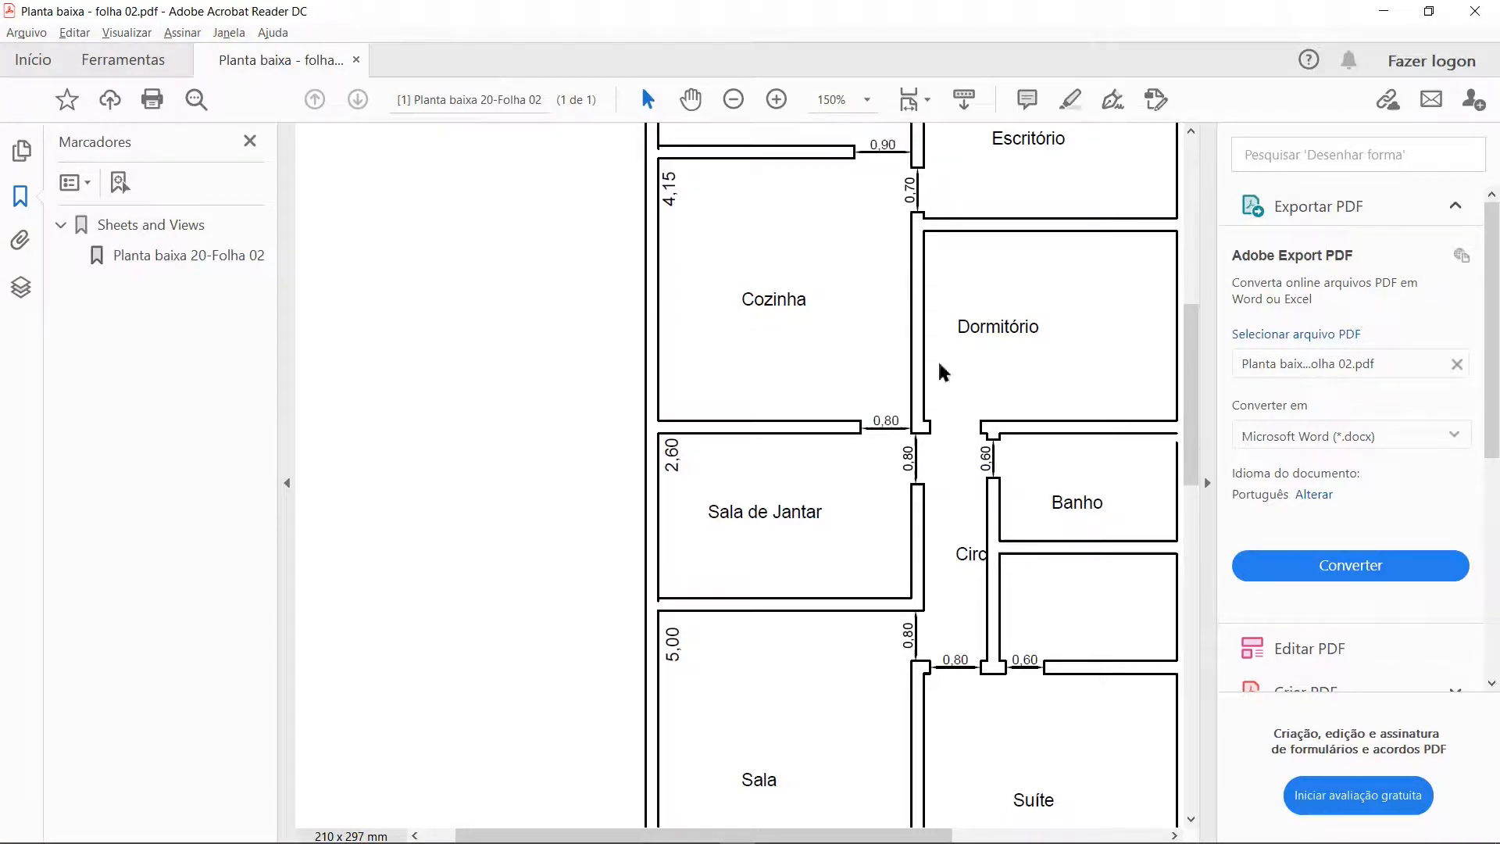
Step: In AutoCAD, draw a jamb line across Sala de Jantar's right wall, 0.8 below the room's upper-right inner corner
key("alt+Tab")
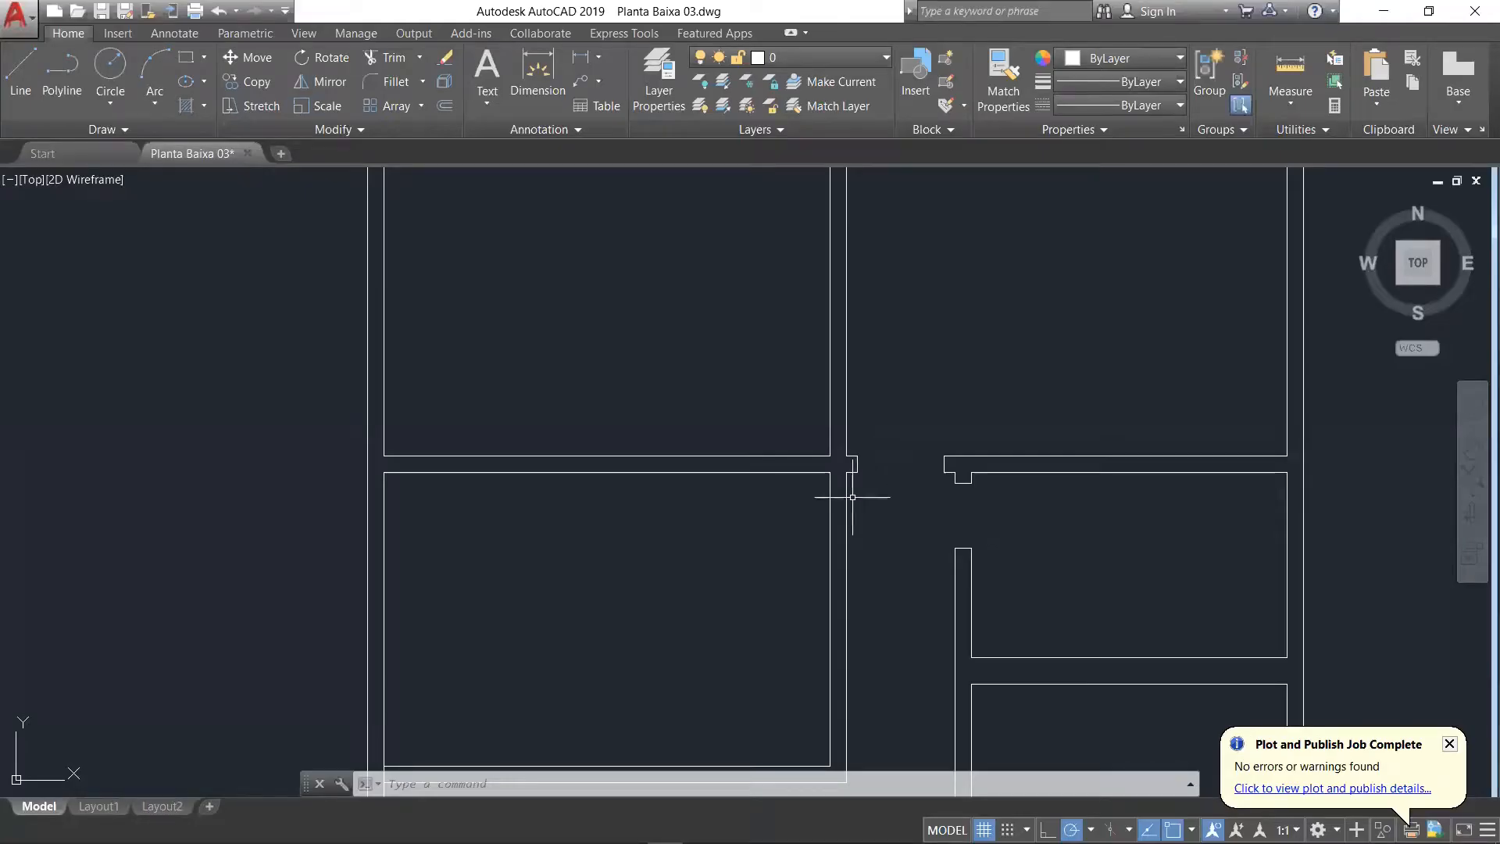
left_click(20, 70)
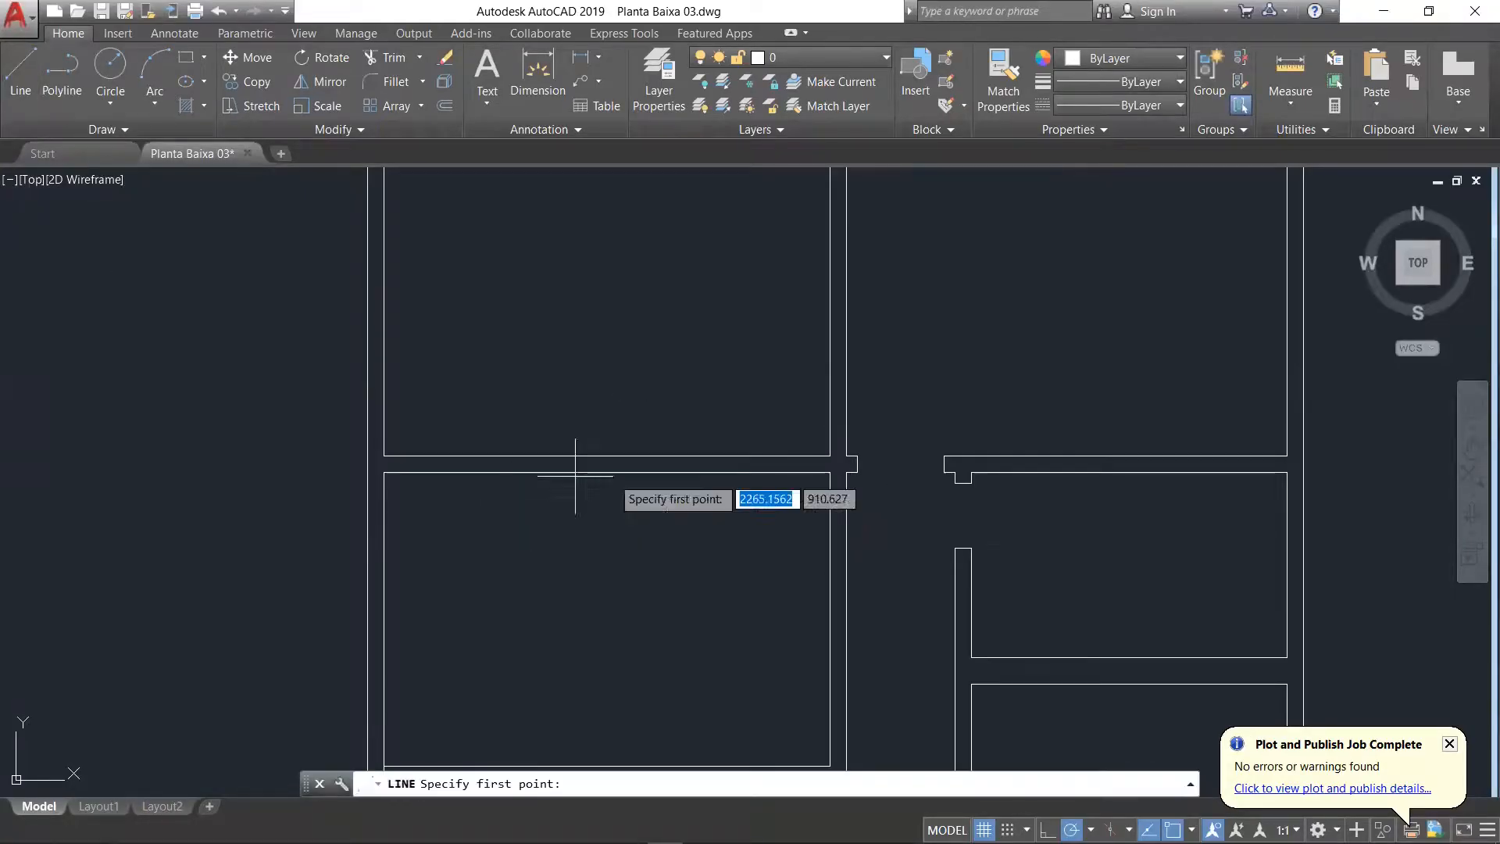
scroll(918, 507, "up", 3)
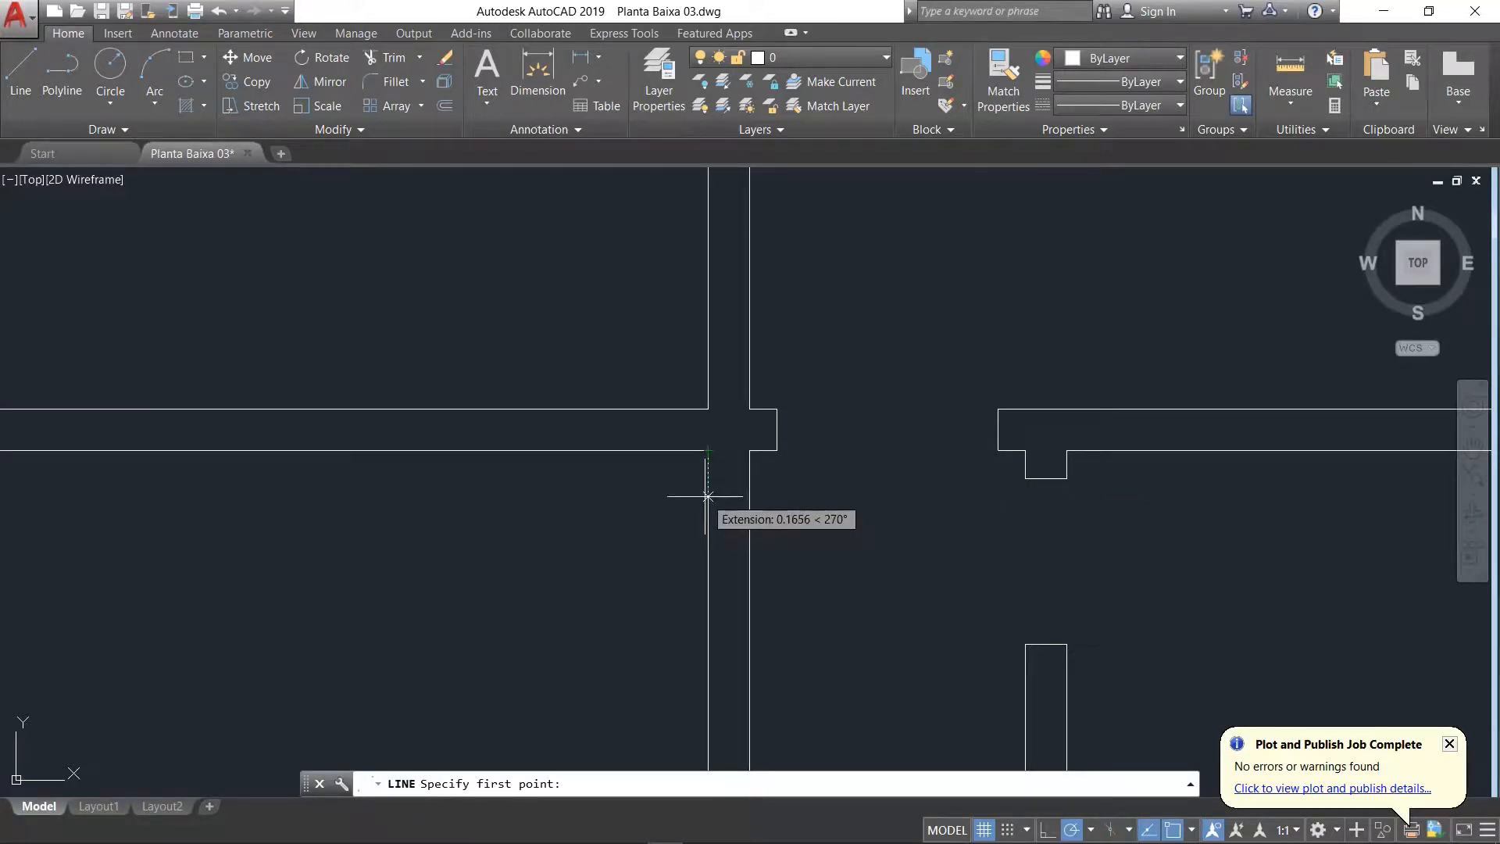
type(".8")
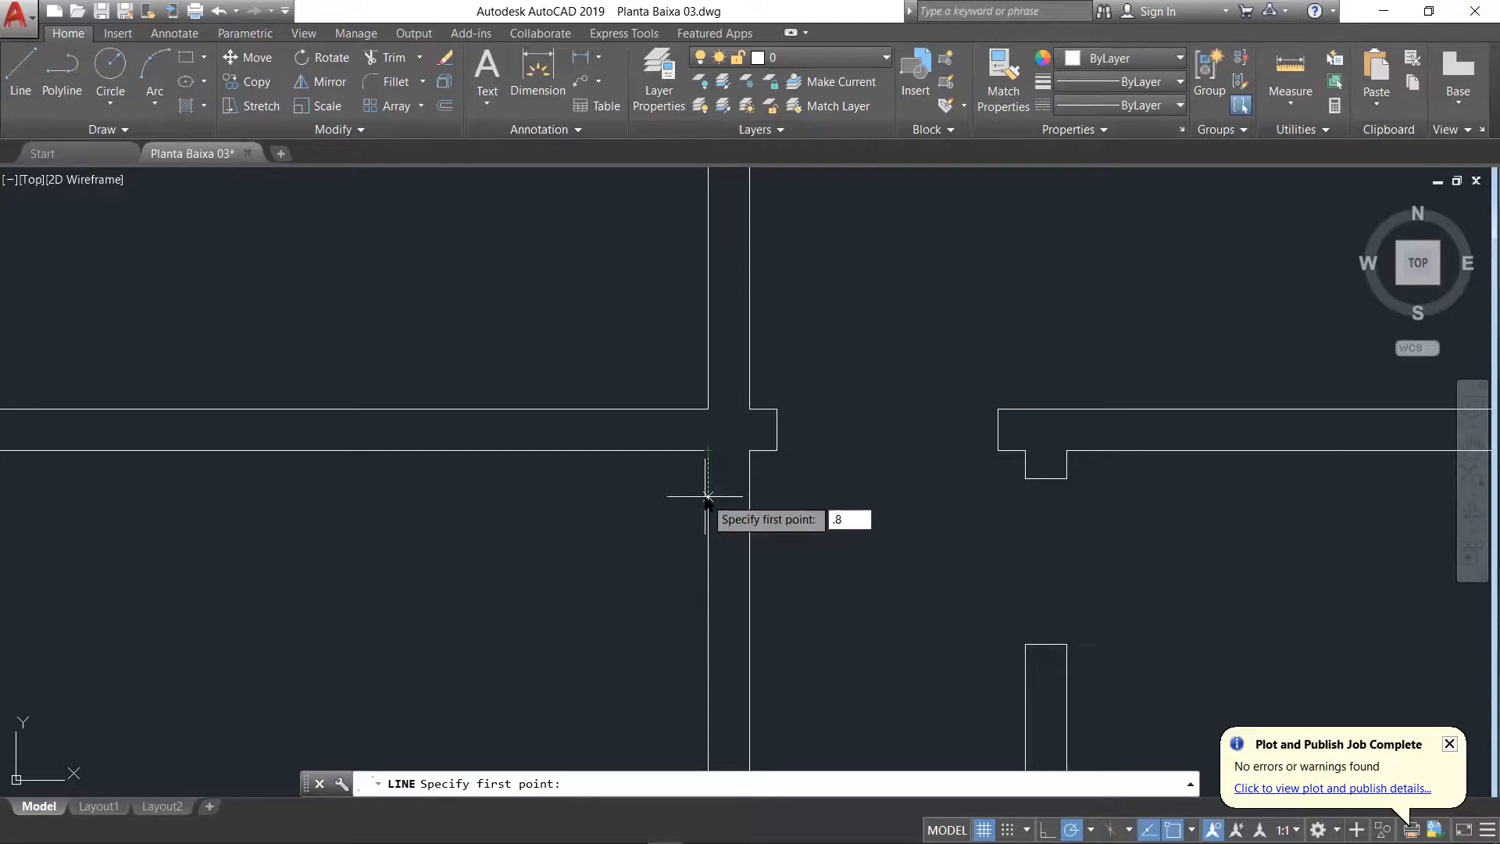
key("Return")
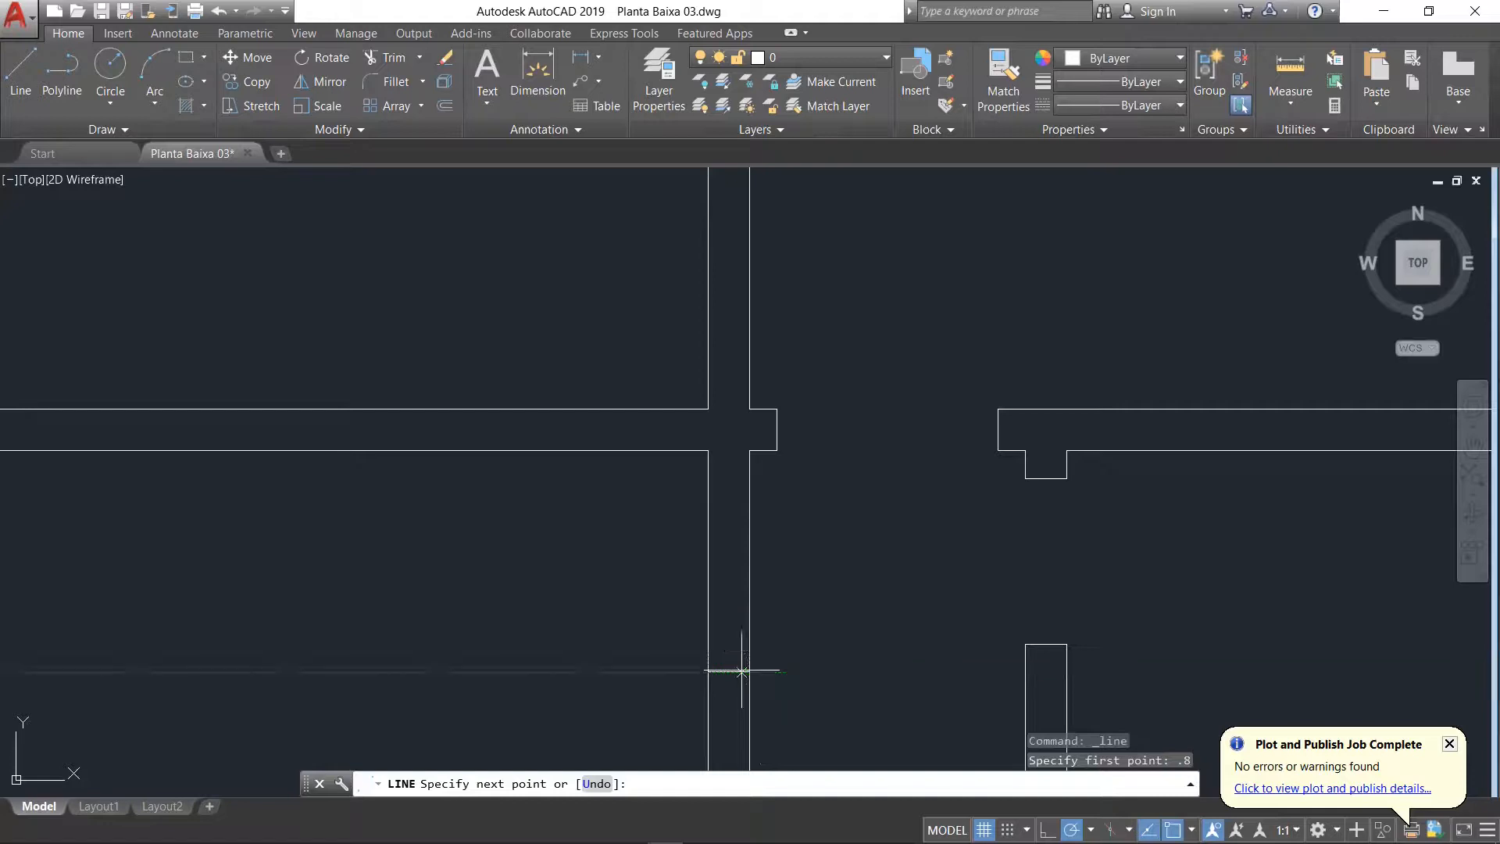
key("Return")
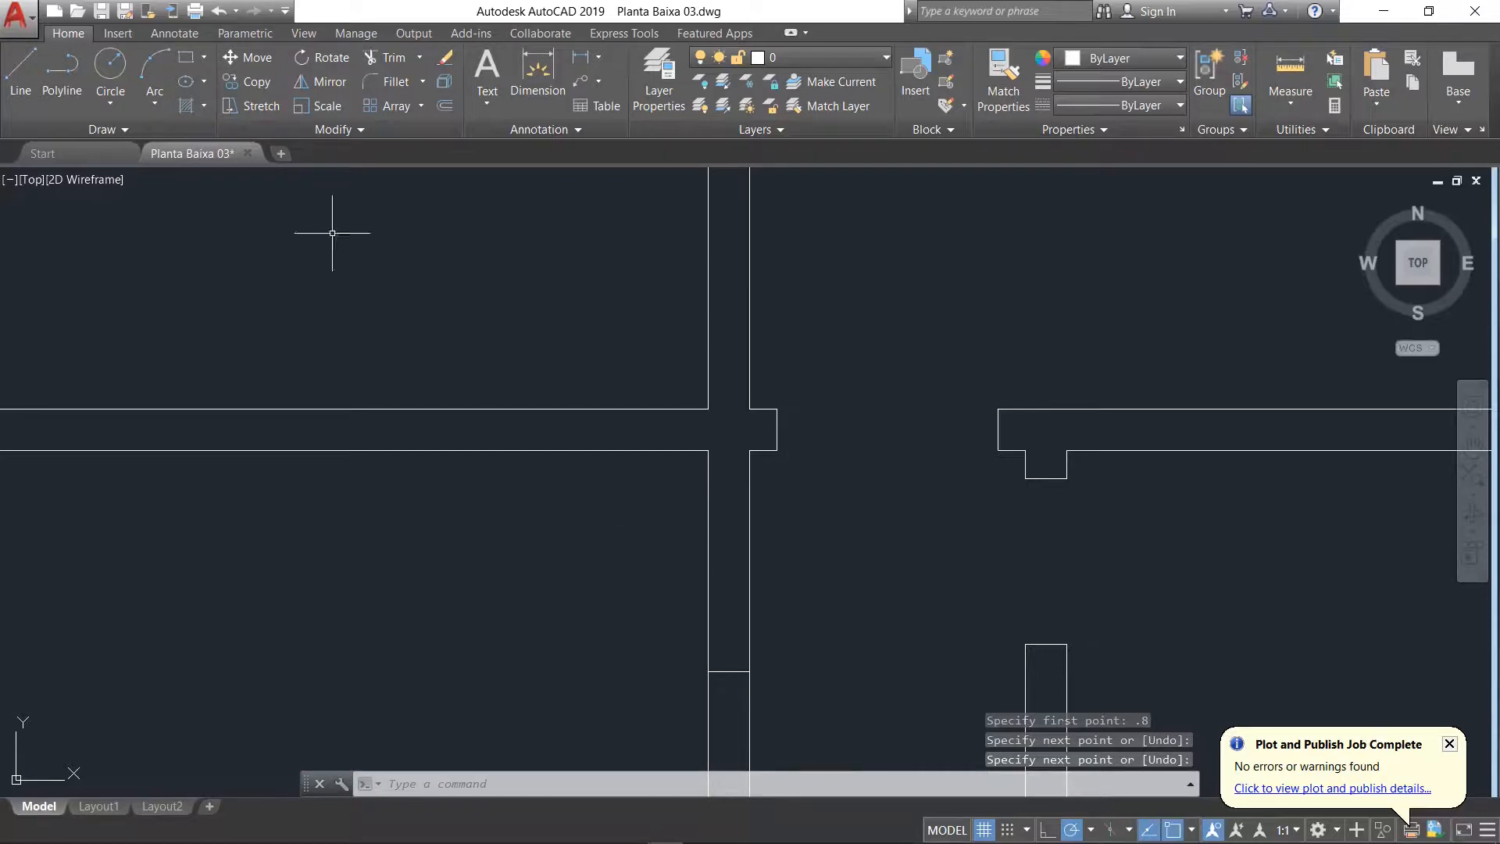
Step: Trim both lines of Sala de Jantar's right wall above the new jamb to open the doorway to the corridor
left_click(388, 58)
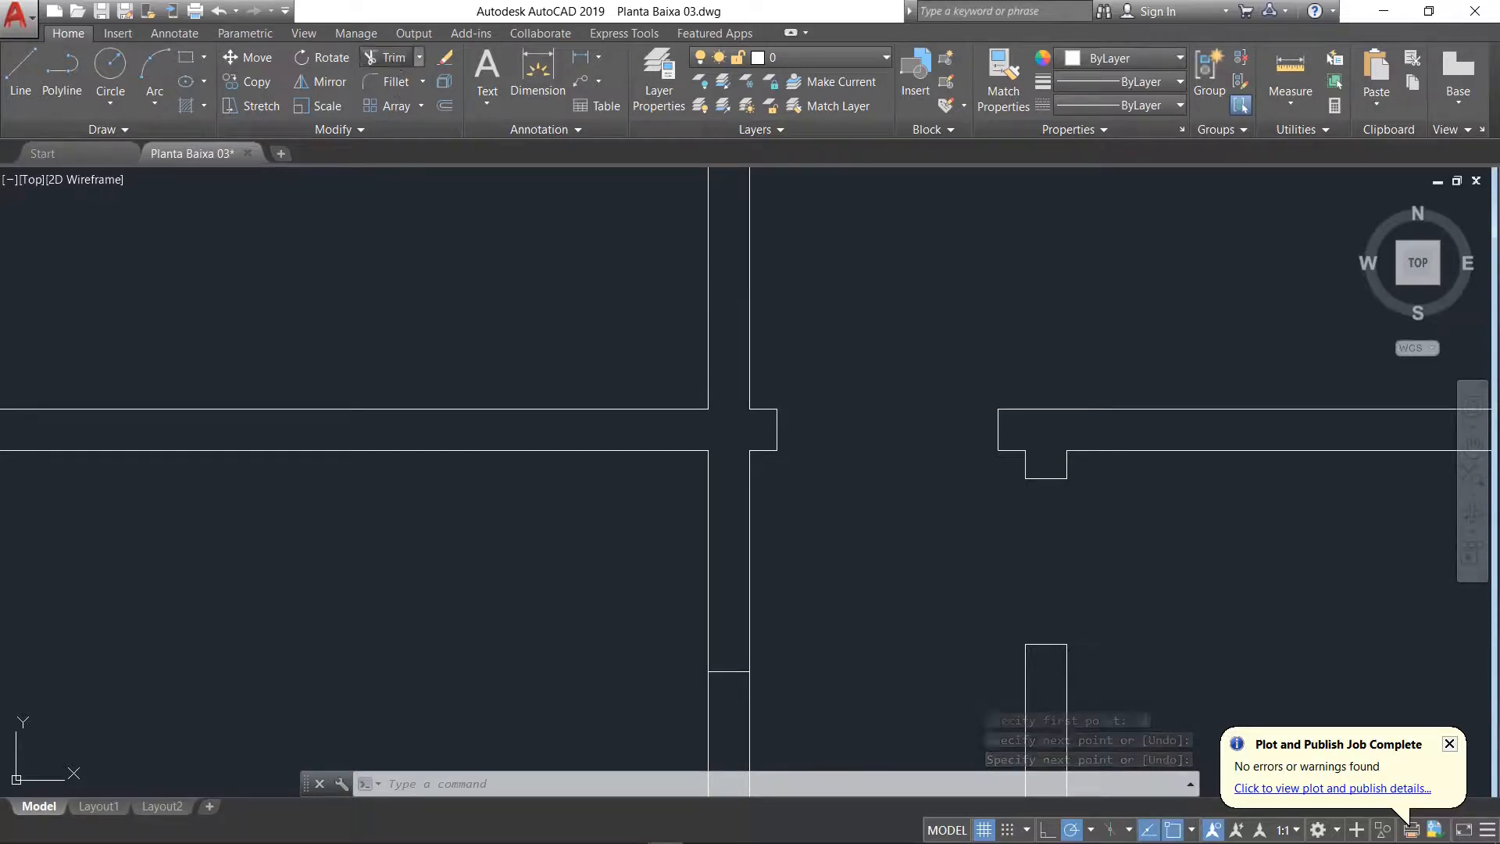
key("Return")
left_click(791, 494)
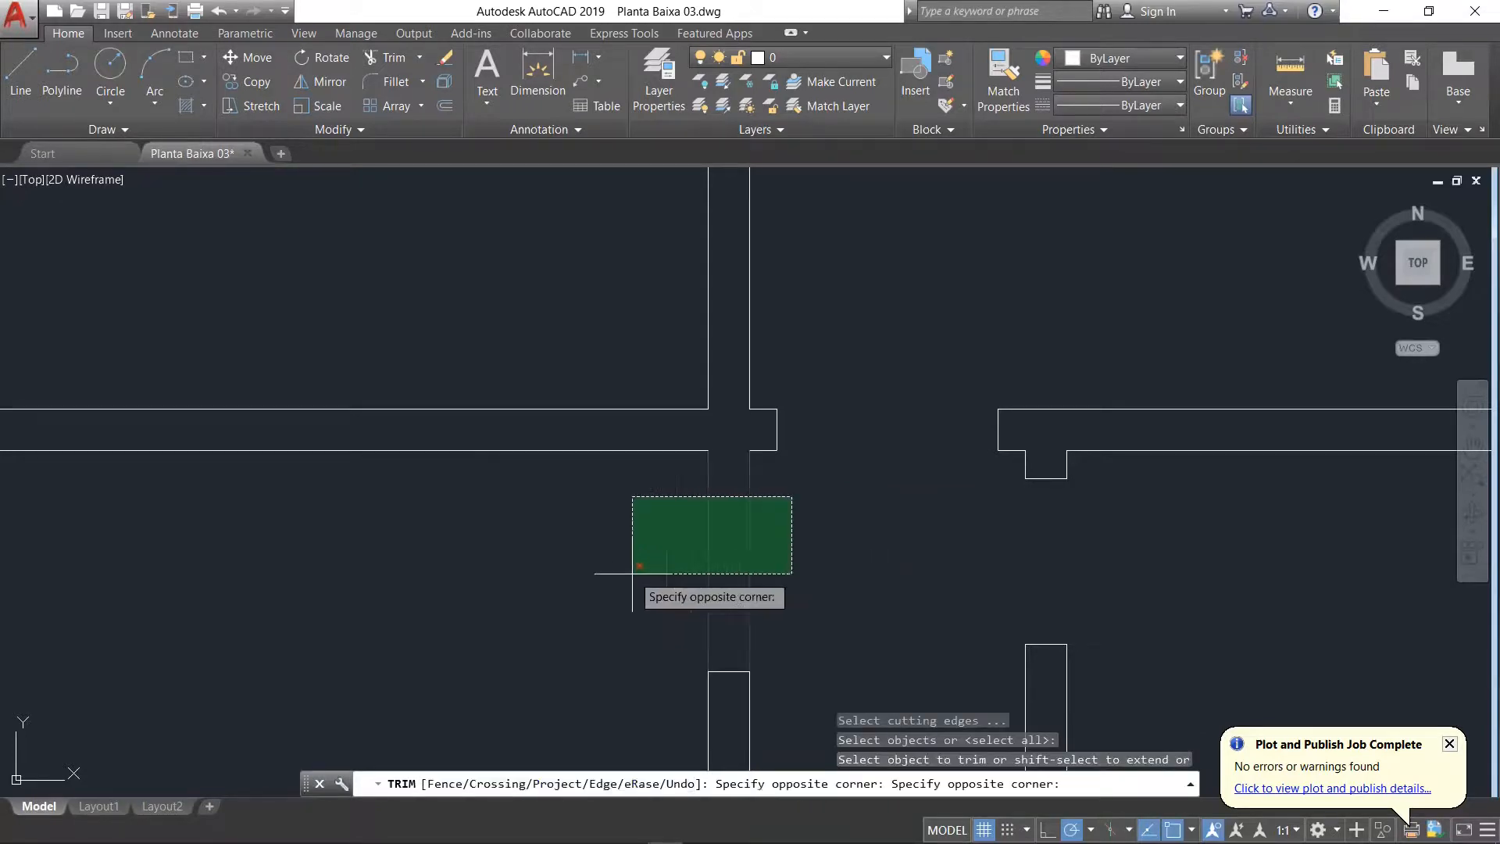
left_click(593, 611)
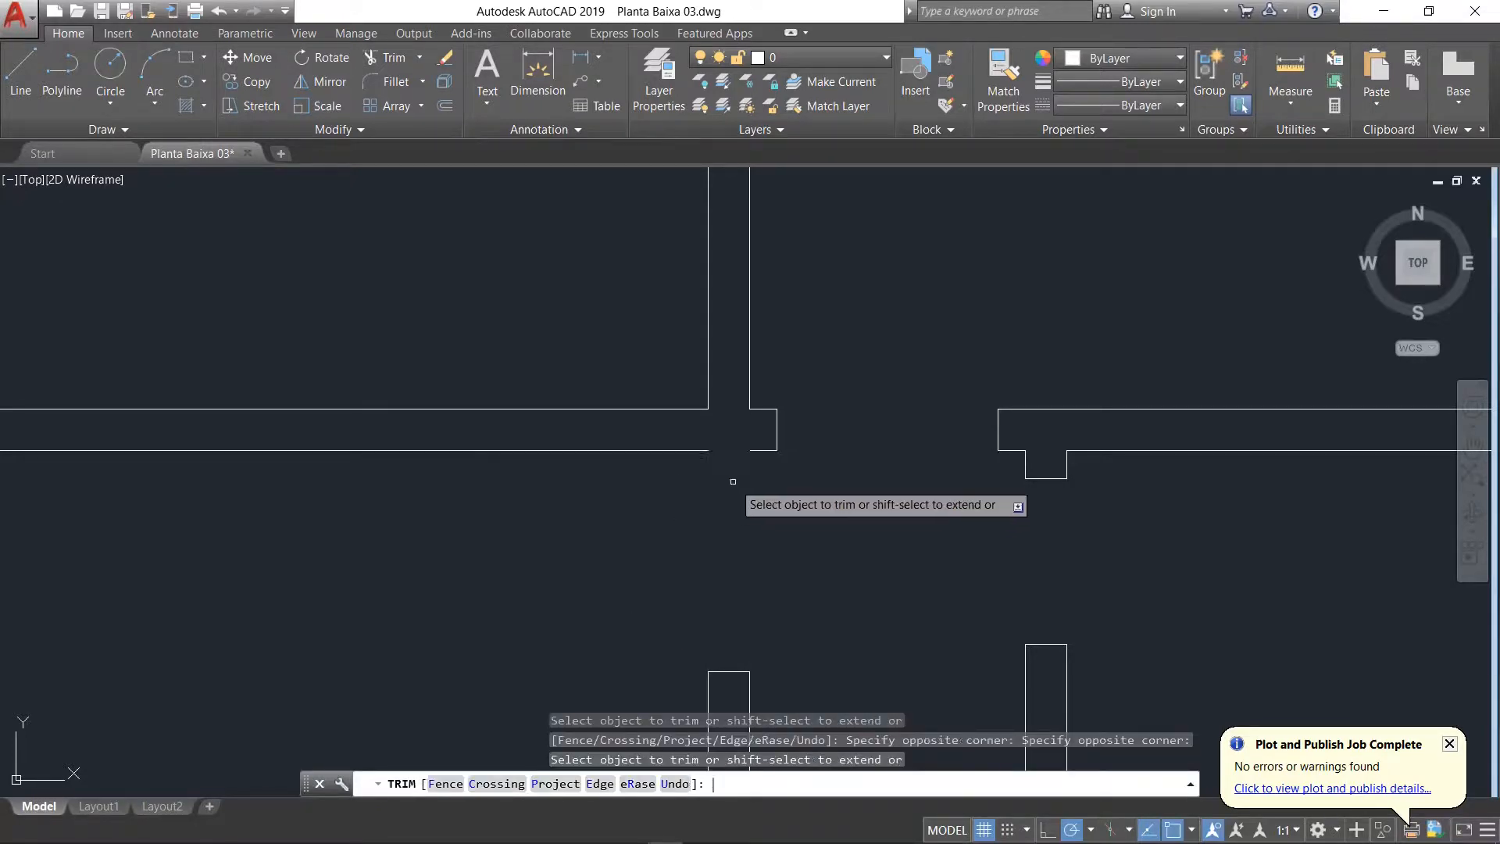
key("Return")
Step: Try stretching the short line under the Dormitório door's left jamb to the end of Sala de Jantar's upper wall line, and undo it
left_click(770, 450)
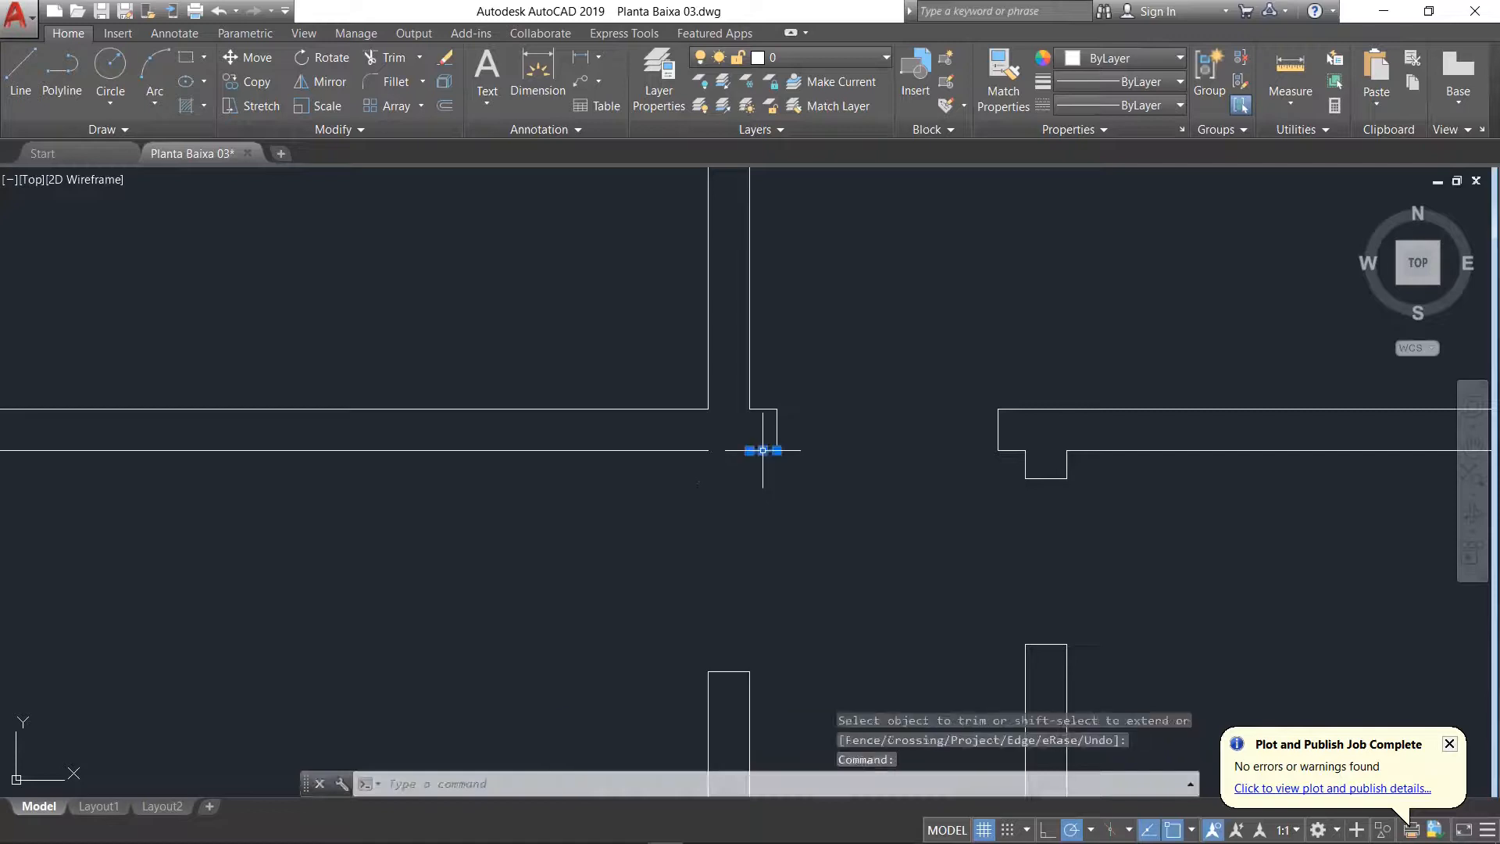
left_click(749, 450)
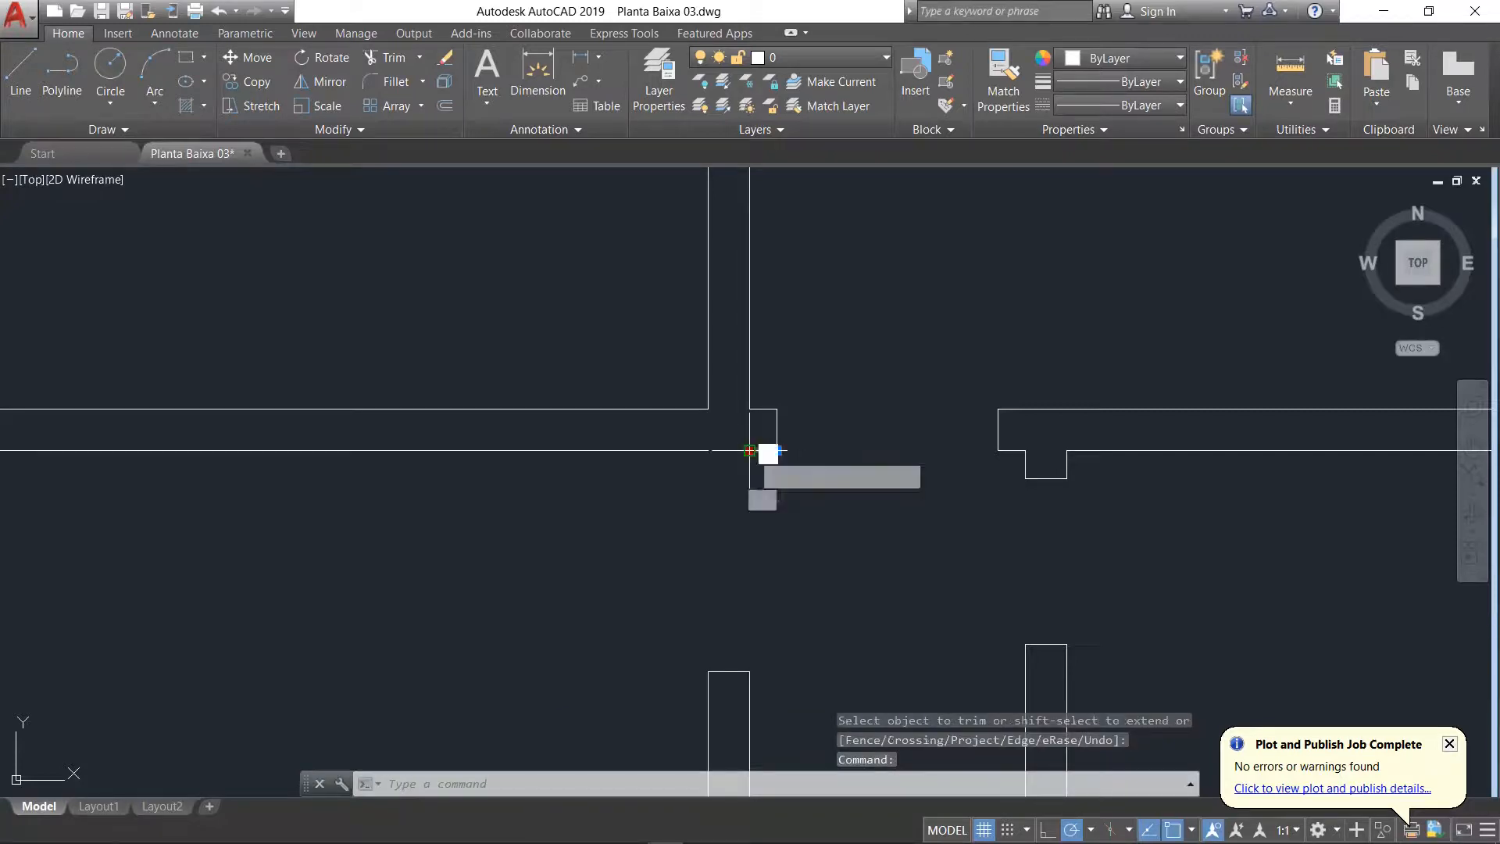
left_click(708, 450)
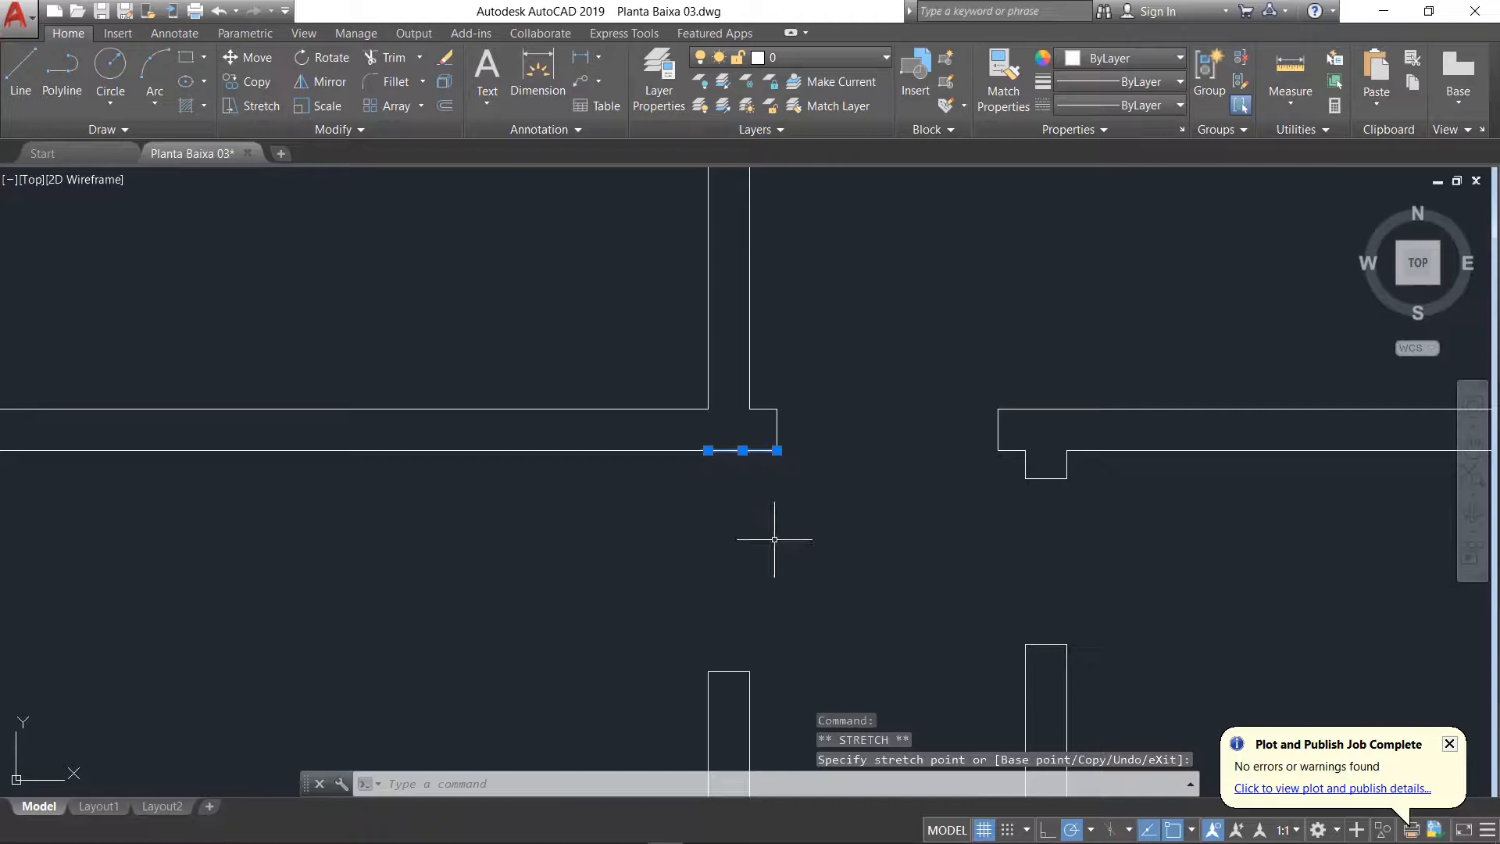
key("Escape")
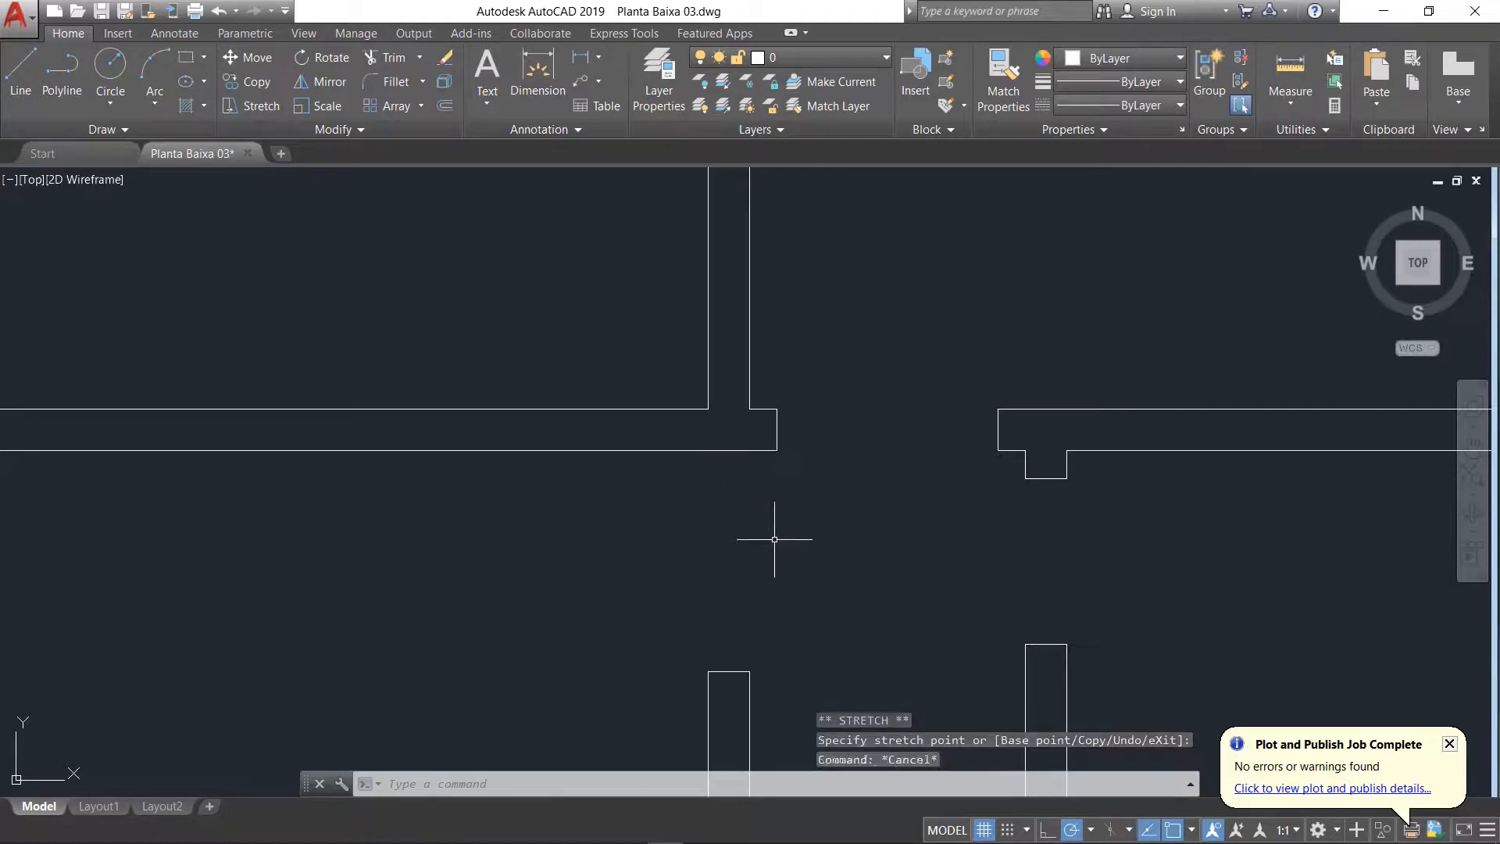
type("u")
key("Return")
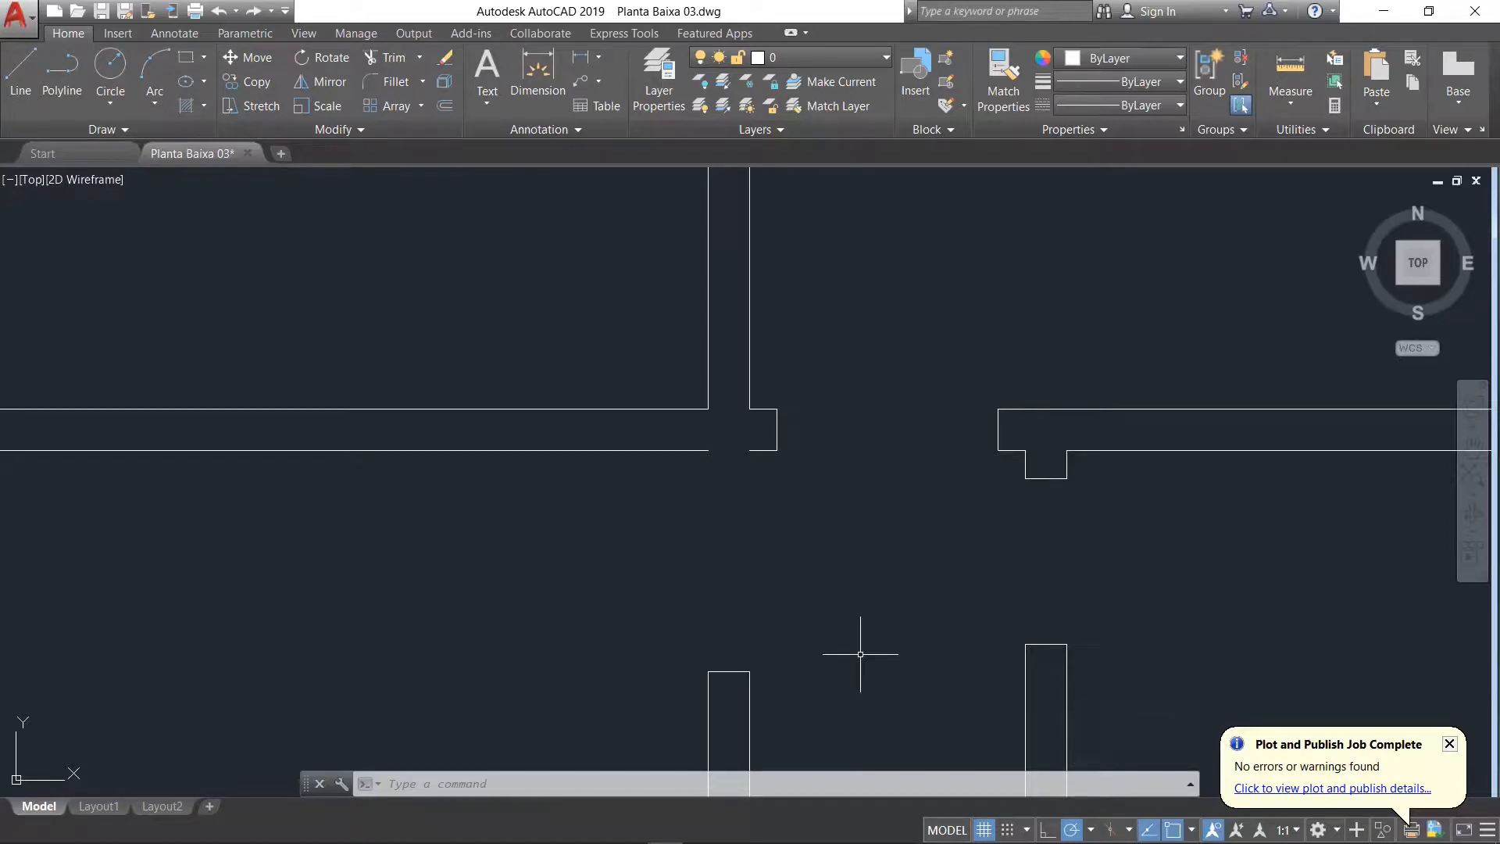
Step: Join Sala de Jantar's upper wall line with the short line under the Dormitório door's left jamb into one line
type("j")
key("Return")
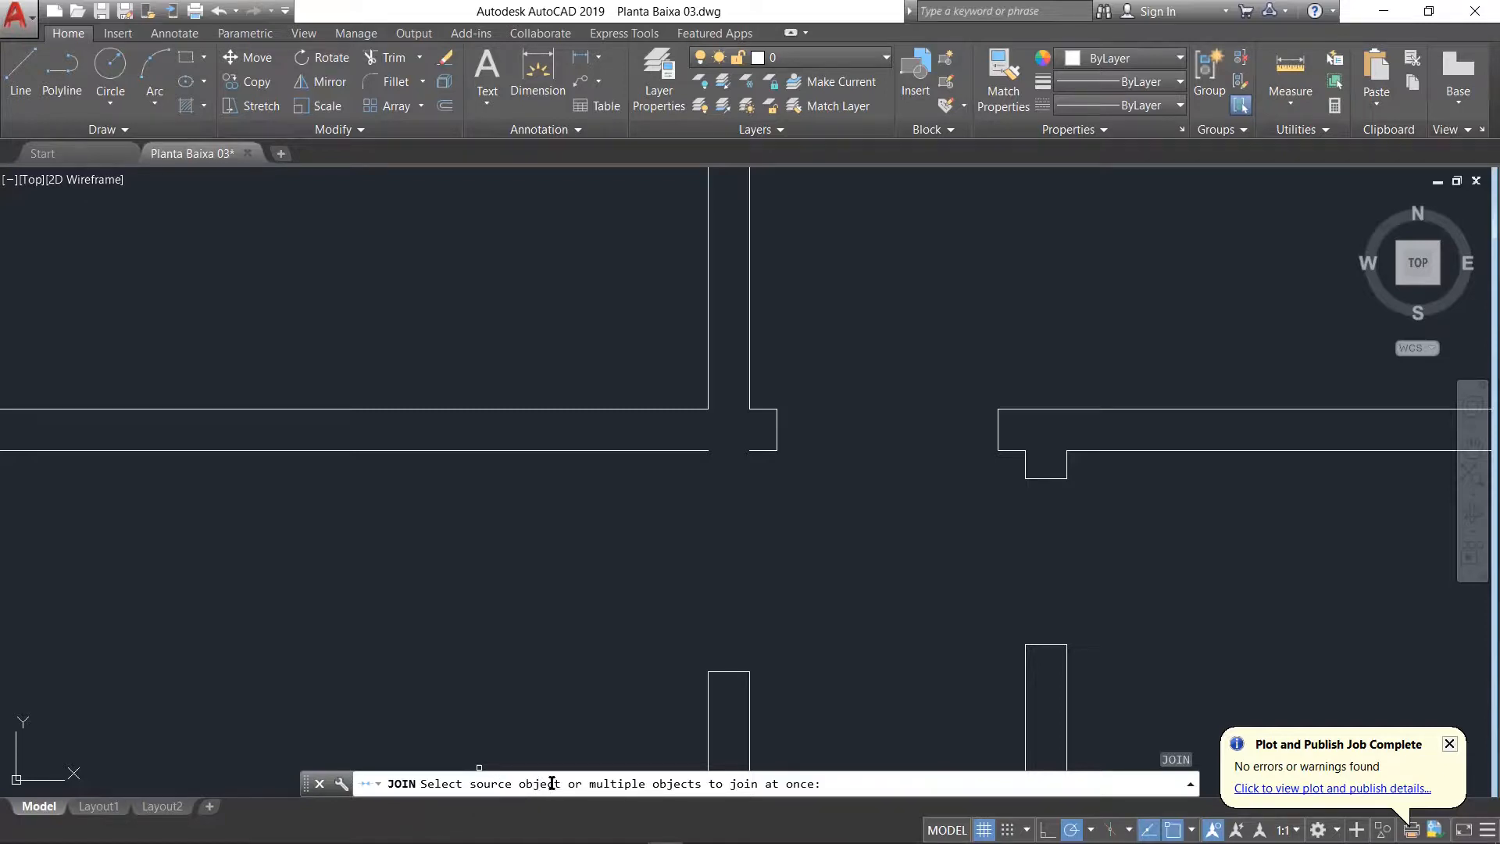
left_click(681, 449)
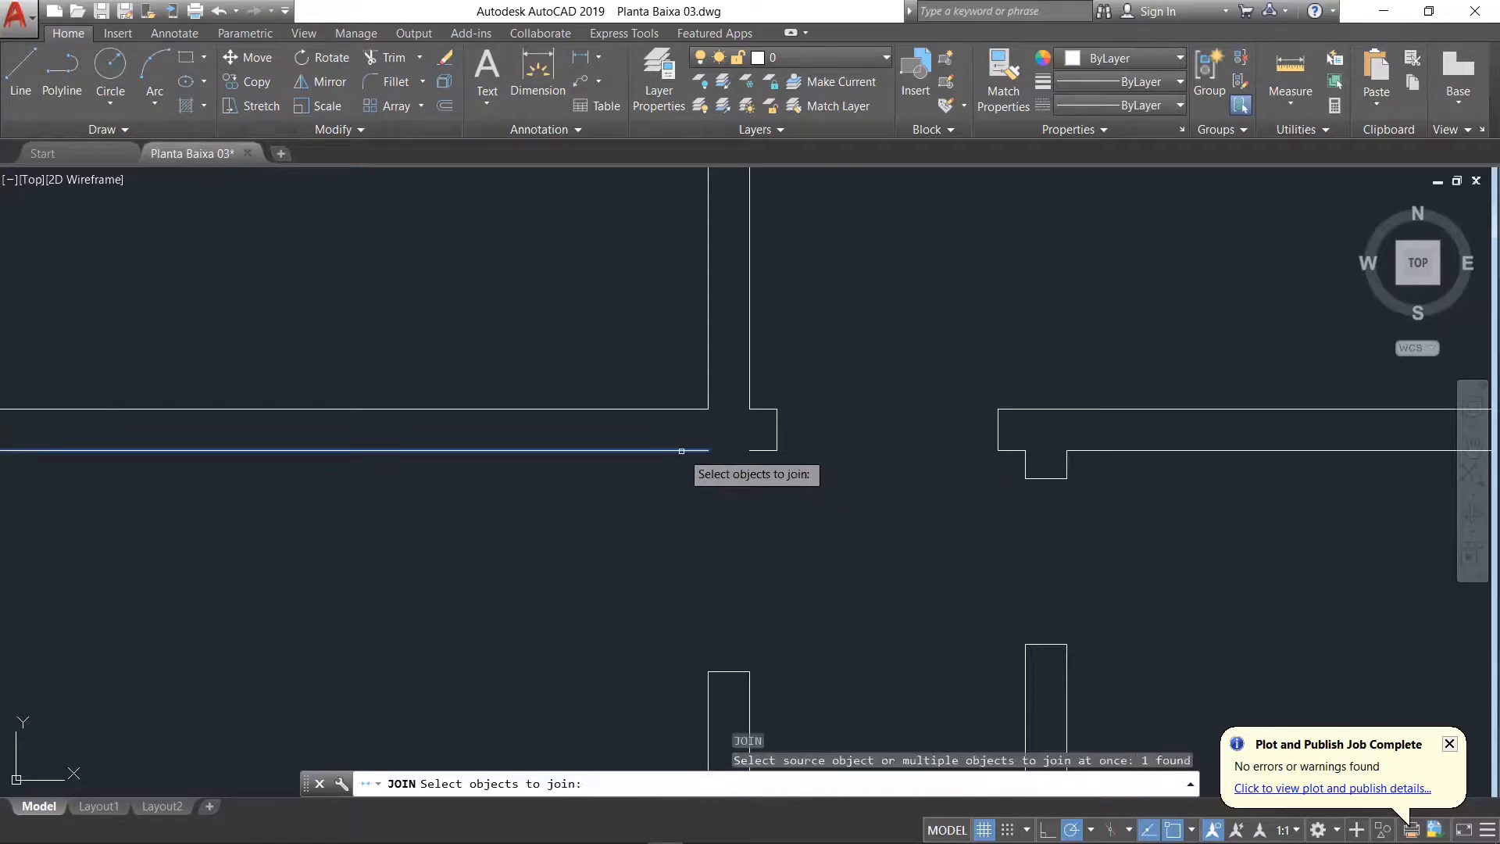
left_click(769, 449)
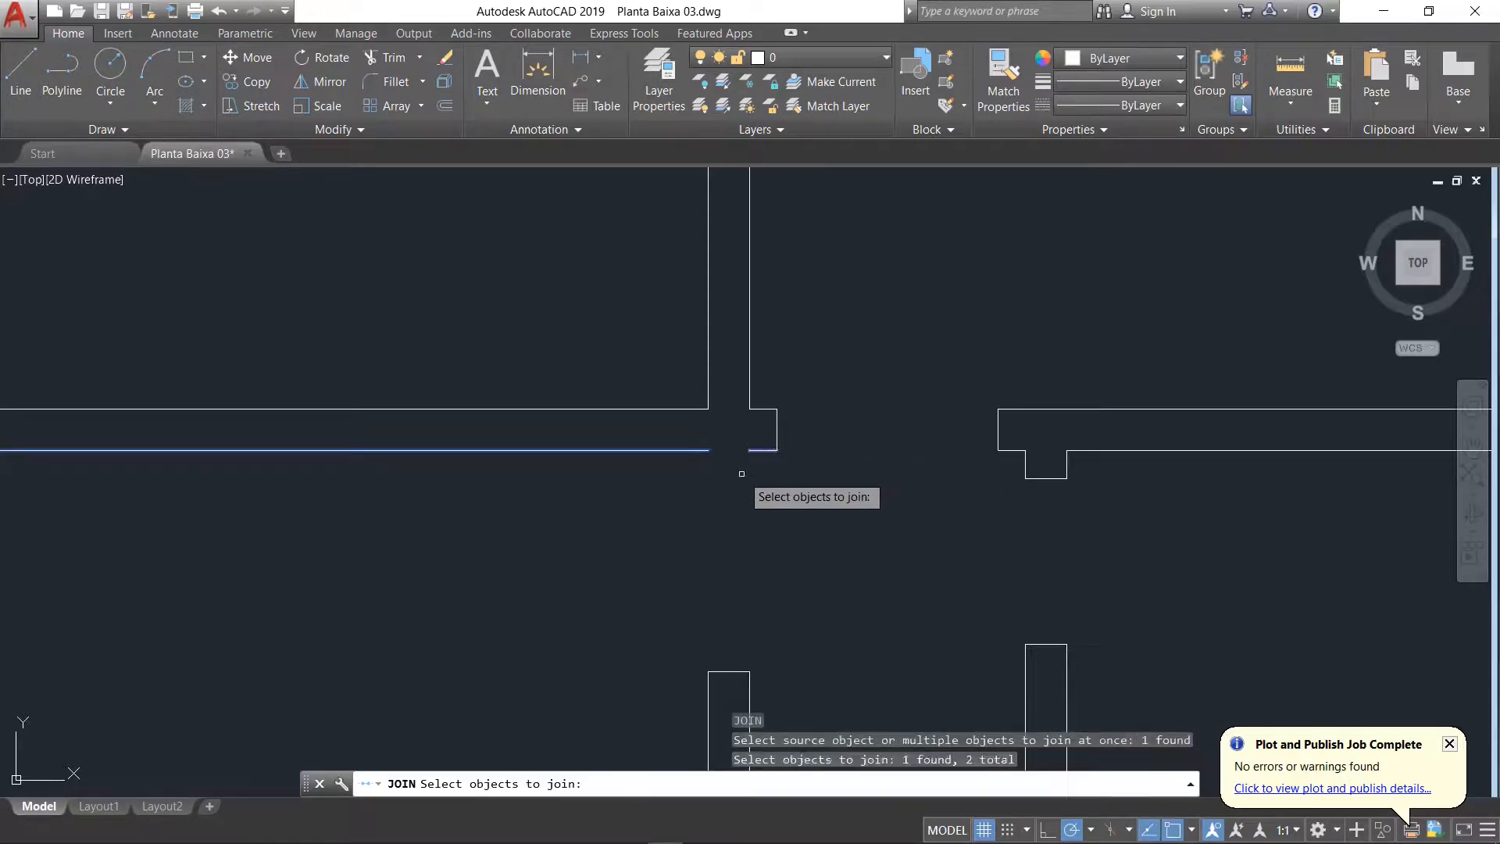
key("Return")
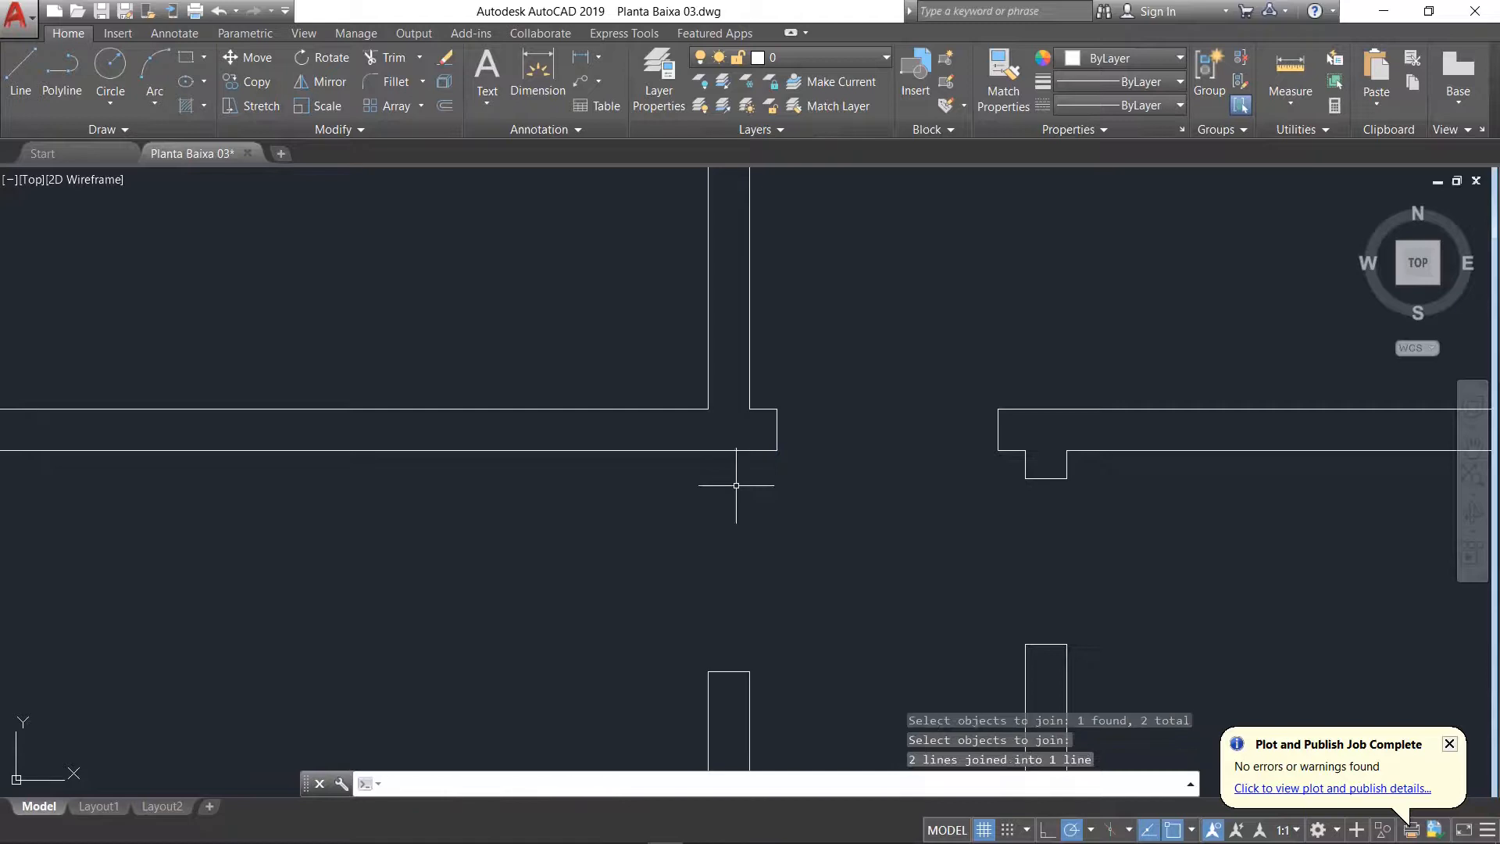
left_click(709, 450)
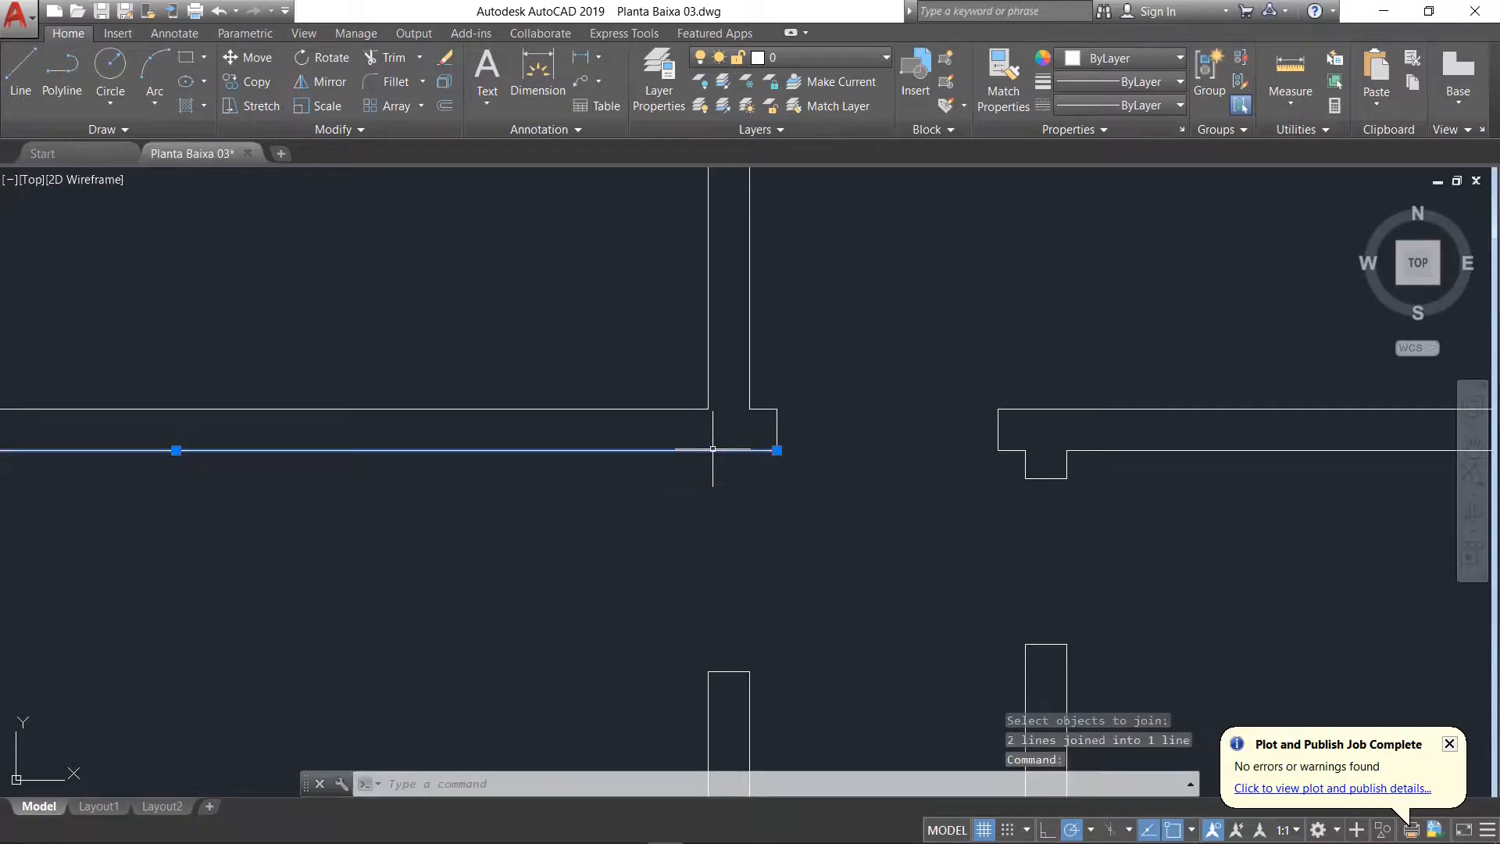
scroll(708, 558, "down", 3)
scroll(710, 561, "up", 2)
scroll(274, 374, "down", 1)
scroll(274, 374, "down", 1)
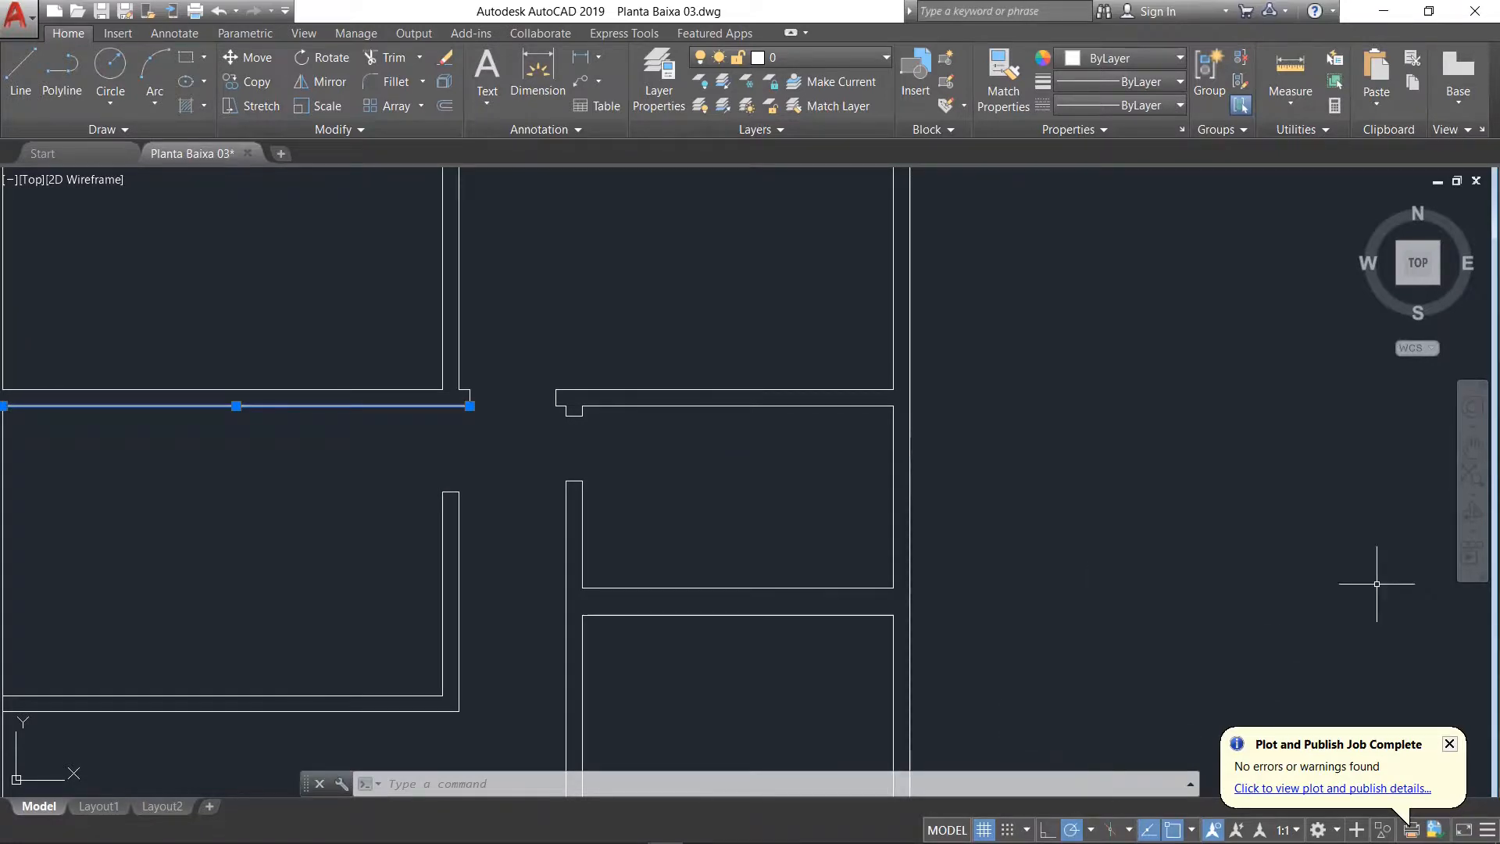
scroll(156, 363, "up", 2)
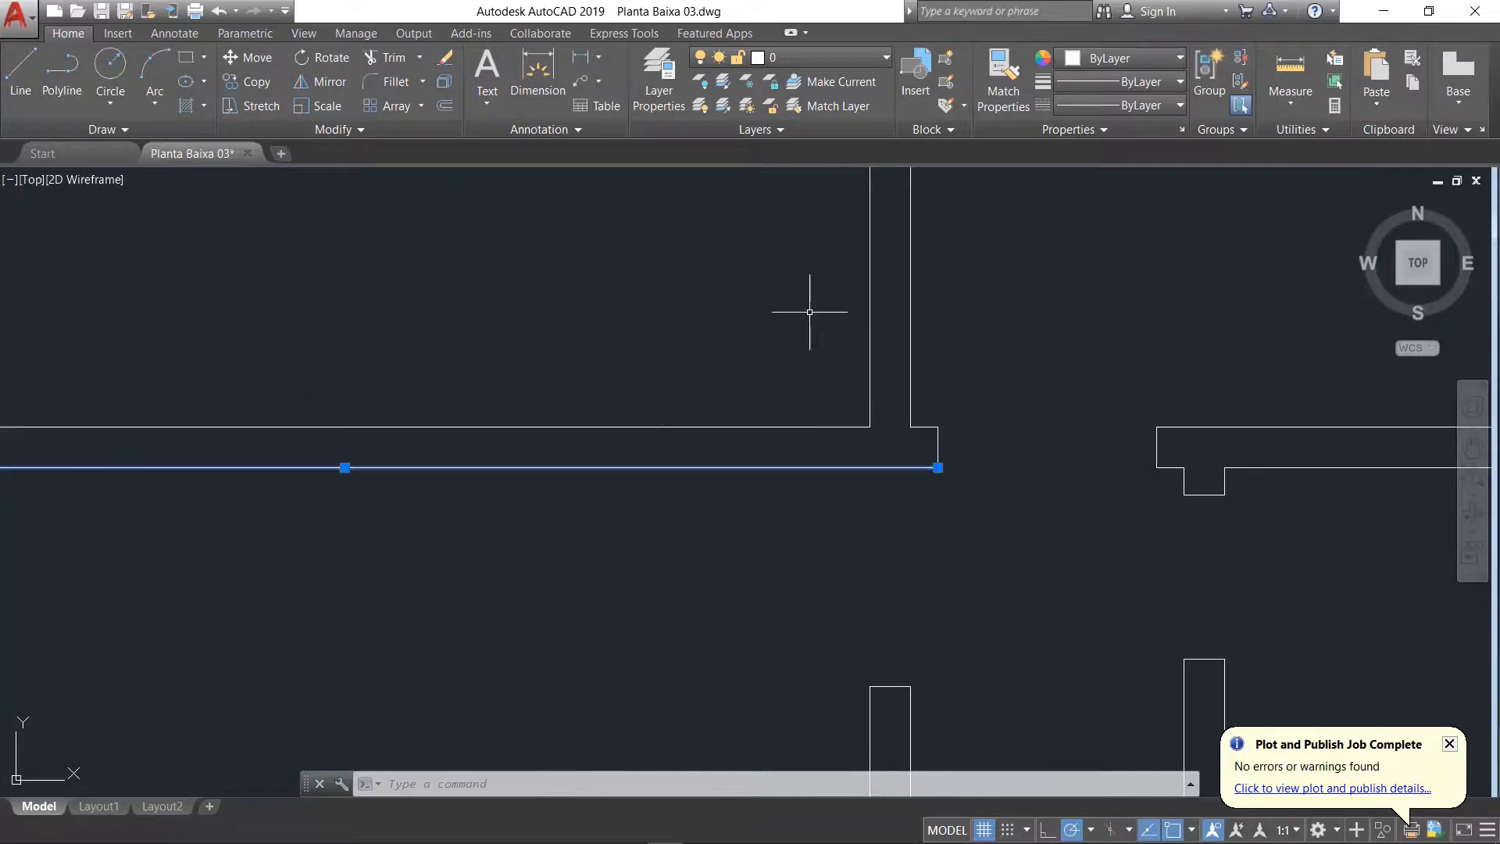
key("Escape")
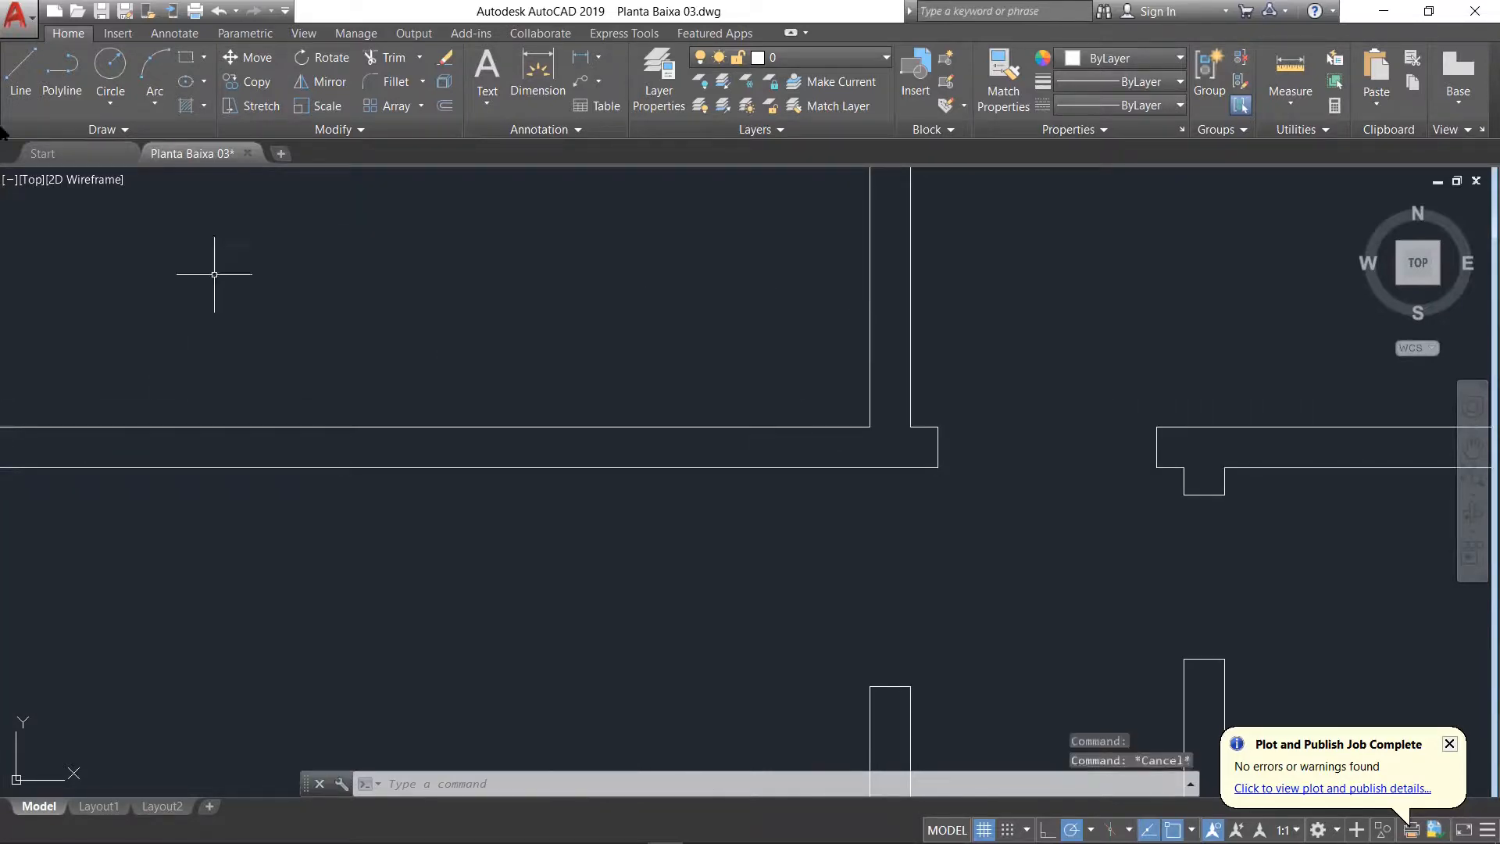
Step: Draw a jamb line across Sala de Jantar's upper wall, 0.8 to the left of the upper room's lower-right inner corner
left_click(21, 72)
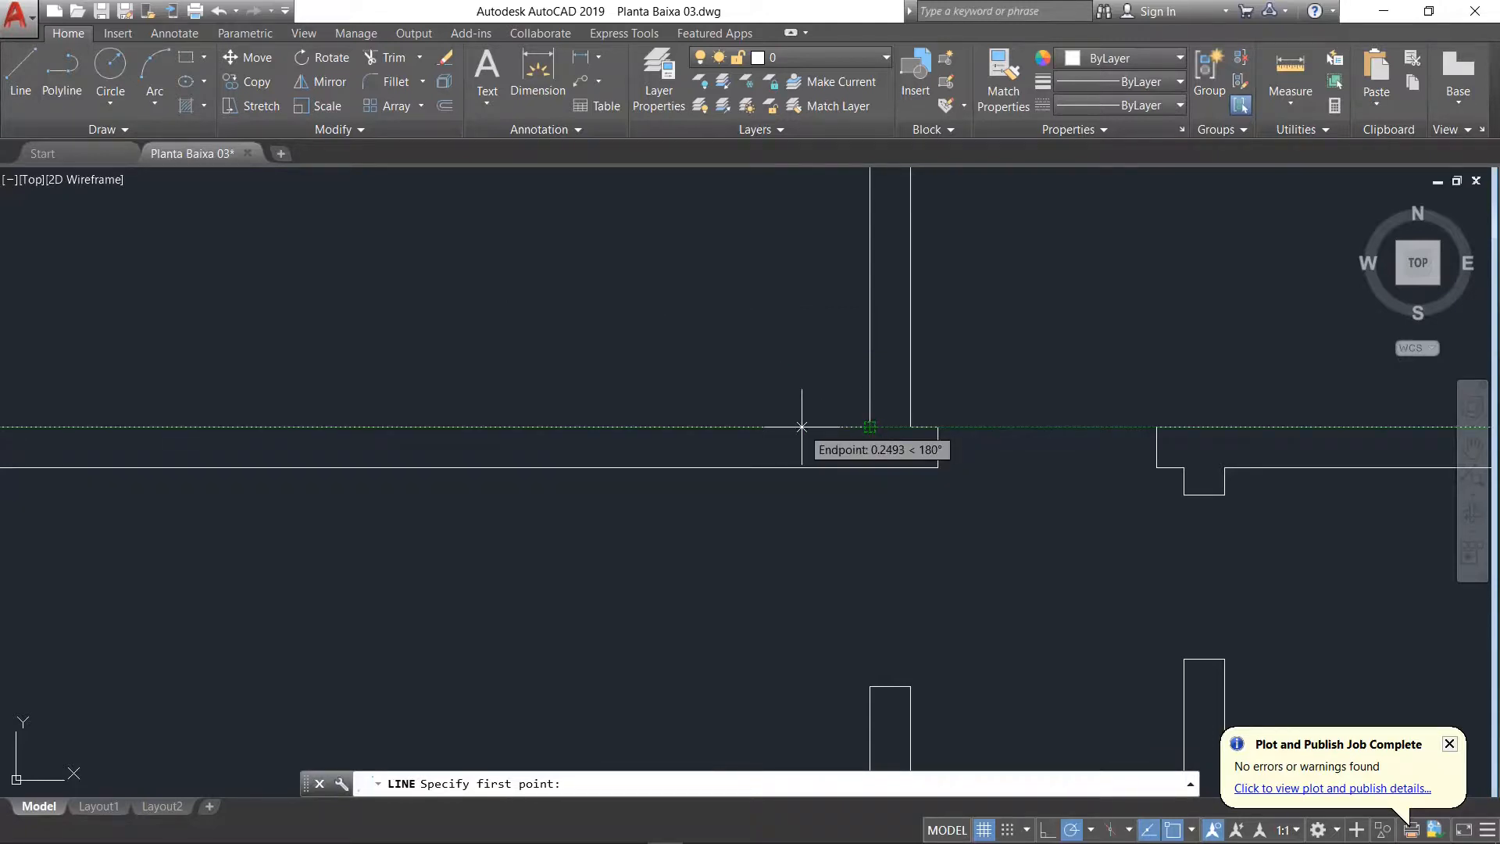
type(".9")
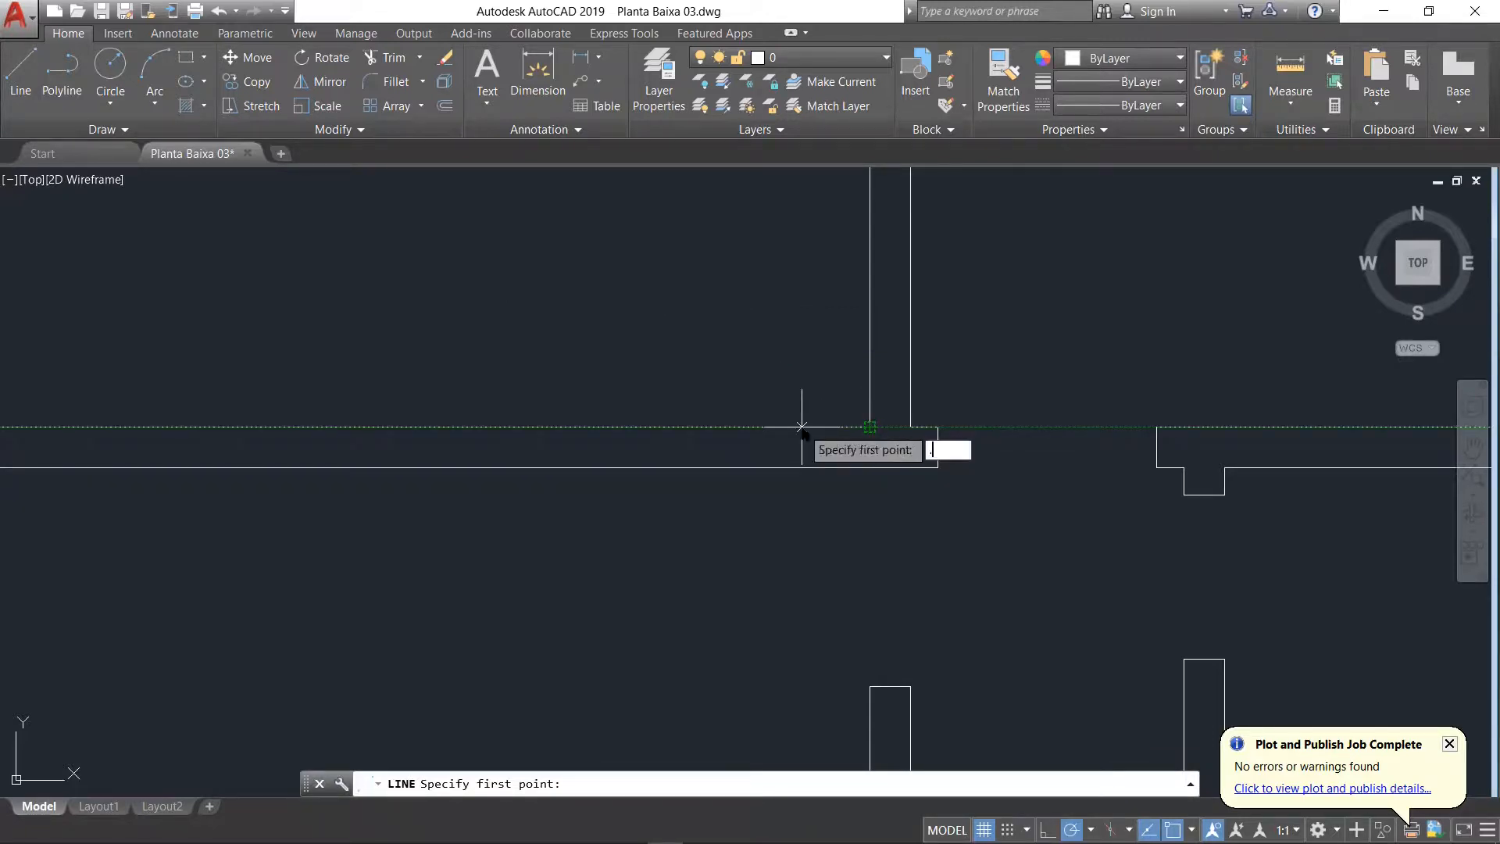
key("Return")
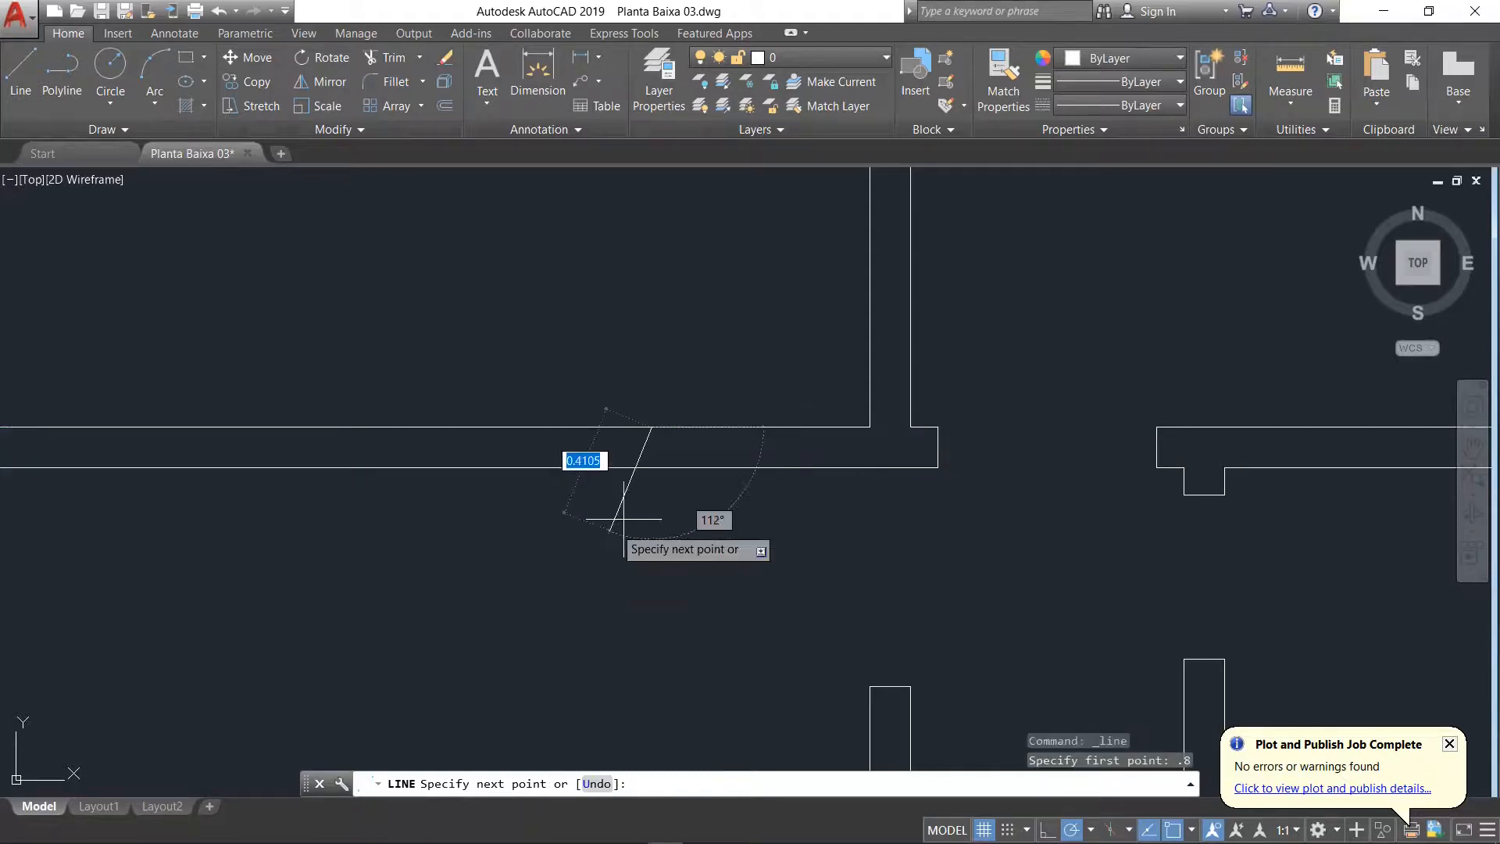
left_click(653, 467)
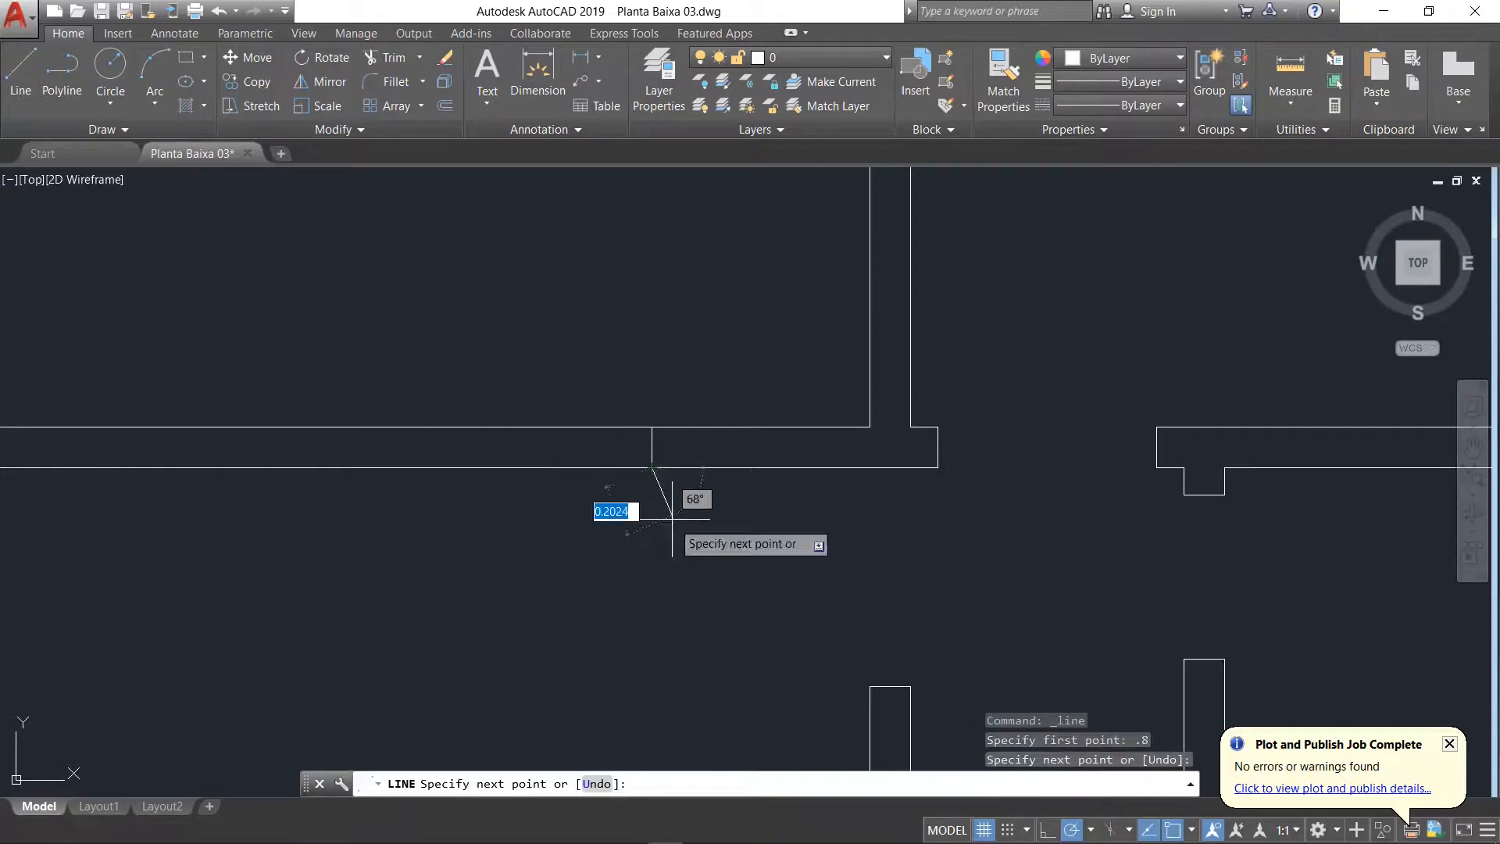
key("Return")
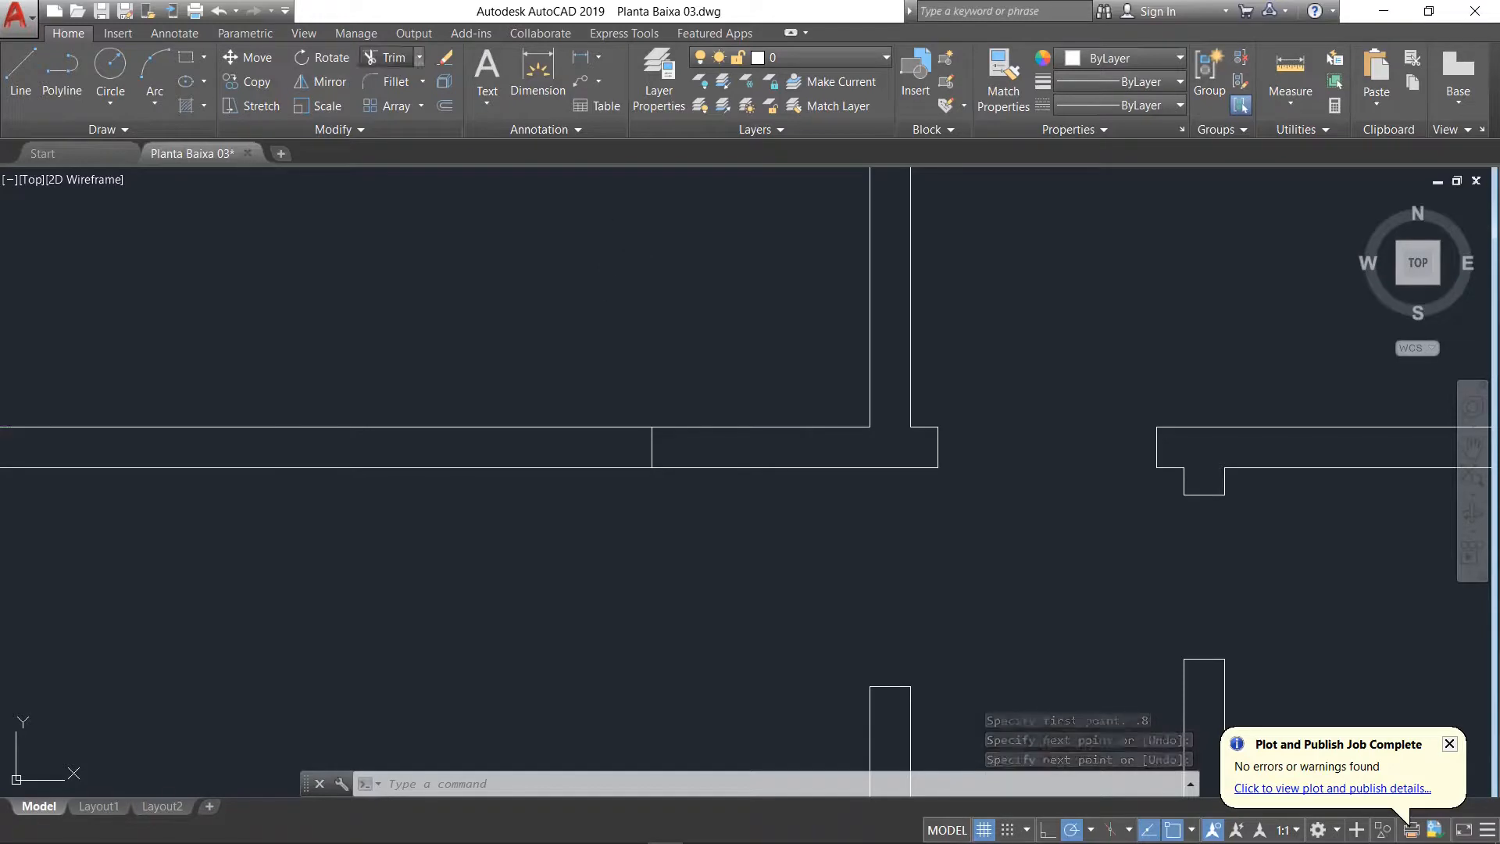
Step: Try trimming both lines of Sala de Jantar's upper wall to the right of the new jamb, and undo it
left_click(387, 57)
left_click_drag(795, 377, 755, 533)
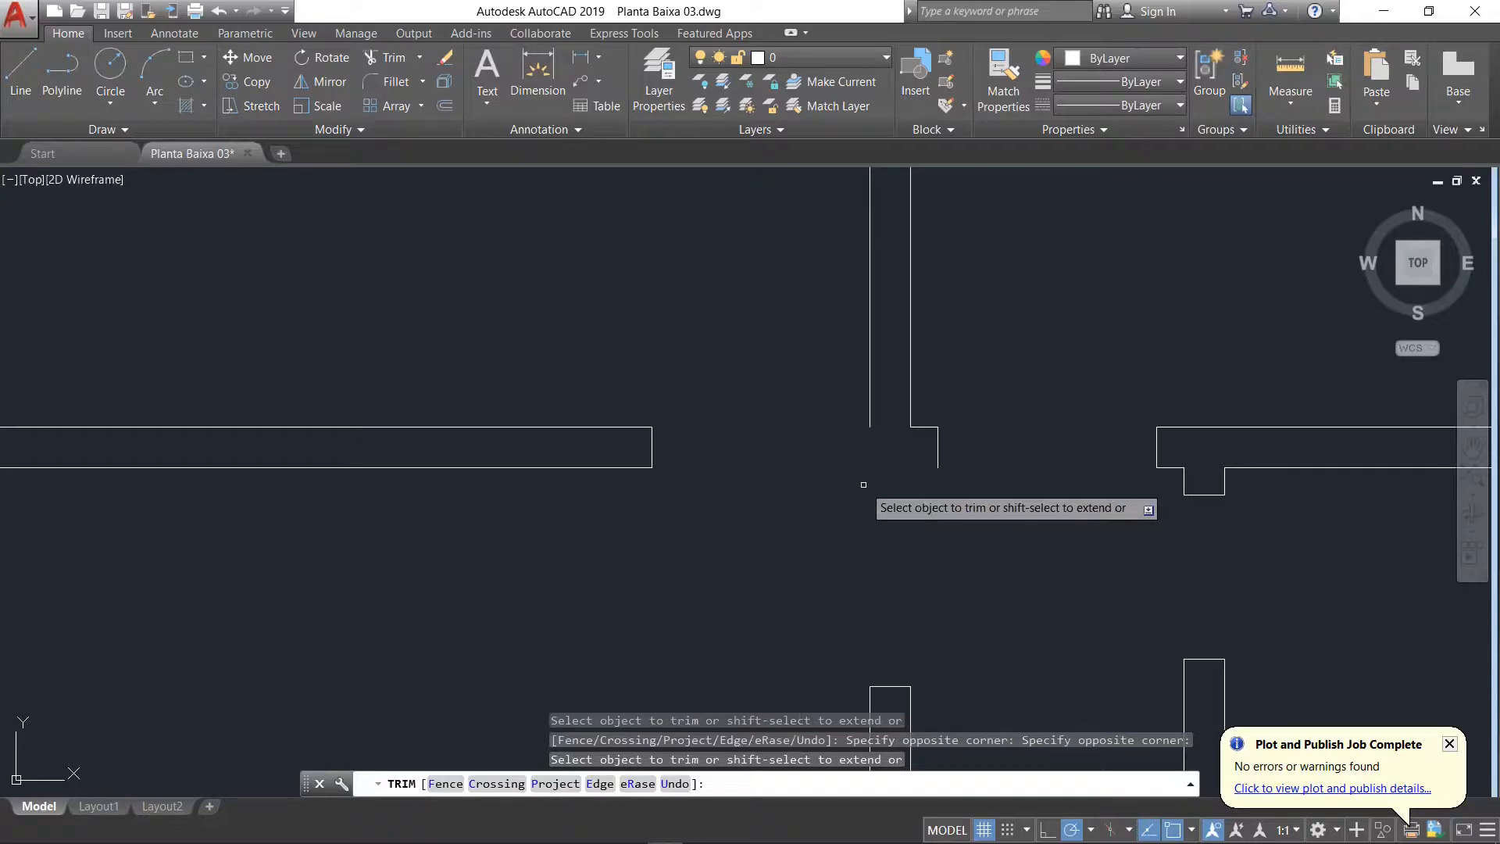
type("u")
key("Return")
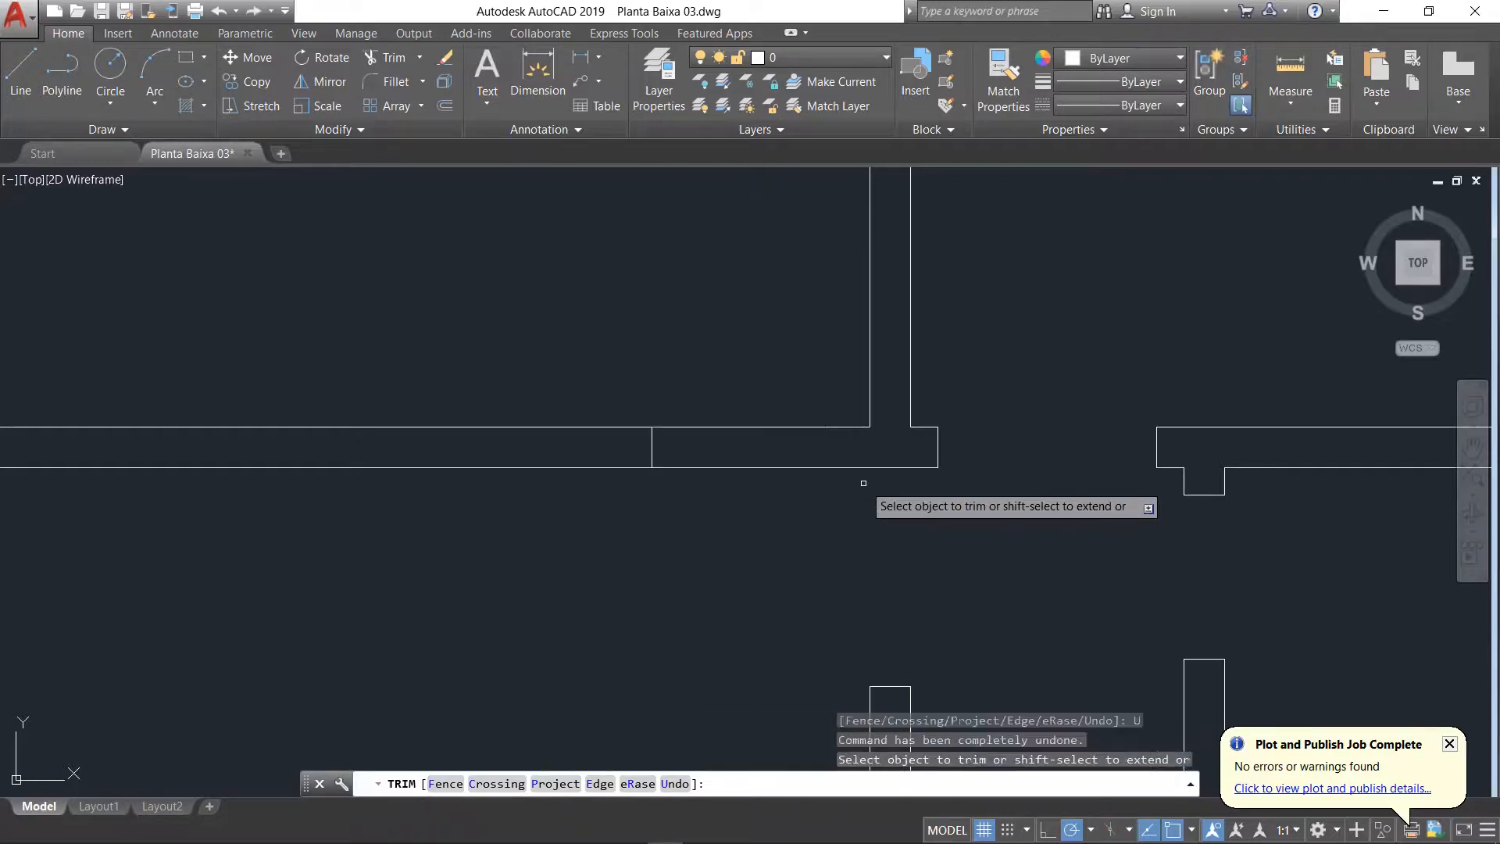
key("Escape")
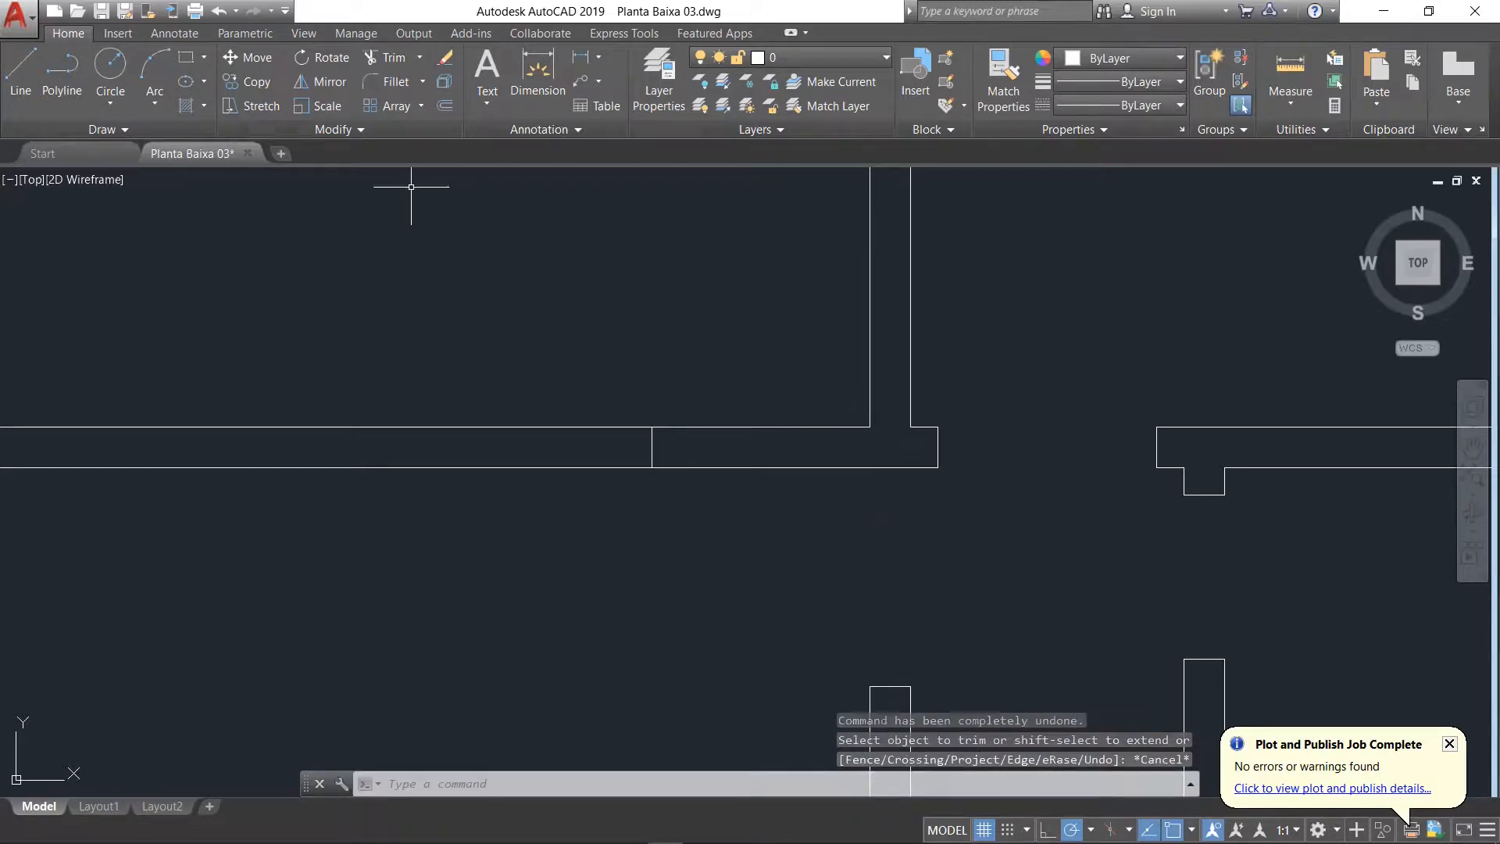
Step: Extend the left line of the vertical wall above Sala de Jantar down to the room's joined upper wall line
left_click(418, 57)
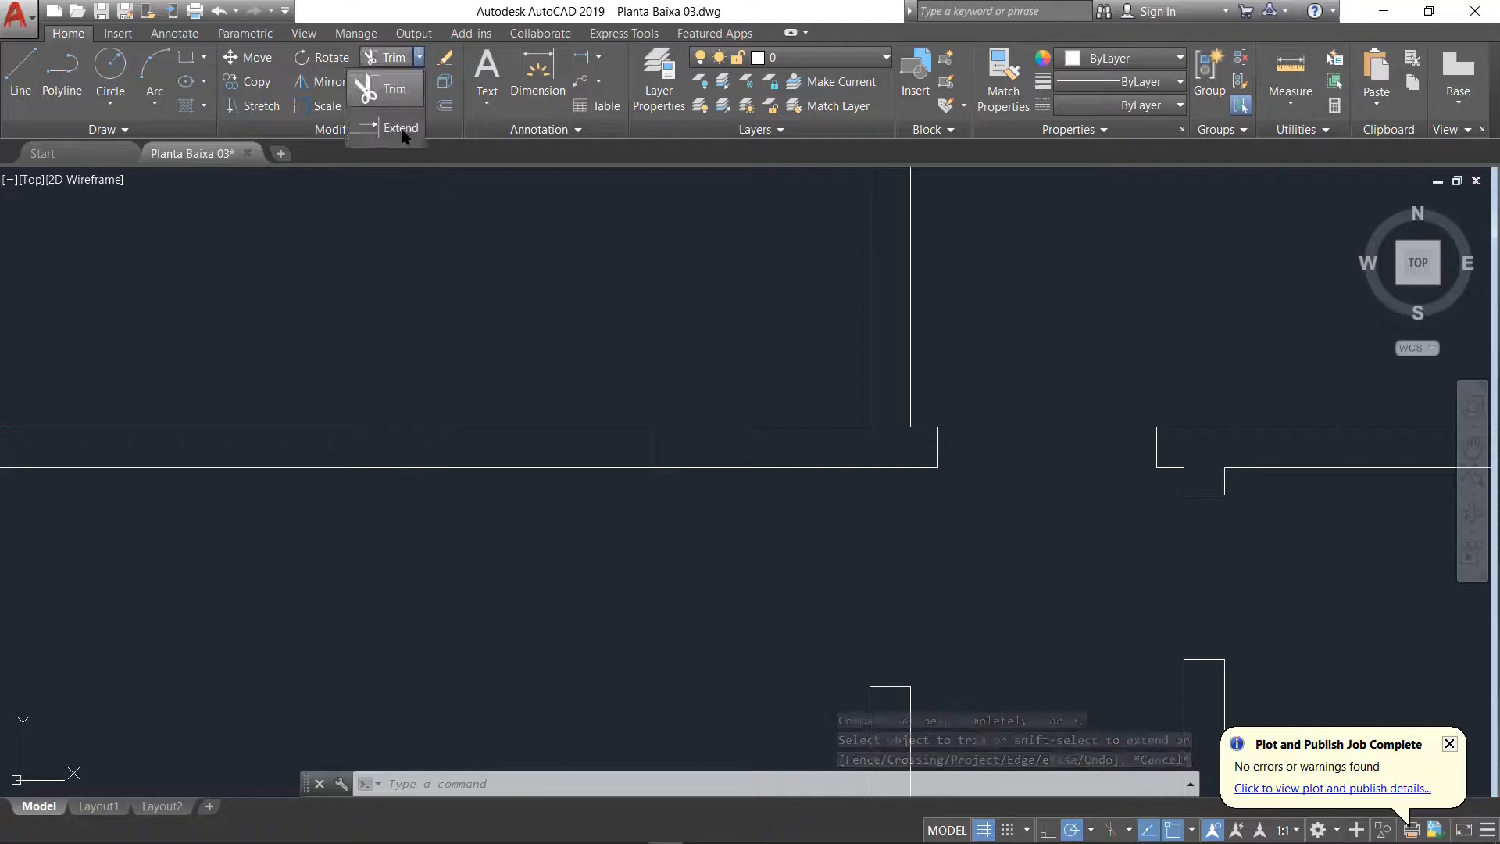
left_click(401, 129)
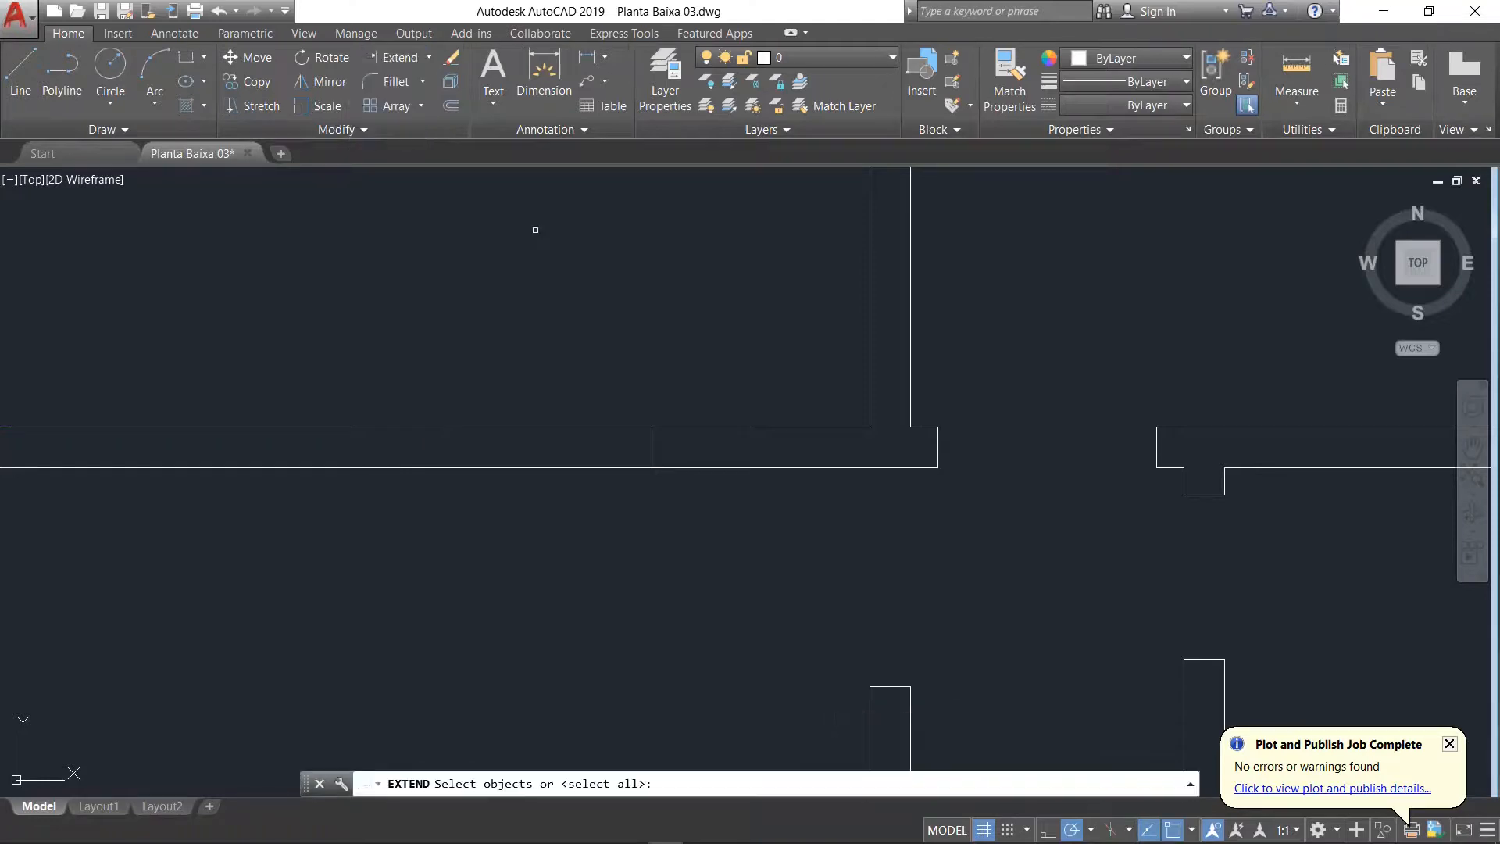
left_click(874, 466)
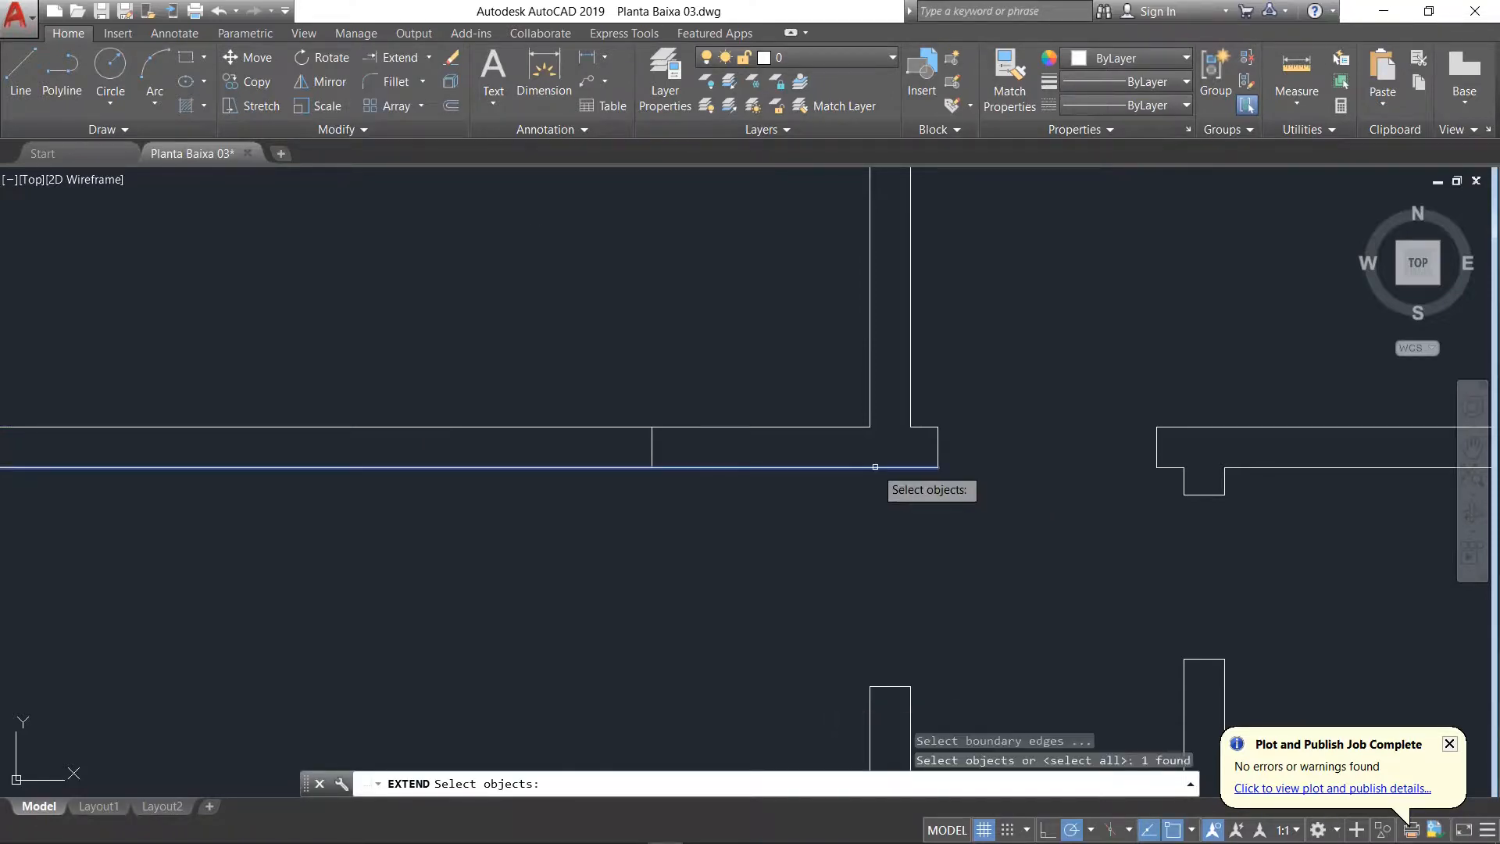
key("Return")
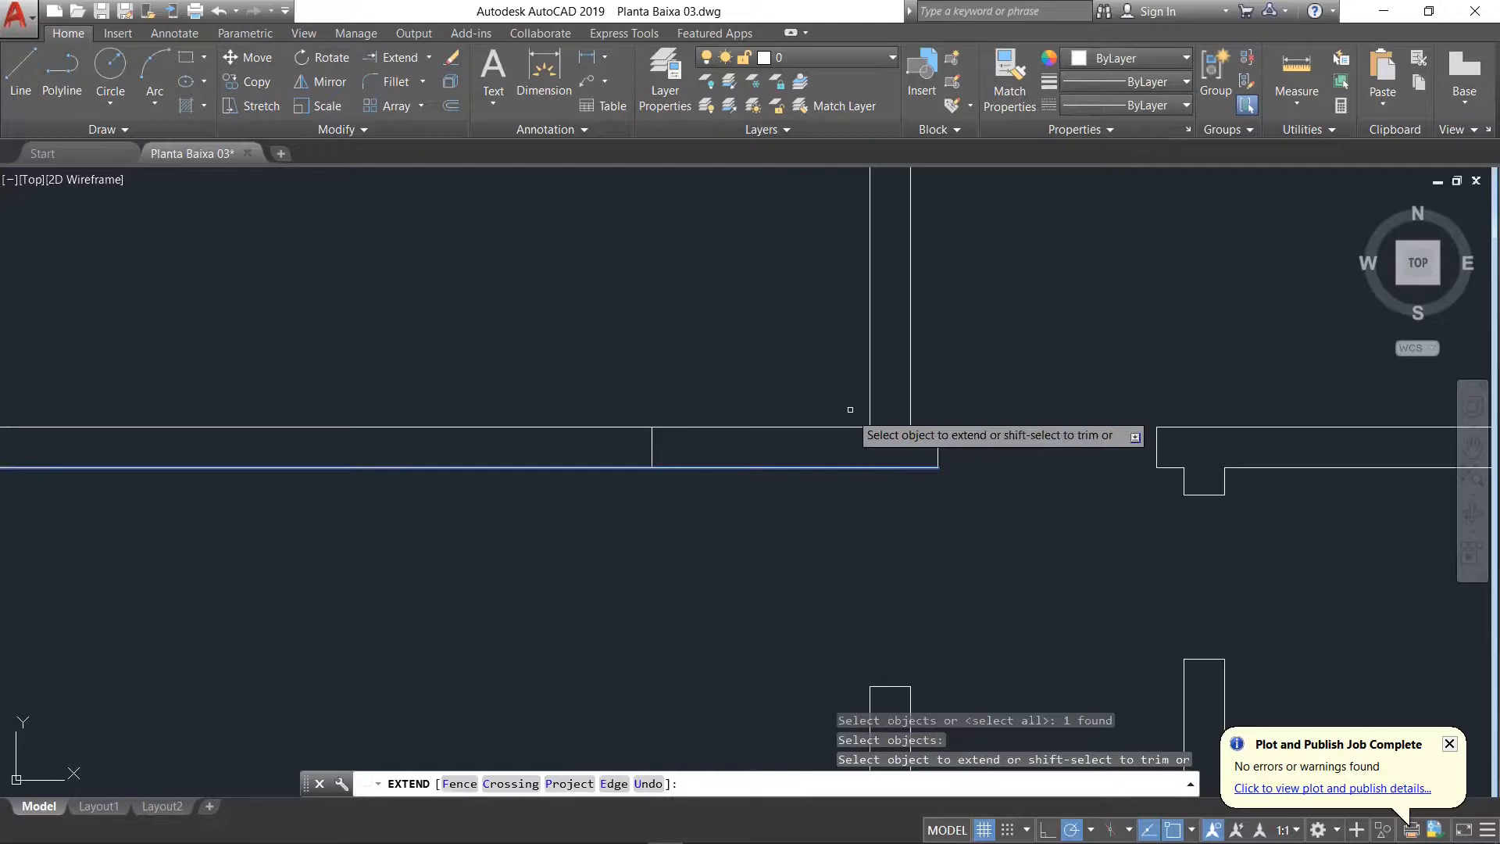
left_click(869, 354)
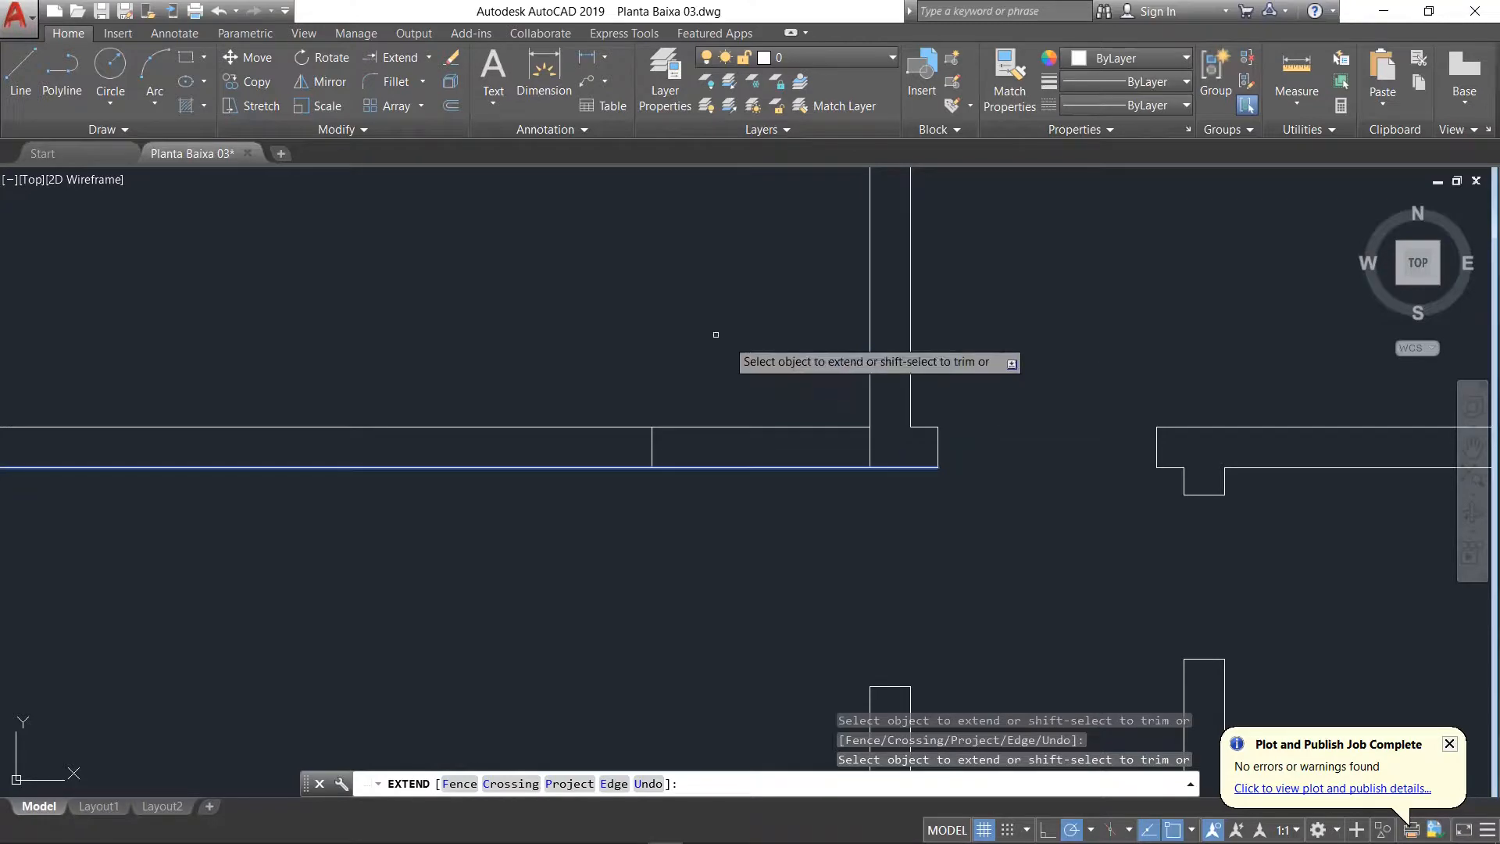
key("Return")
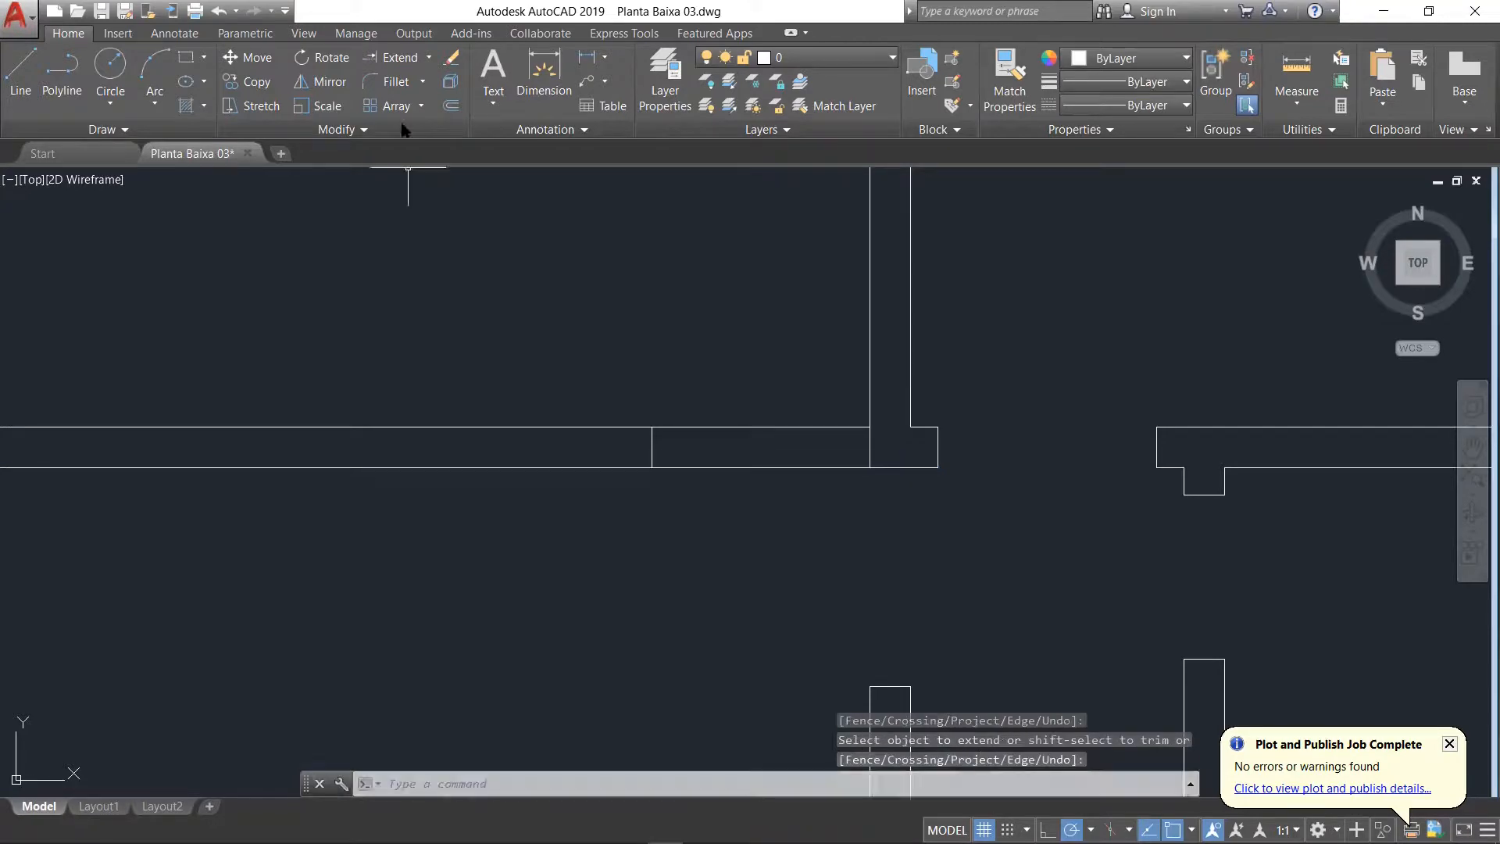
Step: Trim both lines of Sala de Jantar's upper wall between the 0.8 jamb and the extended vertical line to open the doorway
left_click(428, 57)
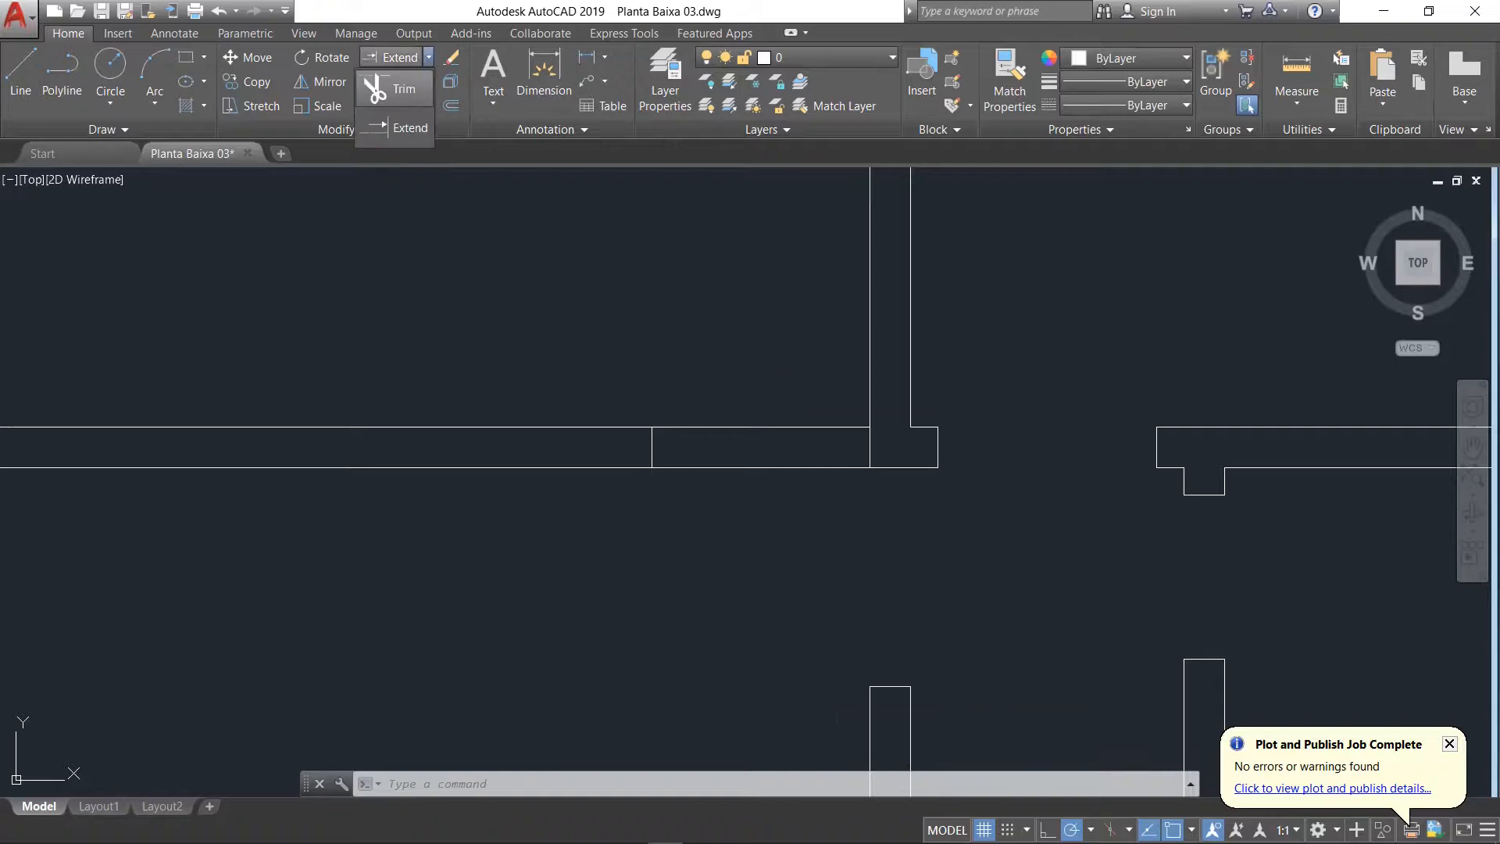
left_click(393, 88)
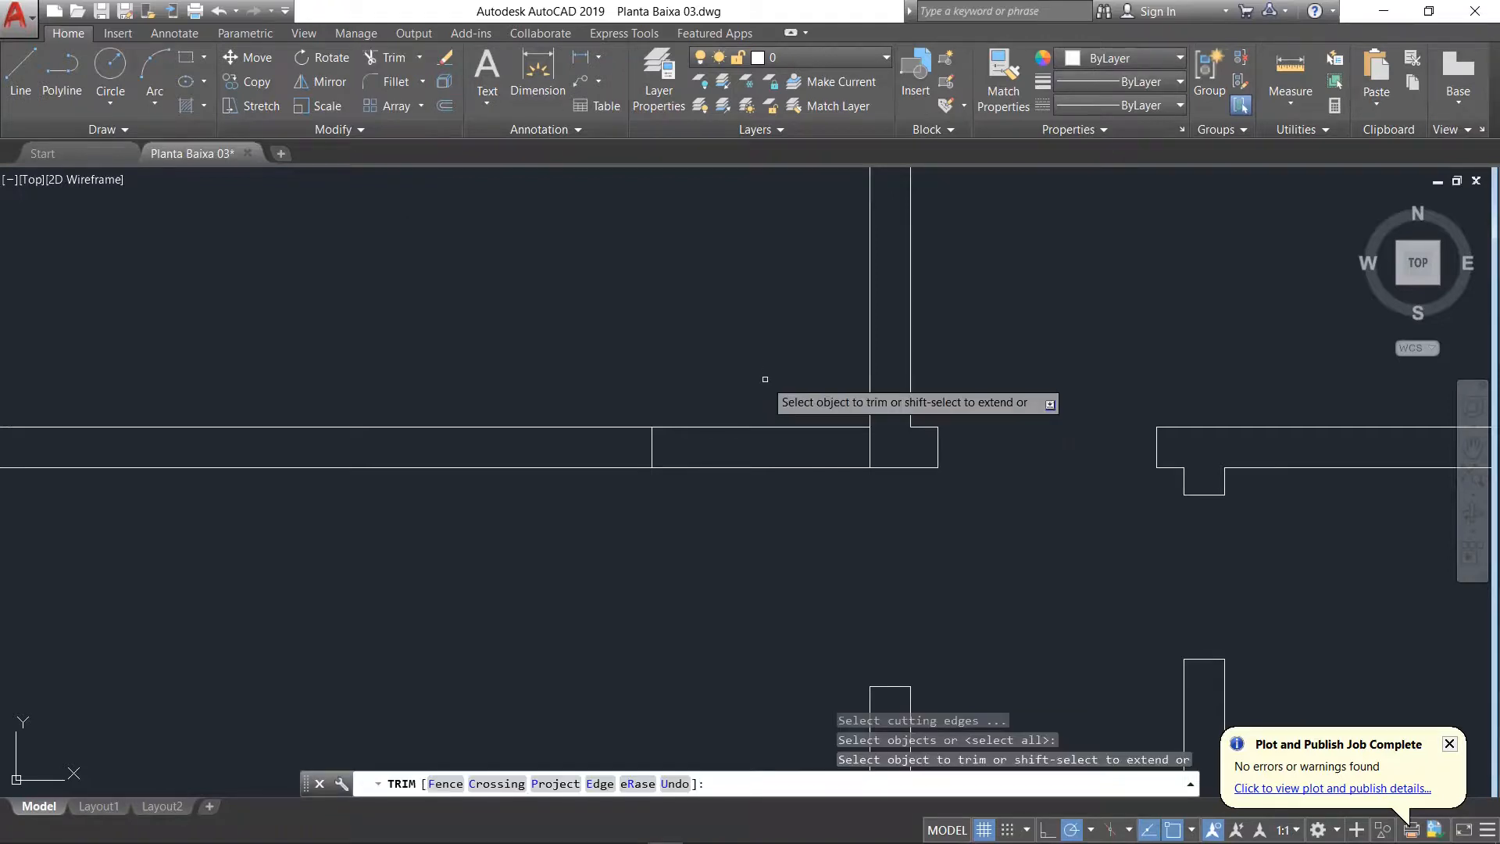
left_click(766, 379)
left_click(726, 493)
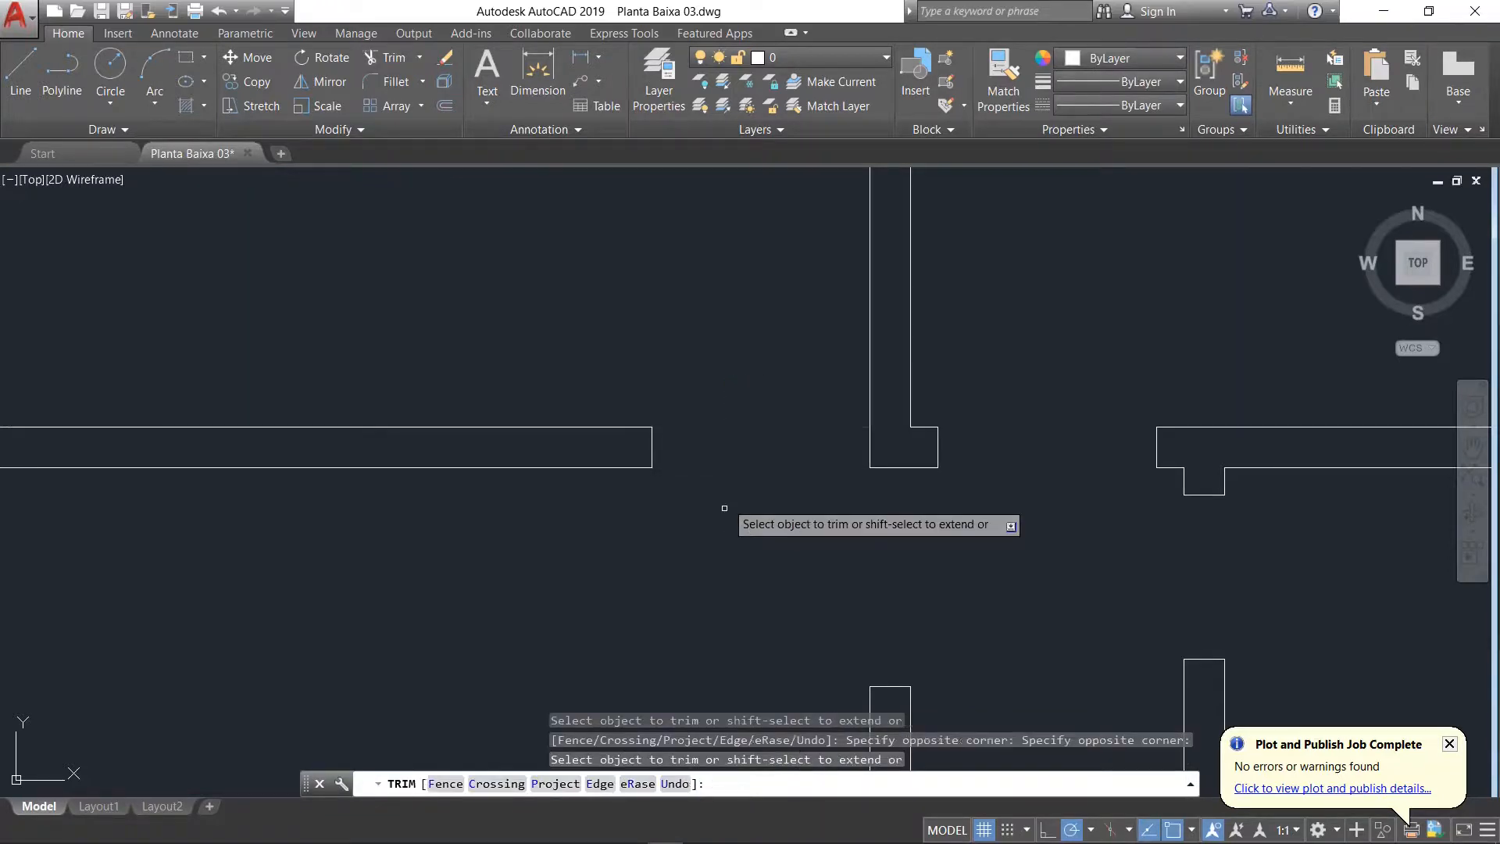
Step: Draw a jamb line across the wall below the top-left room, 0.9 to the left of that room's lower-right inner corner
scroll(800, 258, "down", 5)
scroll(831, 172, "down", 5)
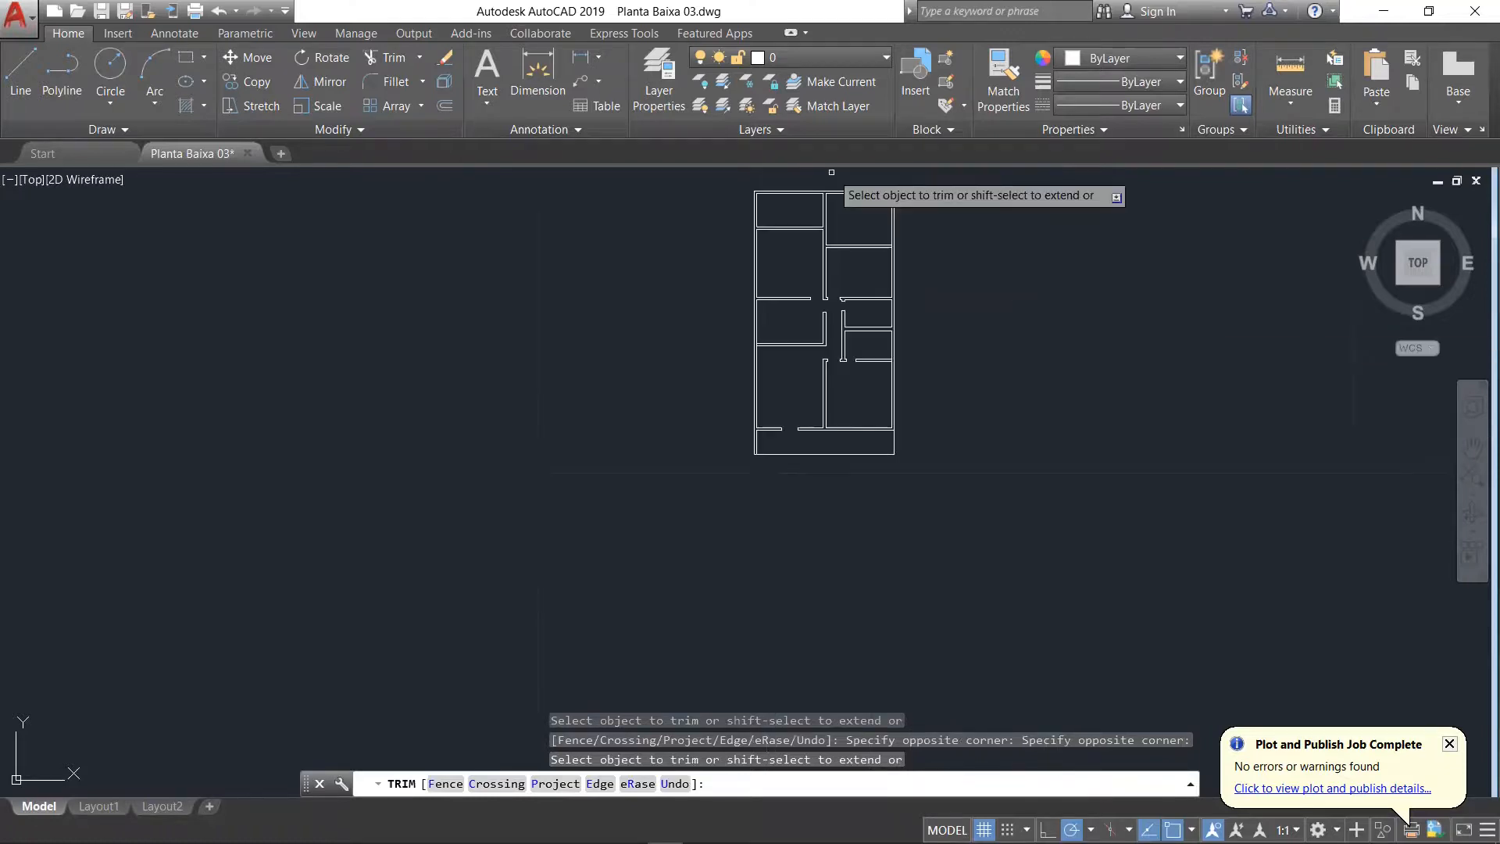
scroll(831, 179, "up", 6)
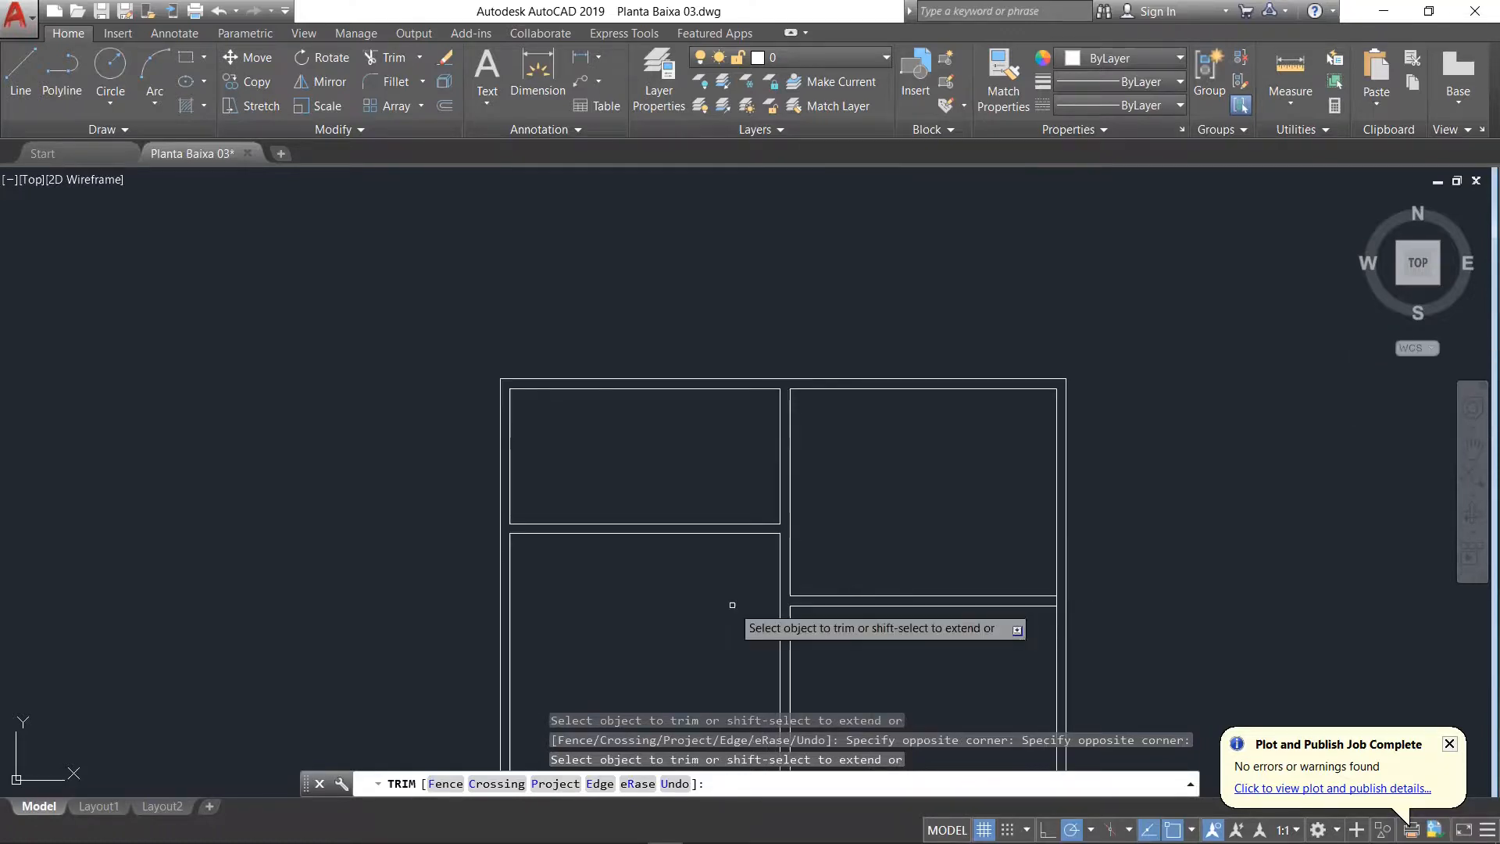
scroll(732, 604, "up", 2)
scroll(740, 490, "up", 4)
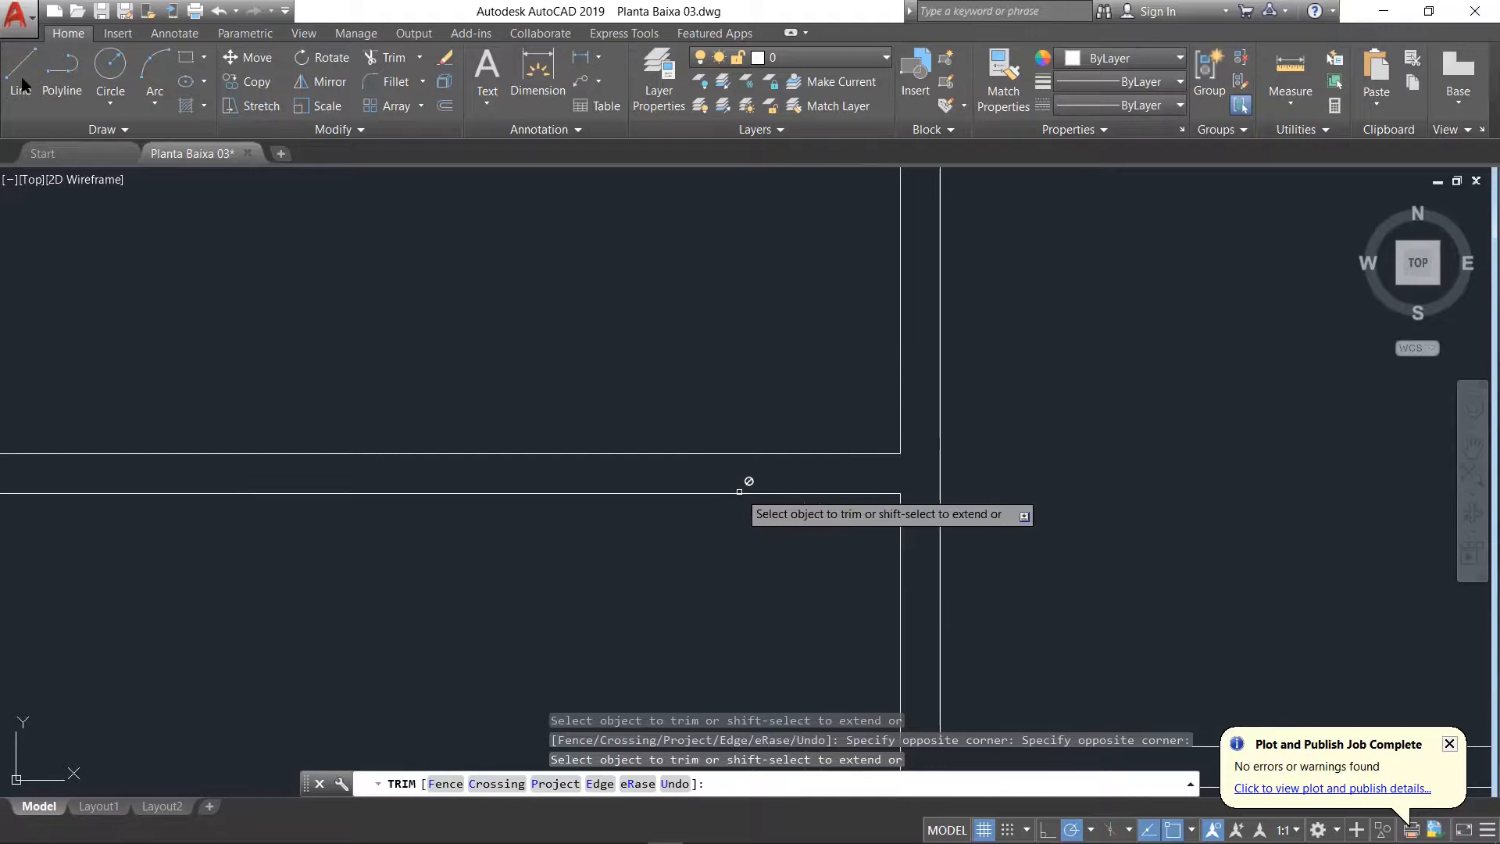
key("Escape")
type("l")
key("Return")
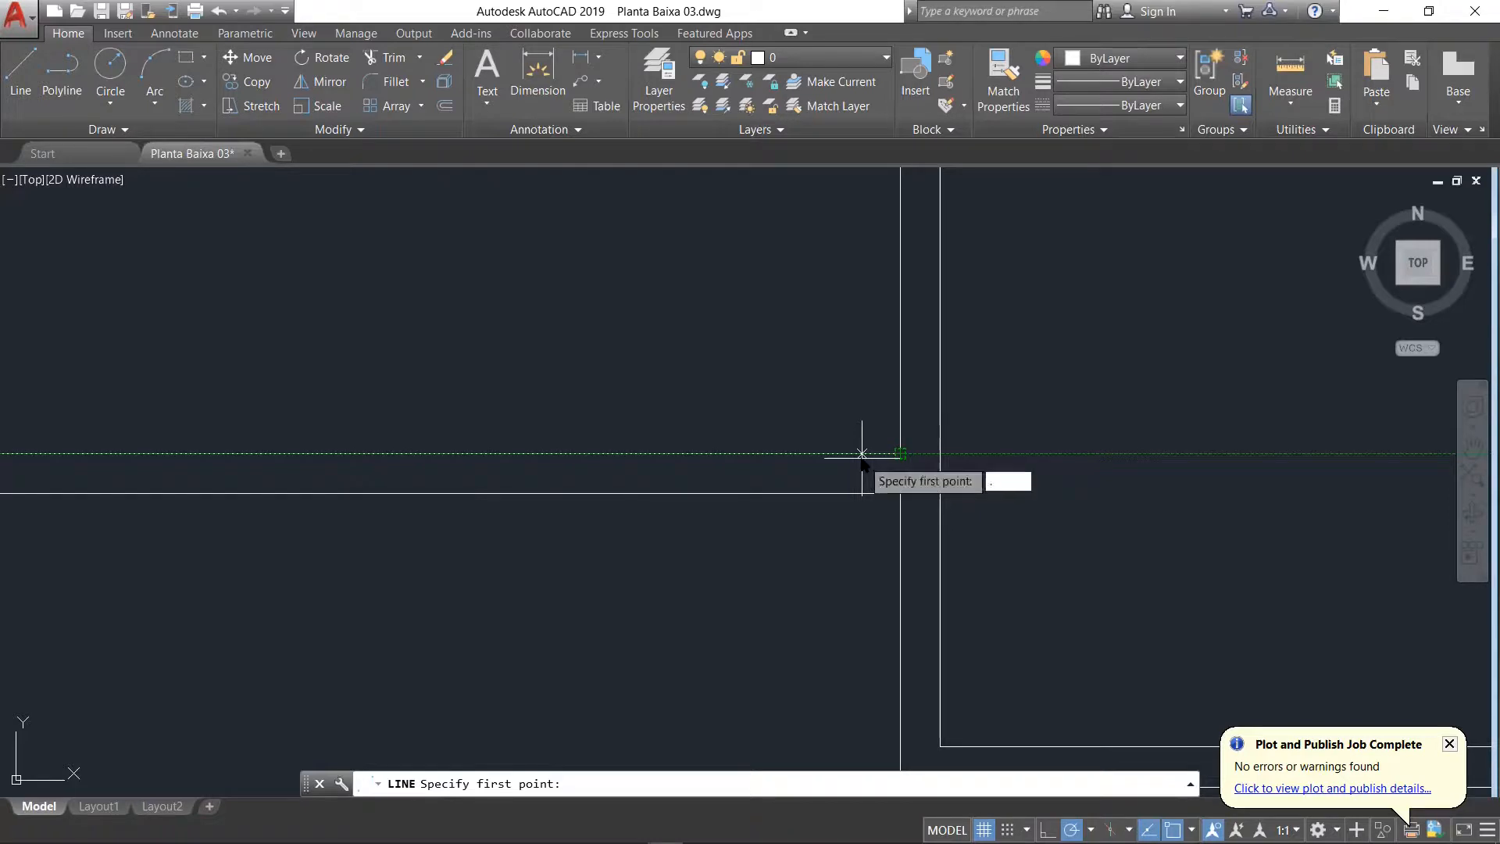
type("9")
key("Return")
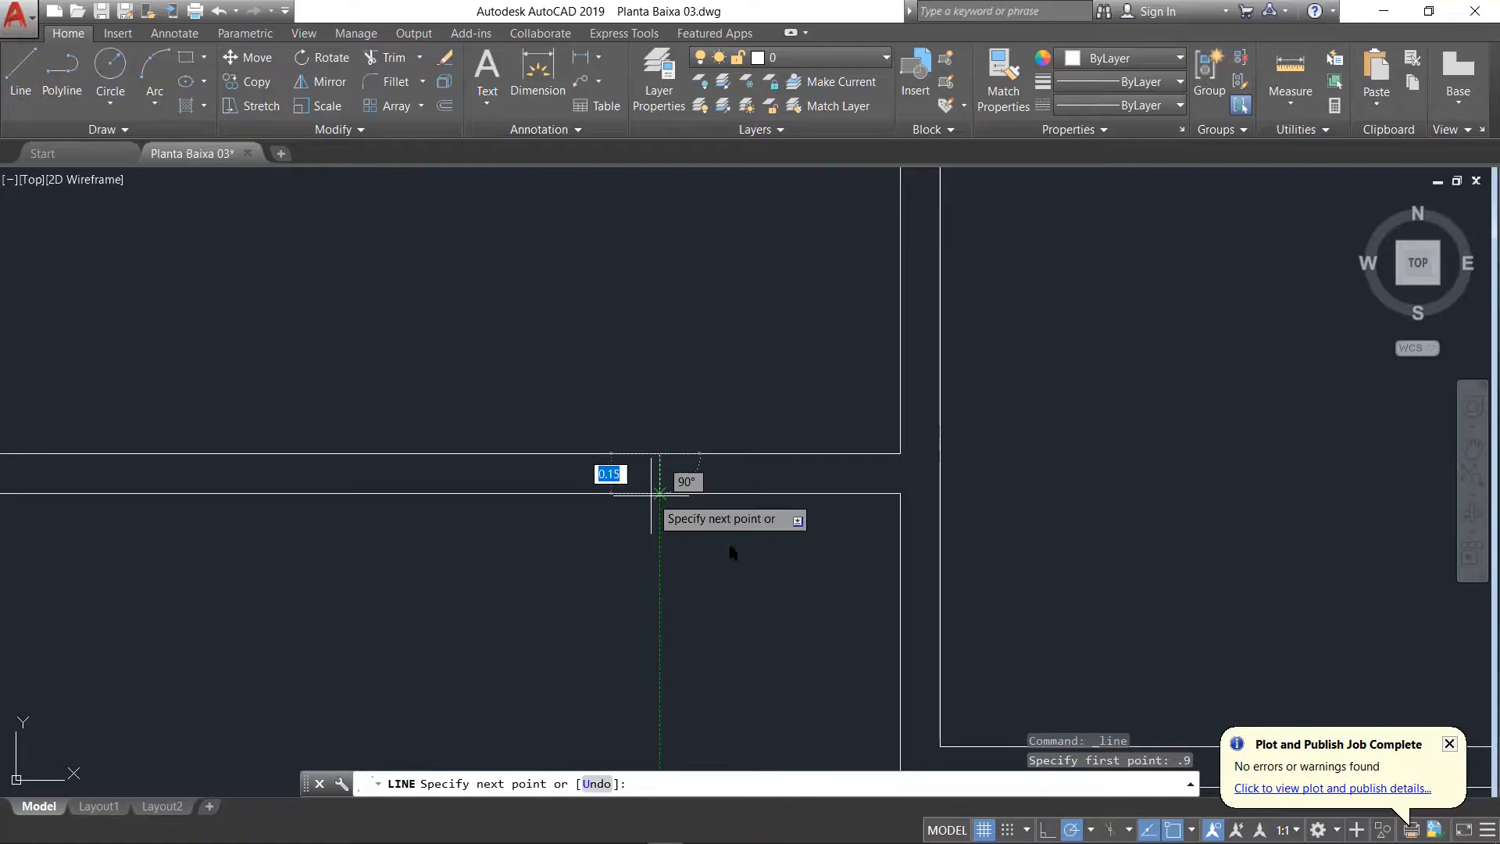
key("Escape")
key("Return")
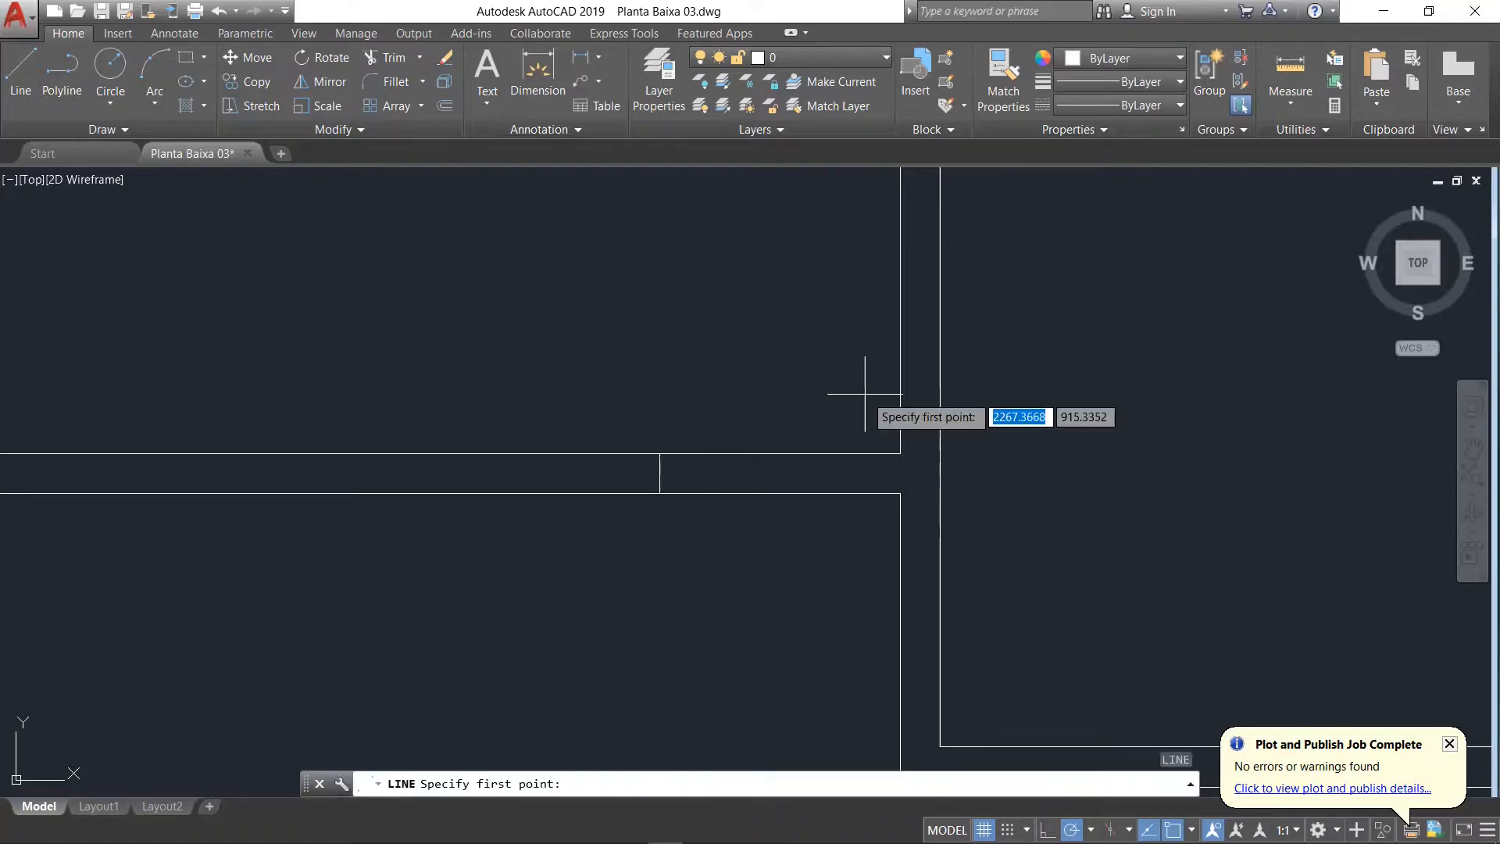
key("Escape")
Step: Join the vertical wall lines above and below the right end of the top-left room's lower wall into one line
type("j")
key("Return")
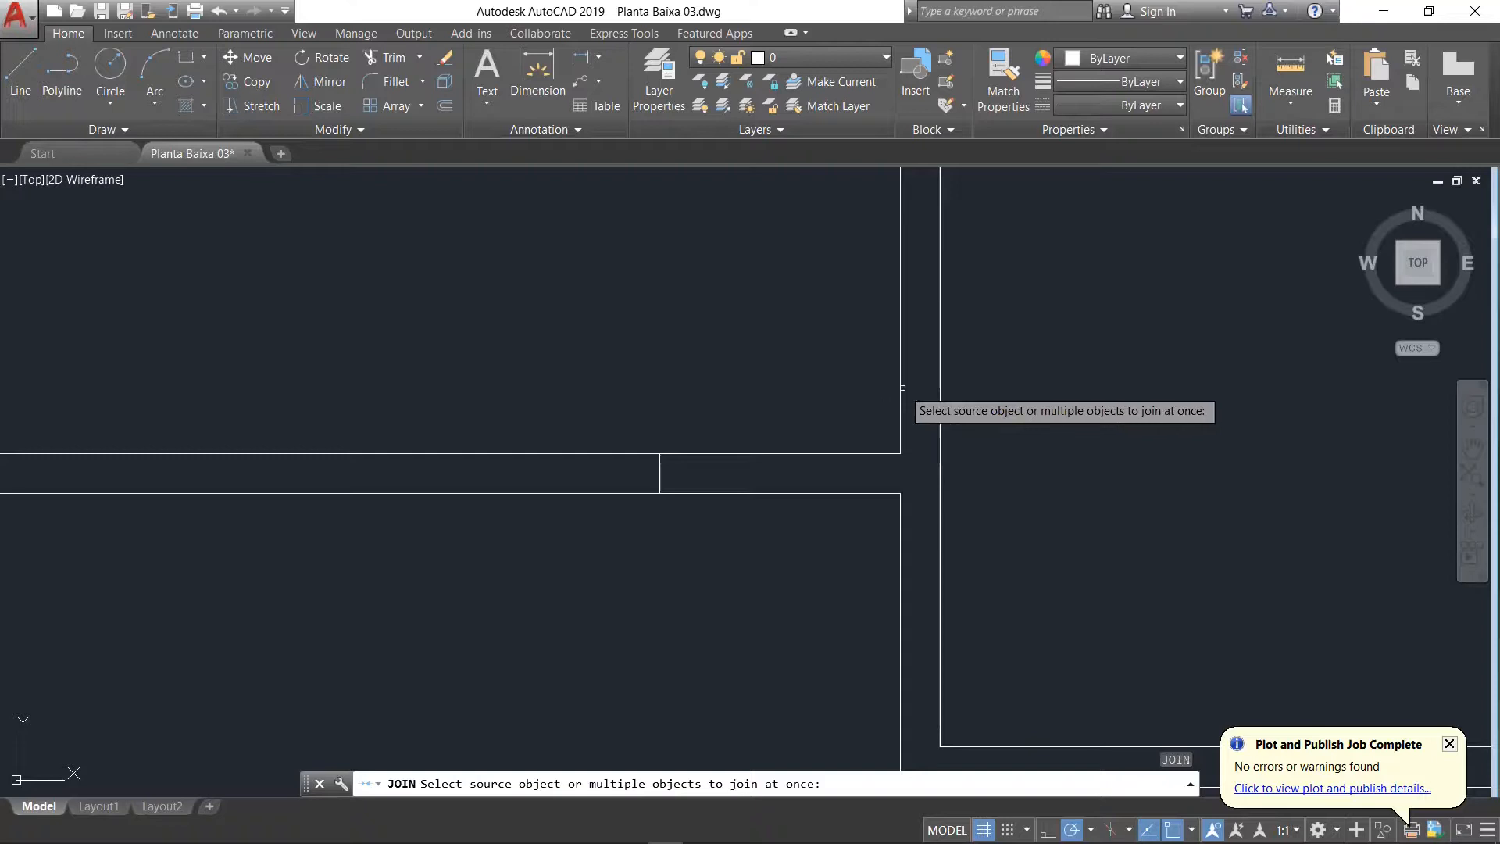
left_click(902, 388)
left_click(901, 531)
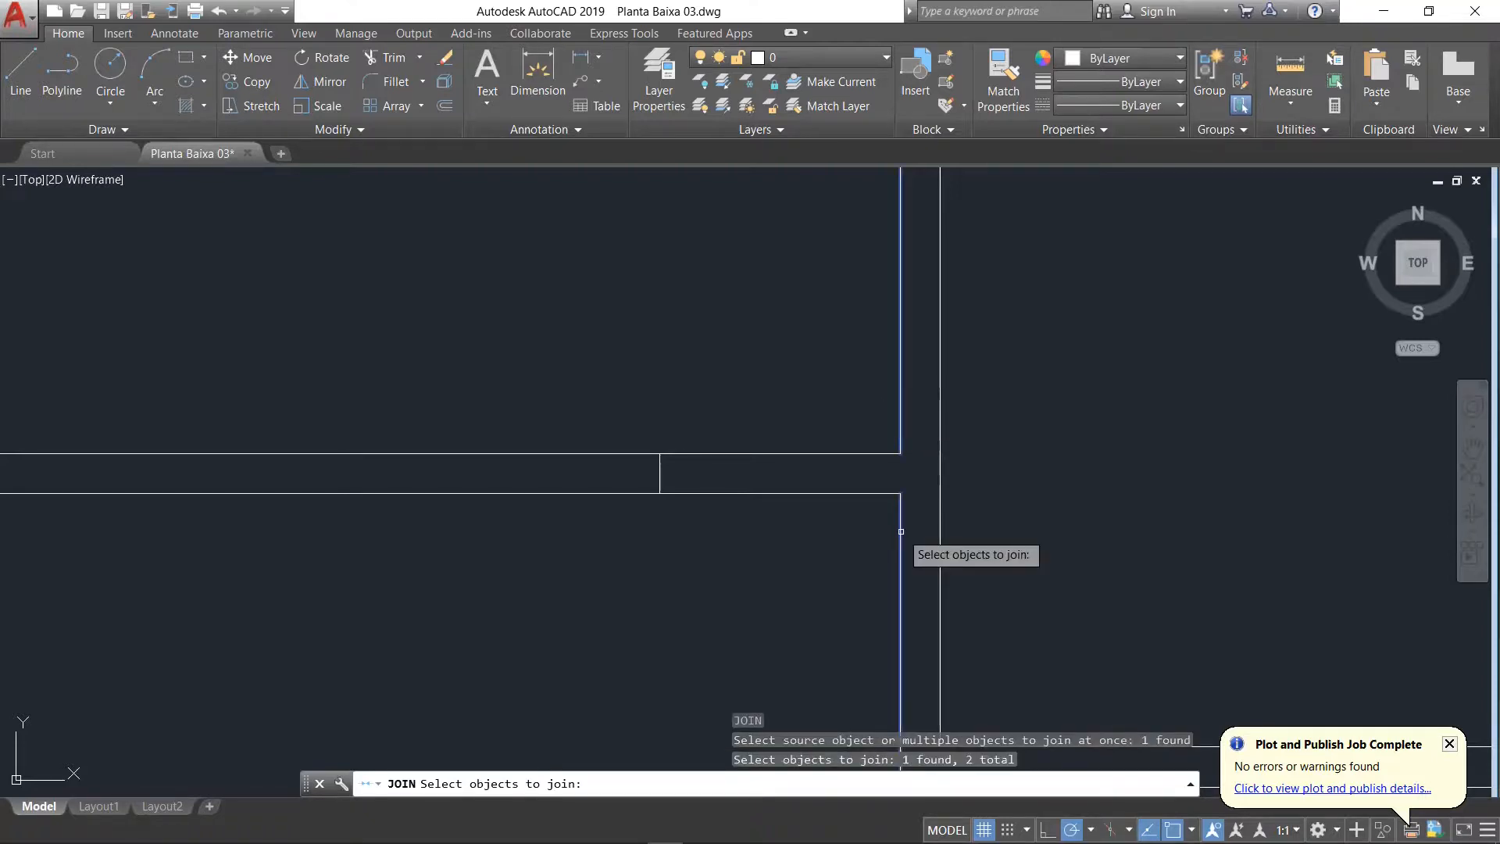
key("Return")
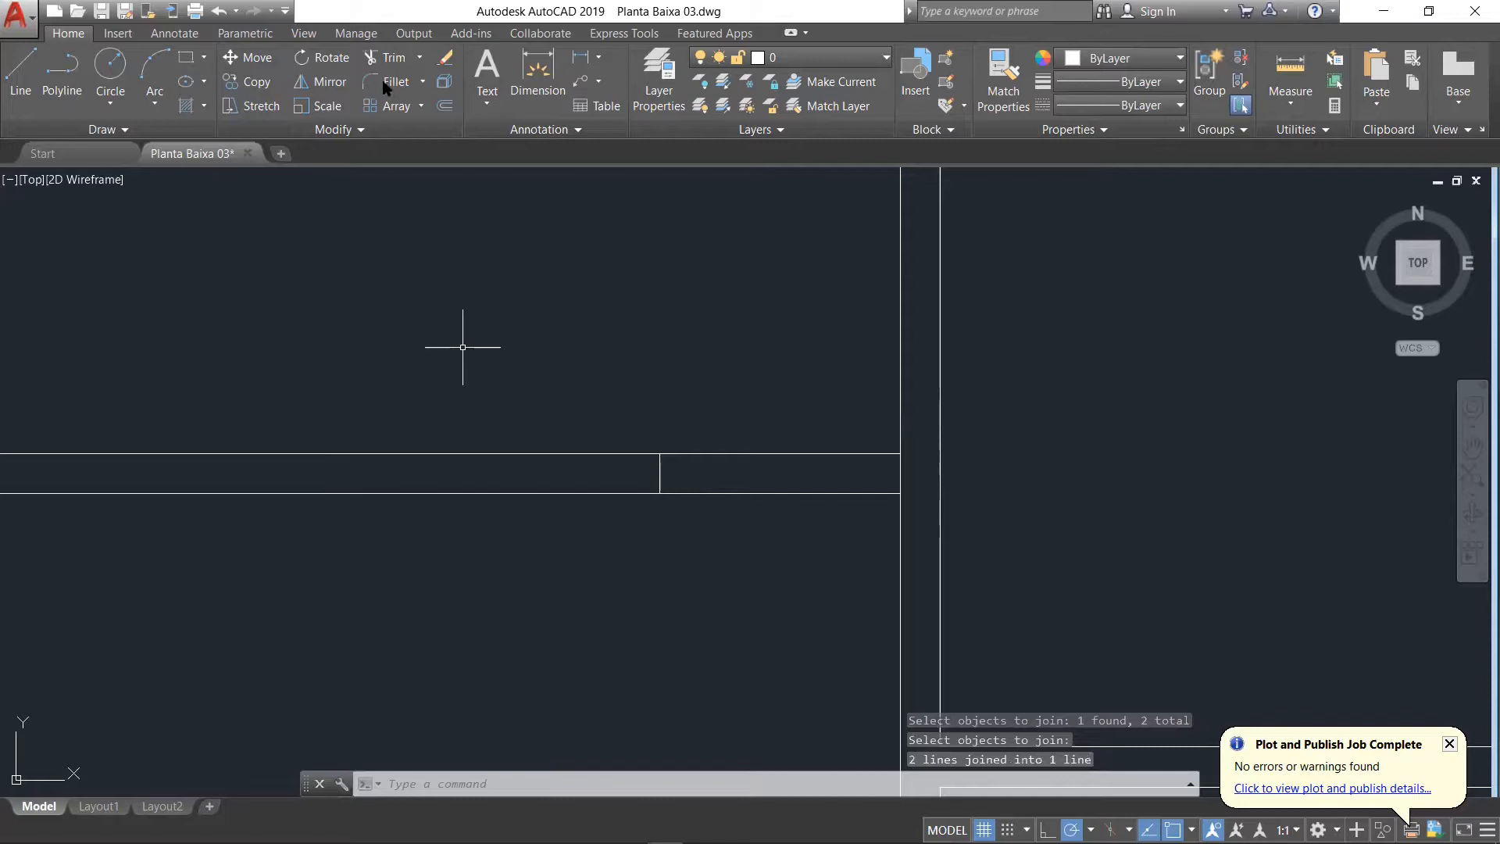
left_click(391, 61)
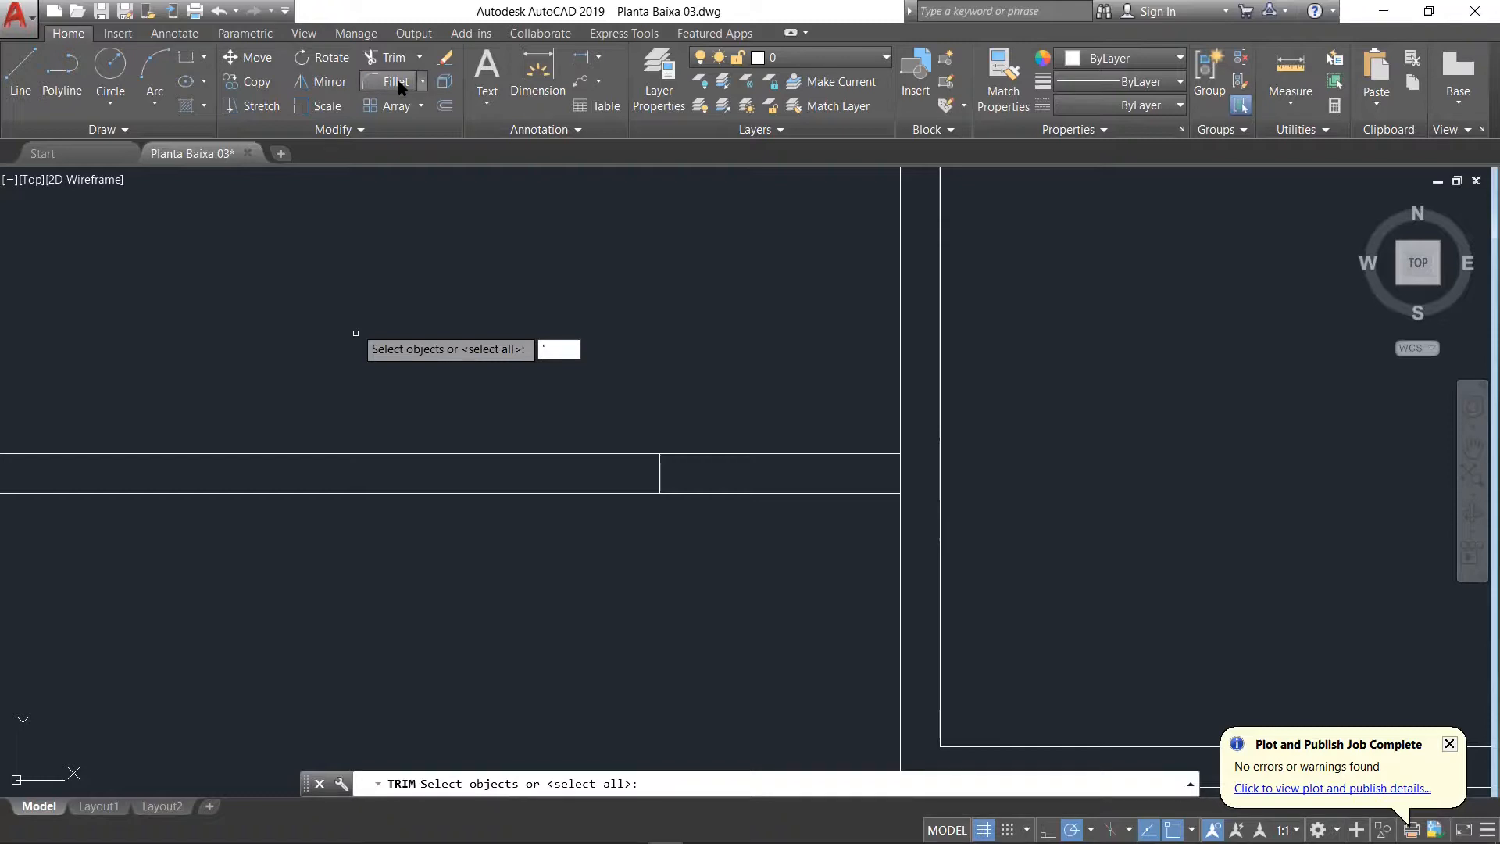
key("Escape")
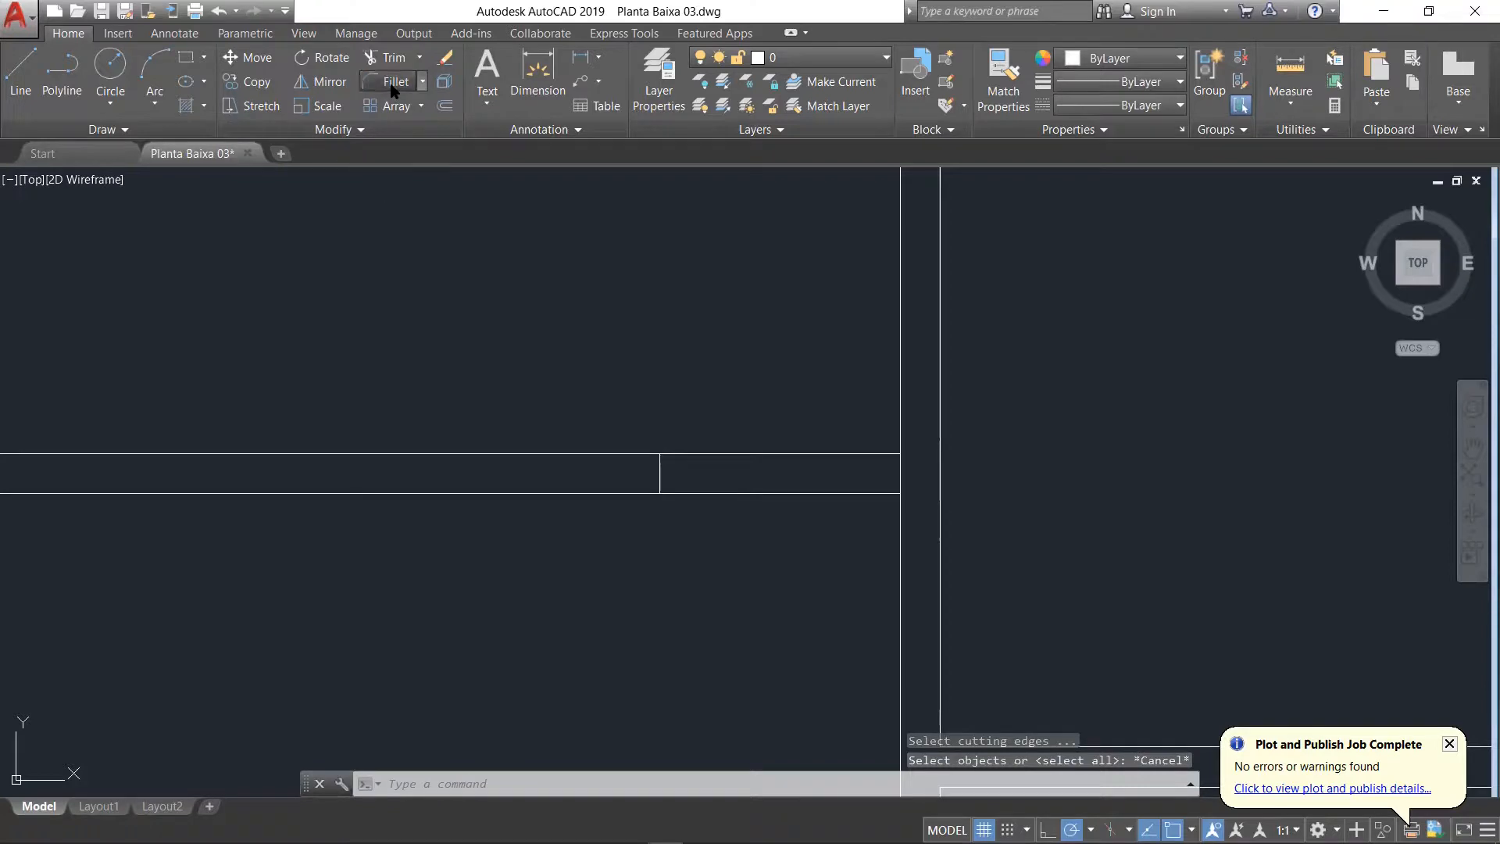
left_click(393, 83)
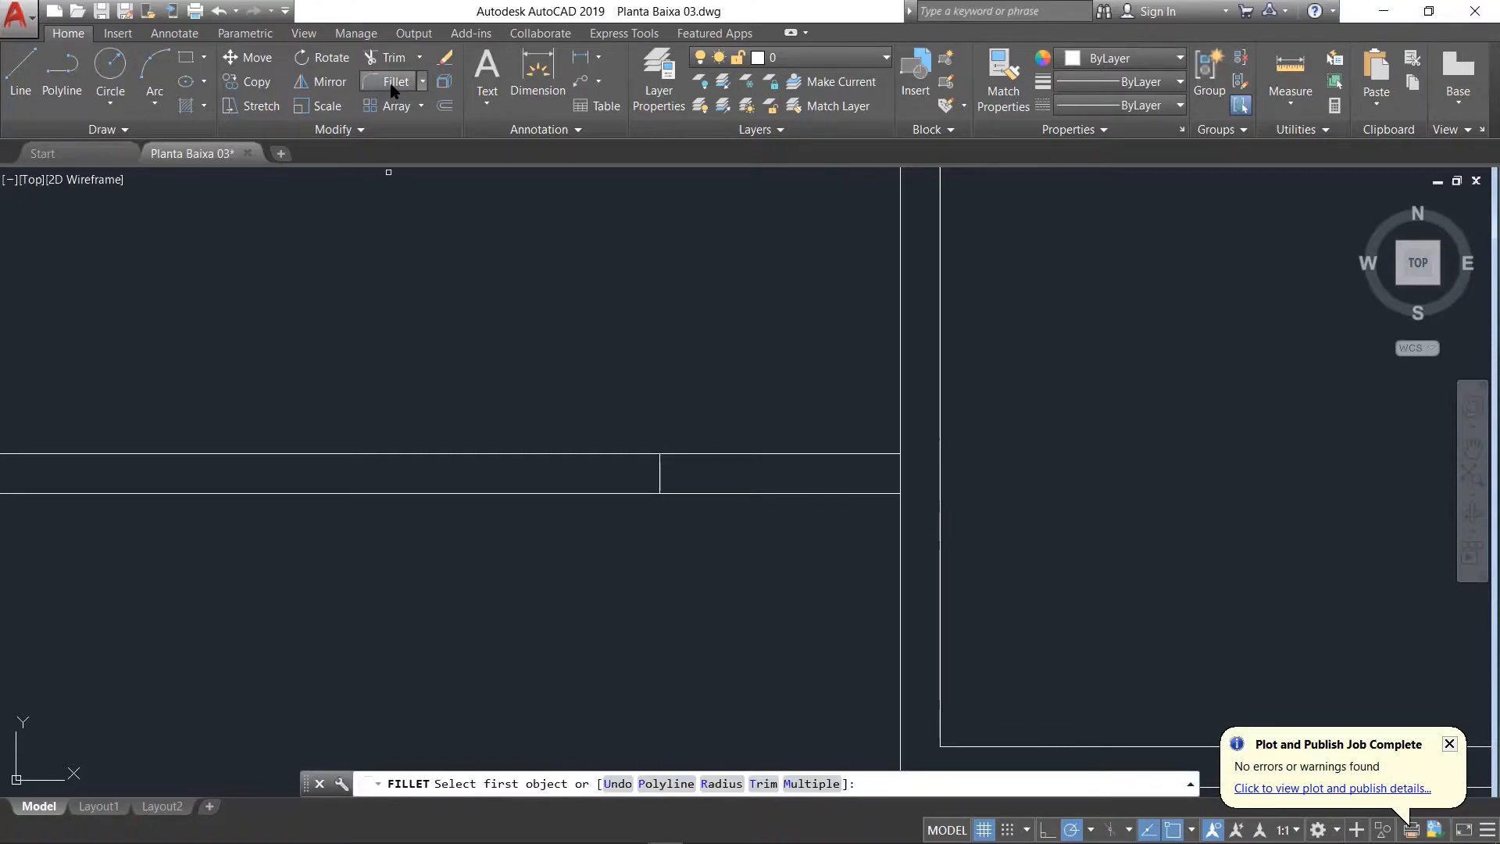
key("Escape")
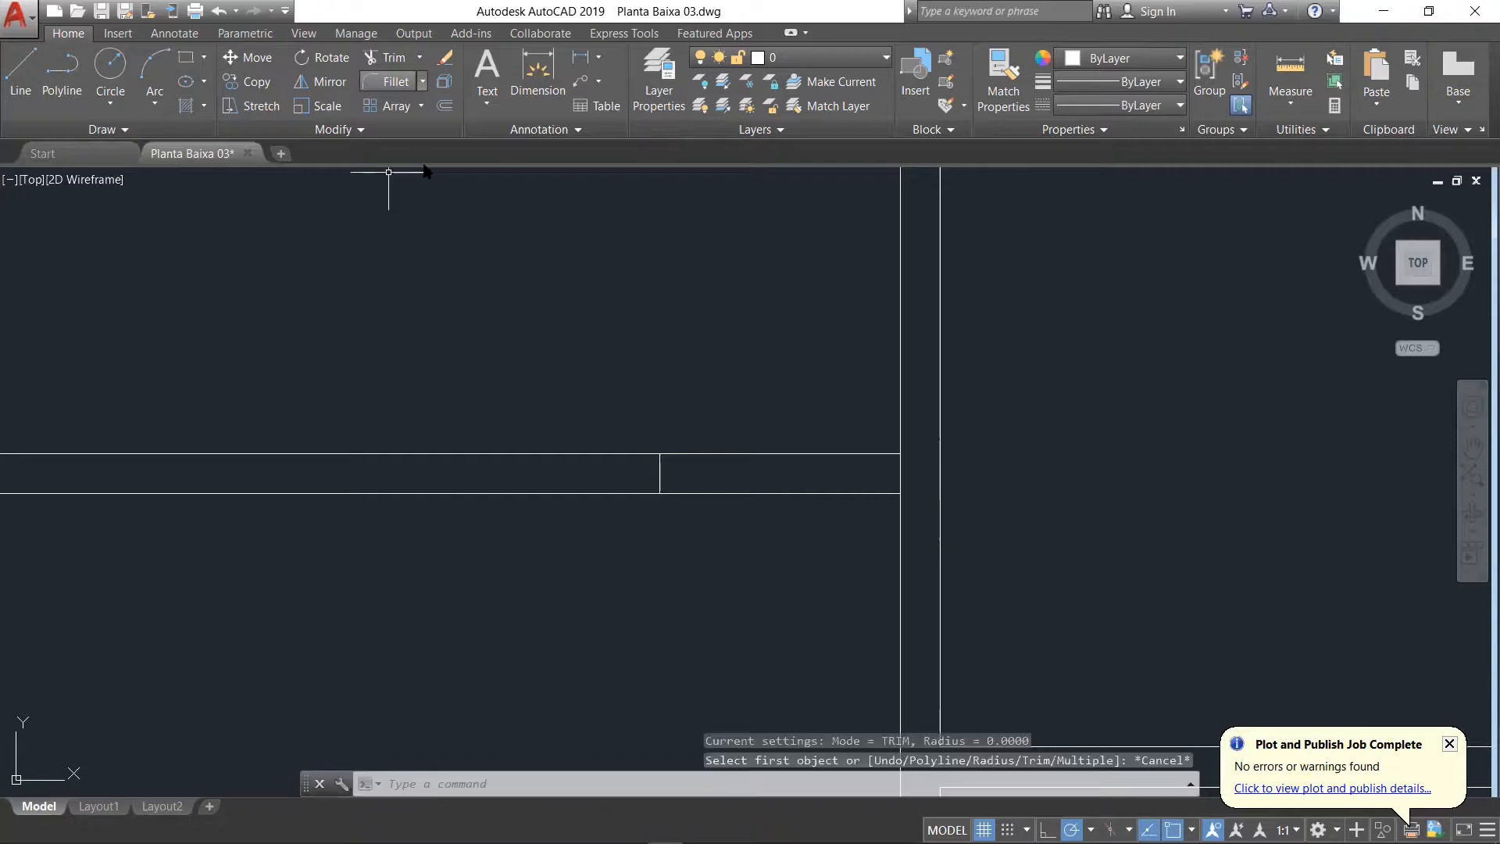
left_click(386, 87)
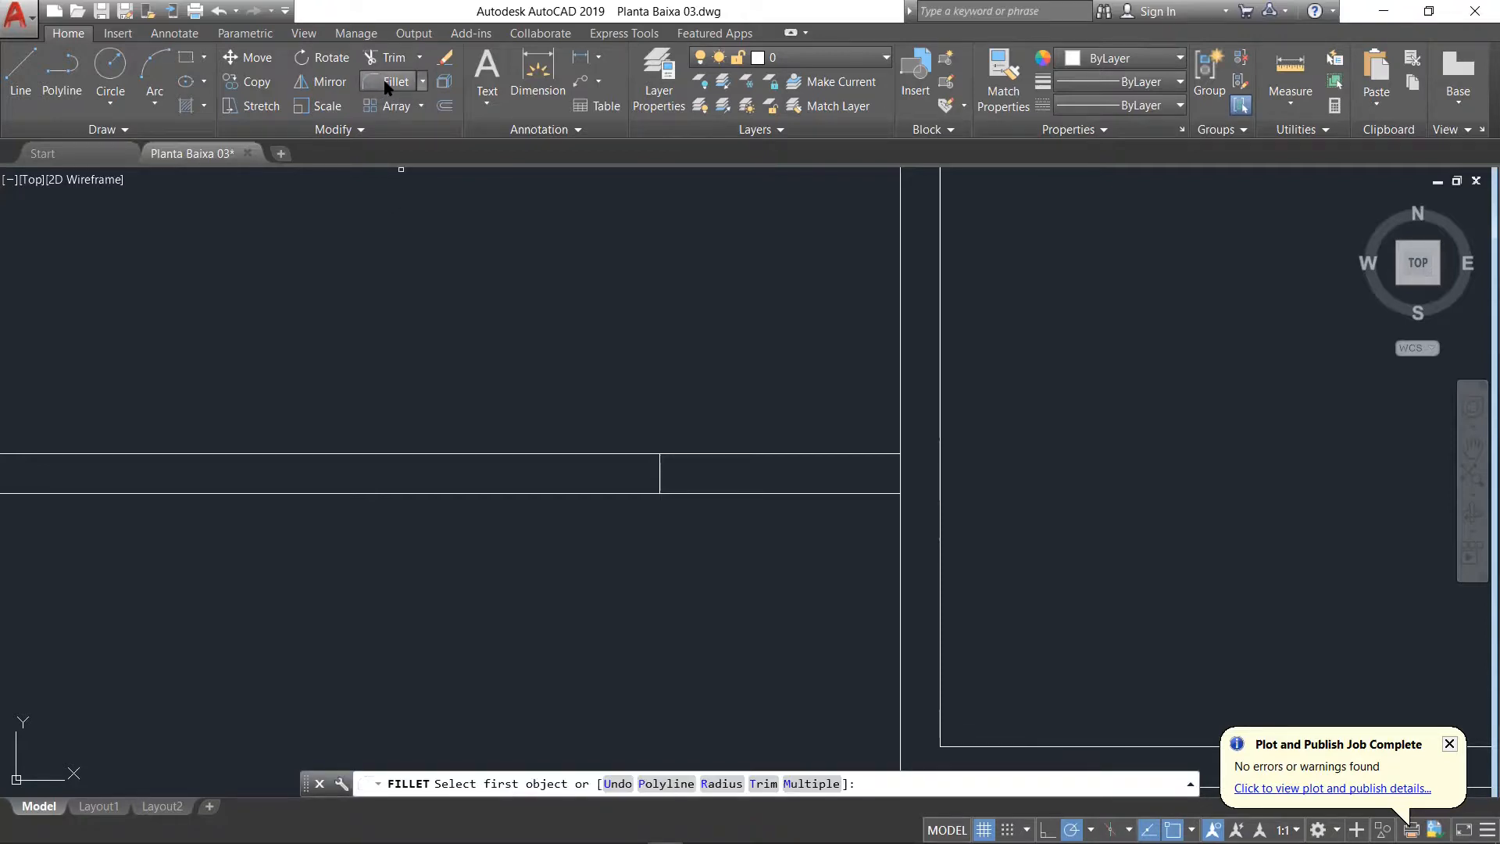
Step: Trim both lines of the top-left room's lower wall between the jamb and the vertical wall to open the doorway
left_click(396, 61)
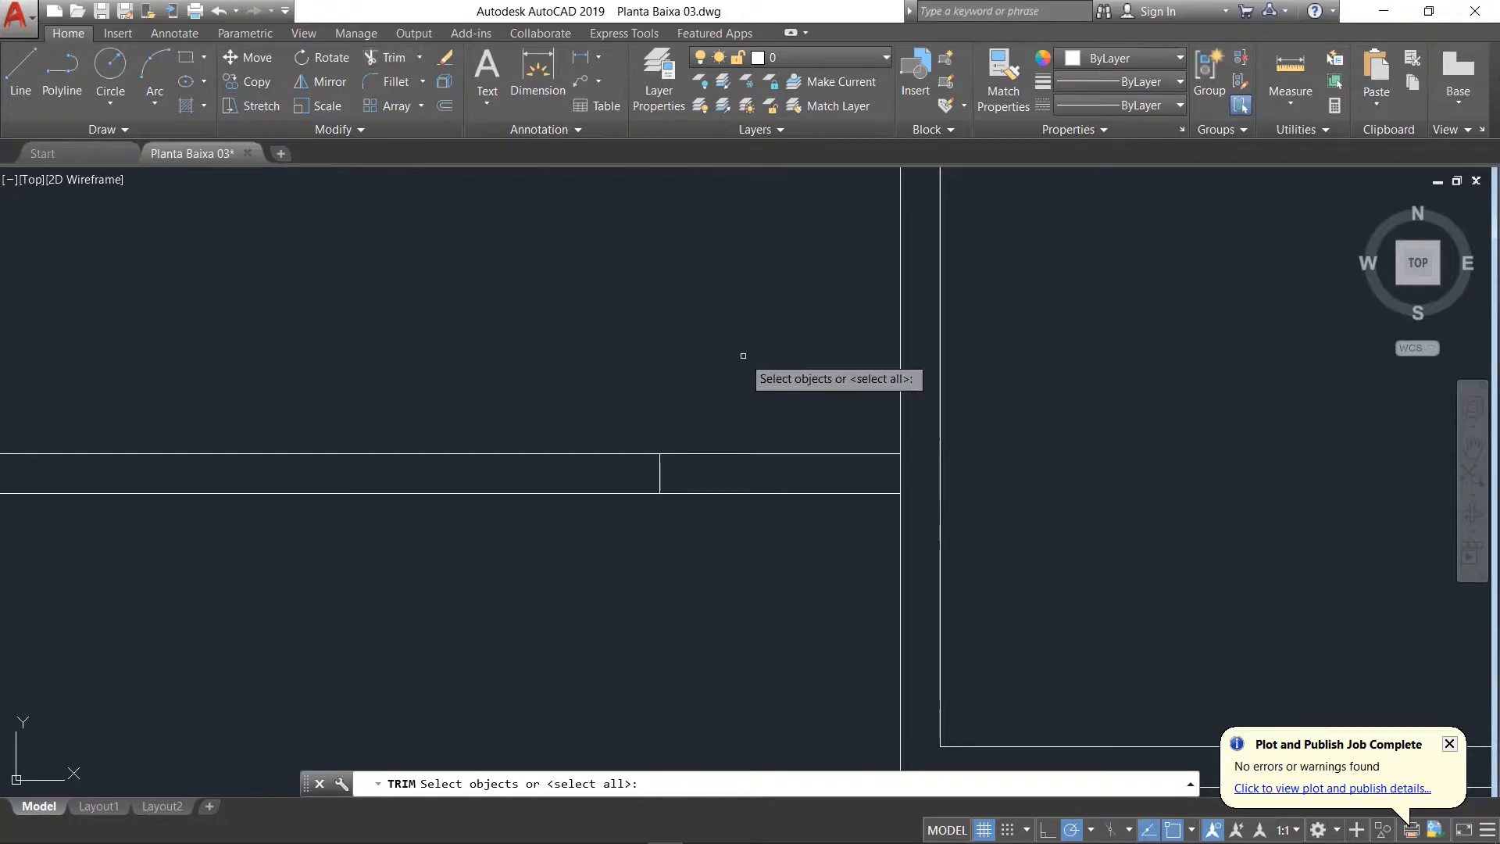
key("Return")
left_click(760, 377)
left_click(747, 562)
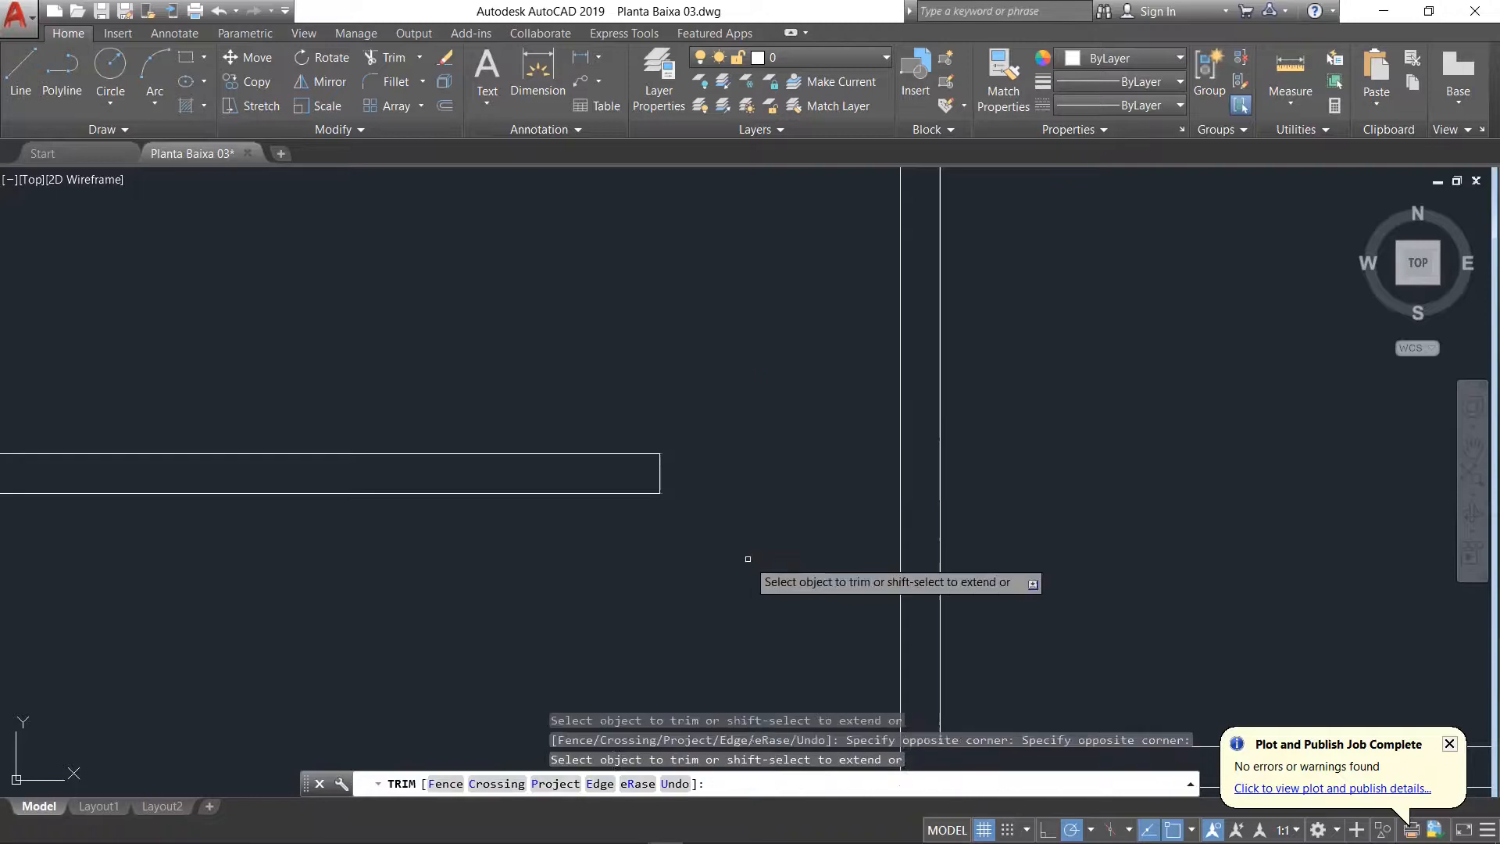
Step: Draw a jamb line across the top exterior wall, 0.1 to the left of the top-left room's upper-right inner corner
scroll(780, 452, "down", 6)
scroll(777, 261, "up", 4)
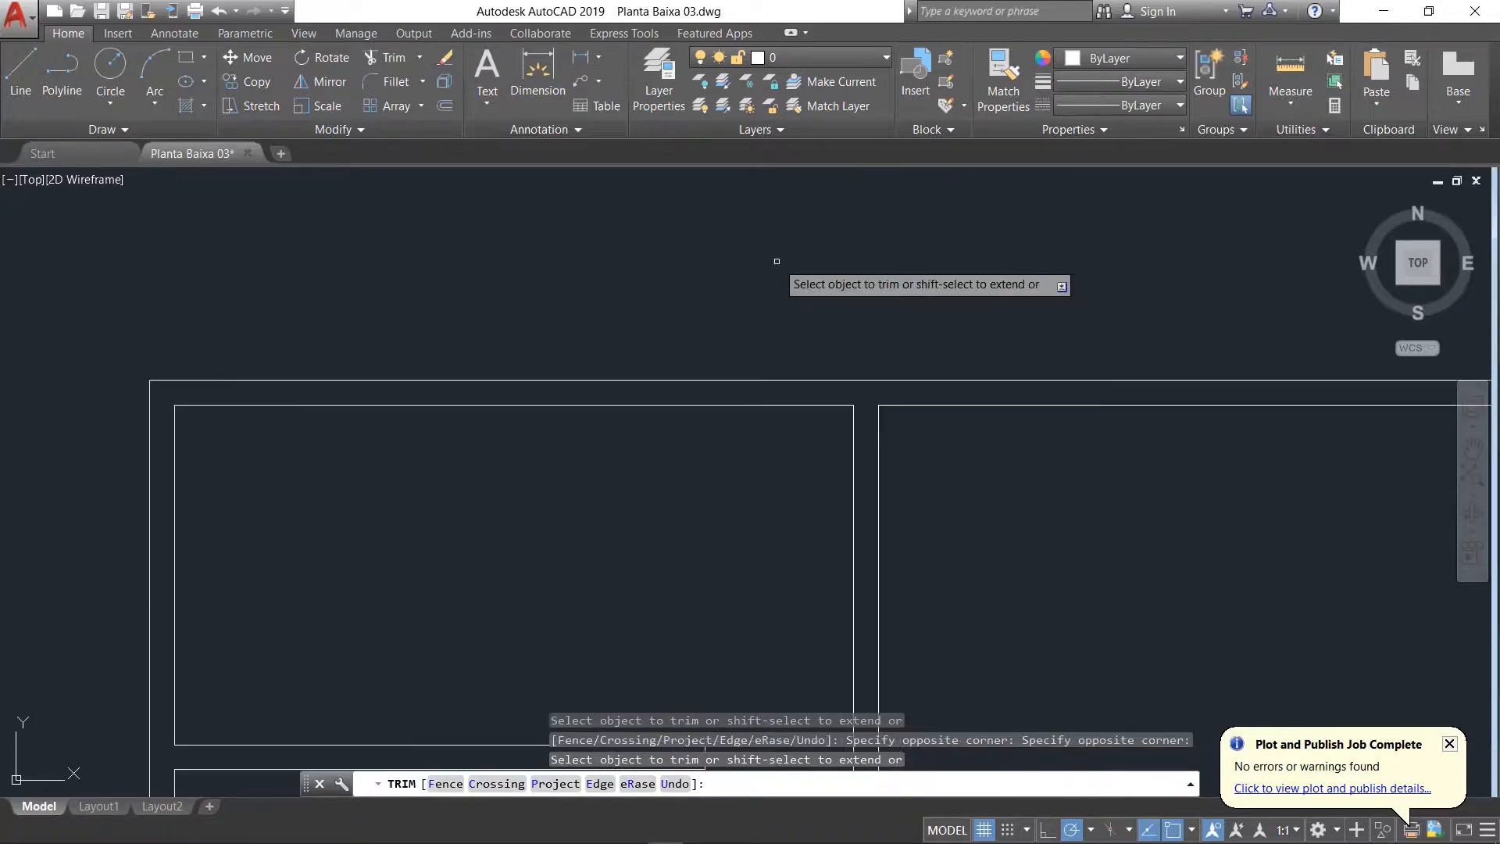
left_click(28, 86)
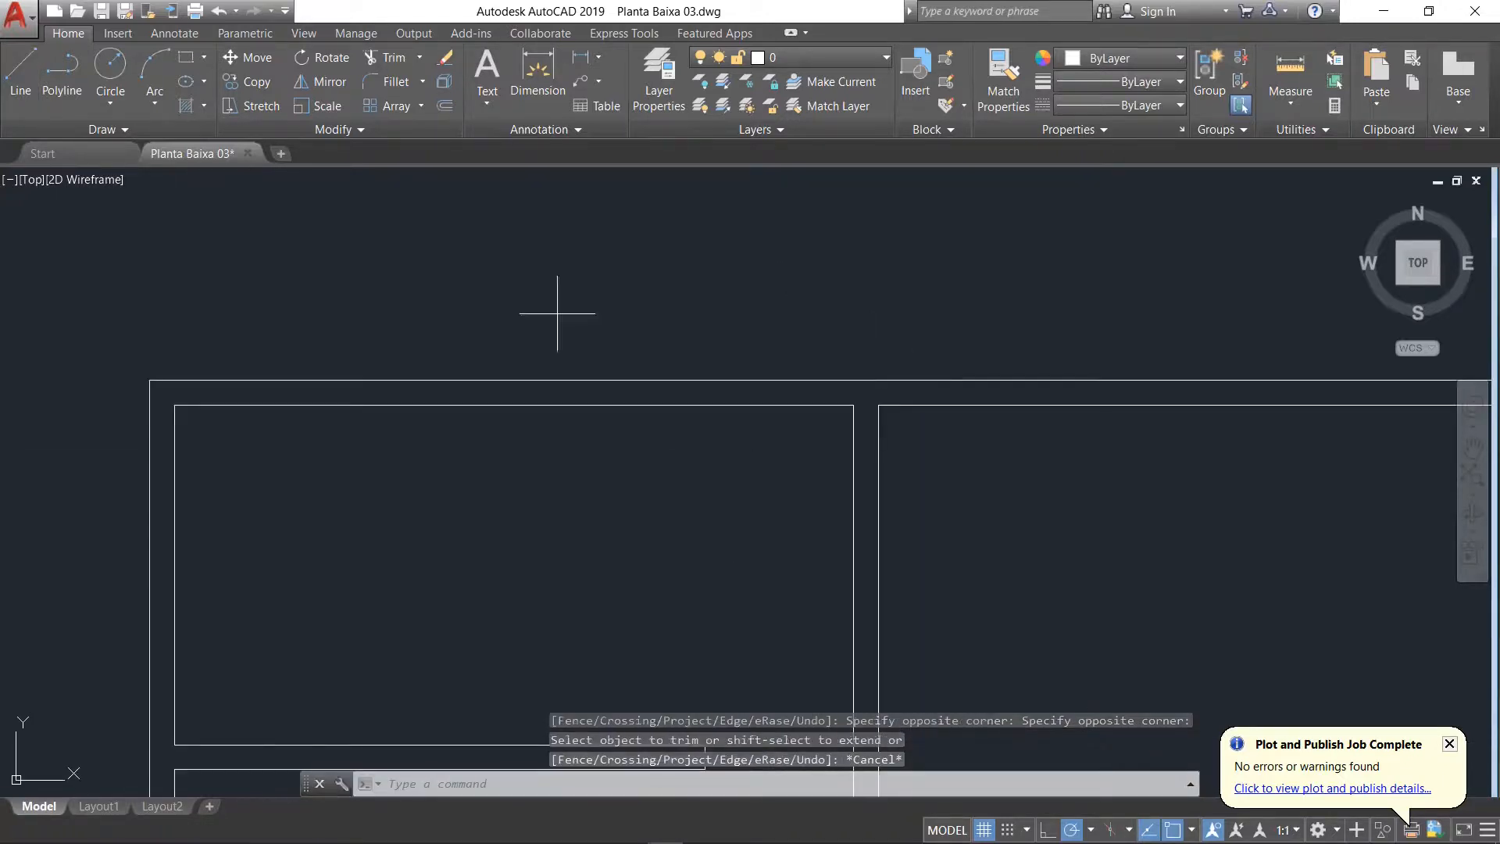
scroll(850, 424, "up", 4)
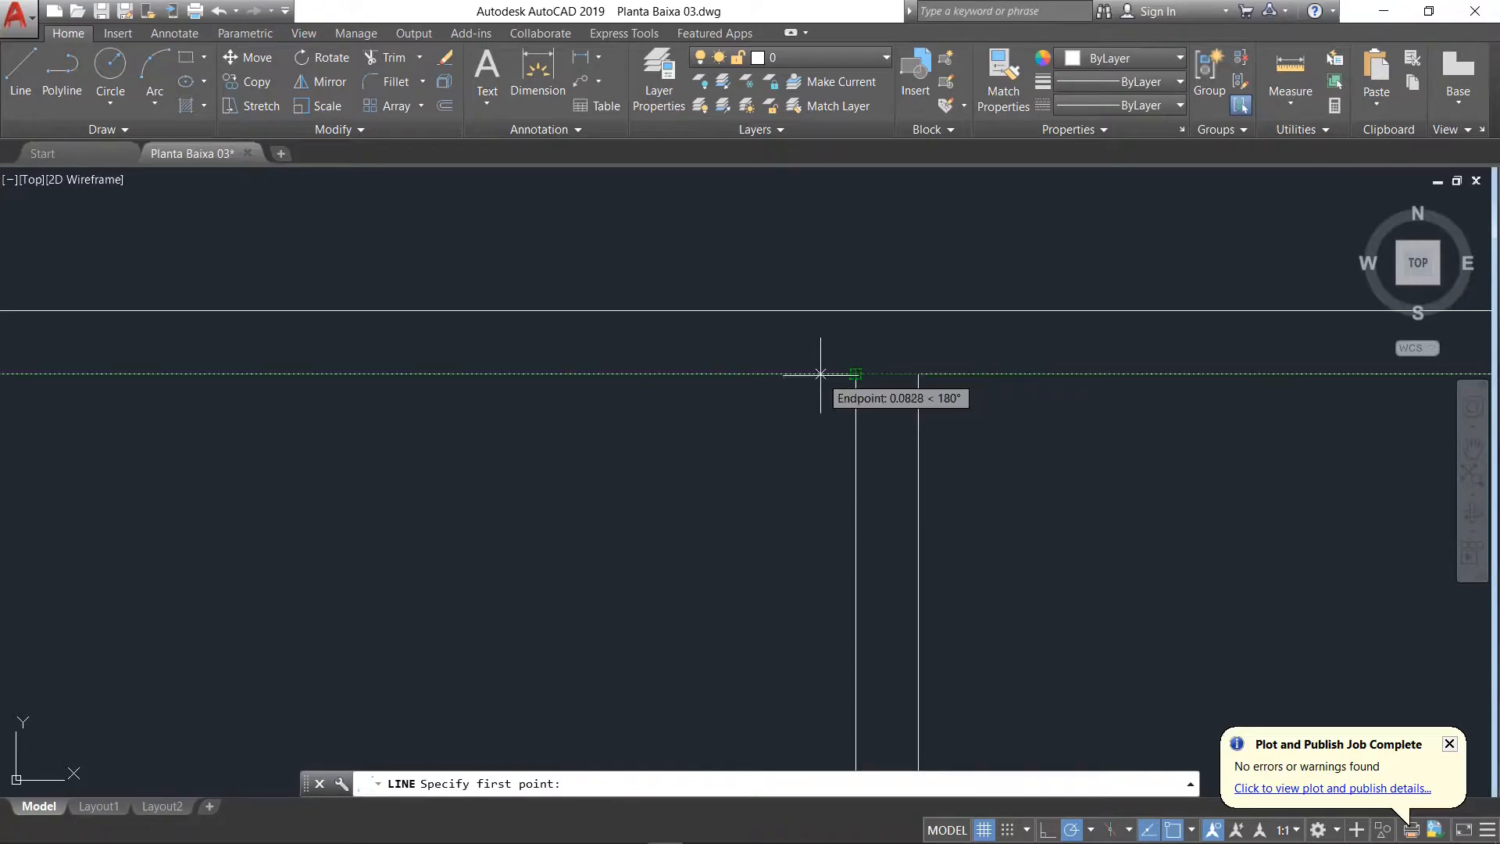
type(".1")
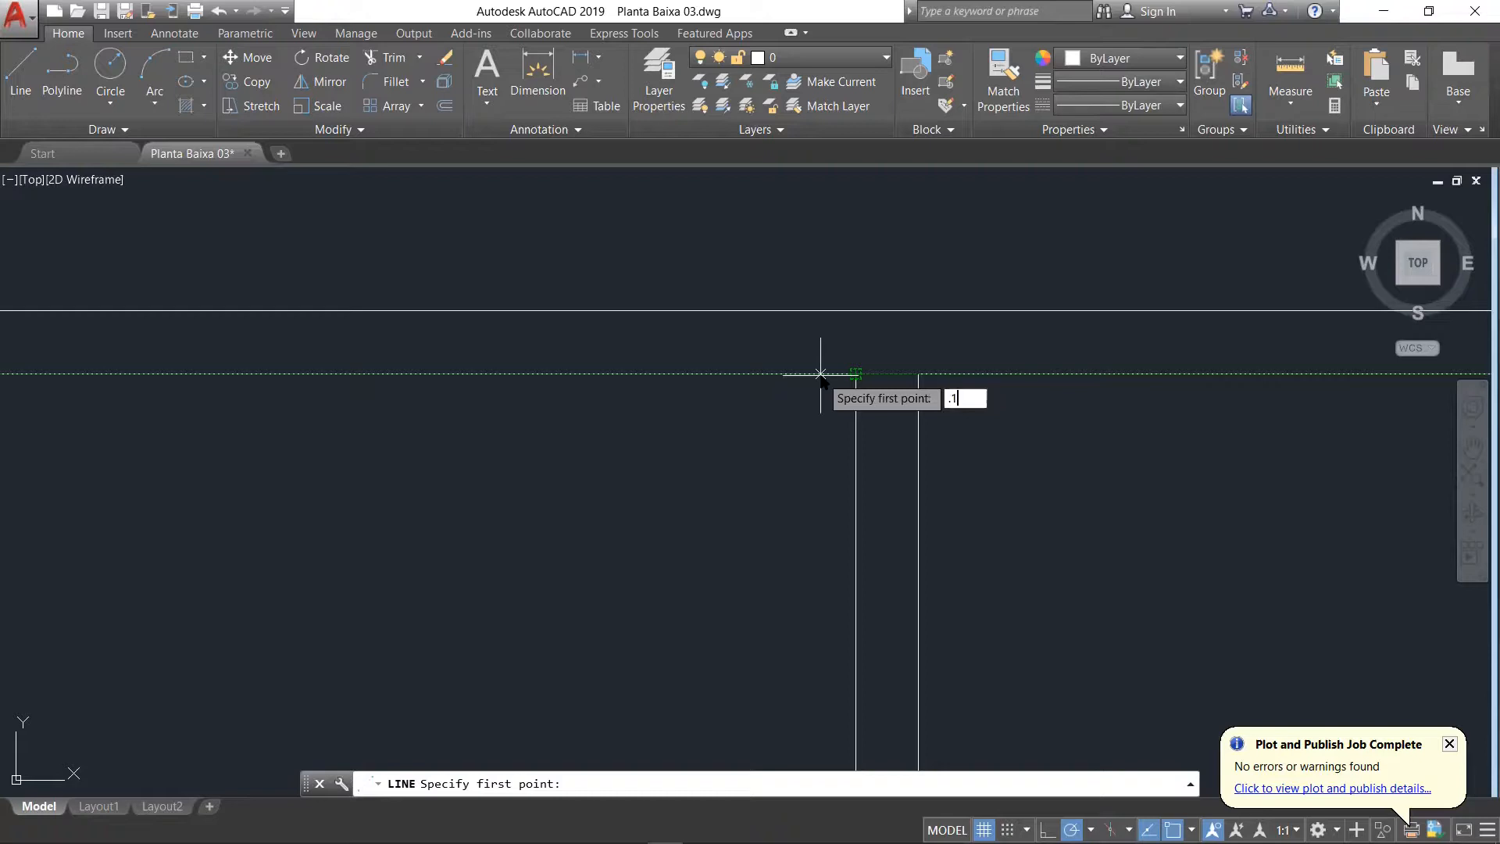
key("Return")
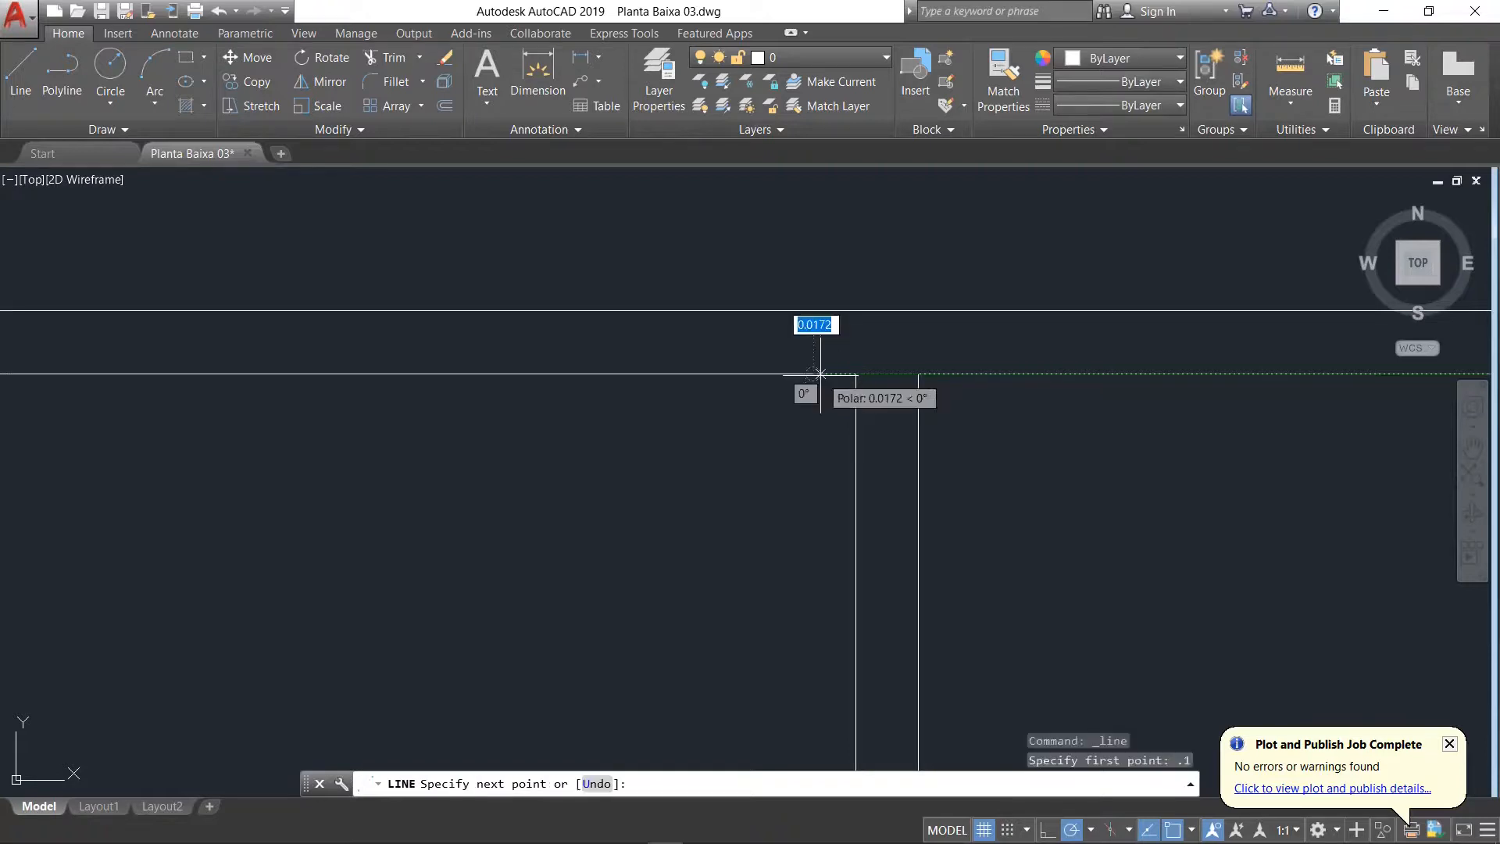
left_click(813, 373)
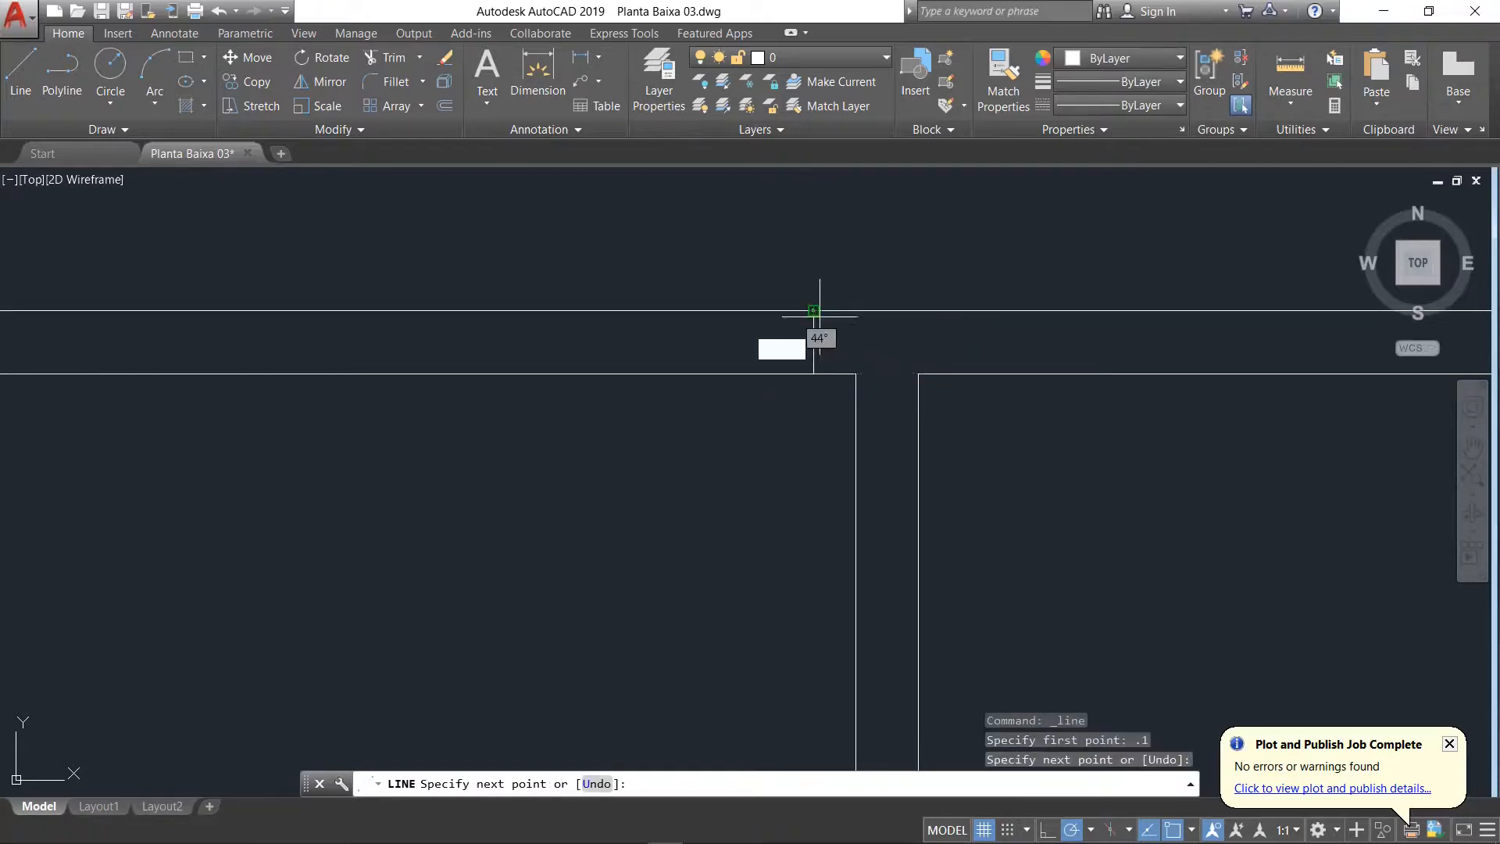
key("Return")
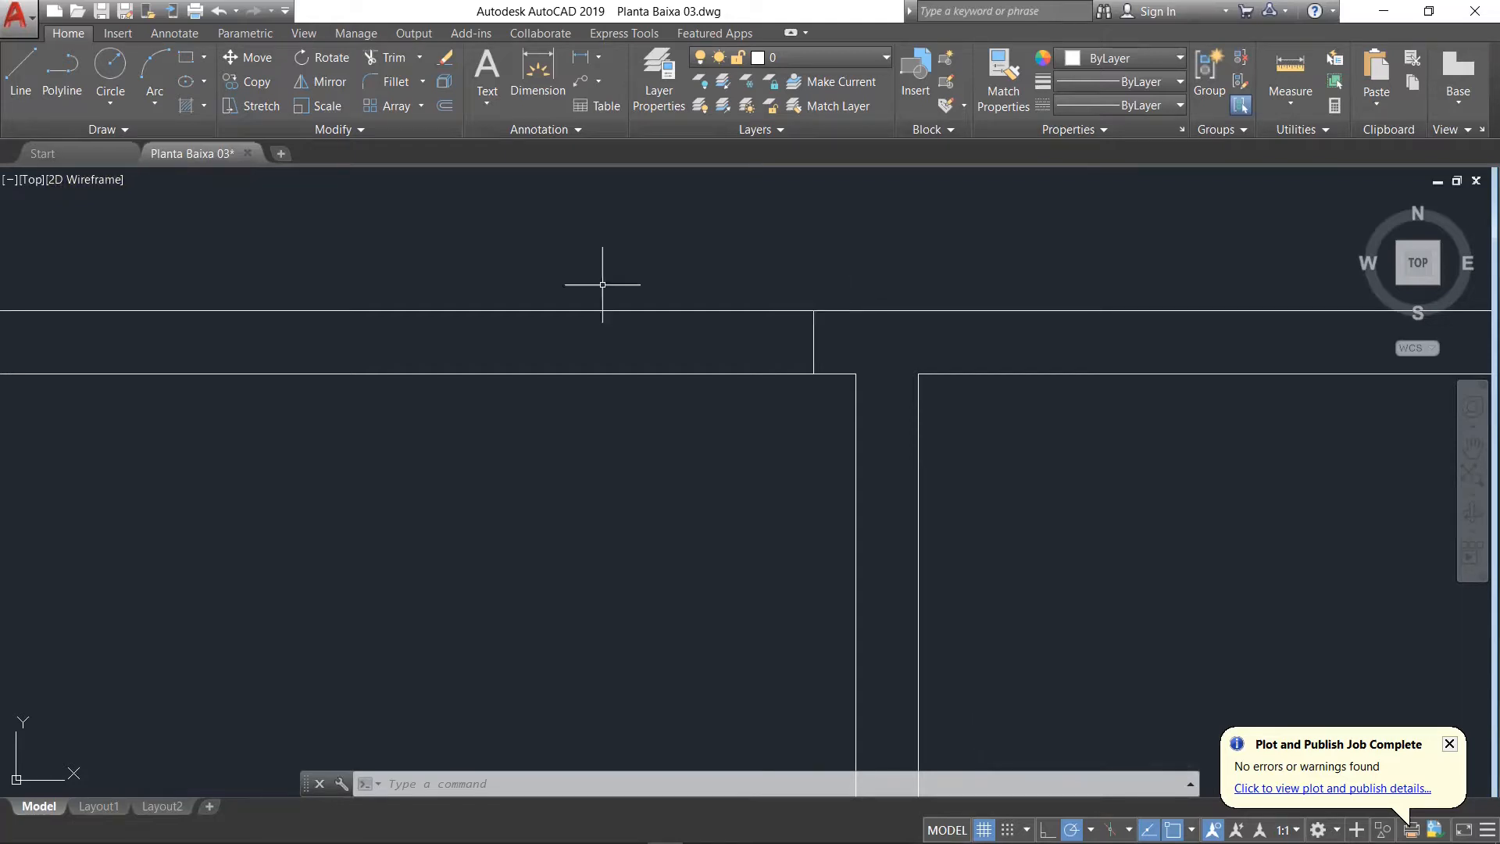
Step: Offset the jamb line in the top exterior wall 0.9 to the left
type("o")
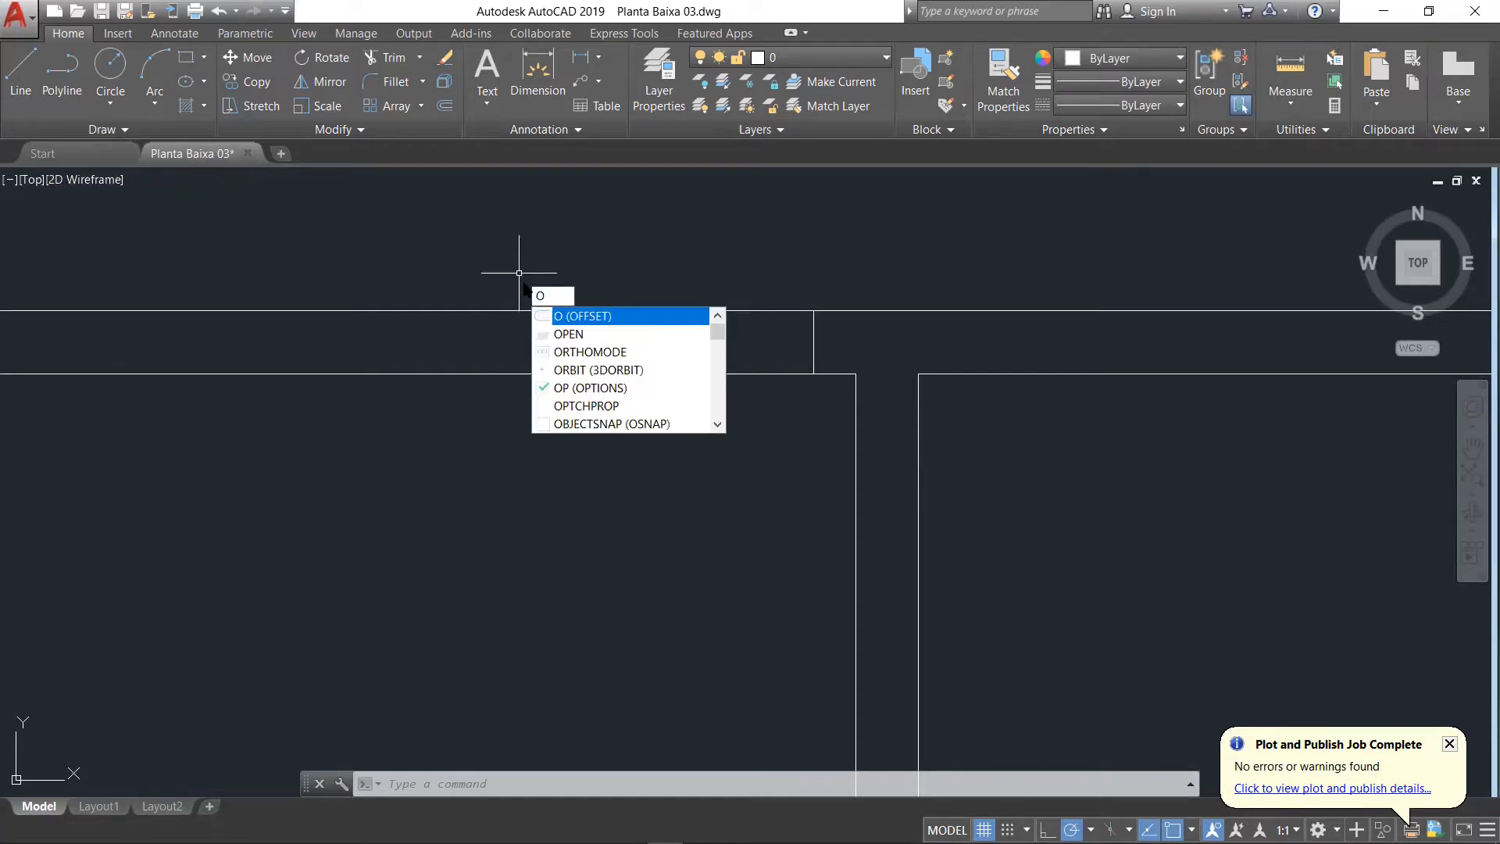
key("Return")
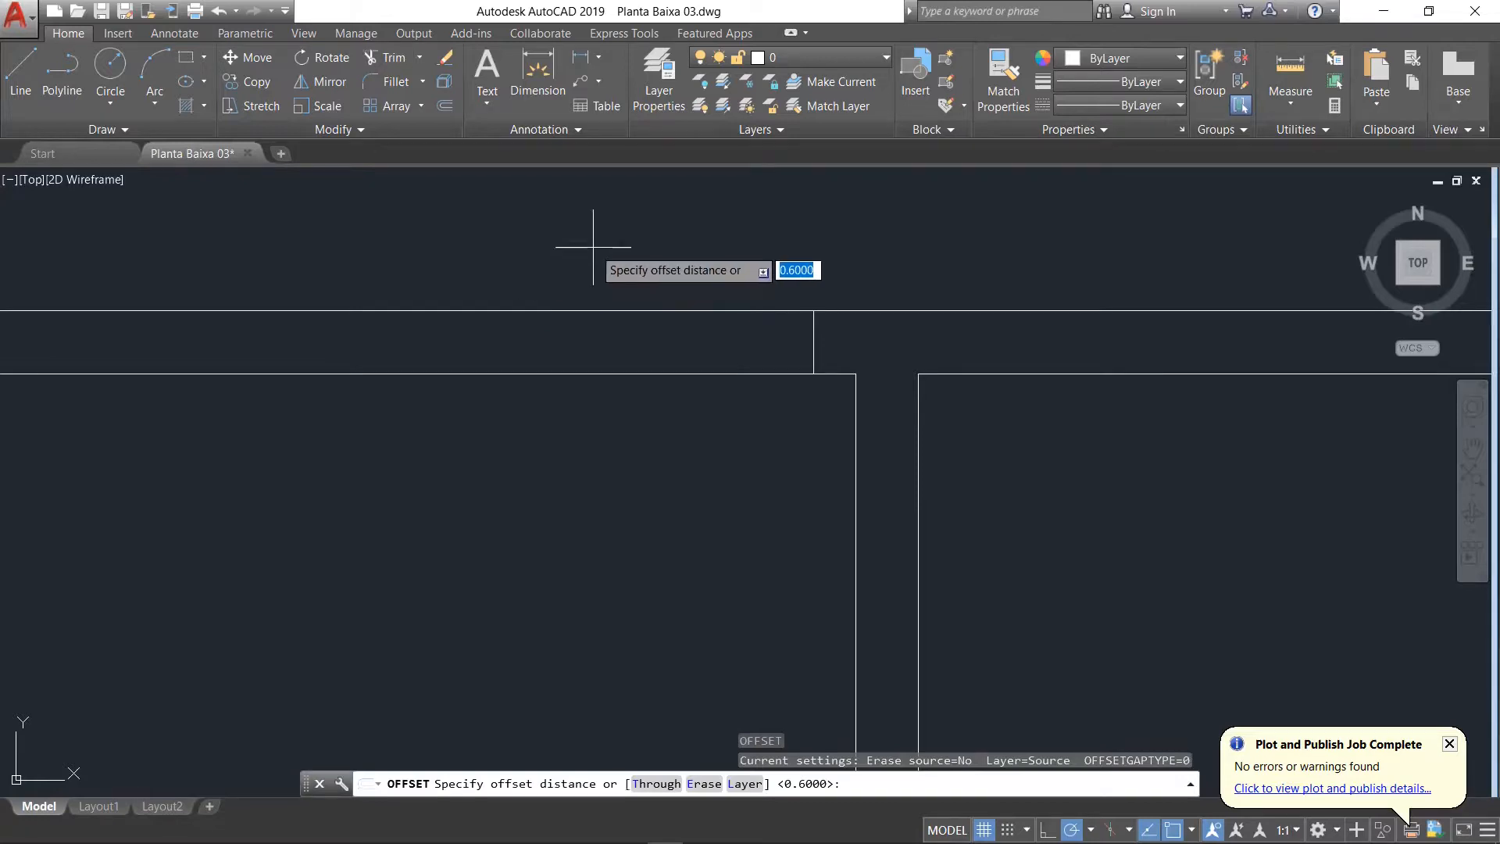
type(".9")
key("Return")
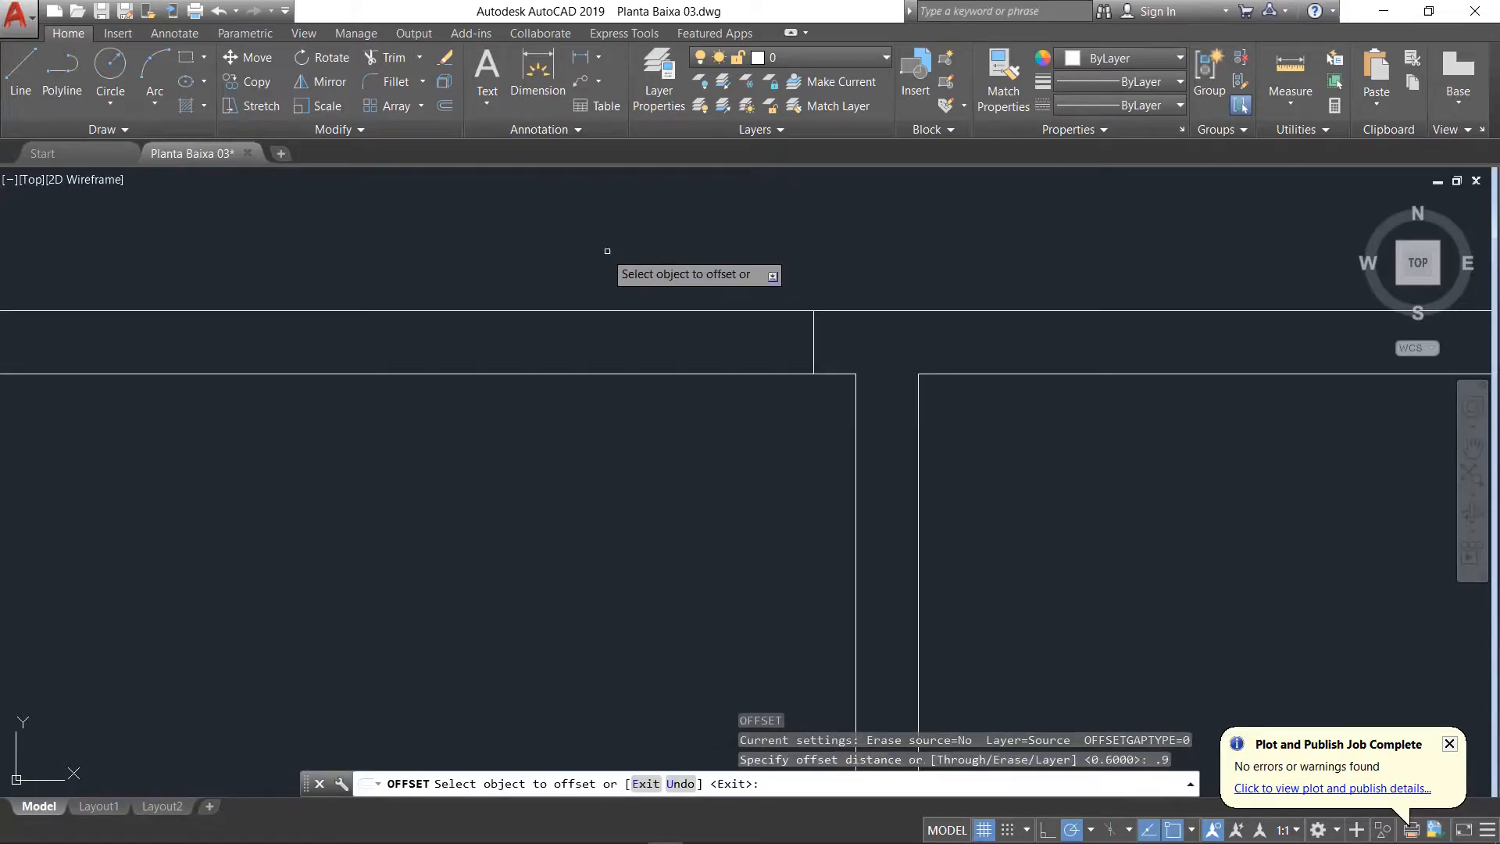
left_click(813, 330)
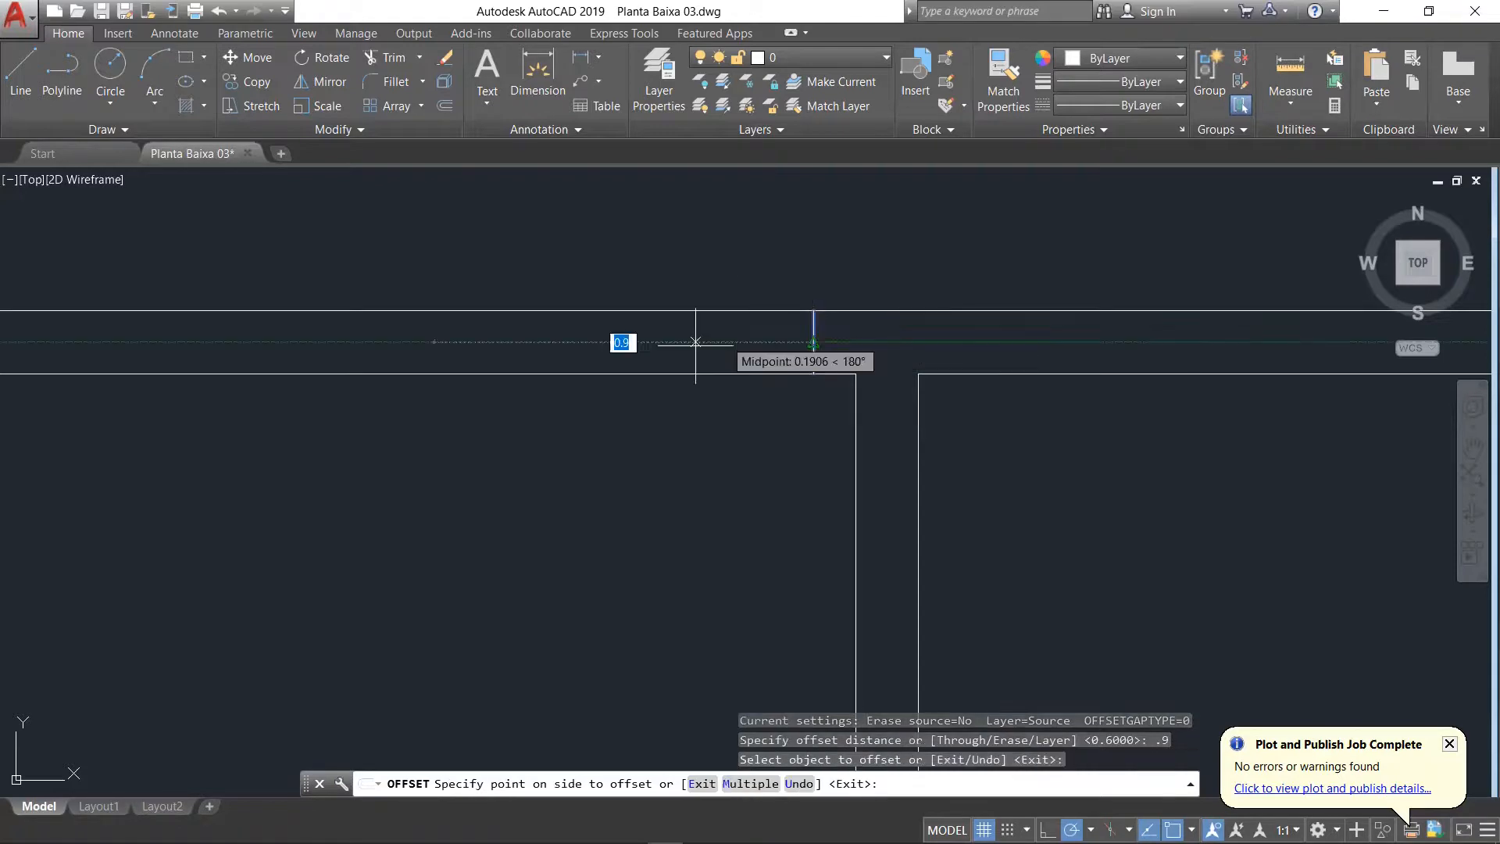
left_click(558, 341)
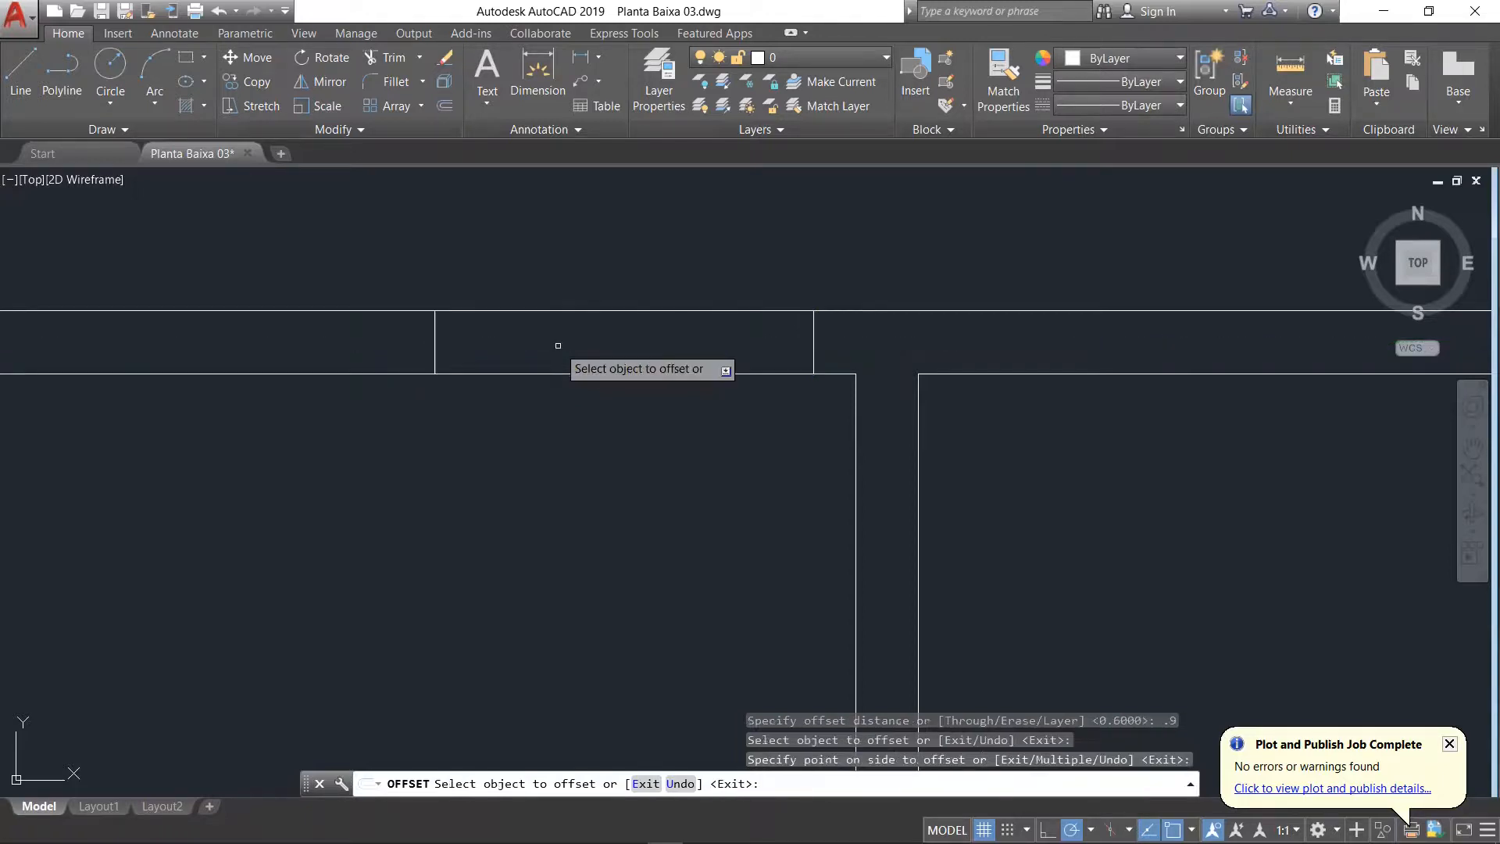
key("Return")
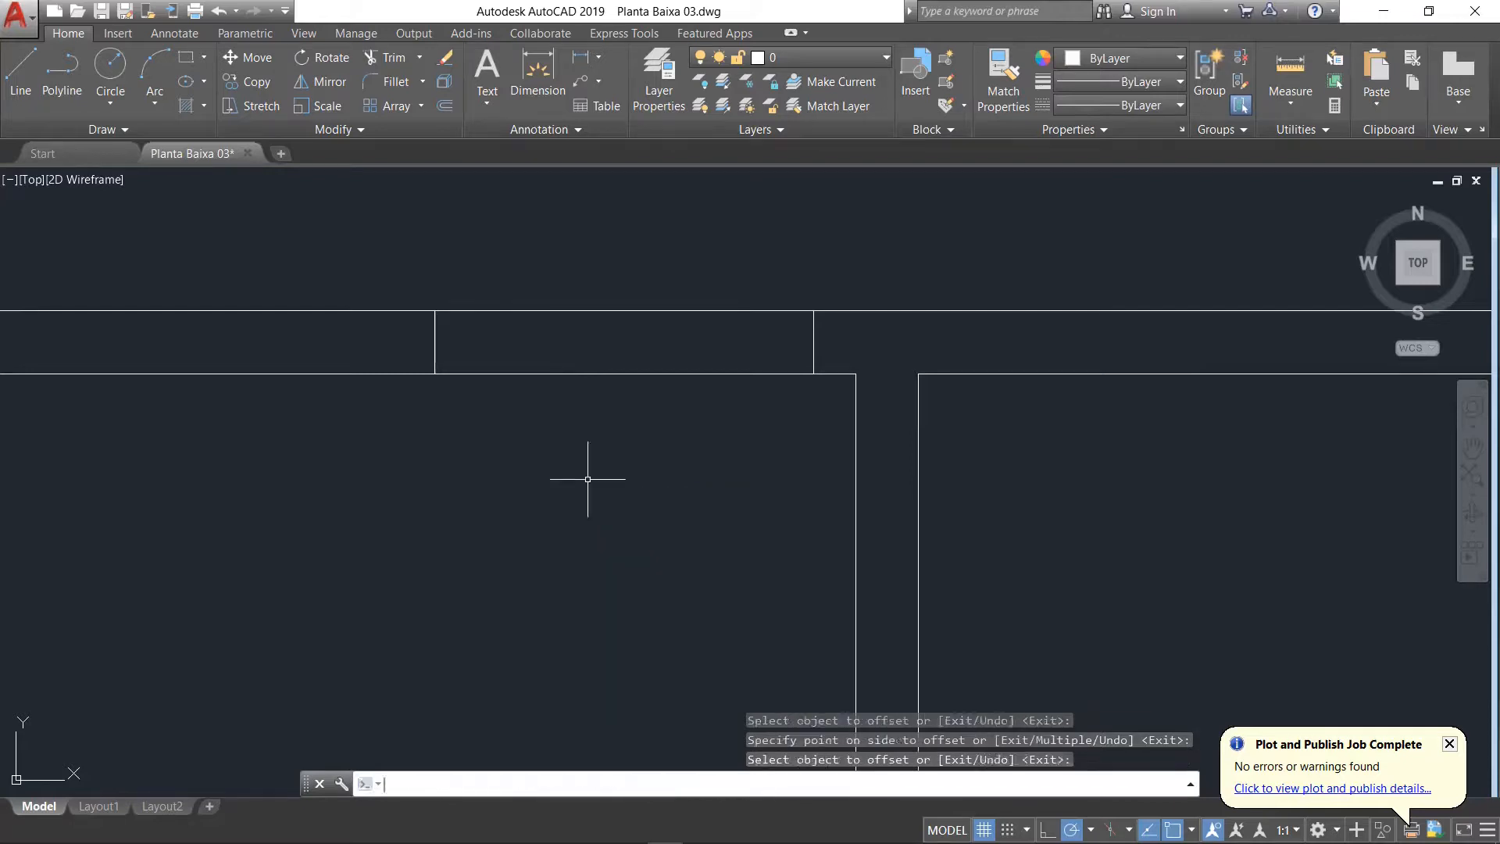
Step: Trim both lines of the top exterior wall between the two jambs to open the doorway
left_click(401, 69)
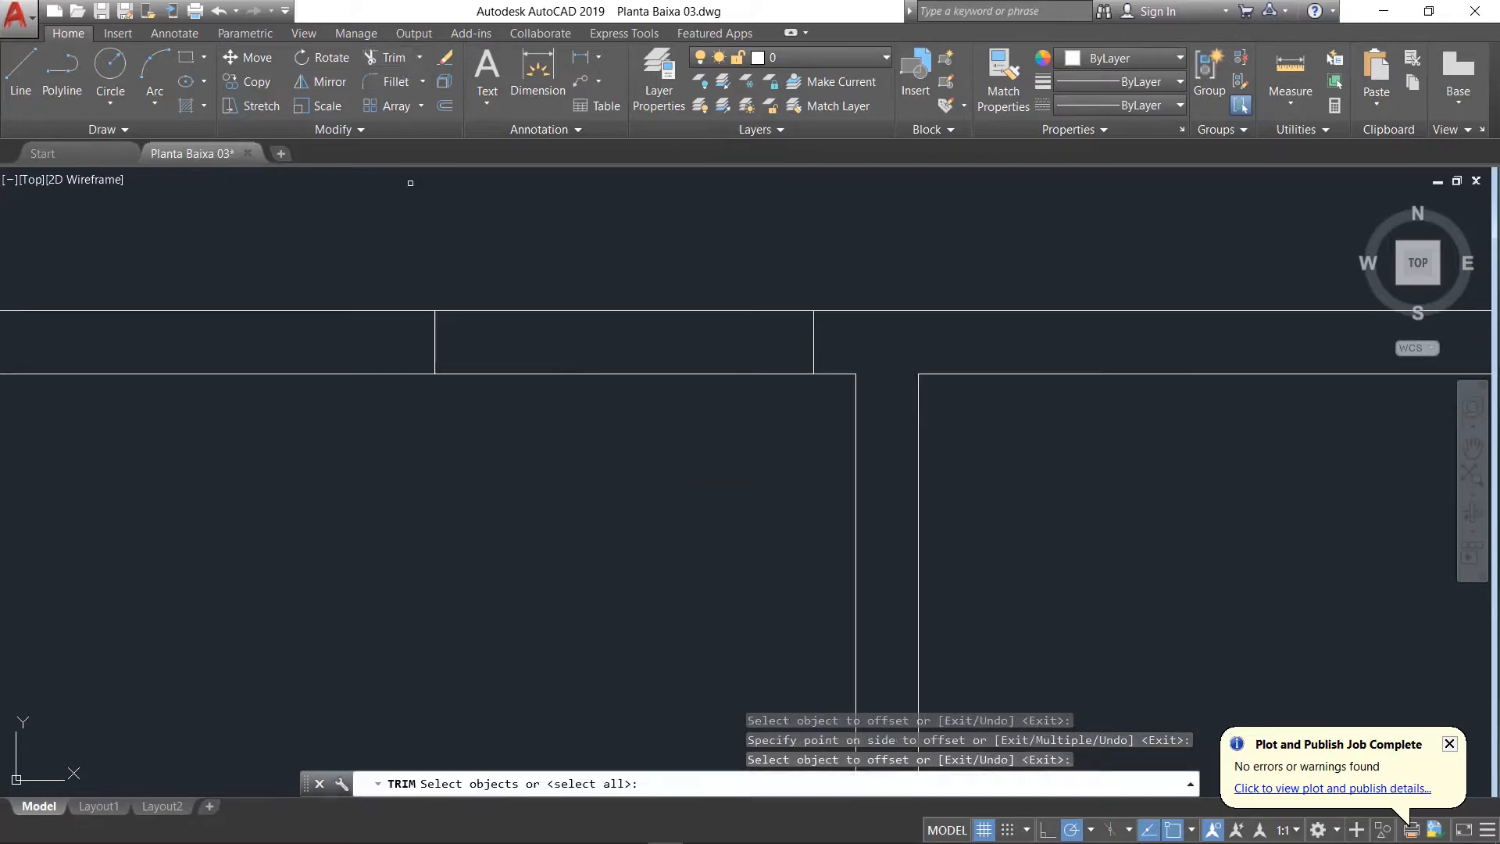
key("Return")
left_click(763, 256)
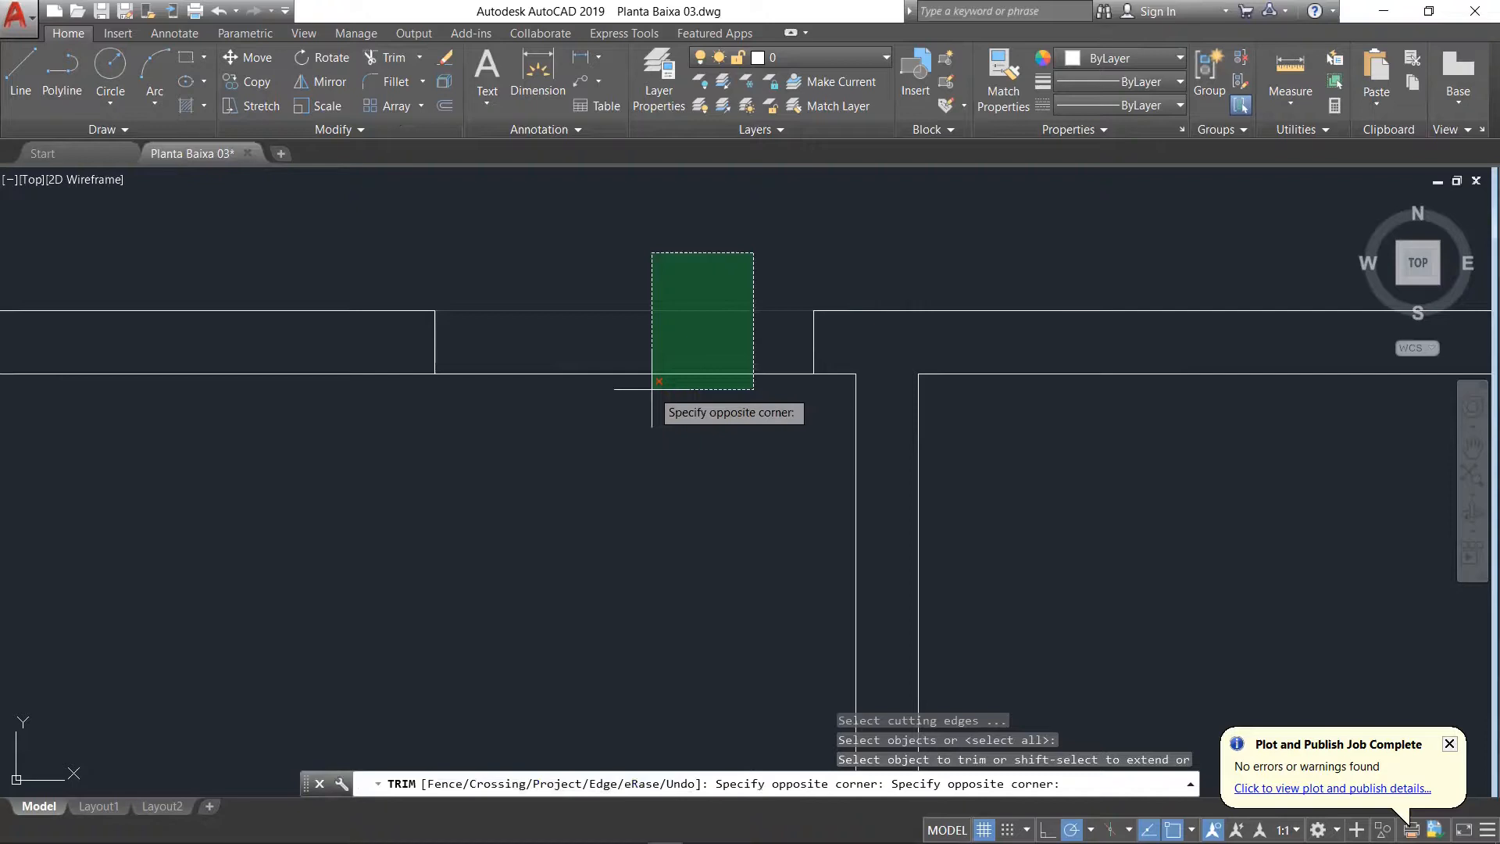
left_click(653, 418)
Step: Draw a jamb line across the vertical wall beside the top-right room, 0.1 above that room's lower-left inner corner
scroll(569, 419, "down", 2)
scroll(612, 482, "down", 1)
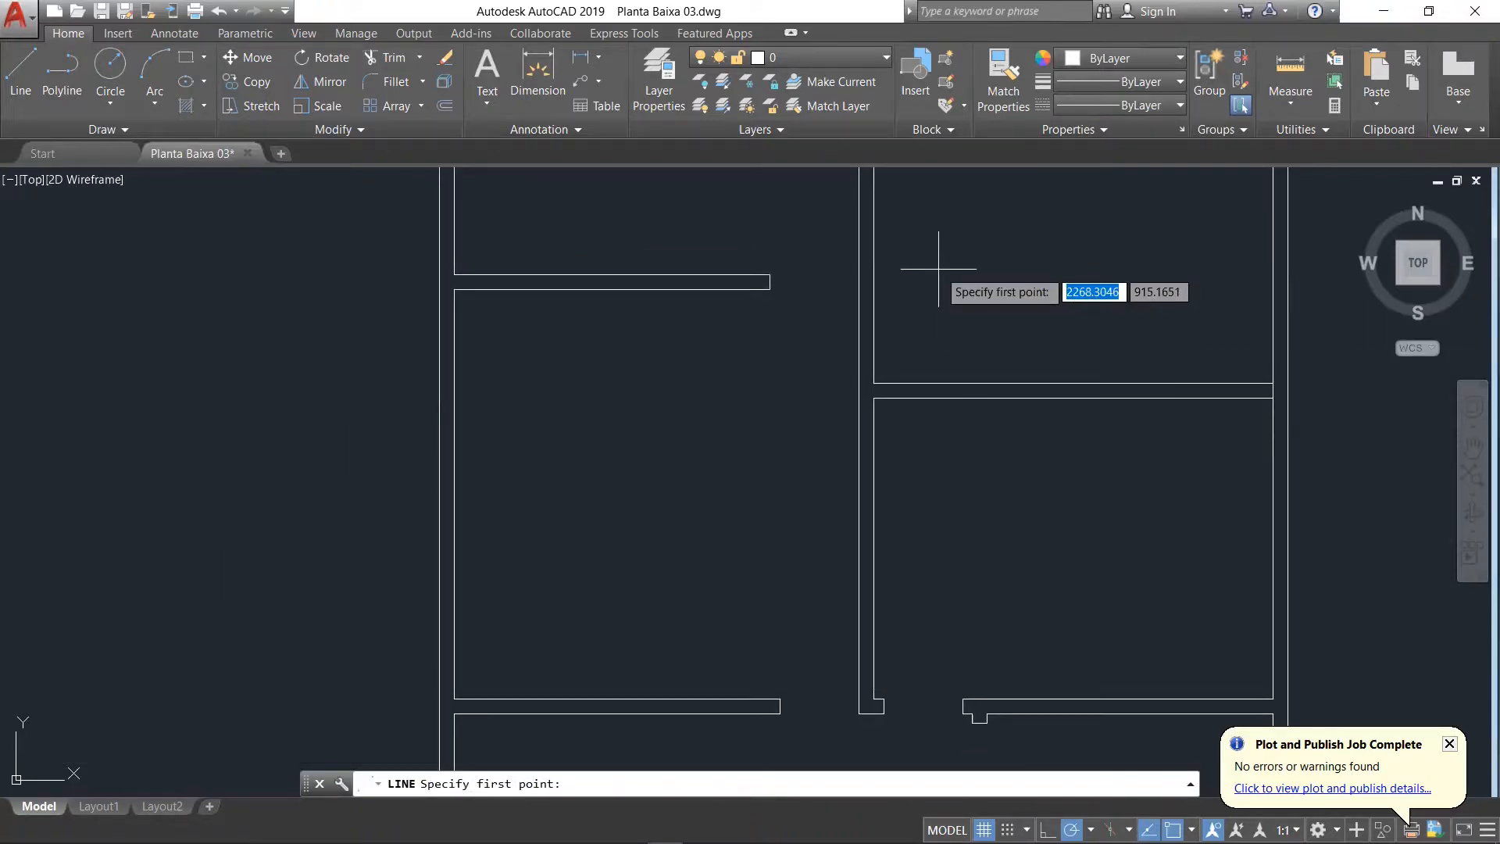
scroll(904, 378, "up", 4)
key("Escape")
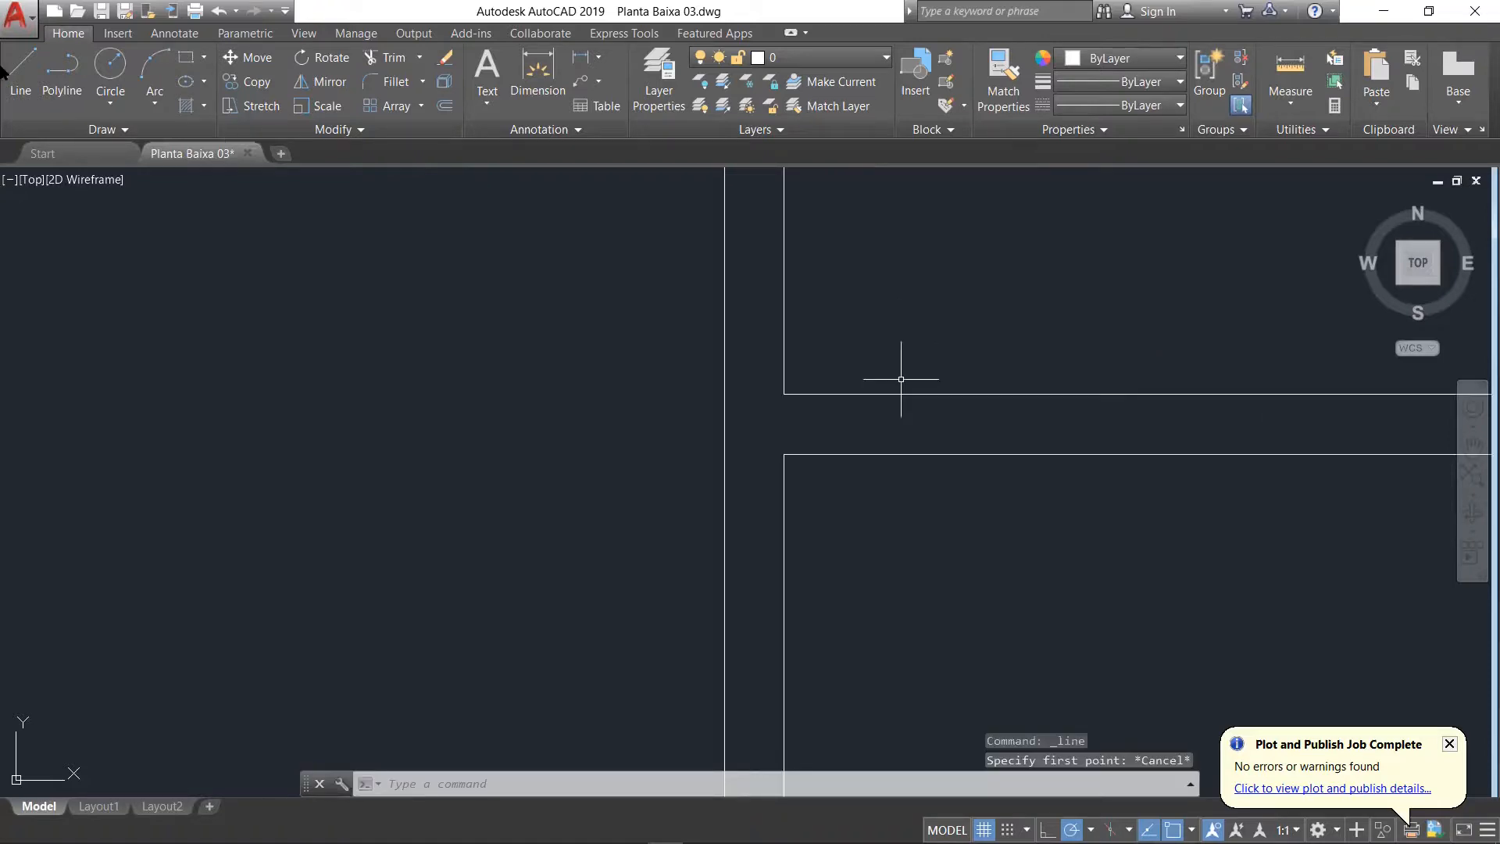
key("Return")
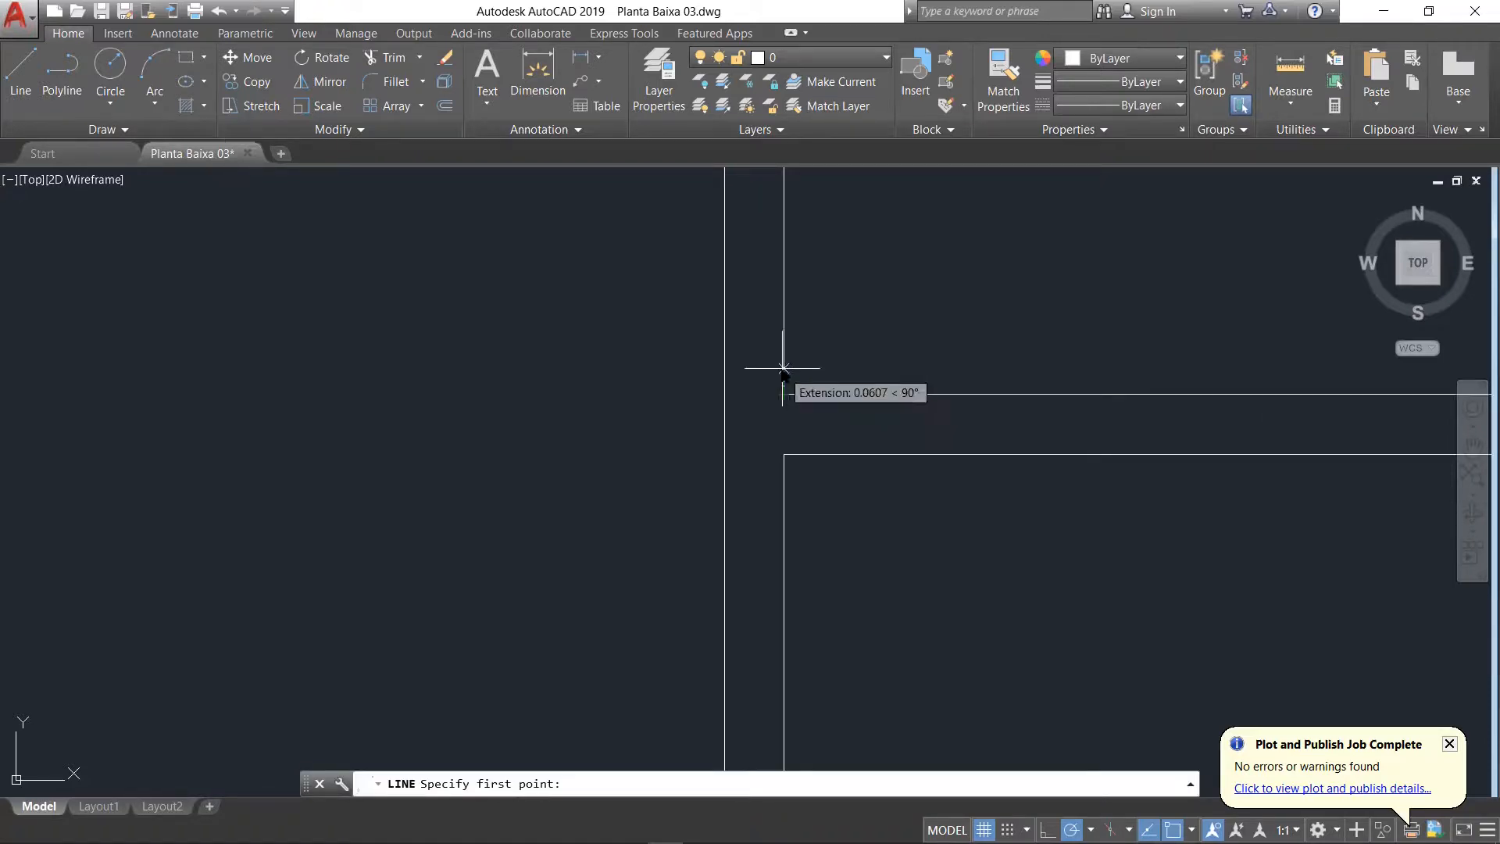
type(".1")
key("Return")
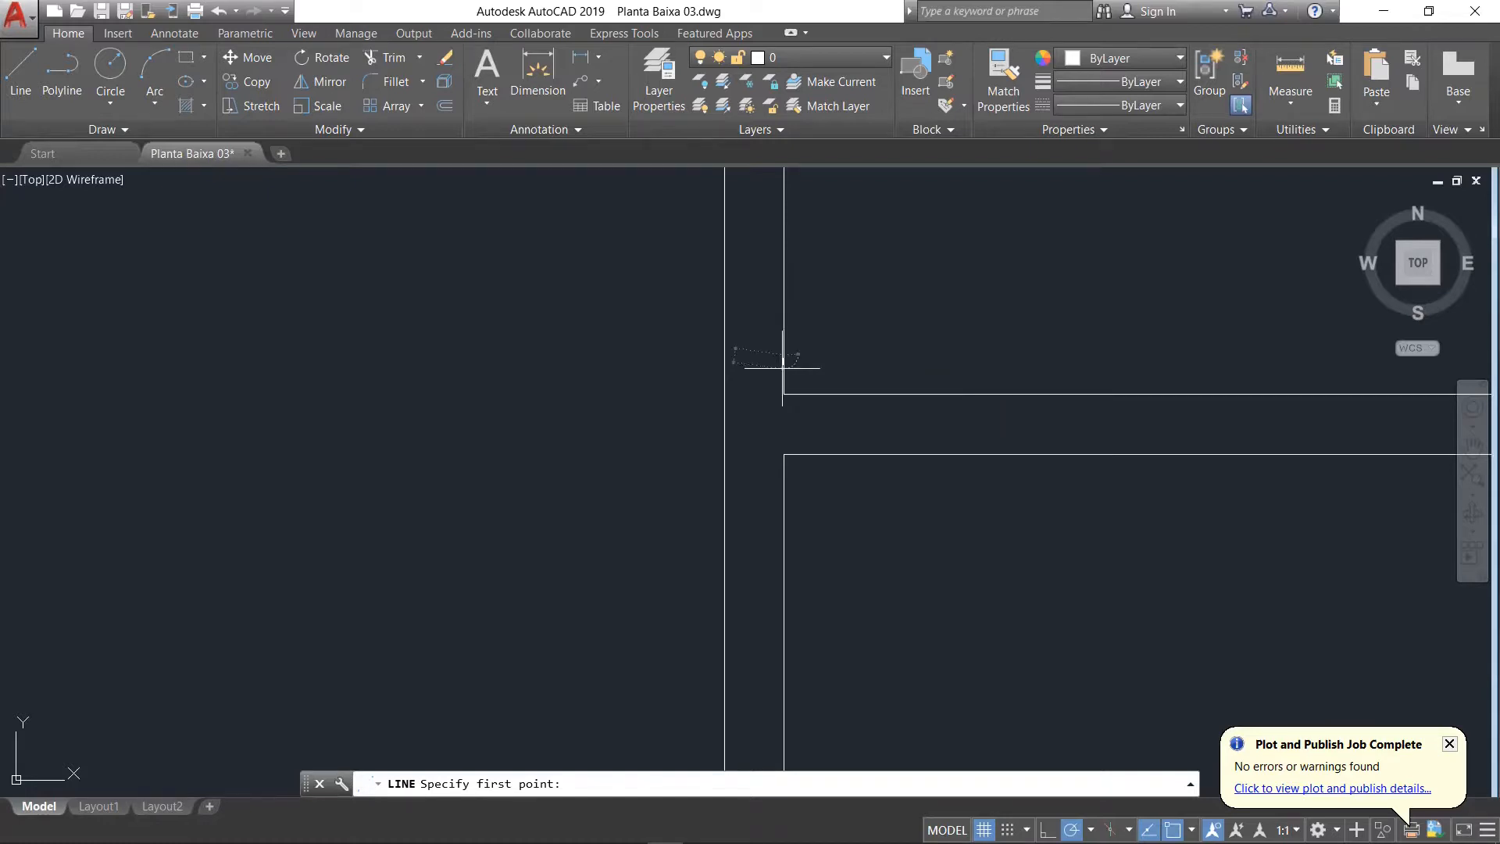
left_click(724, 354)
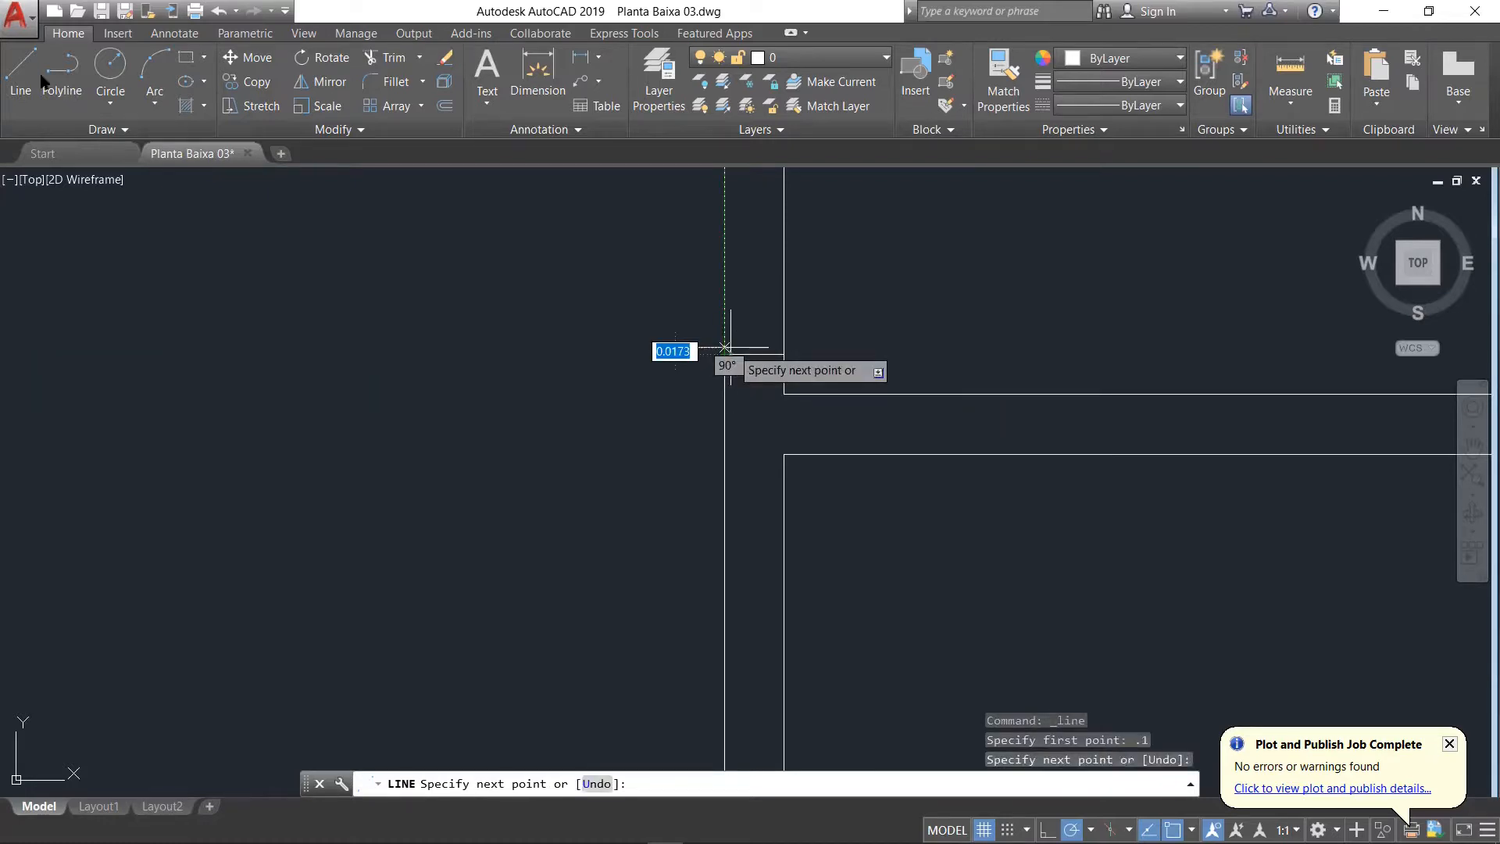
key("Return")
key("Return")
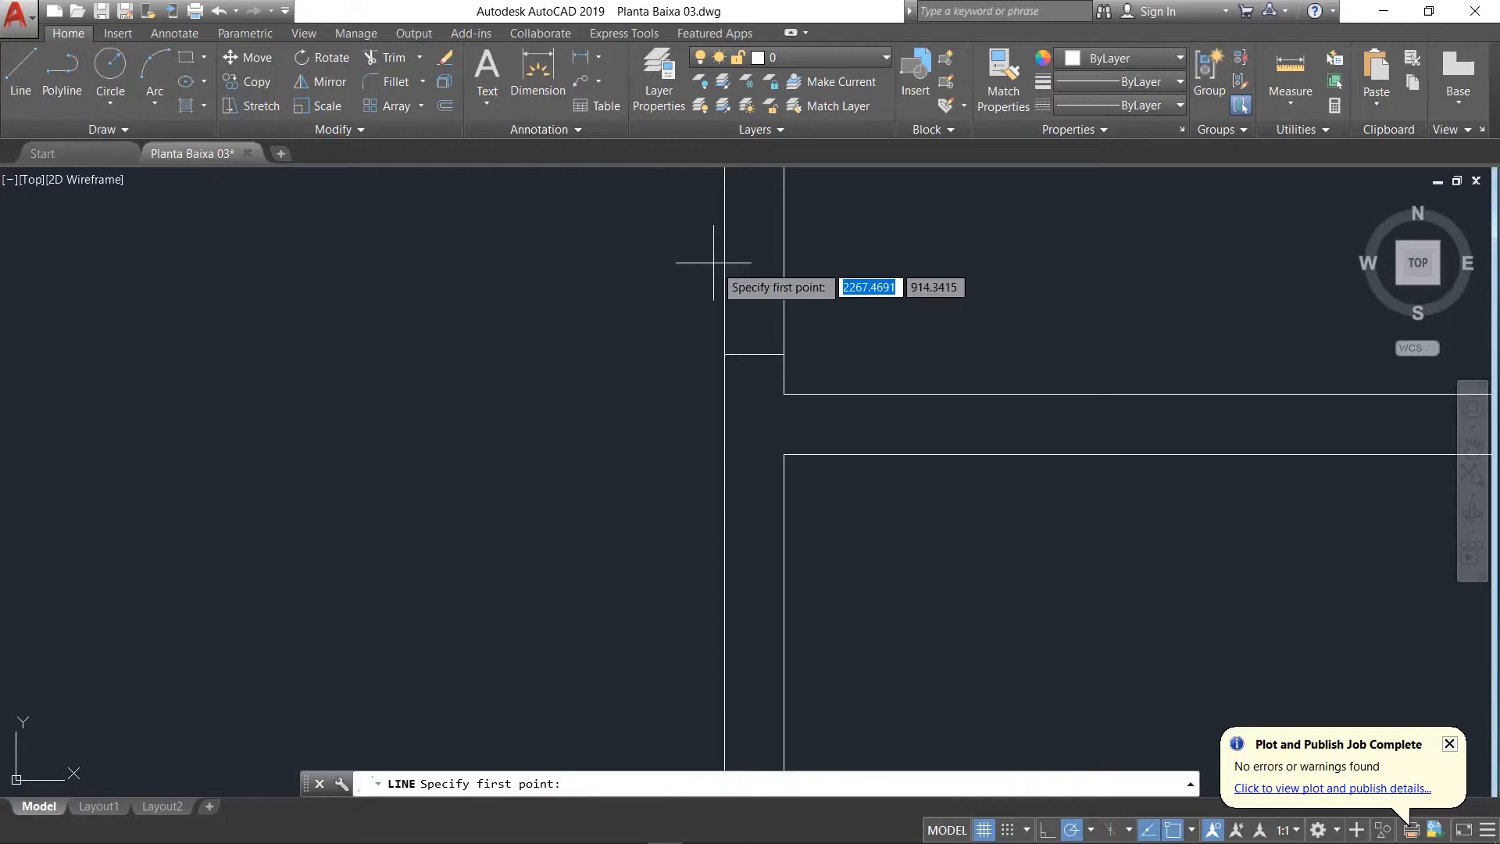
Step: Draw a second jamb line across the same vertical wall, 0.8 above the first jamb
scroll(746, 247, "down", 5)
scroll(746, 247, "up", 5)
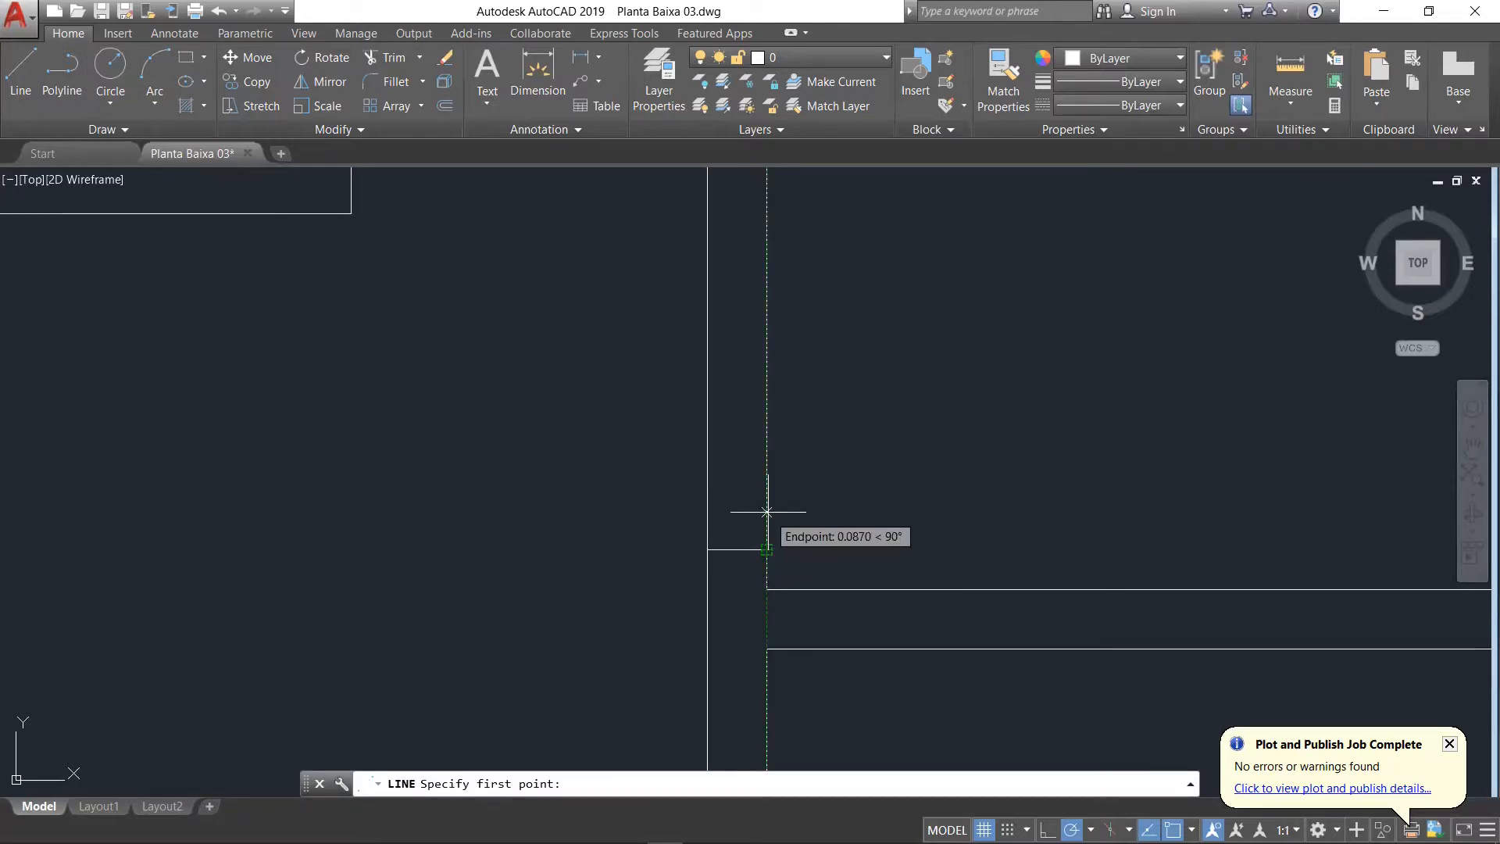
type("0")
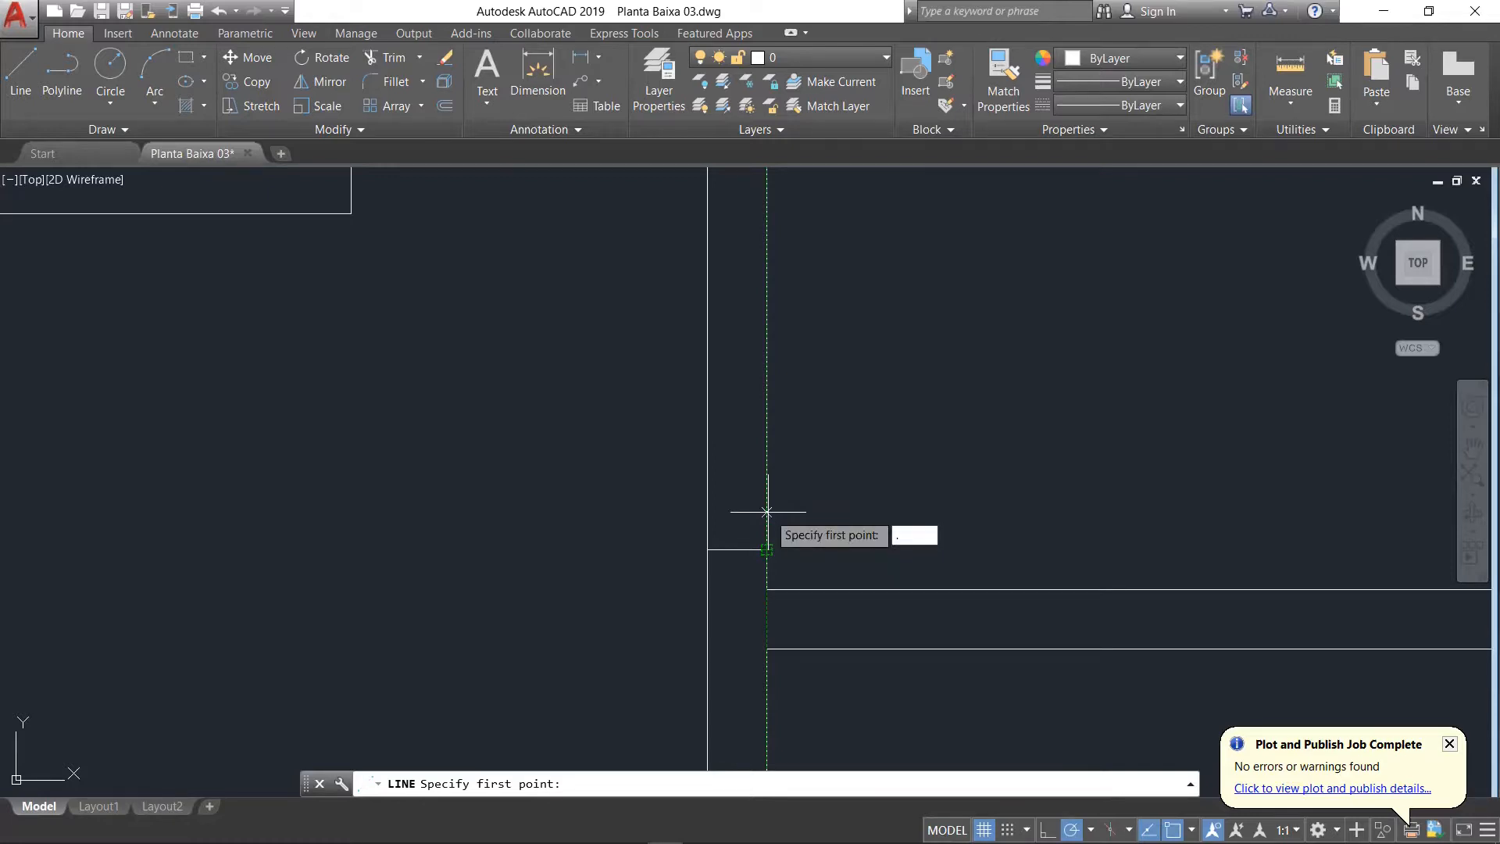
type(".8")
key("Return")
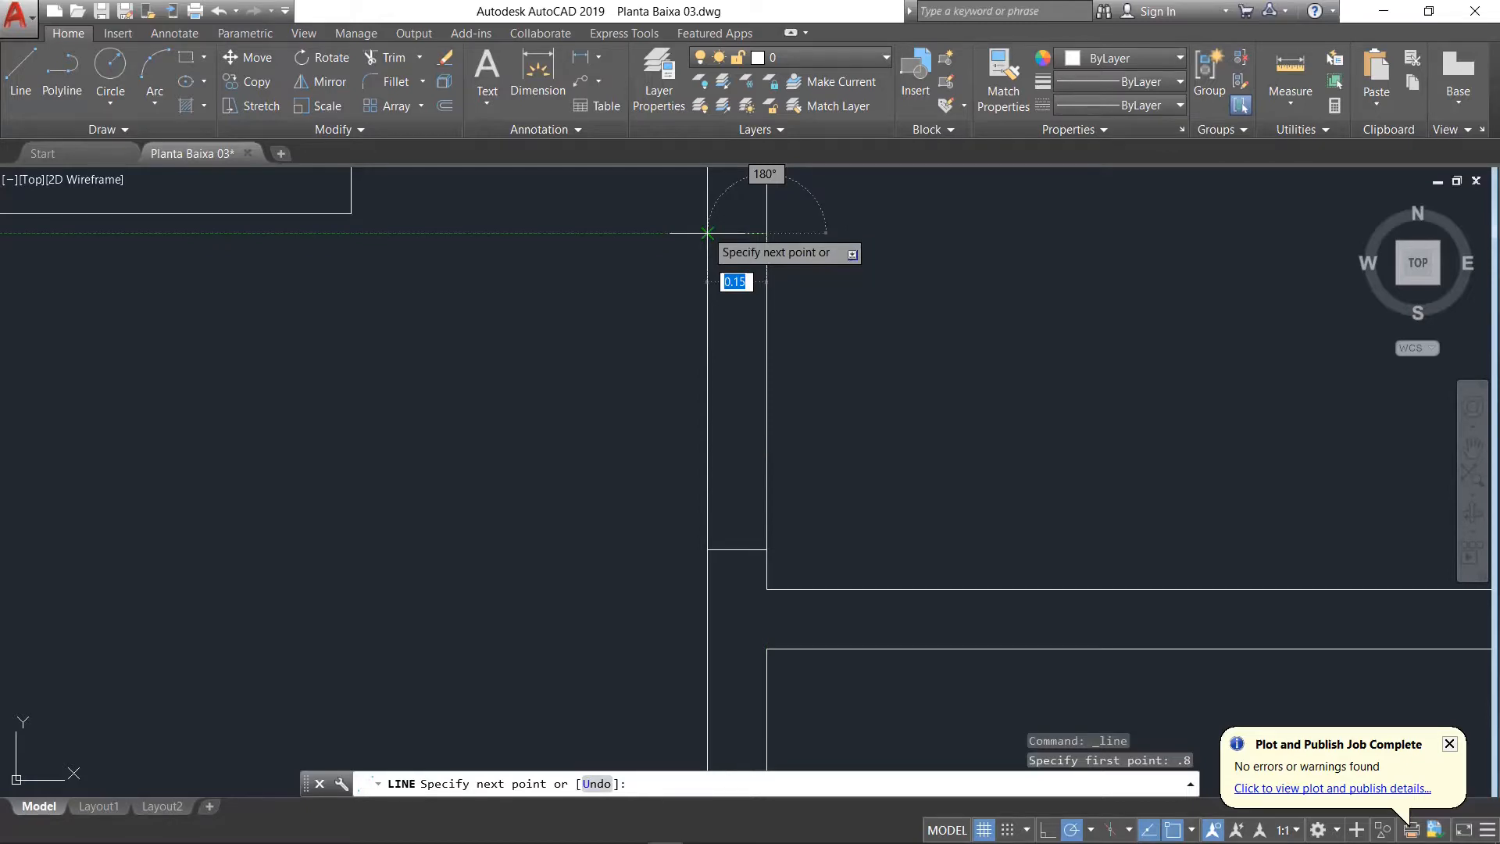
left_click(707, 232)
key("Return")
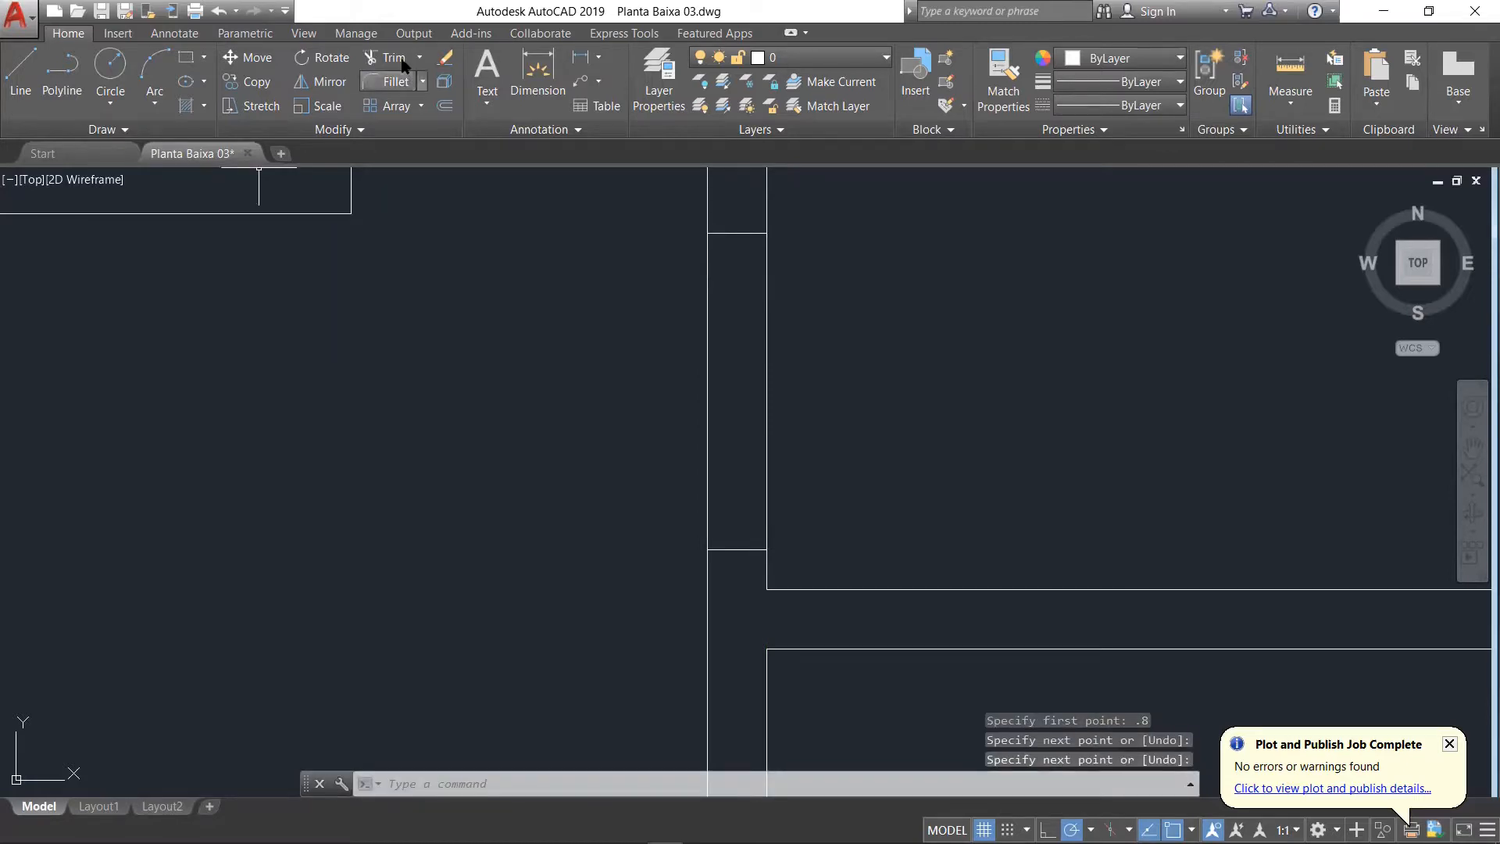
Step: Trim both lines of the vertical wall between the two jambs to open the top-right room's doorway
left_click(382, 57)
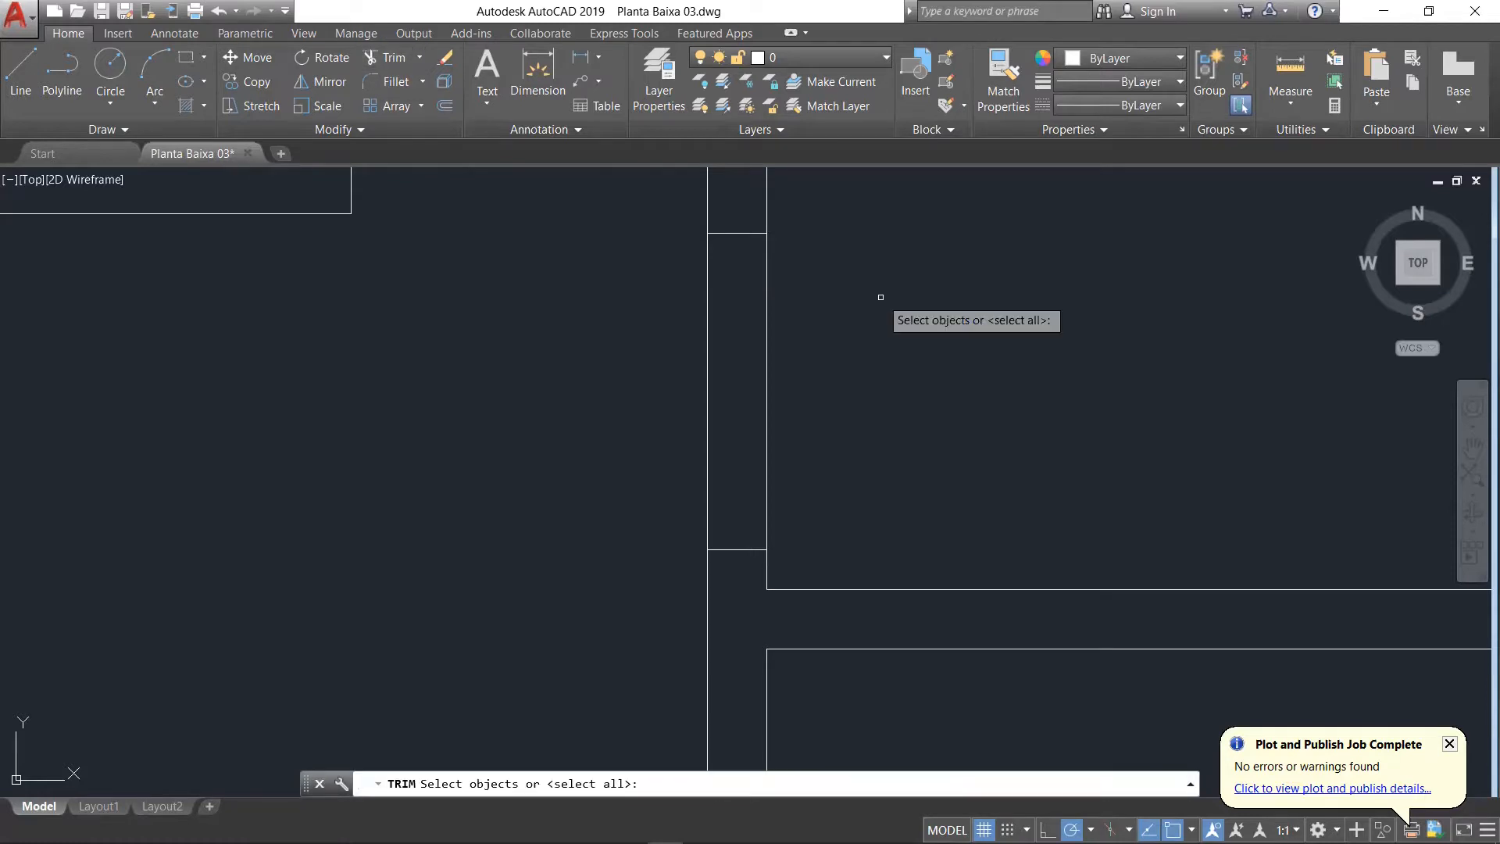
key("Return")
left_click(860, 267)
left_click(564, 455)
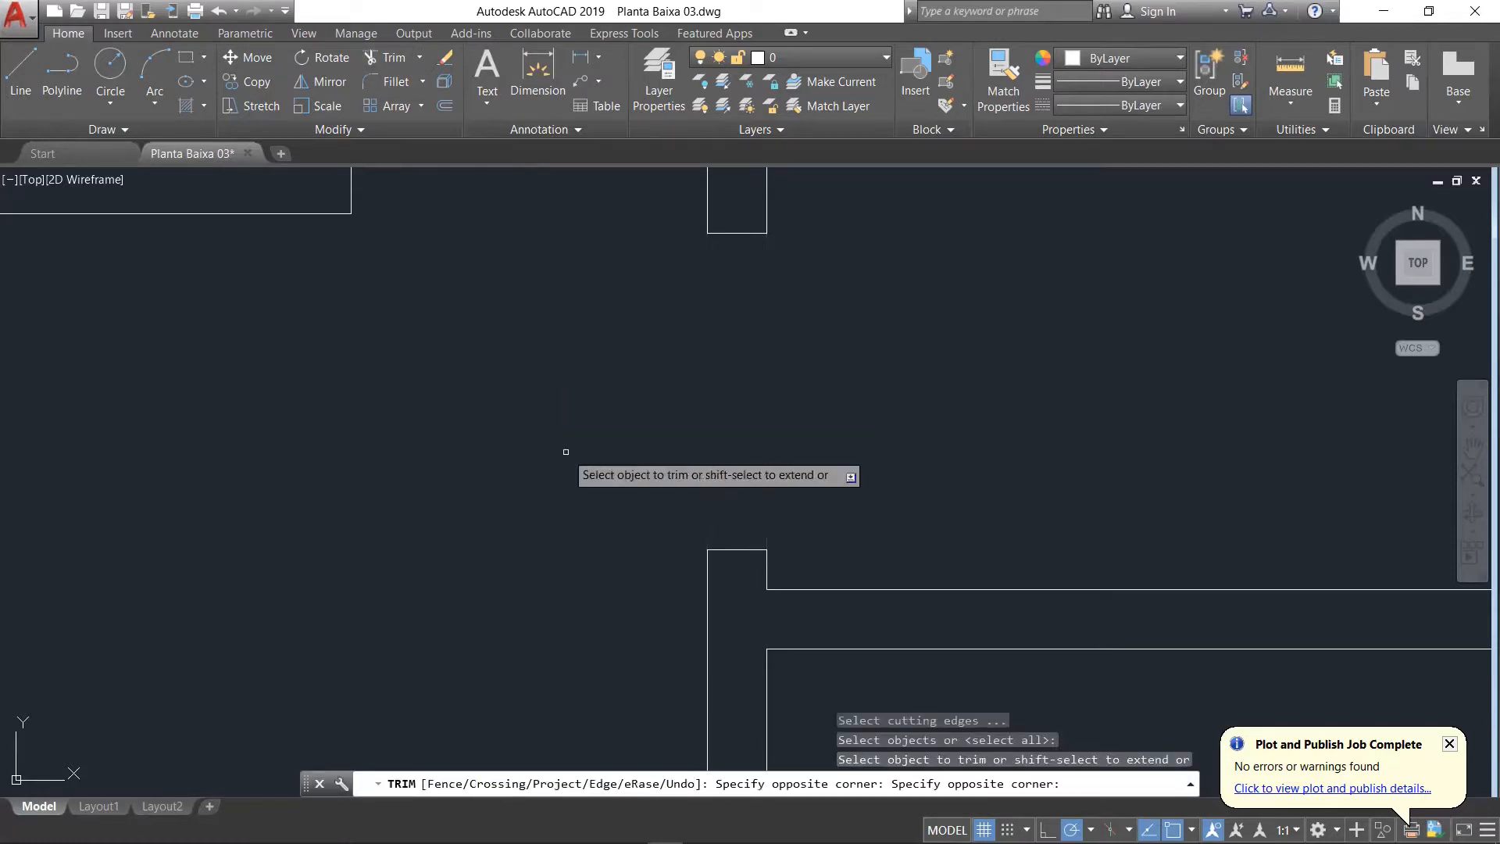
scroll(874, 453, "down", 6)
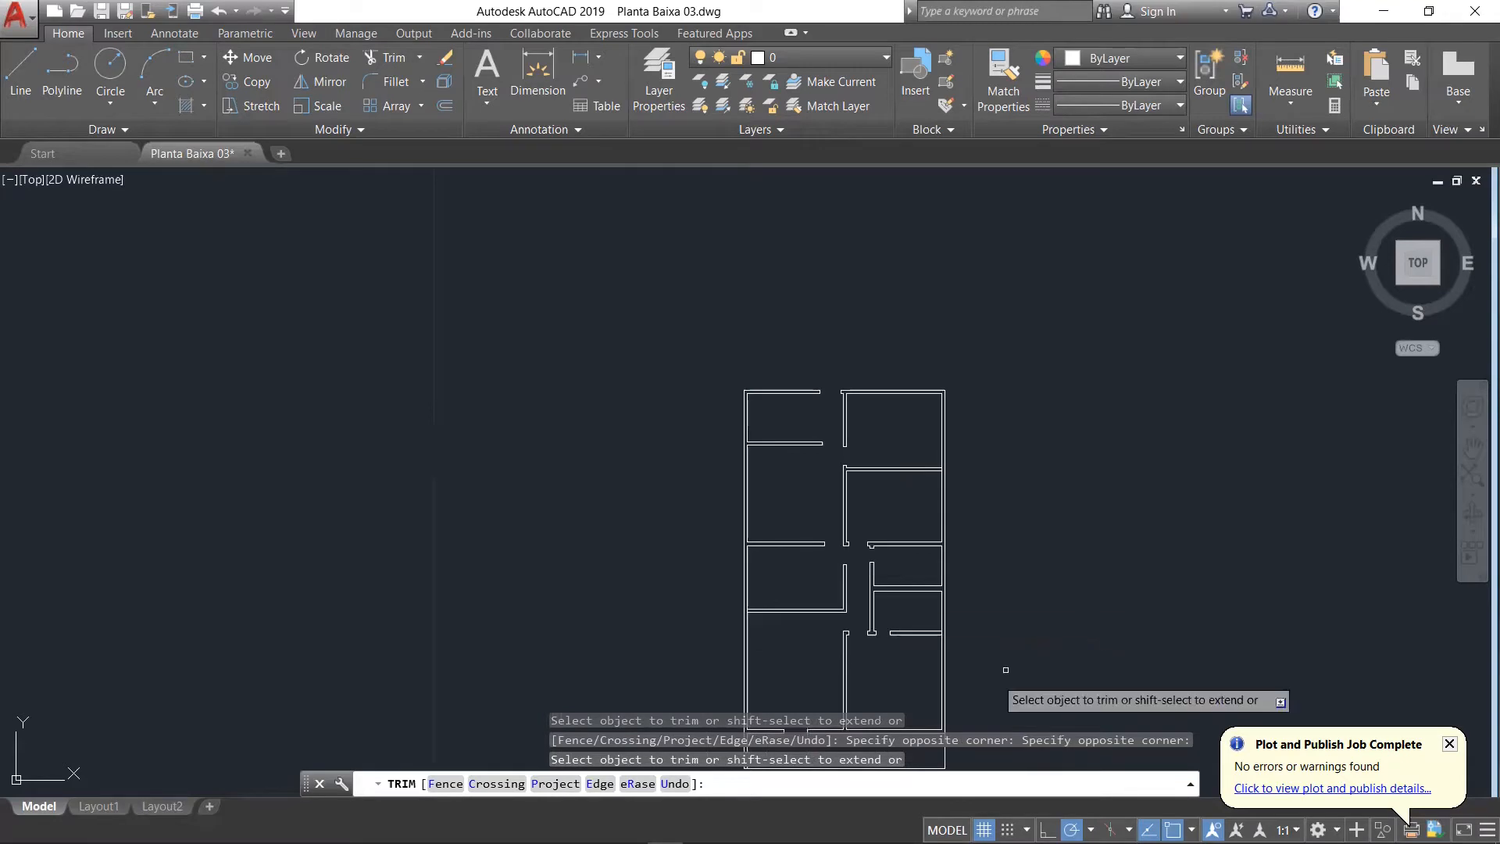
Step: End the trimming and review the door openings throughout the floor plan, from the front entrance through the hallway to the top rooms
scroll(882, 726, "down", 3)
scroll(867, 687, "up", 5)
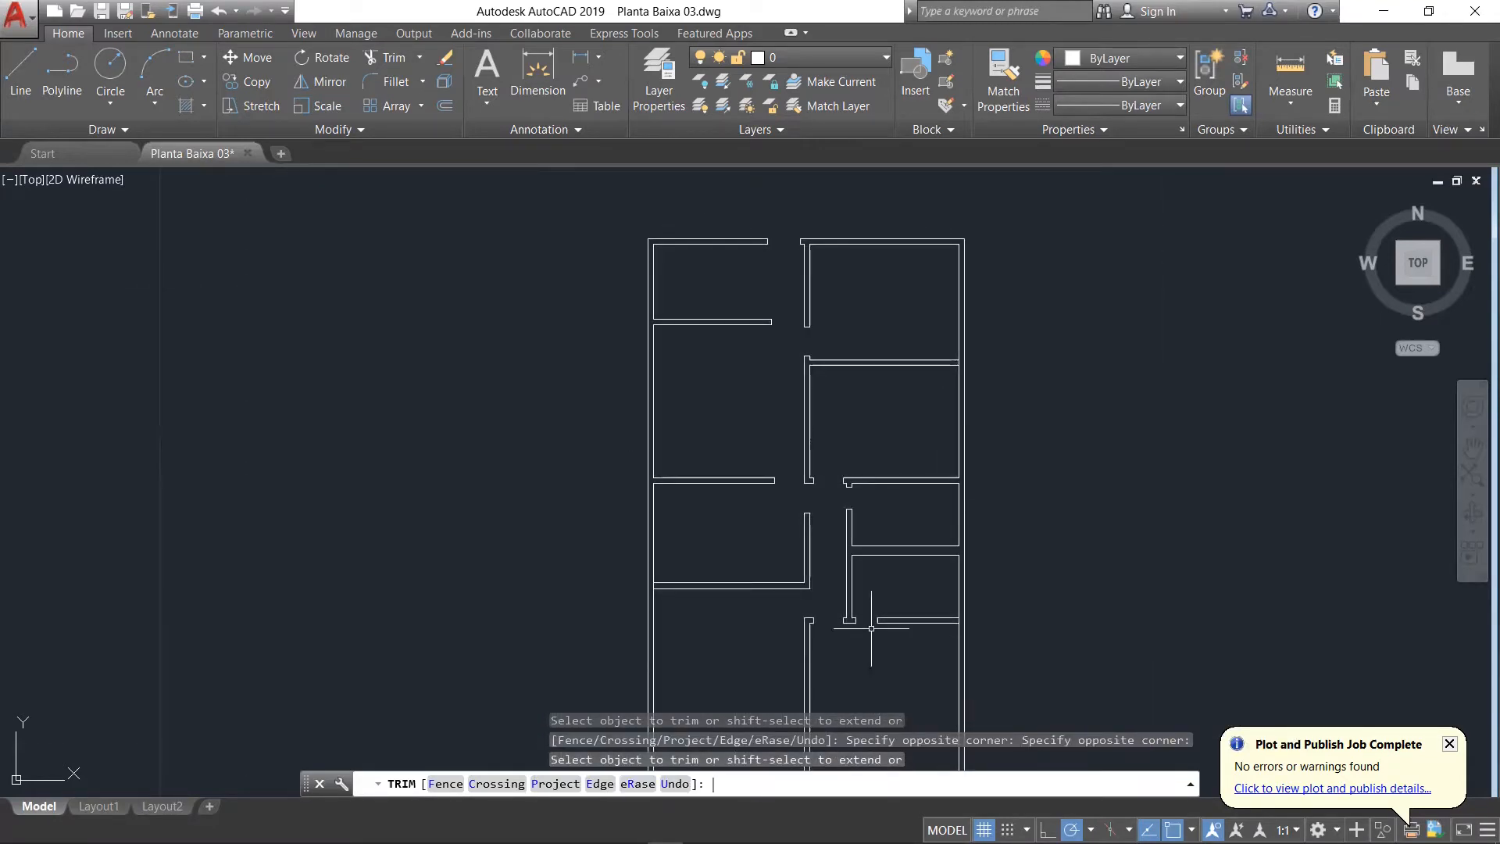
key("Return")
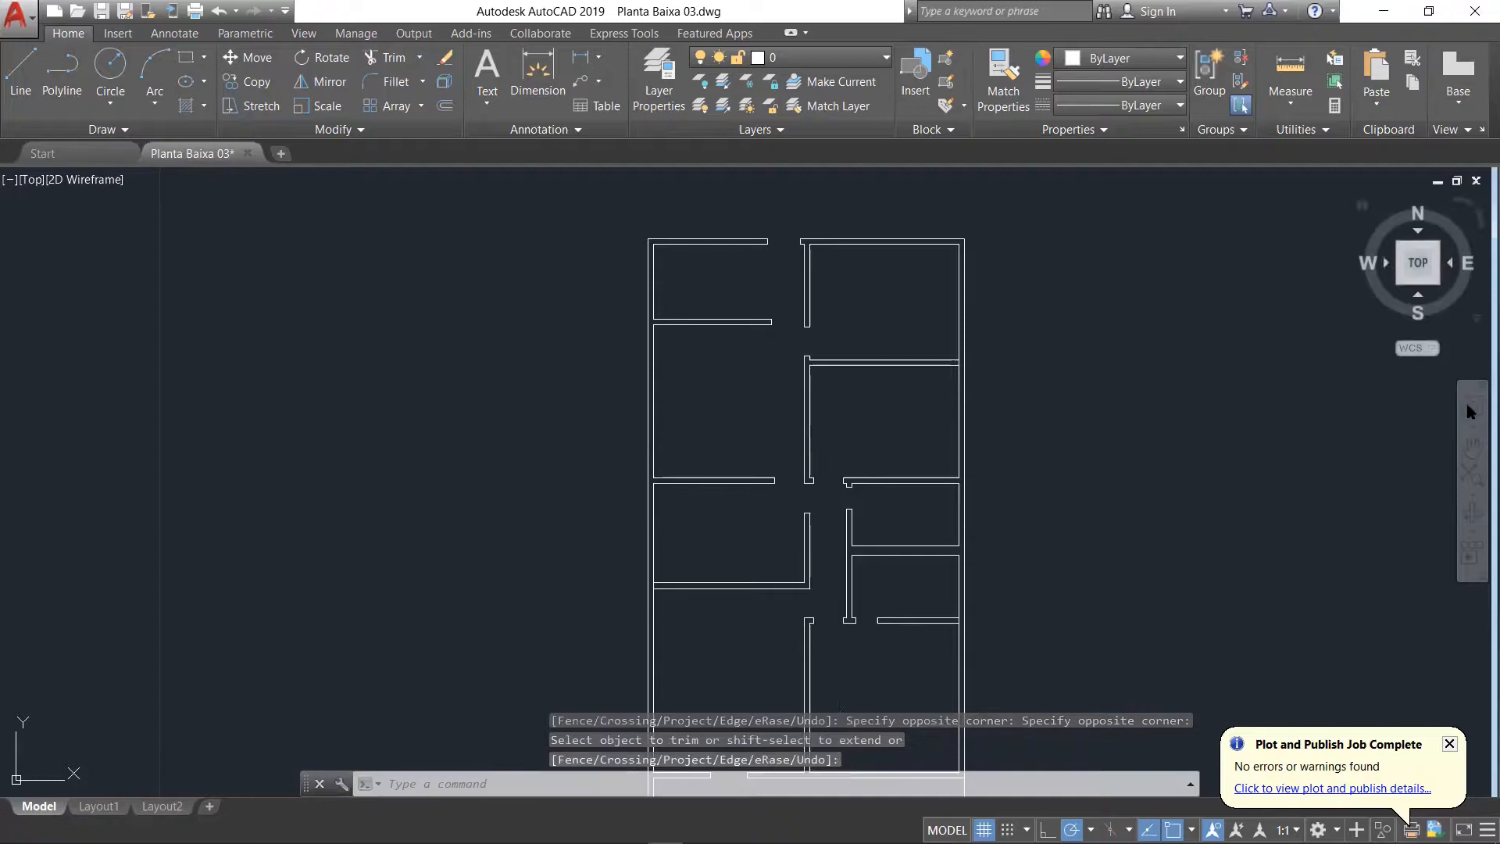
left_click(1472, 448)
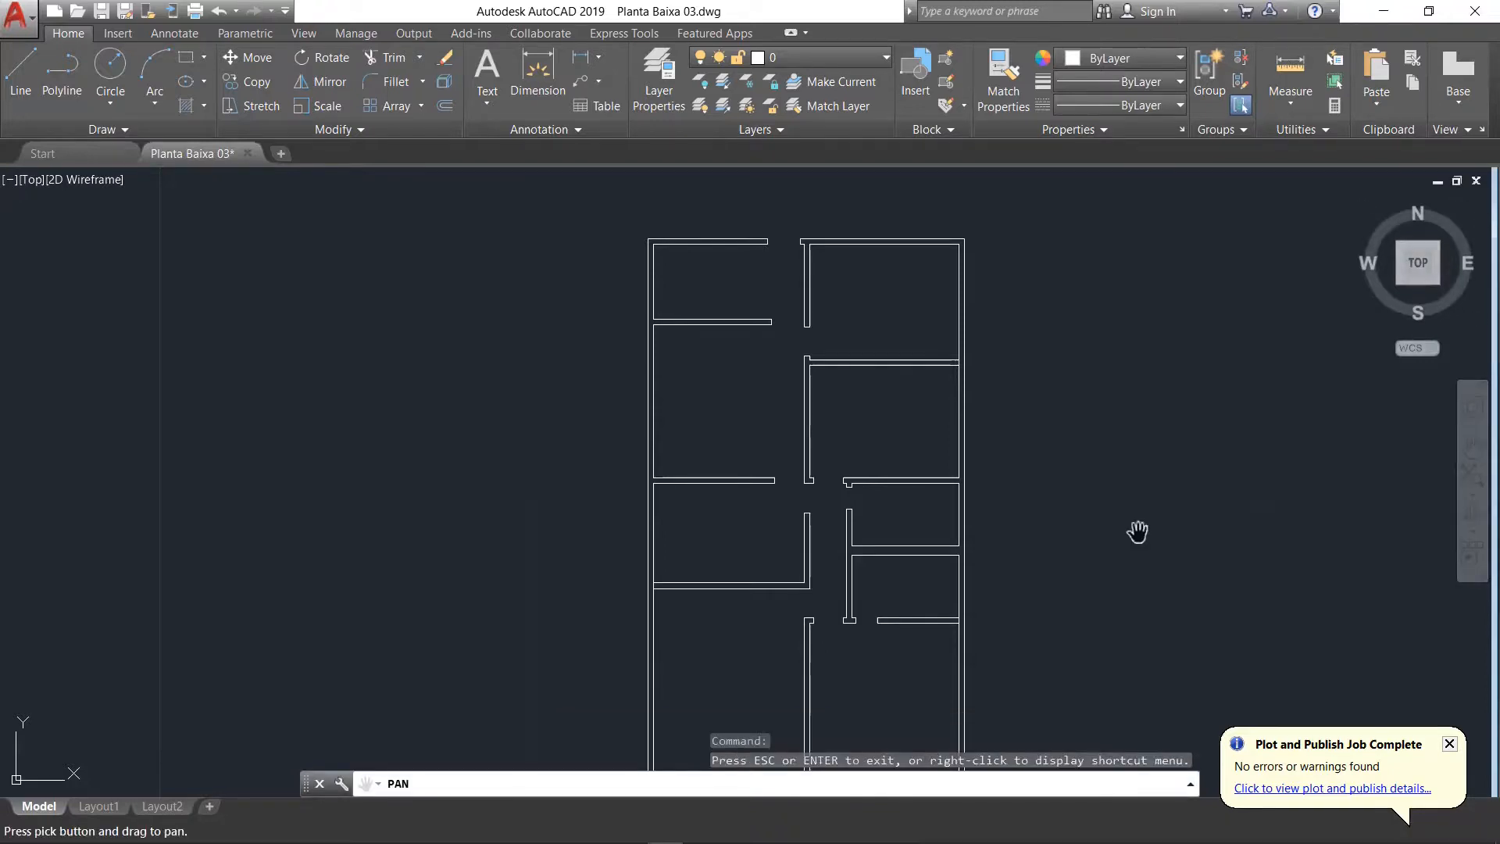
left_click_drag(840, 691, 860, 429)
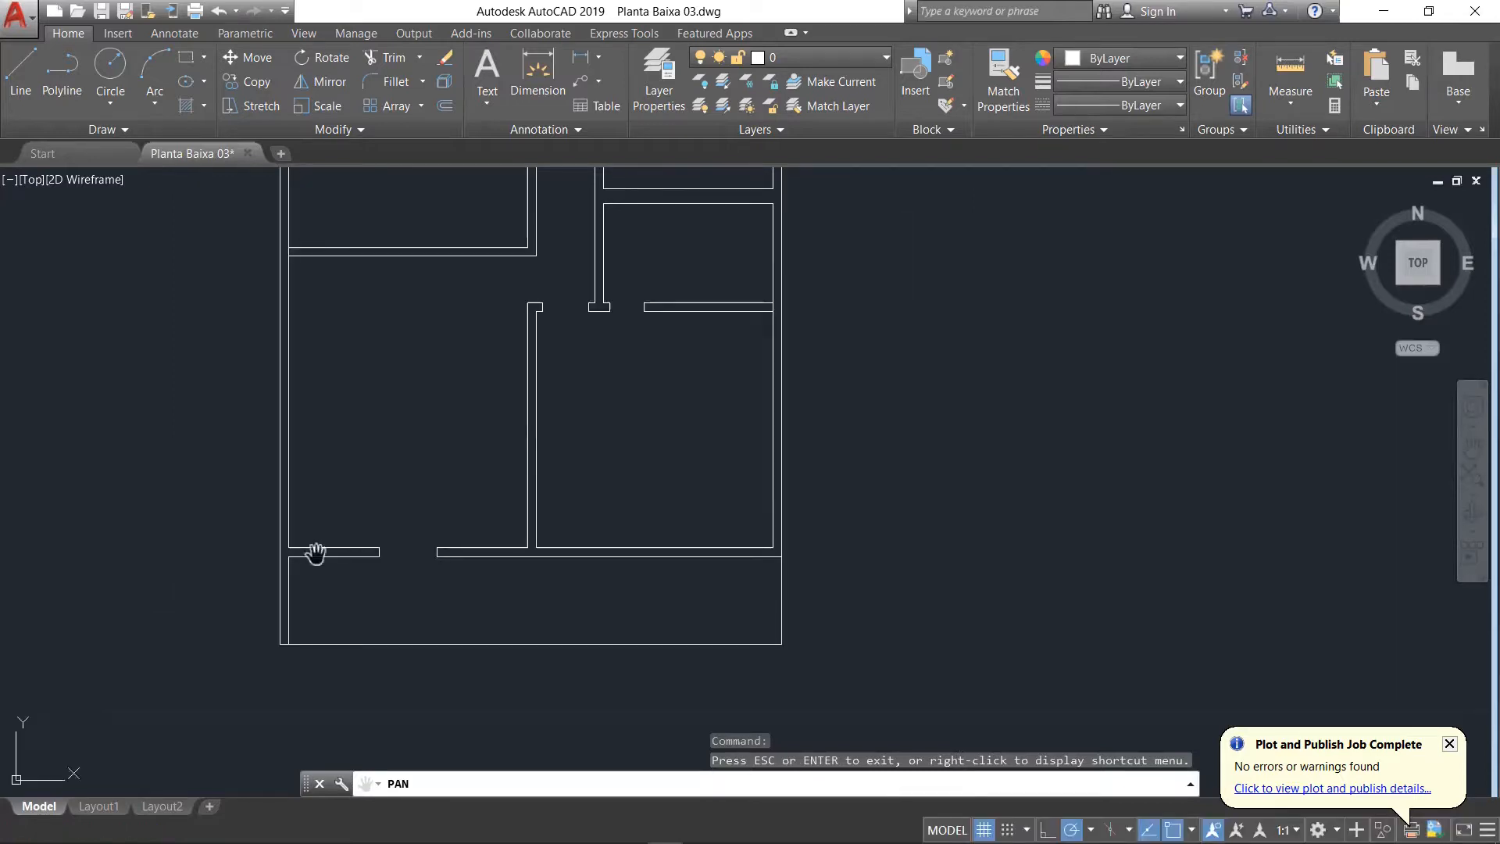
scroll(315, 552, "up", 2)
scroll(465, 506, "down", 3)
scroll(471, 375, "up", 2)
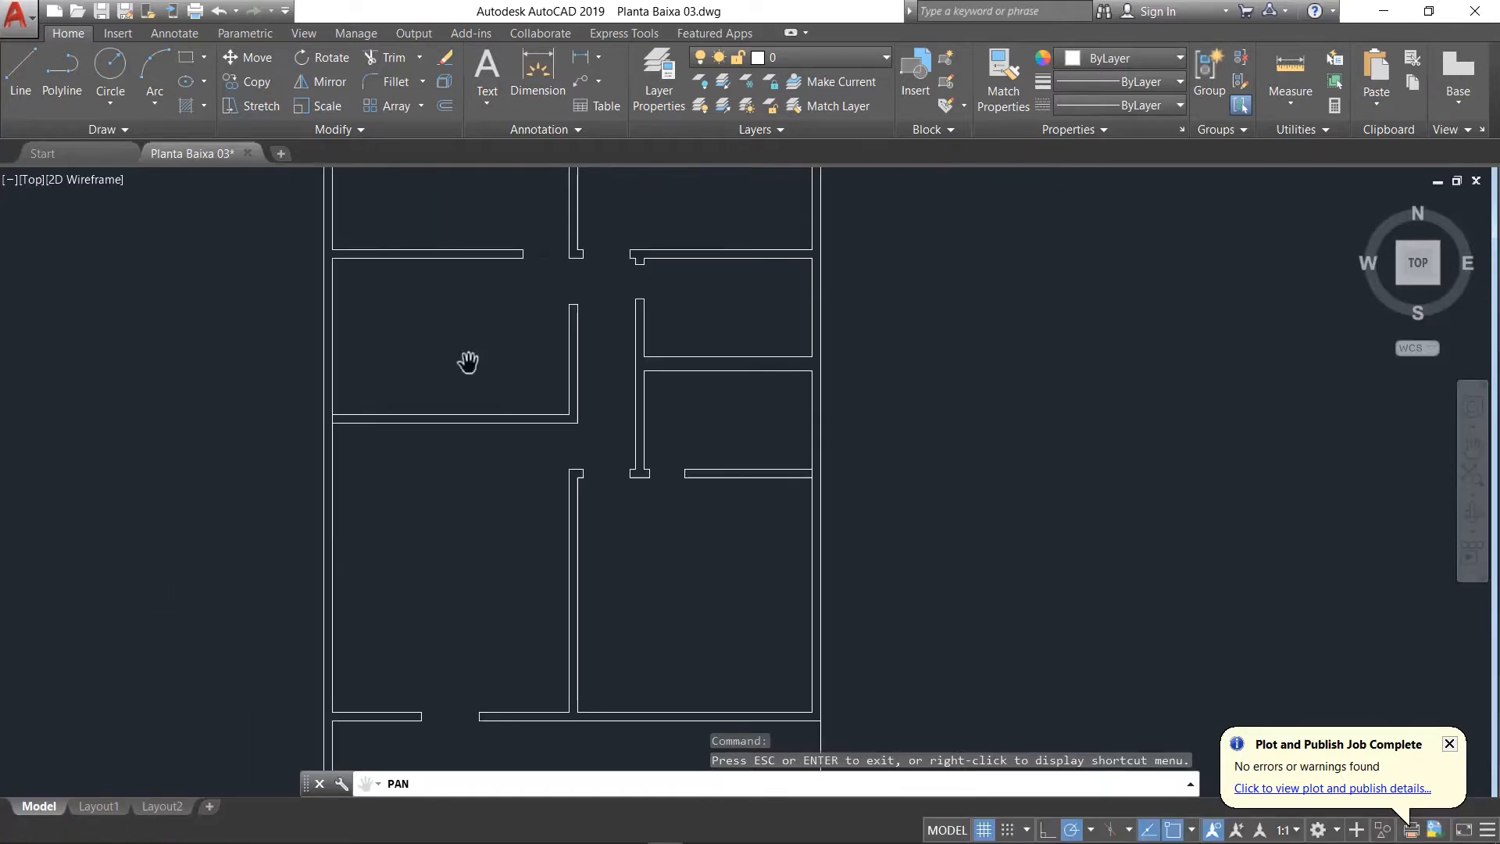
scroll(527, 449, "up", 4)
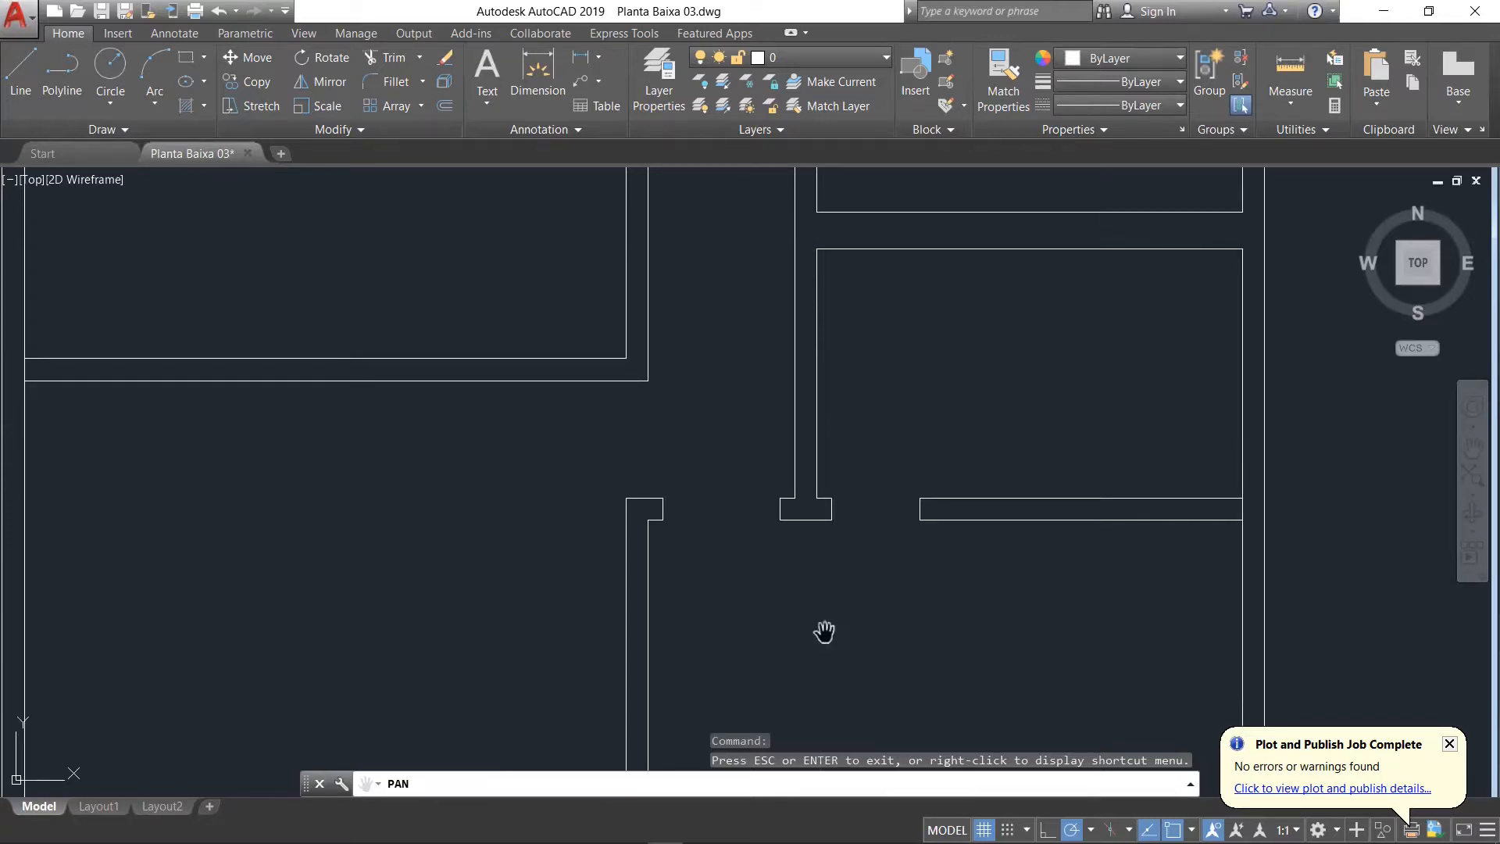
scroll(866, 557, "down", 6)
scroll(838, 360, "up", 2)
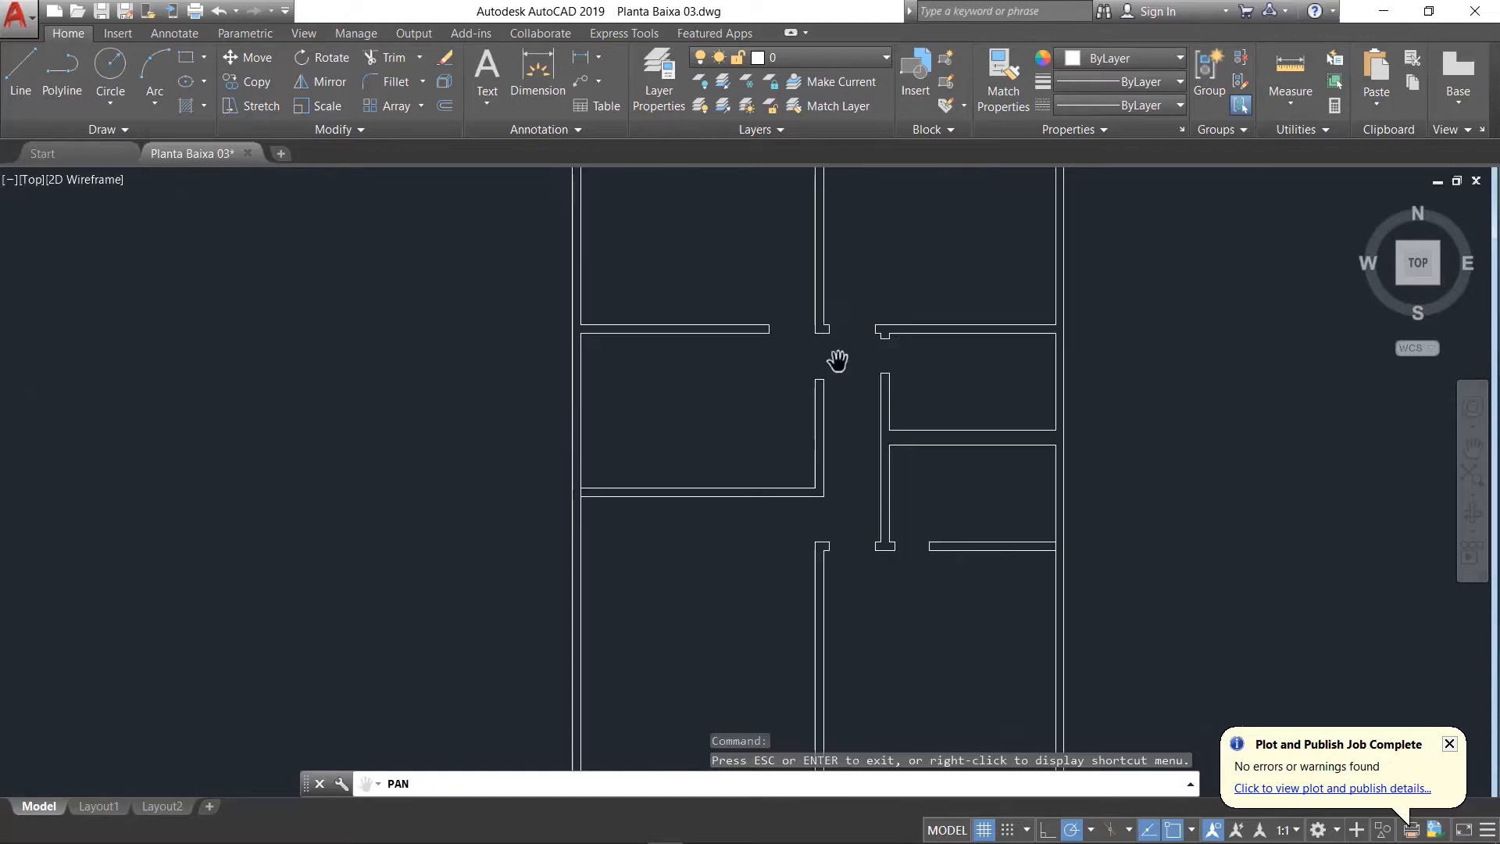
scroll(837, 360, "up", 4)
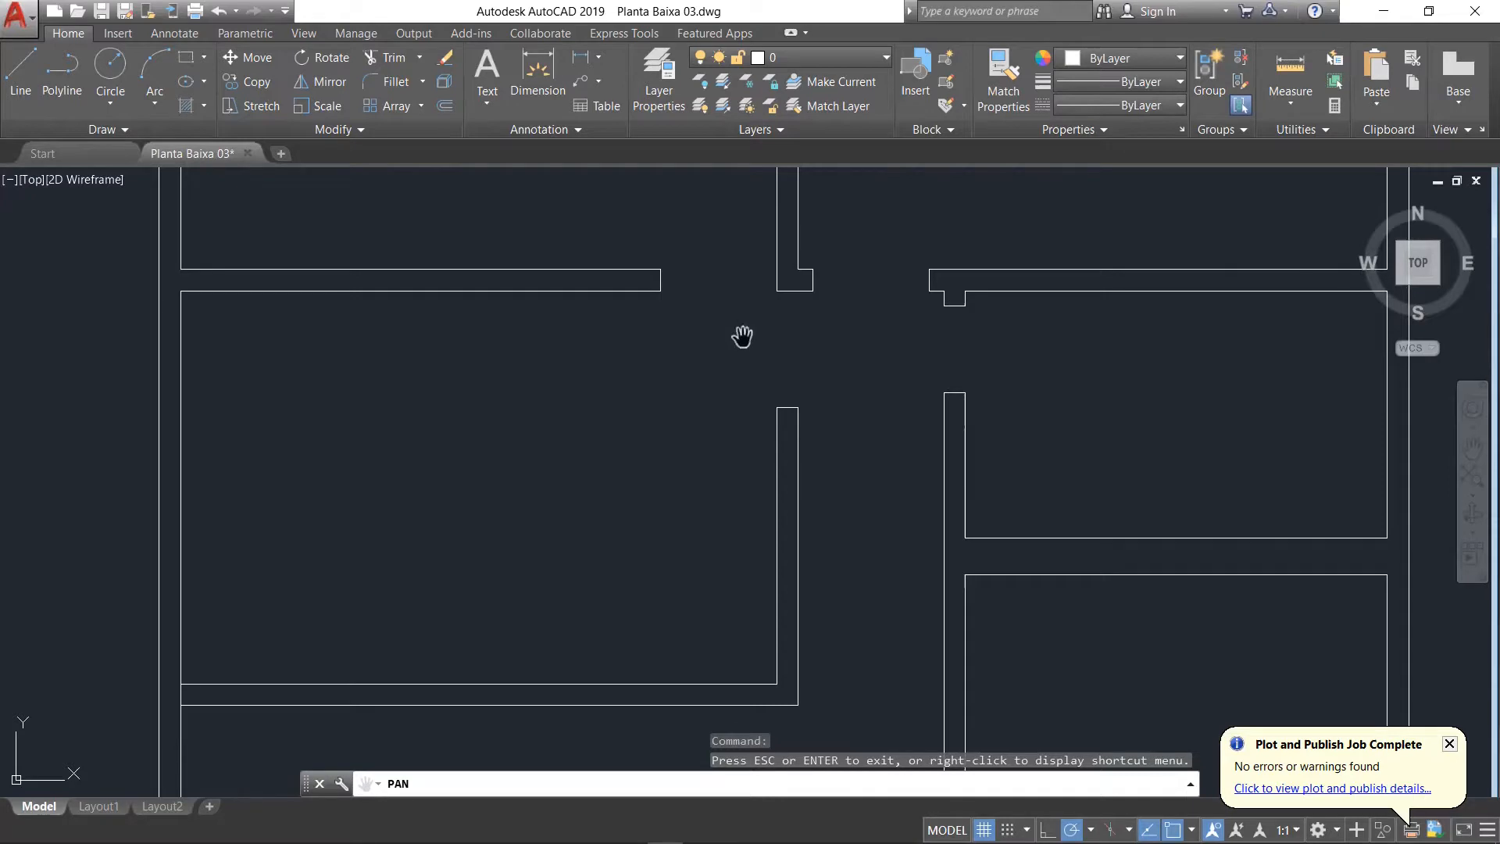
scroll(741, 320, "down", 6)
left_click_drag(732, 252, 733, 452)
scroll(719, 403, "up", 8)
scroll(776, 359, "down", 4)
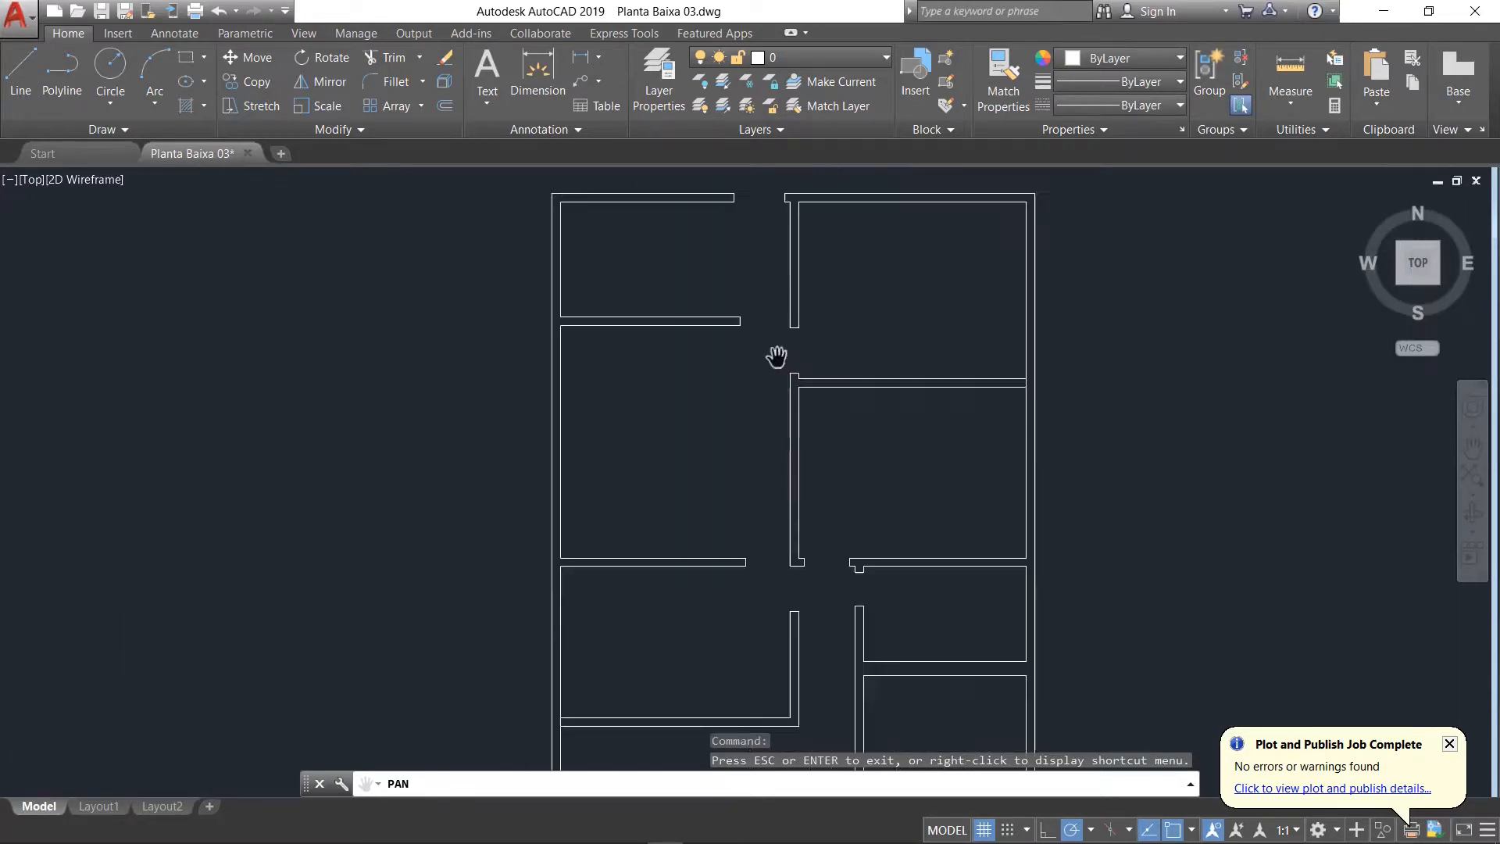
left_click_drag(770, 358, 774, 489)
scroll(774, 489, "up", 4)
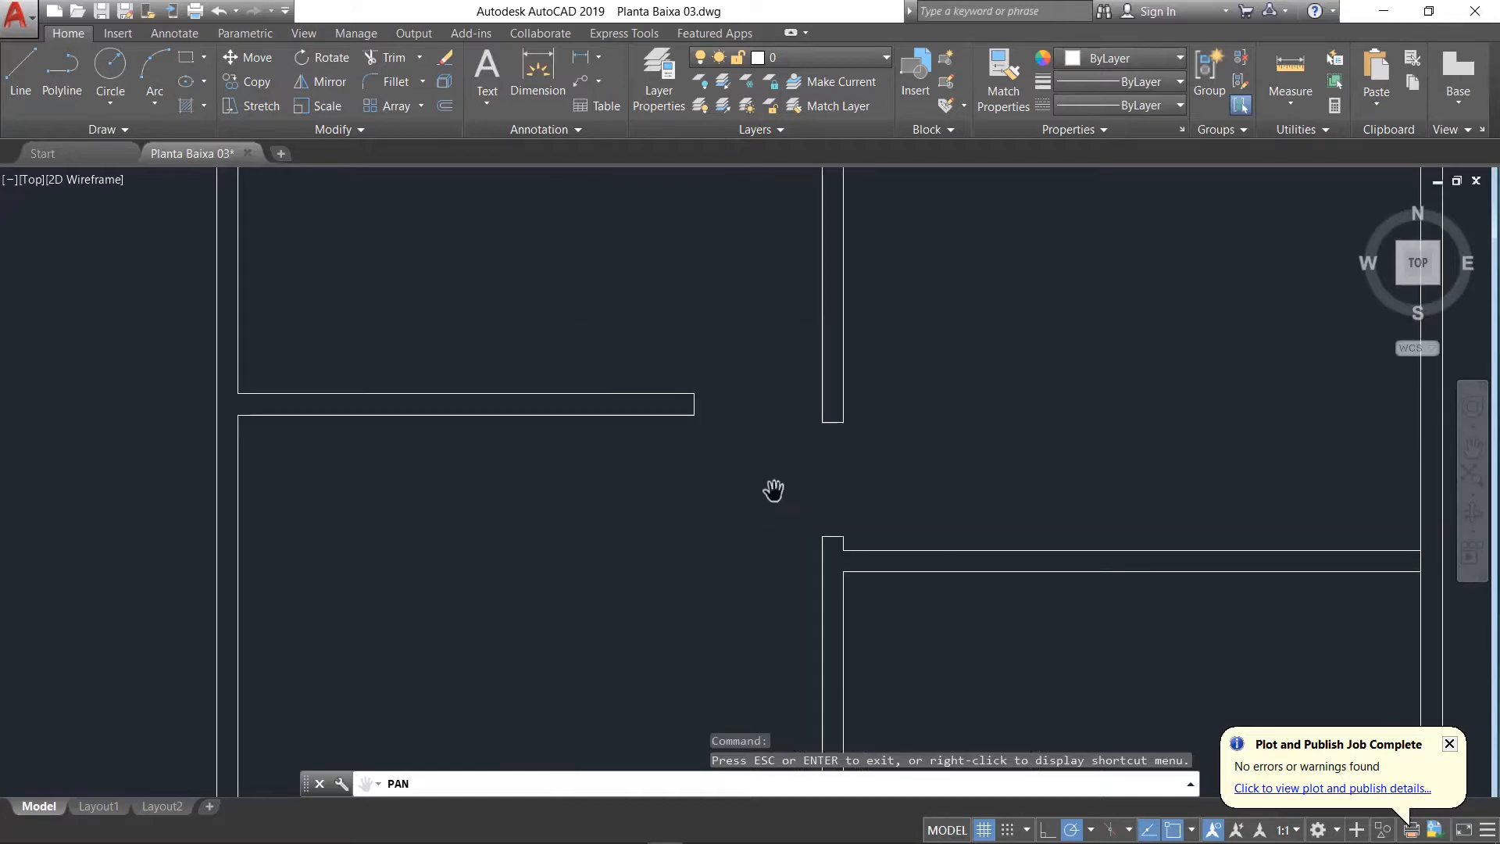
scroll(773, 490, "down", 4)
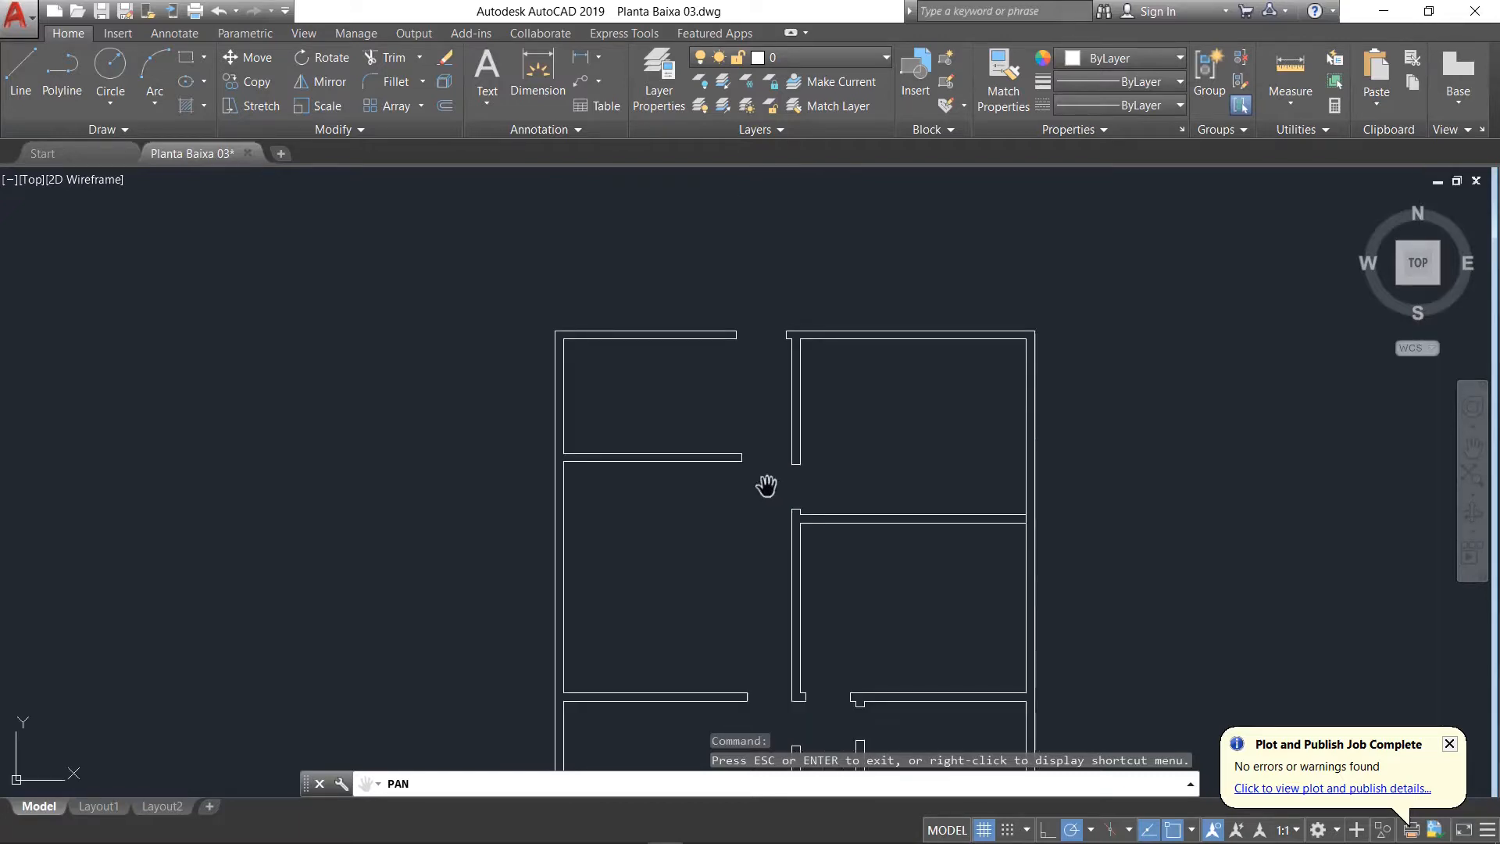
scroll(766, 423, "up", 3)
scroll(780, 272, "down", 5)
scroll(780, 696, "up", 5)
scroll(767, 563, "down", 6)
key("Escape")
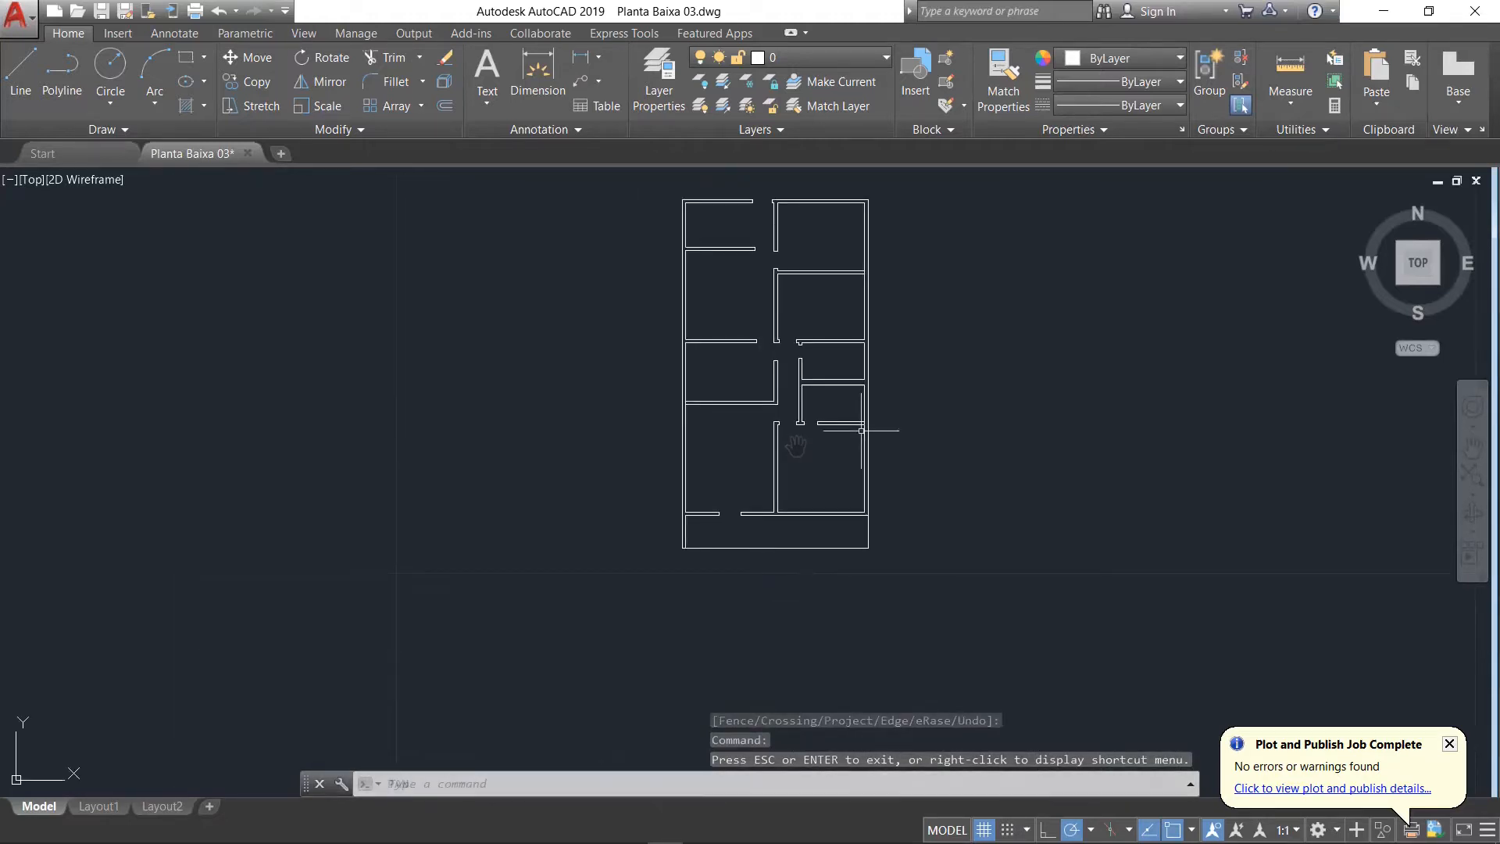
scroll(739, 518, "up", 2)
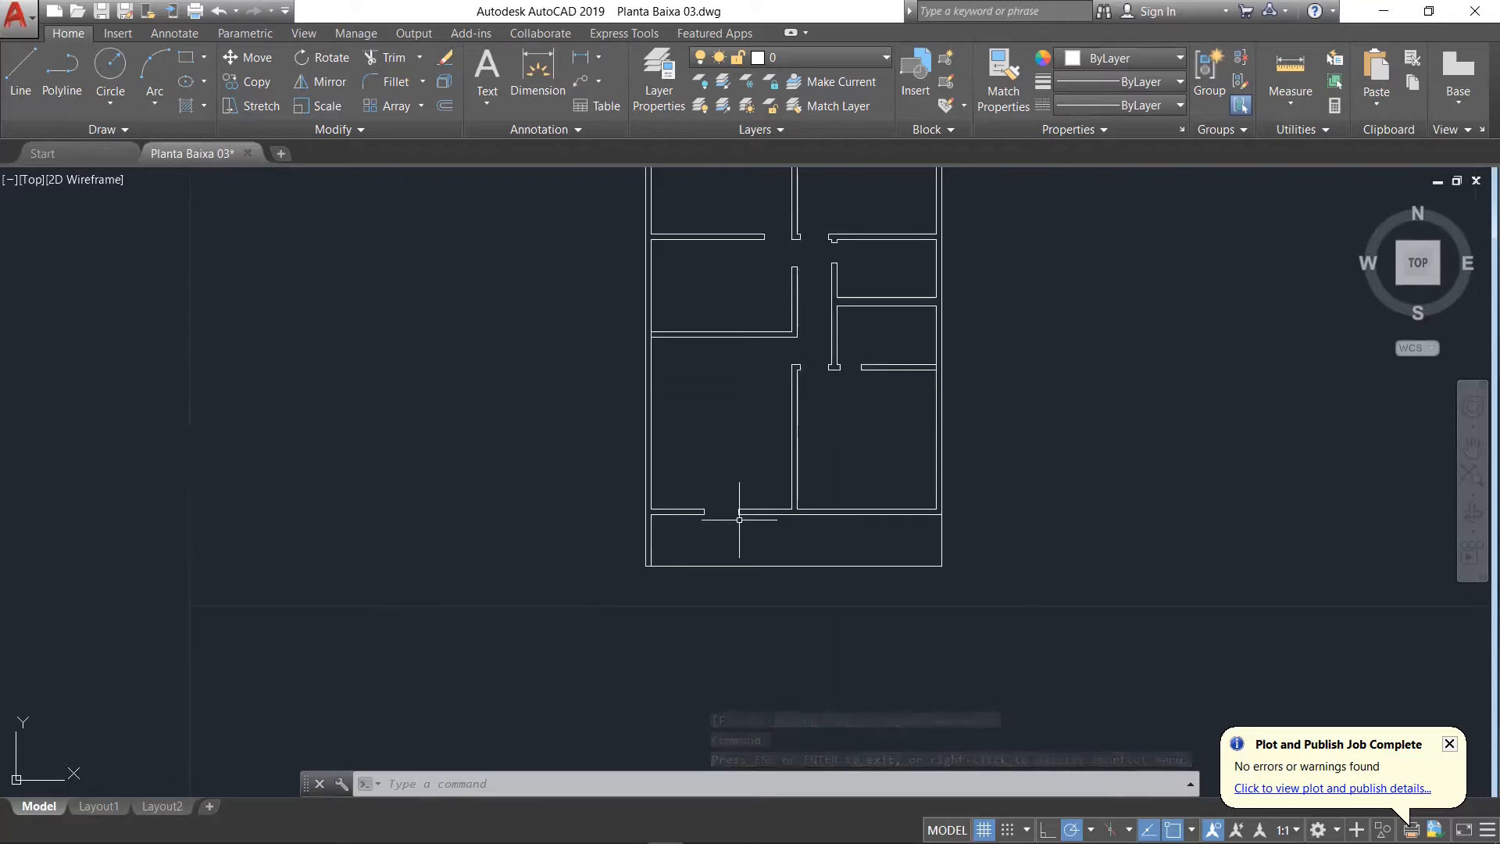
scroll(739, 519, "up", 2)
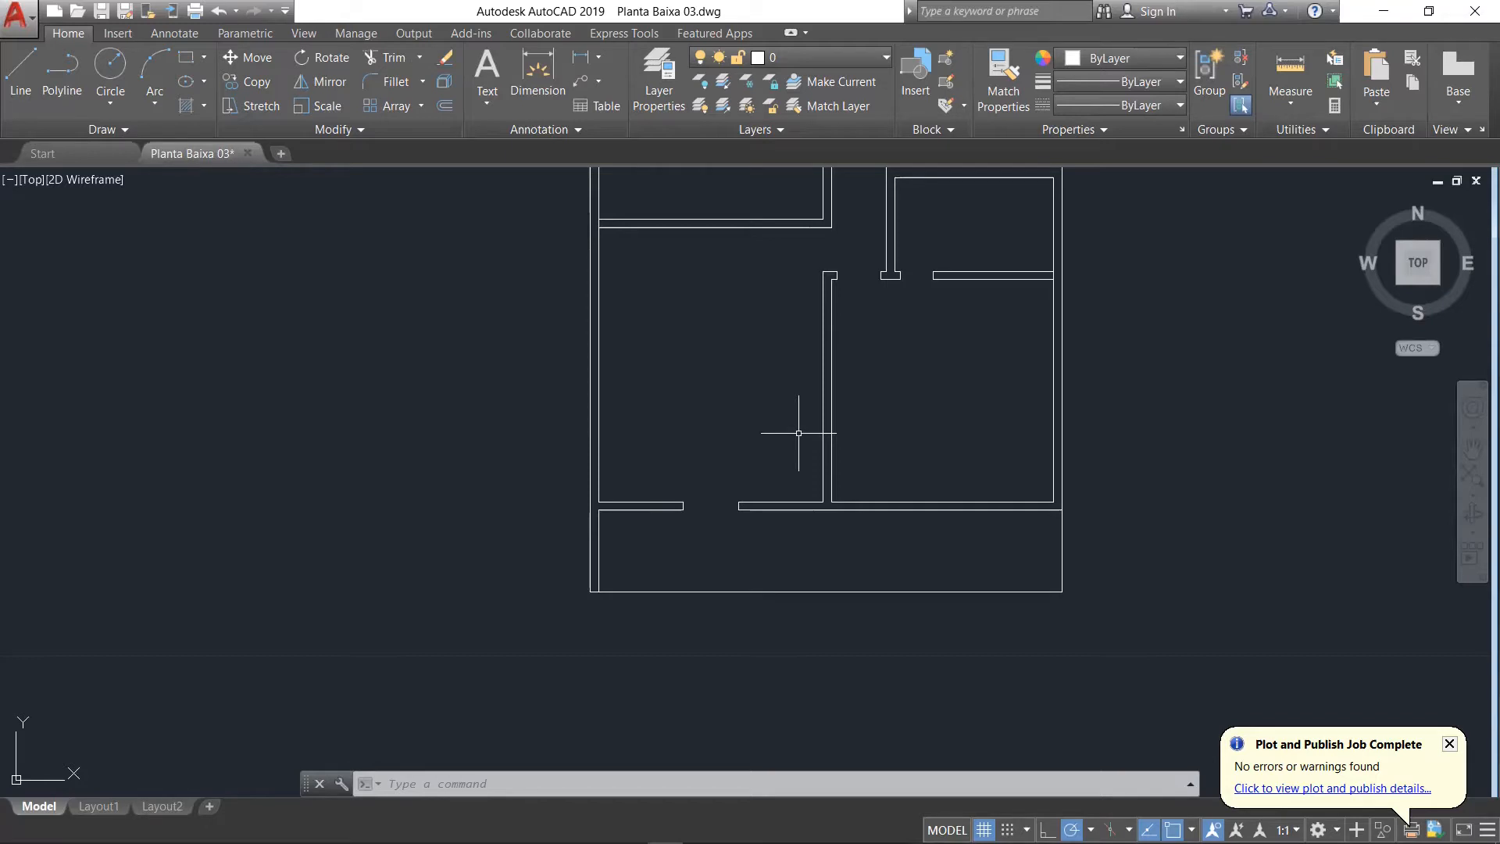
scroll(961, 404, "down", 2)
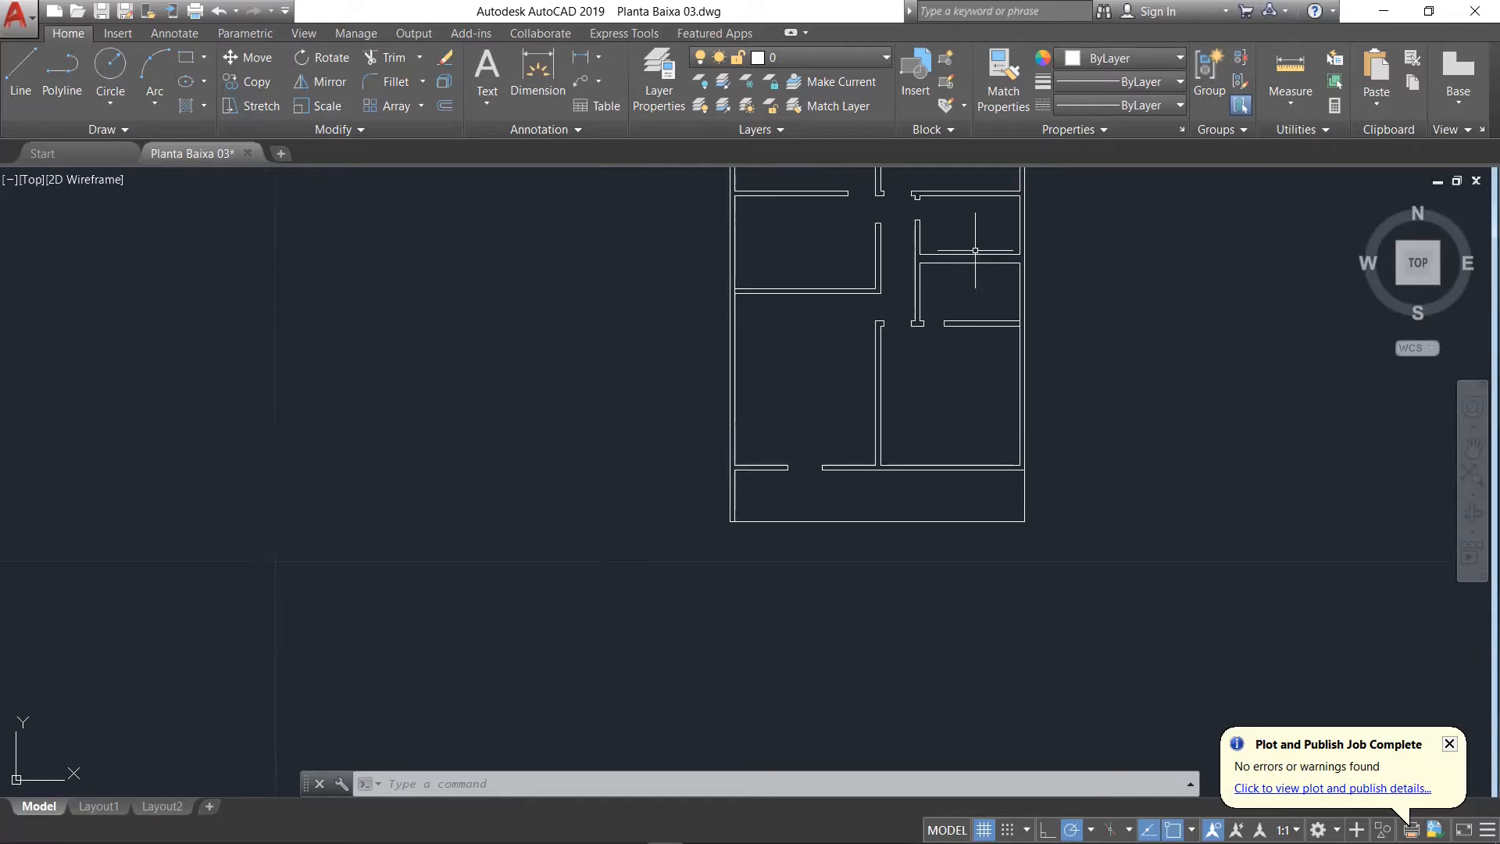
left_click(1474, 451)
left_click_drag(1075, 298, 892, 580)
left_click_drag(847, 636, 834, 596)
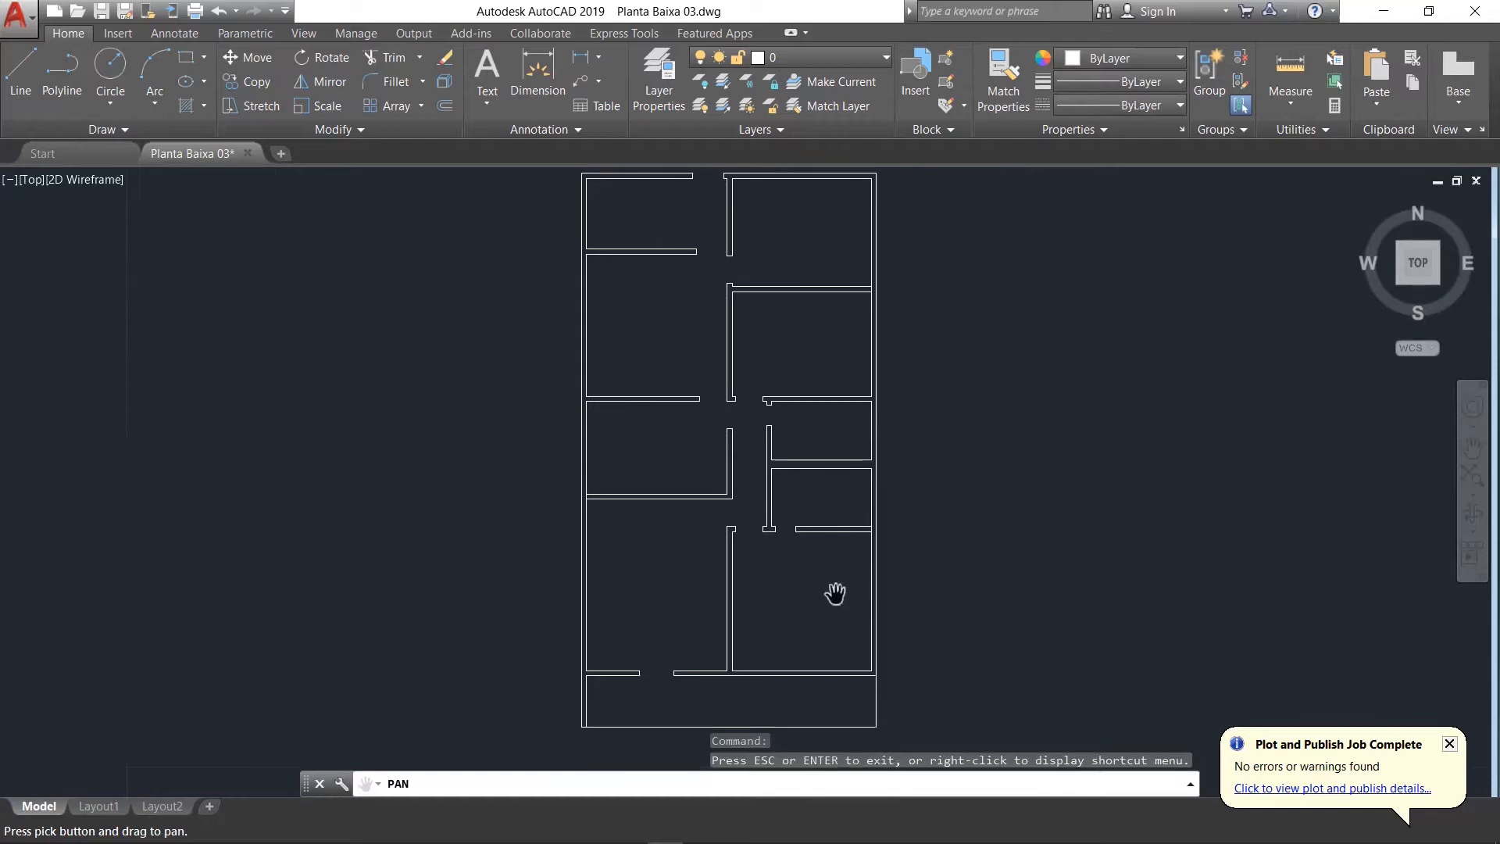